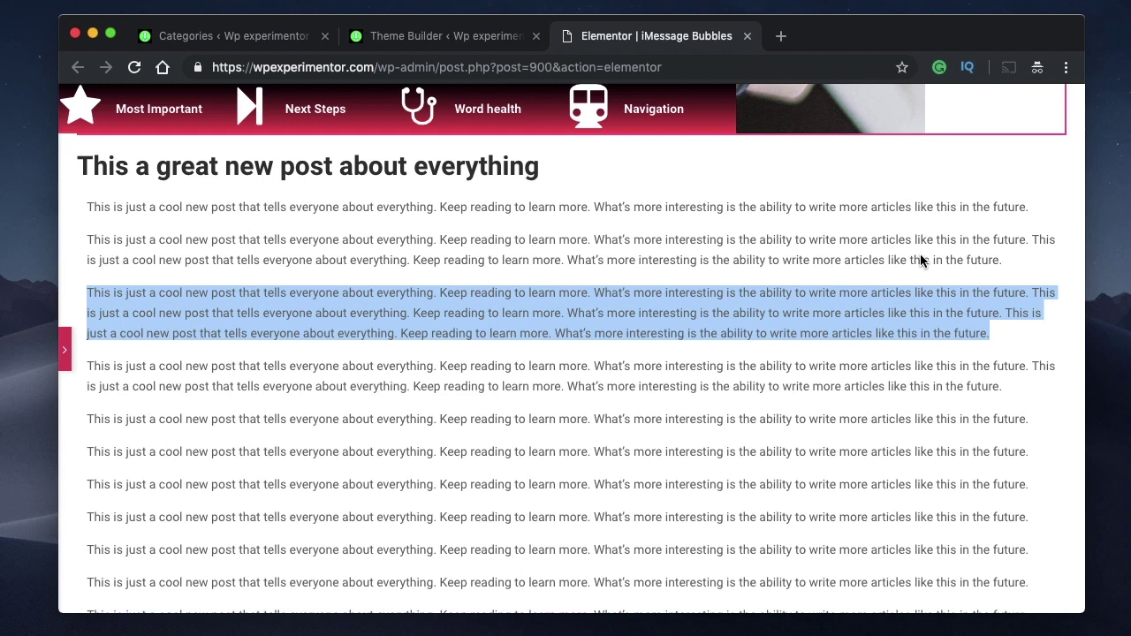
Step: Examine the finished post layout, comparing the left and right message bubbles down the length of the article
{"action": "triple_click", "coordinate": [624, 261]}
{"action": "triple_click", "coordinate": [550, 208]}
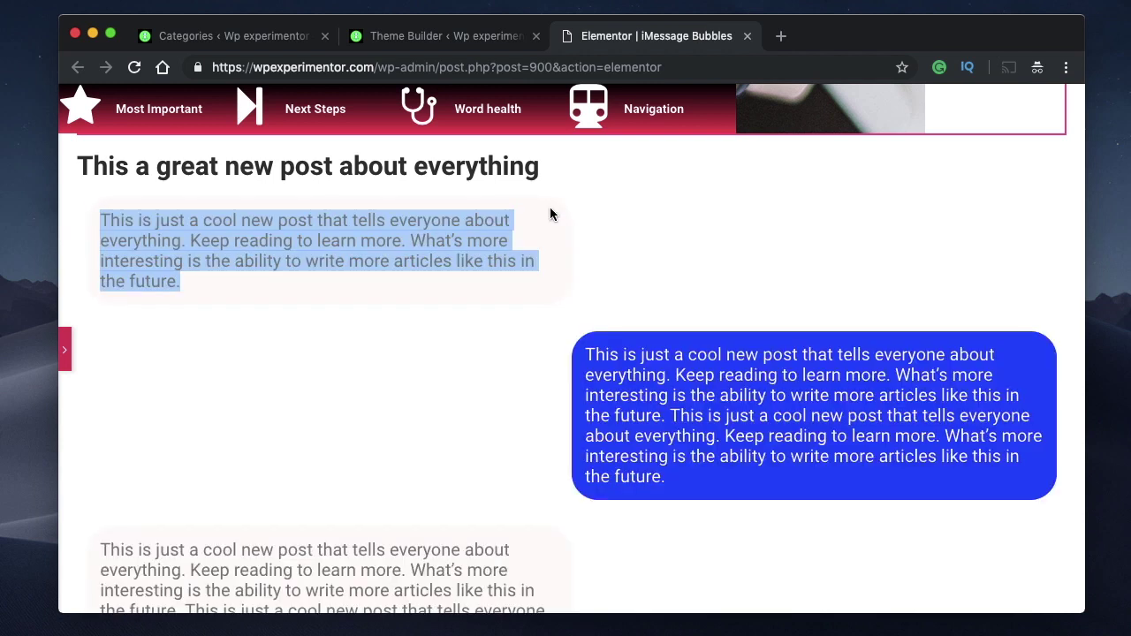
{"action": "left_click", "coordinate": [454, 346]}
{"action": "scroll", "coordinate": [454, 345], "scroll_direction": "down", "scroll_amount": 3}
{"action": "scroll", "coordinate": [447, 381], "scroll_direction": "up", "scroll_amount": 4}
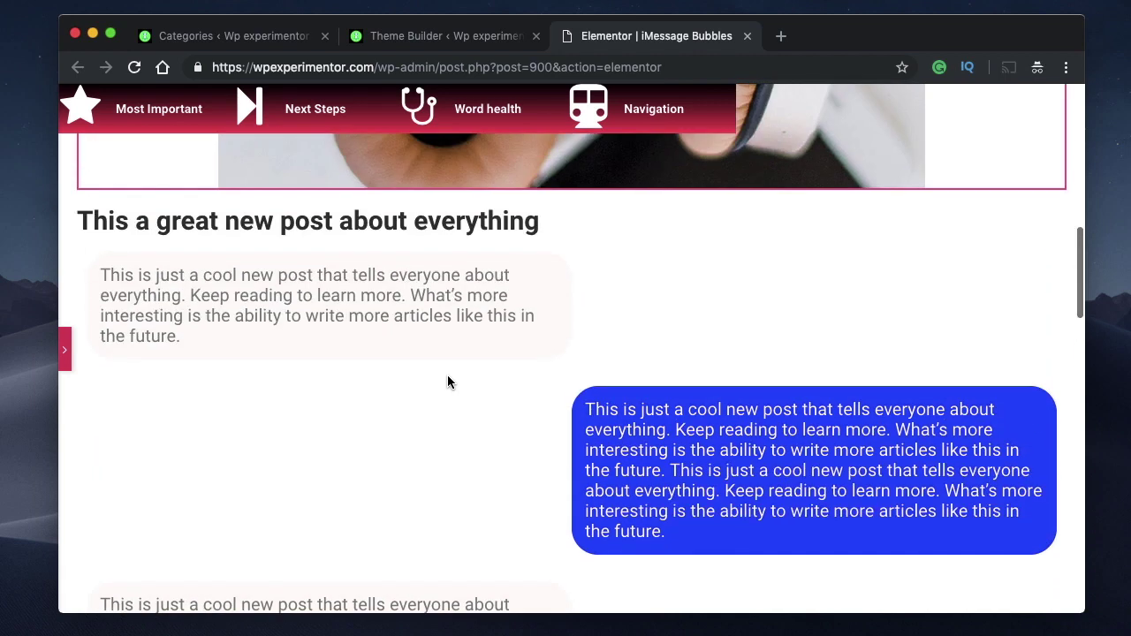
{"action": "triple_click", "coordinate": [350, 275]}
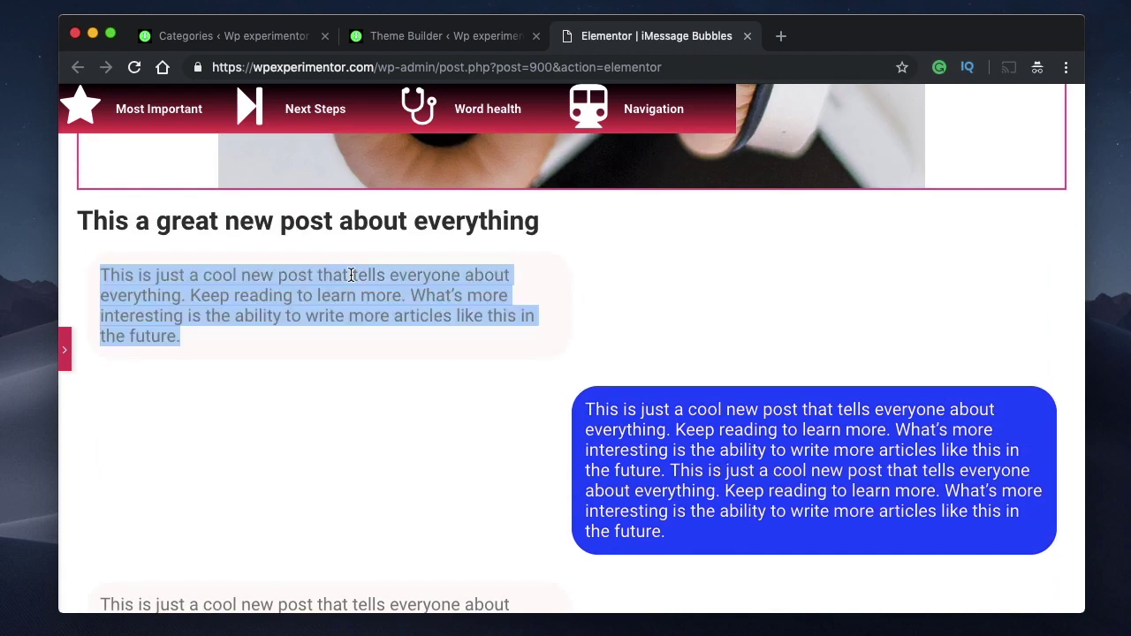
{"action": "left_click", "coordinate": [373, 386]}
{"action": "scroll", "coordinate": [373, 386], "scroll_direction": "down", "scroll_amount": 2}
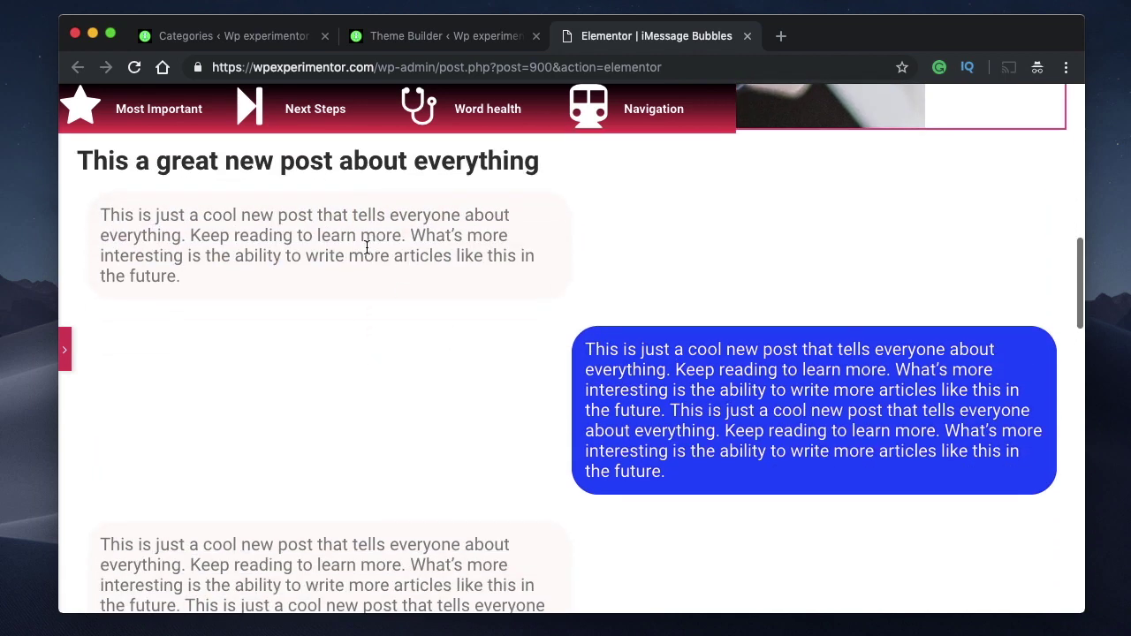
{"action": "scroll", "coordinate": [471, 334], "scroll_direction": "down", "scroll_amount": 10}
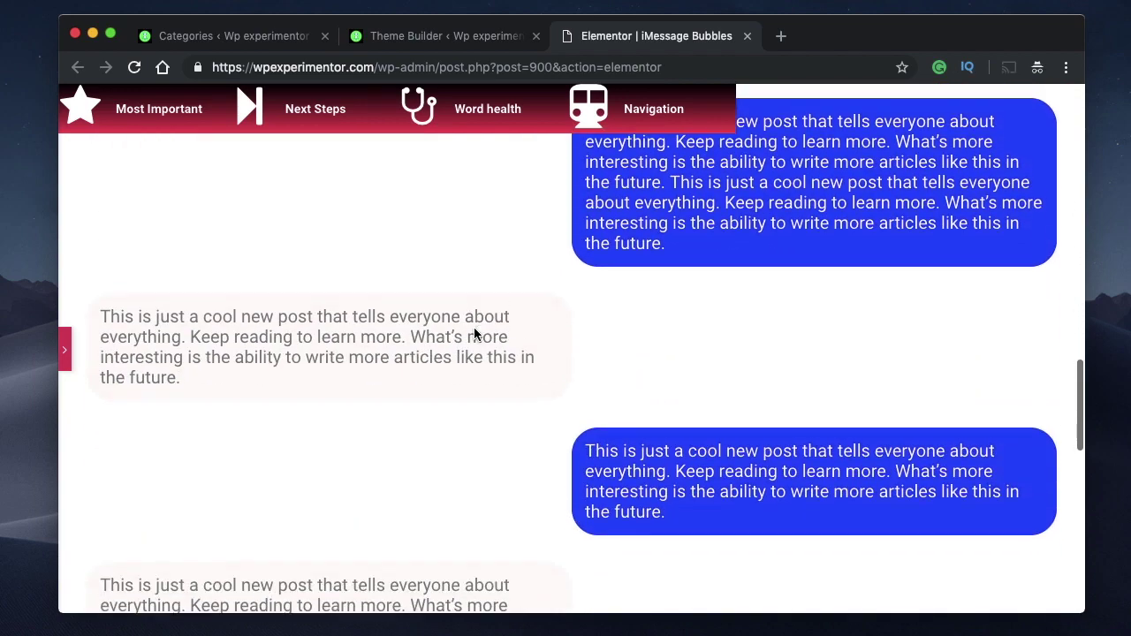
{"action": "scroll", "coordinate": [475, 332], "scroll_direction": "down", "scroll_amount": 5}
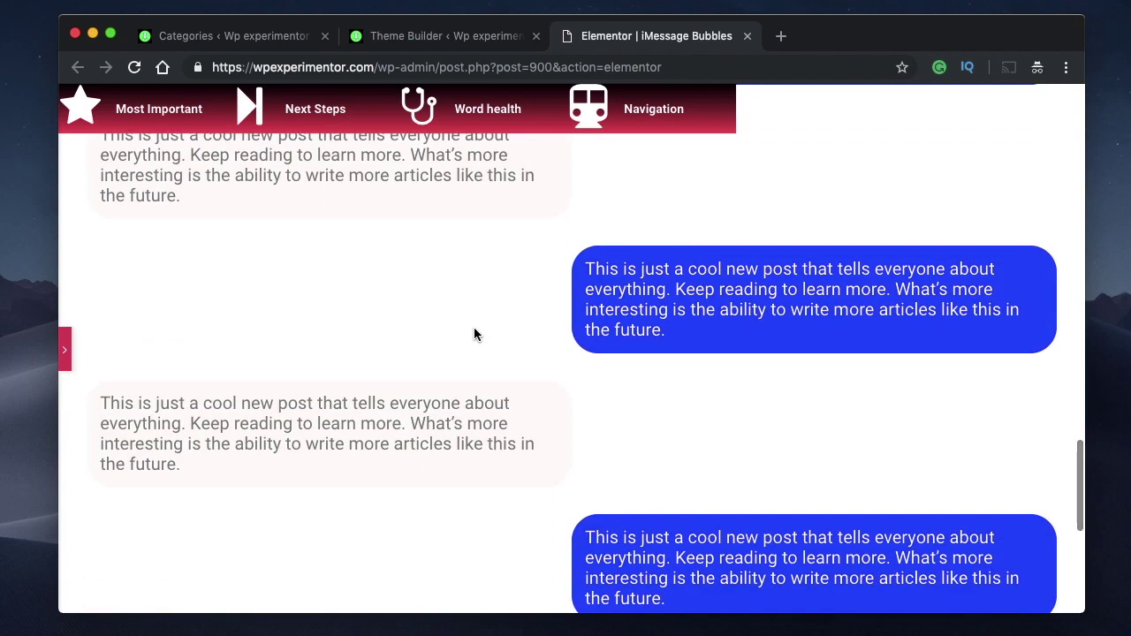
{"action": "scroll", "coordinate": [475, 334], "scroll_direction": "down", "scroll_amount": 3}
{"action": "scroll", "coordinate": [474, 334], "scroll_direction": "up", "scroll_amount": 6}
{"action": "scroll", "coordinate": [474, 334], "scroll_direction": "up", "scroll_amount": 5}
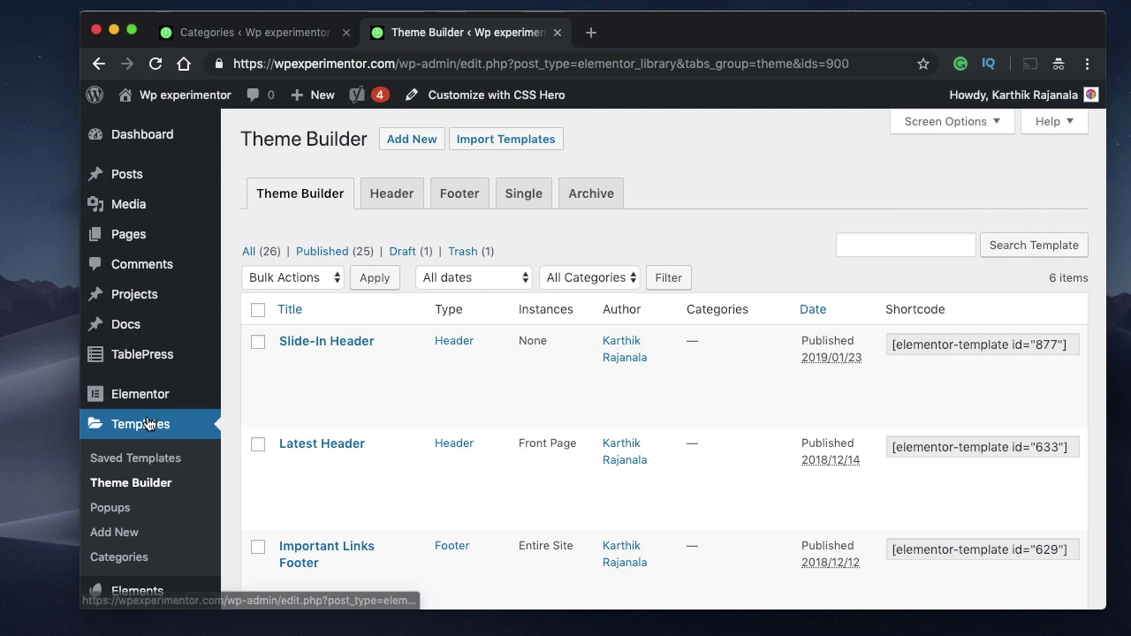
Step: Start a new theme template of type Single with the post type Post
{"action": "left_click", "coordinate": [399, 146]}
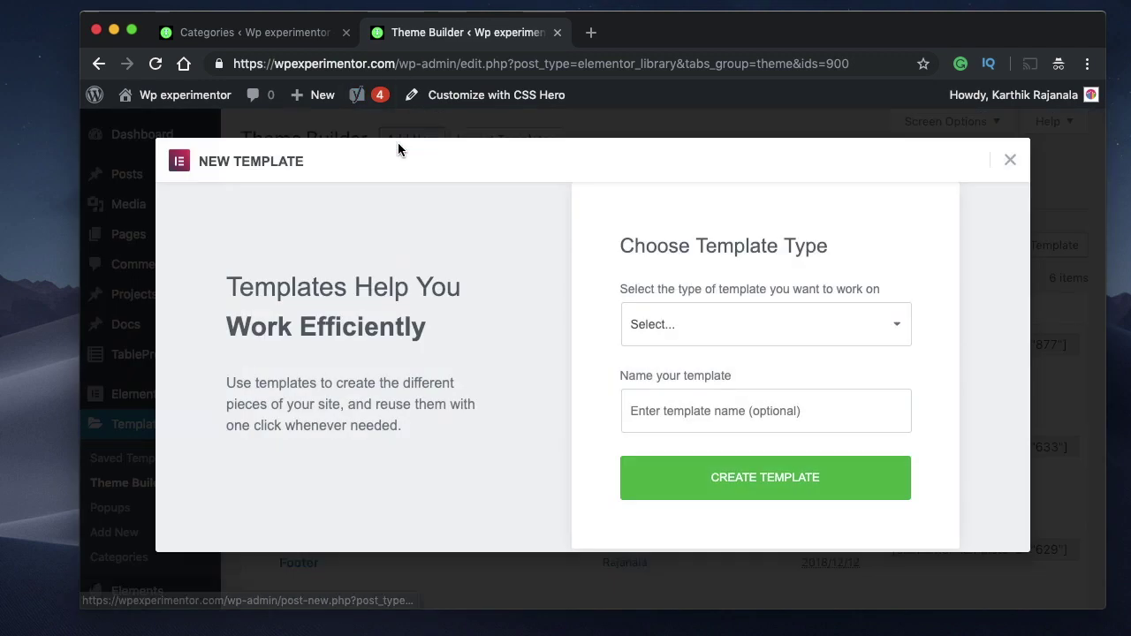
{"action": "left_click", "coordinate": [721, 330]}
{"action": "left_click", "coordinate": [711, 407]}
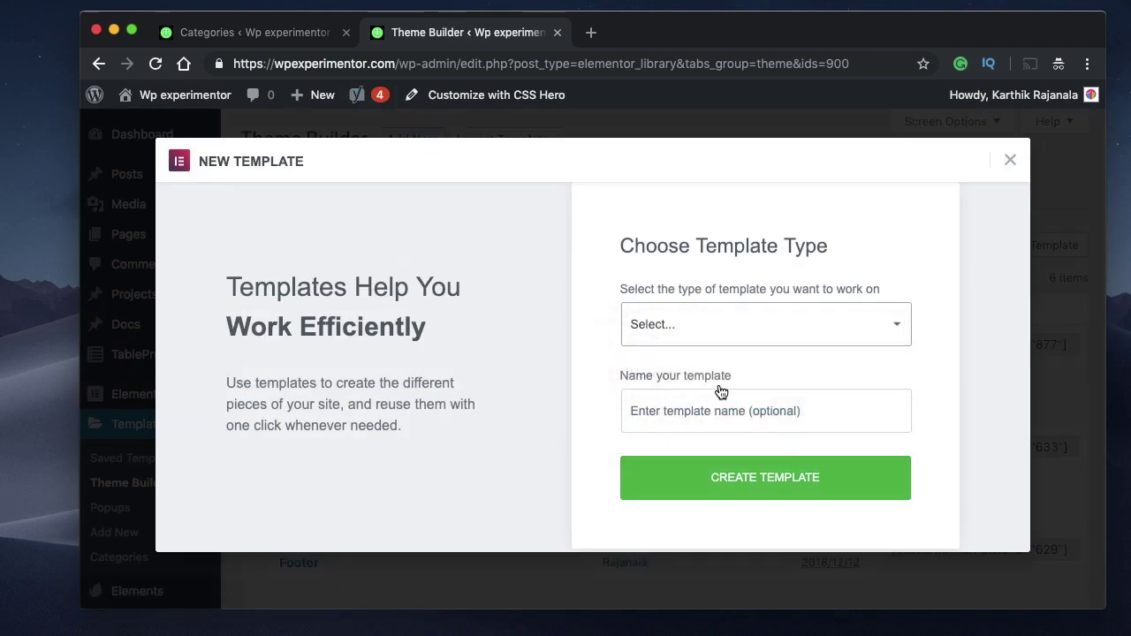
{"action": "left_click", "coordinate": [722, 386]}
{"action": "left_click", "coordinate": [702, 386]}
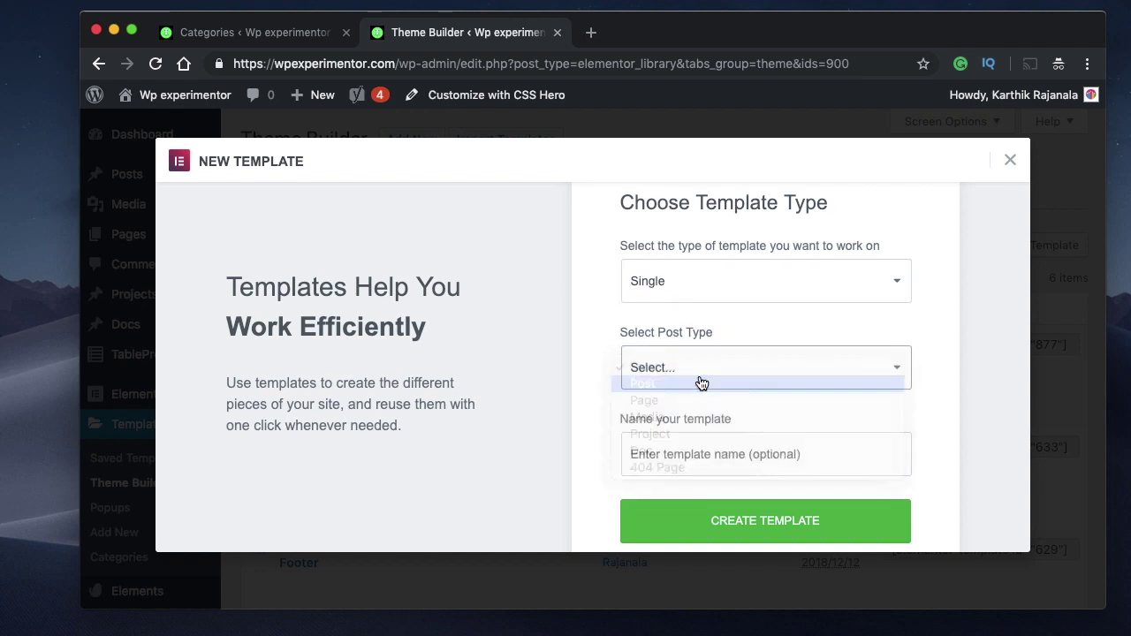
Step: Name the template "iMessage Bubbles Layout" and create it
{"action": "left_click", "coordinate": [694, 458]}
{"action": "type", "text": "I"}
{"action": "key", "text": "BackSpace"}
{"action": "type", "text": "Im"}
{"action": "key", "text": "BackSpace"}
{"action": "type", "text": "Message Bubble"}
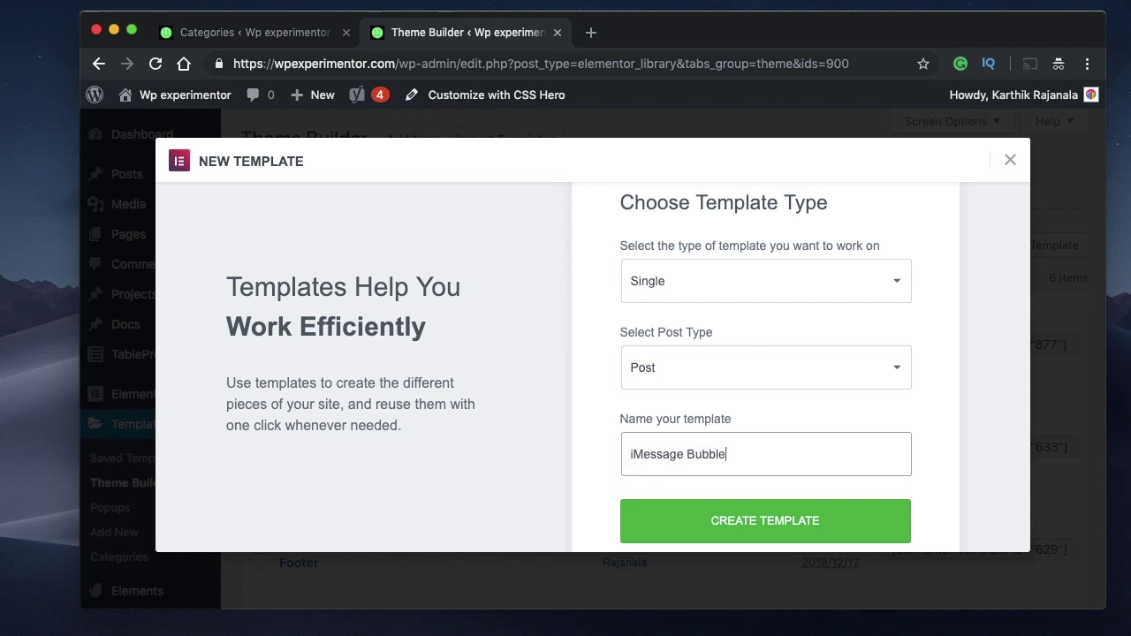
{"action": "type", "text": "s Layout"}
{"action": "left_click", "coordinate": [804, 523]}
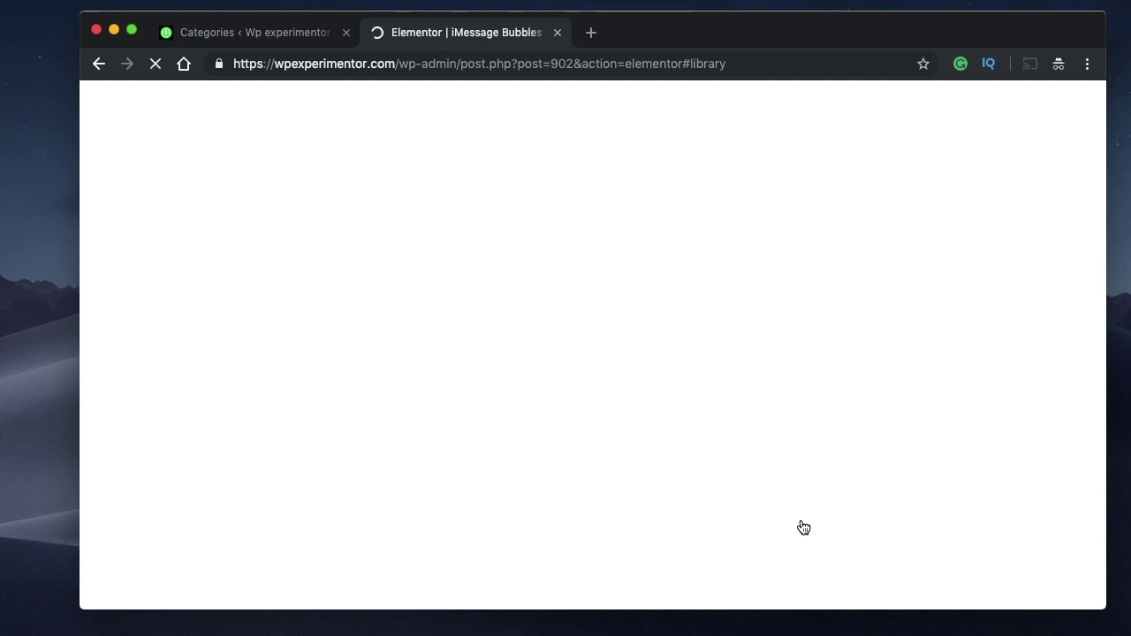
Step: Dismiss the template library without inserting a block and add a single-column section to the blank template
{"action": "scroll", "coordinate": [626, 372], "scroll_direction": "down", "scroll_amount": 8}
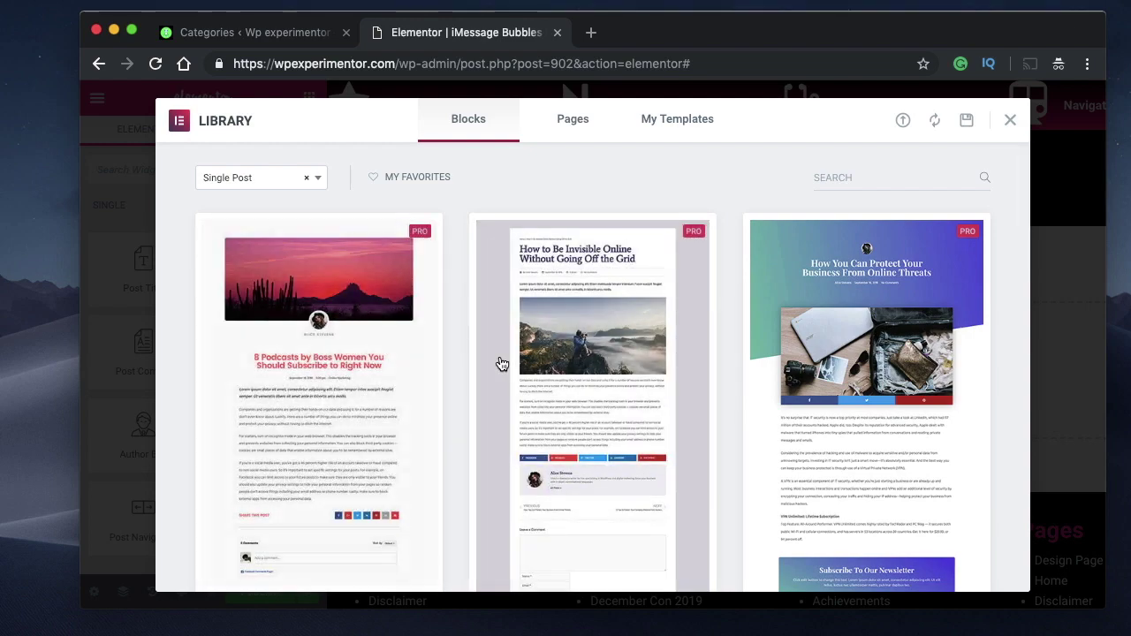
{"action": "left_click", "coordinate": [1011, 121]}
{"action": "left_click", "coordinate": [735, 358]}
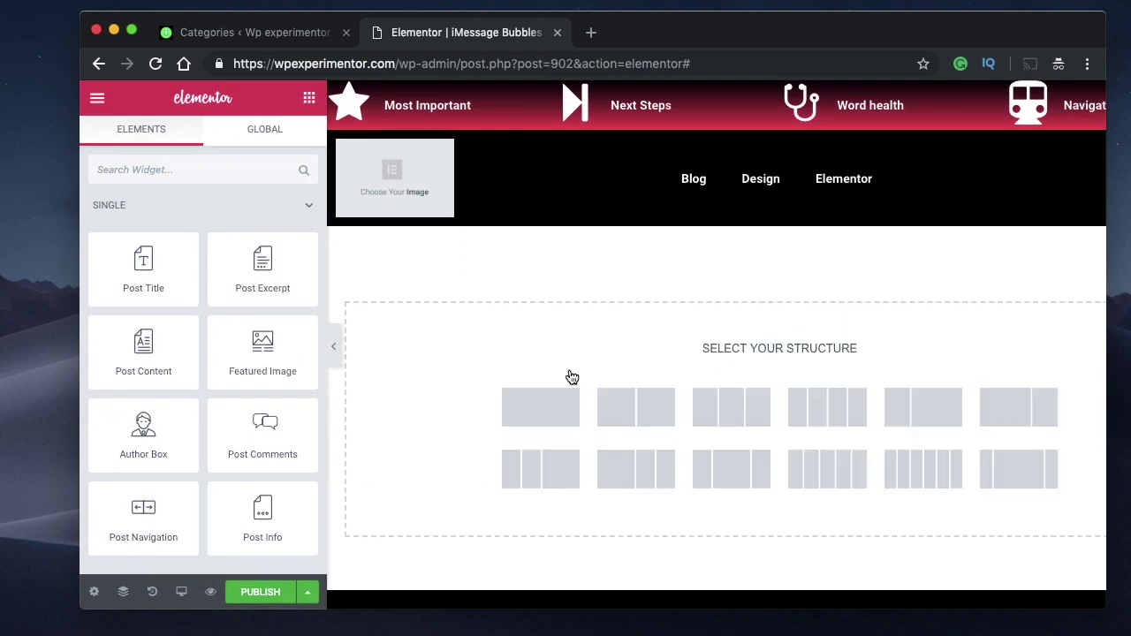
{"action": "left_click", "coordinate": [551, 414]}
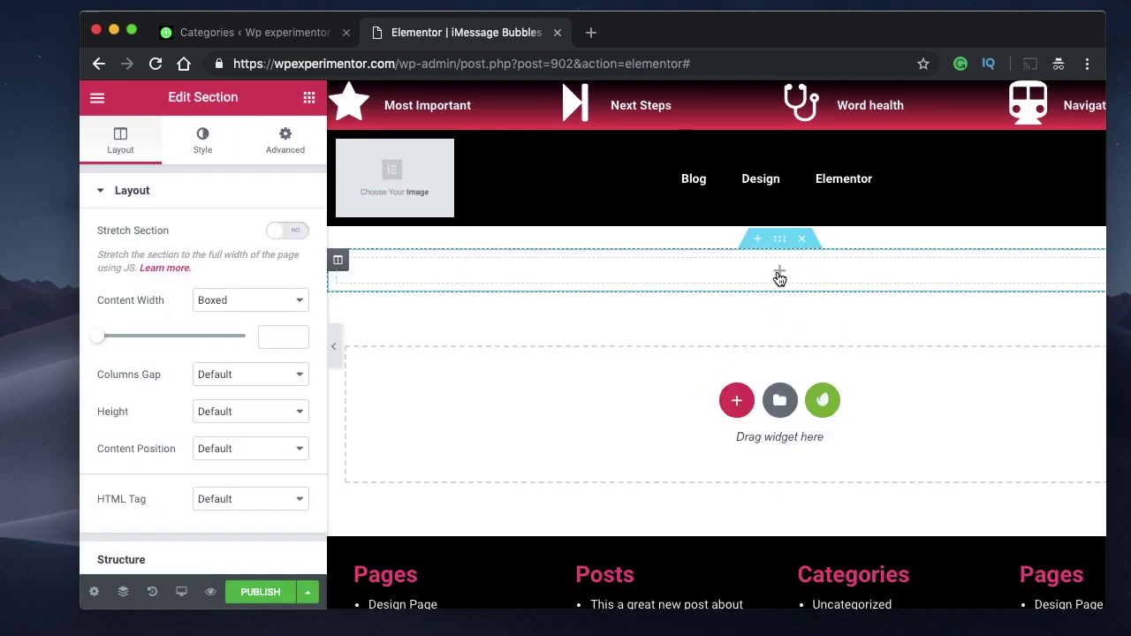
Step: Add a Post Title and a Post Excerpt widget to the section, plus a second Post Title above the excerpt
{"action": "left_click", "coordinate": [779, 274]}
{"action": "left_click_drag", "start_coordinate": [169, 273], "coordinate": [553, 279]}
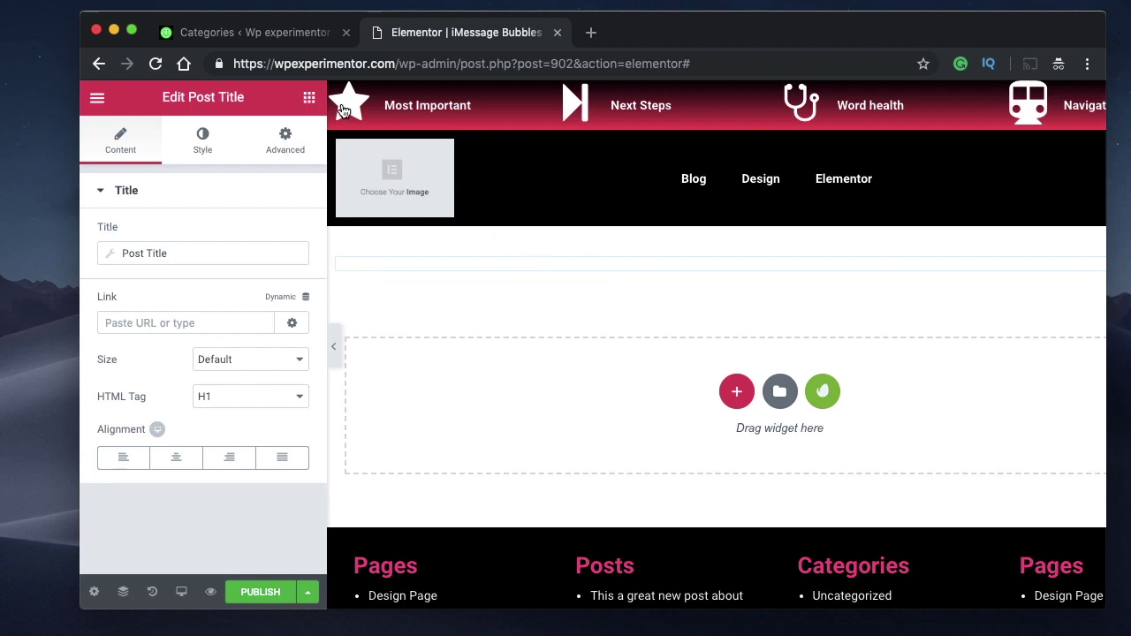
{"action": "left_click", "coordinate": [309, 98]}
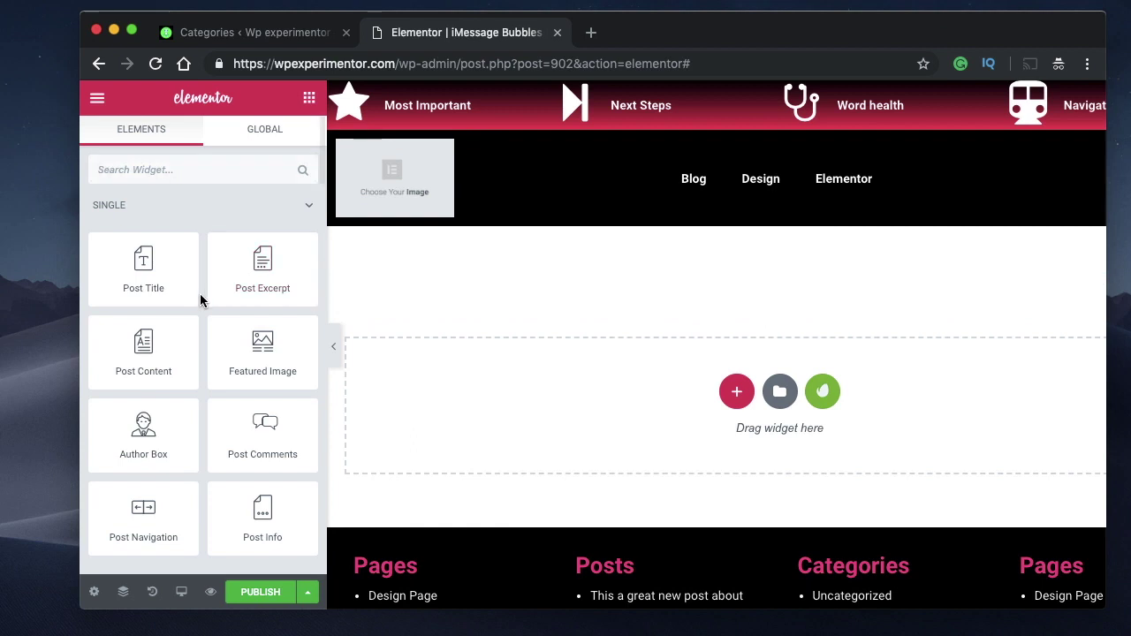
{"action": "left_click_drag", "start_coordinate": [265, 280], "coordinate": [542, 271]}
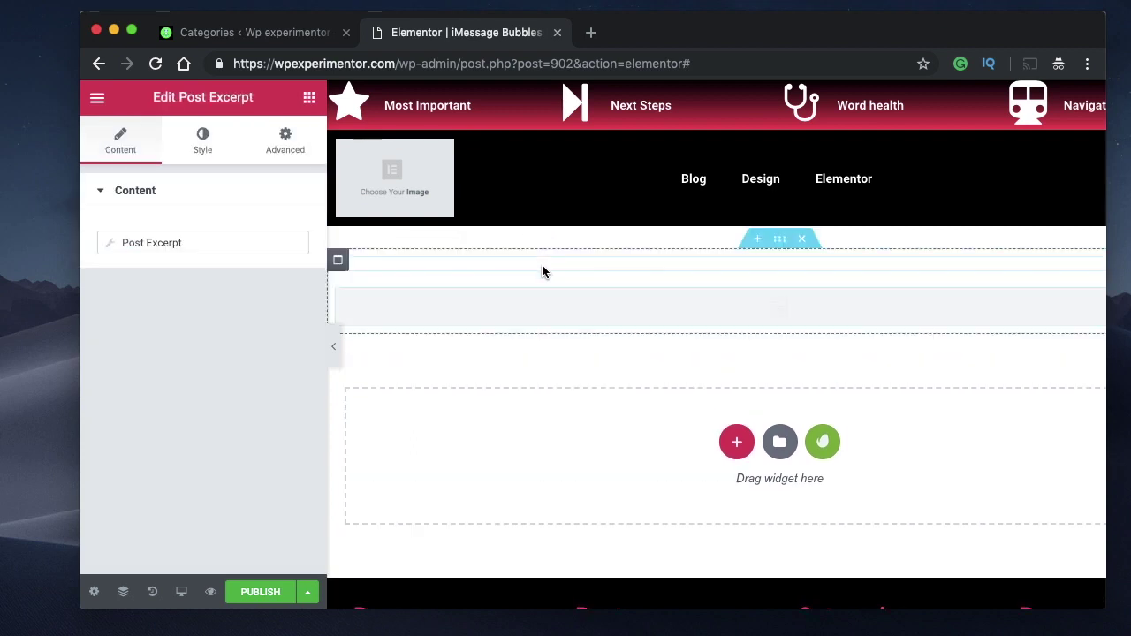
{"action": "left_click", "coordinate": [309, 95]}
{"action": "left_click_drag", "start_coordinate": [147, 290], "coordinate": [415, 298]}
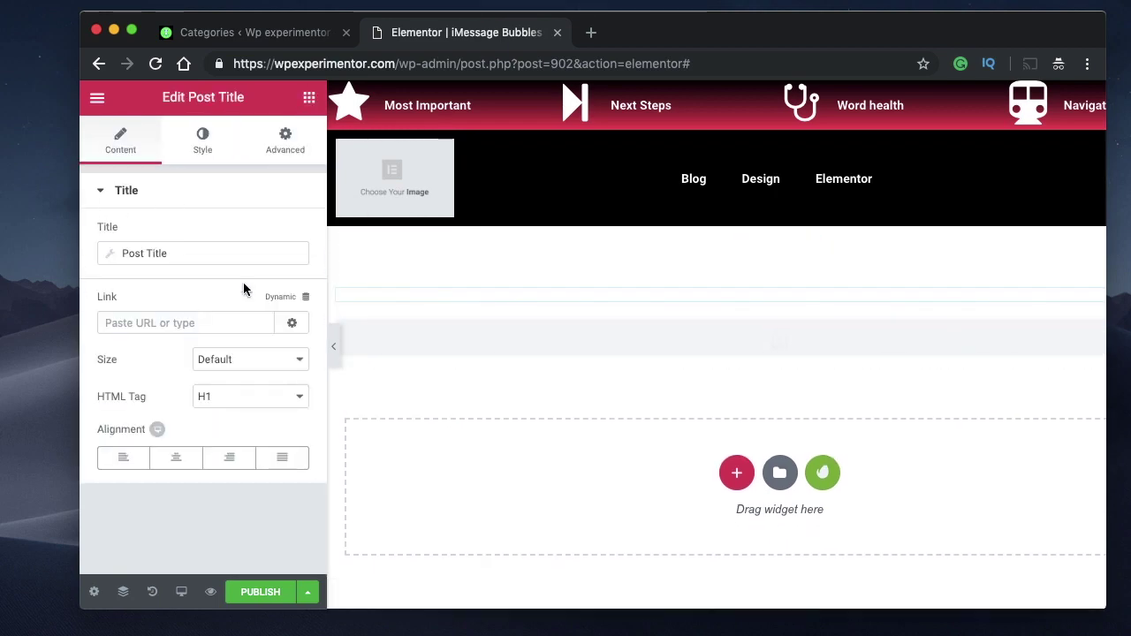
Step: Place a Featured Image widget at the top of the section and delete the upper duplicate post title
{"action": "left_click", "coordinate": [310, 97]}
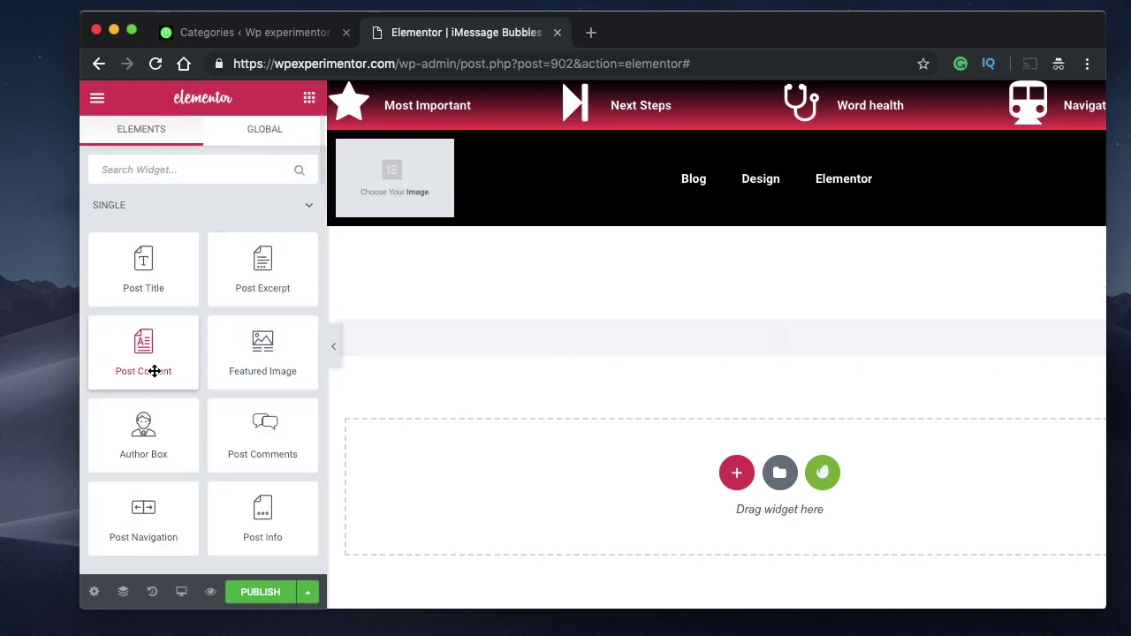
{"action": "left_click_drag", "start_coordinate": [262, 371], "coordinate": [447, 272]}
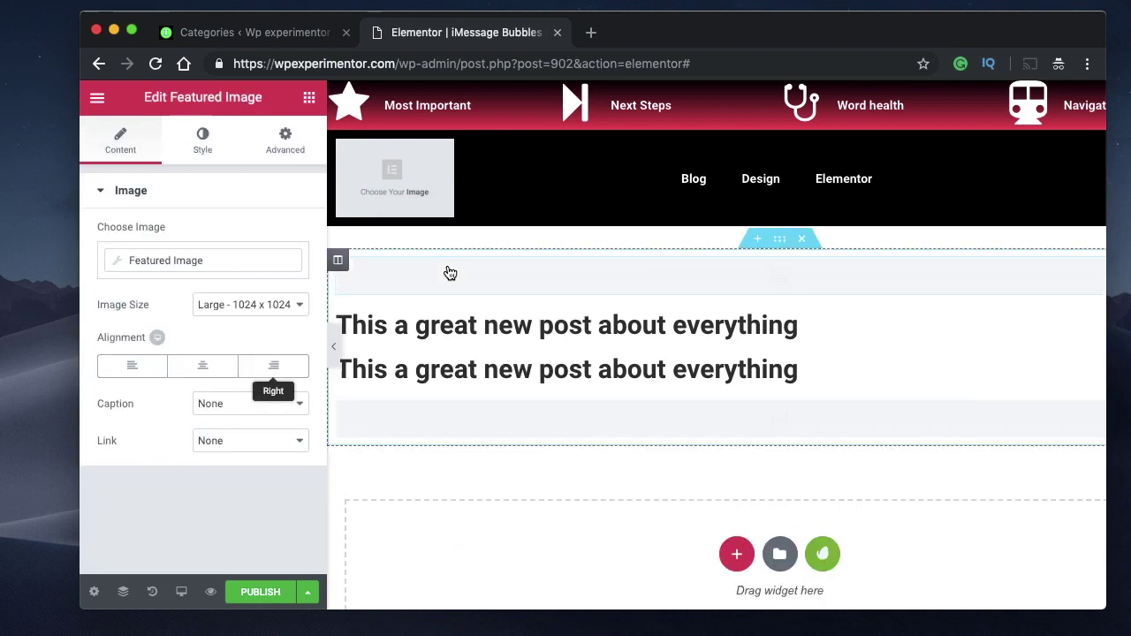
{"action": "right_click", "coordinate": [736, 327]}
{"action": "left_click", "coordinate": [804, 592]}
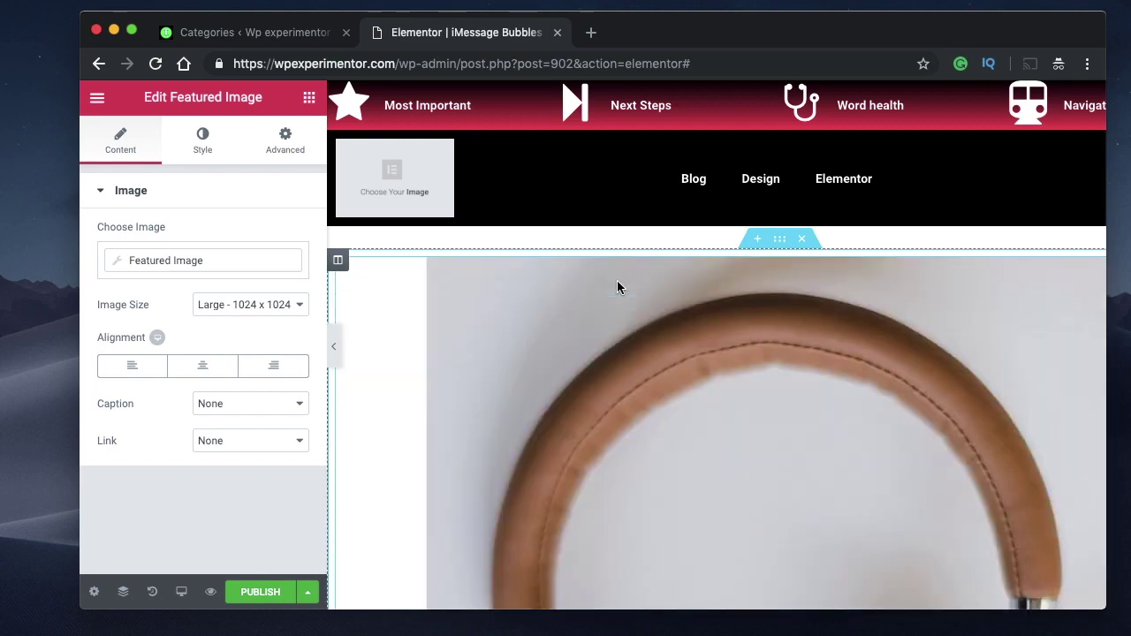
Step: Add a Post Info widget between the post title and the excerpt, and remove its Date, Time and Comments items
{"action": "scroll", "coordinate": [617, 288], "scroll_direction": "down", "scroll_amount": 2}
{"action": "scroll", "coordinate": [616, 287], "scroll_direction": "down", "scroll_amount": 5}
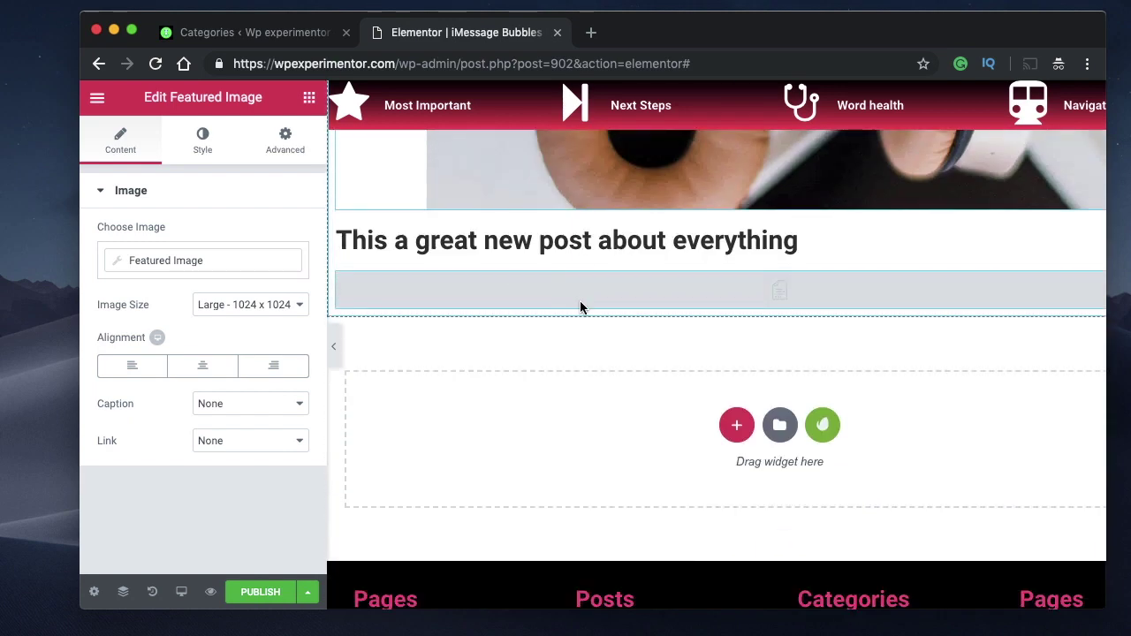
{"action": "left_click", "coordinate": [308, 97]}
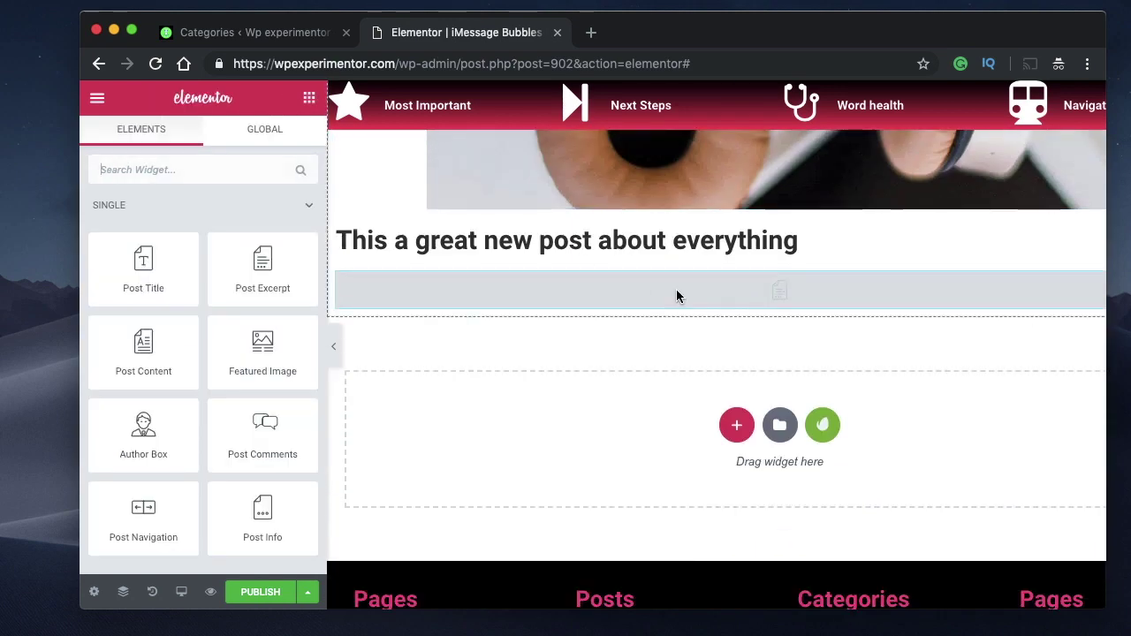
{"action": "scroll", "coordinate": [164, 403], "scroll_direction": "down", "scroll_amount": 2}
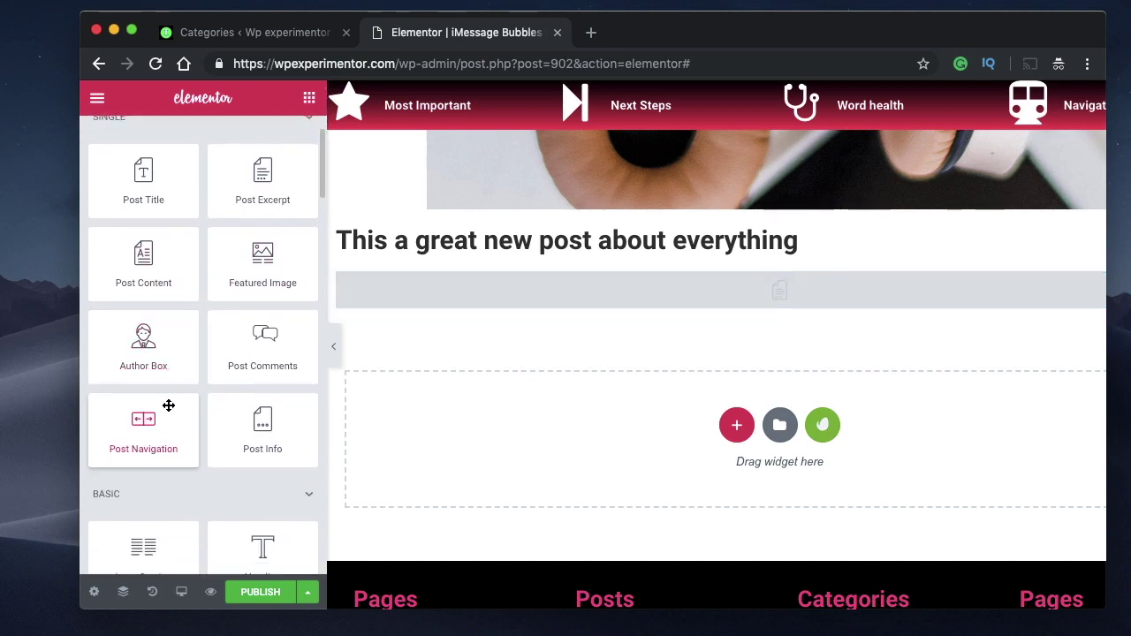
{"action": "left_click_drag", "start_coordinate": [252, 442], "coordinate": [512, 282]}
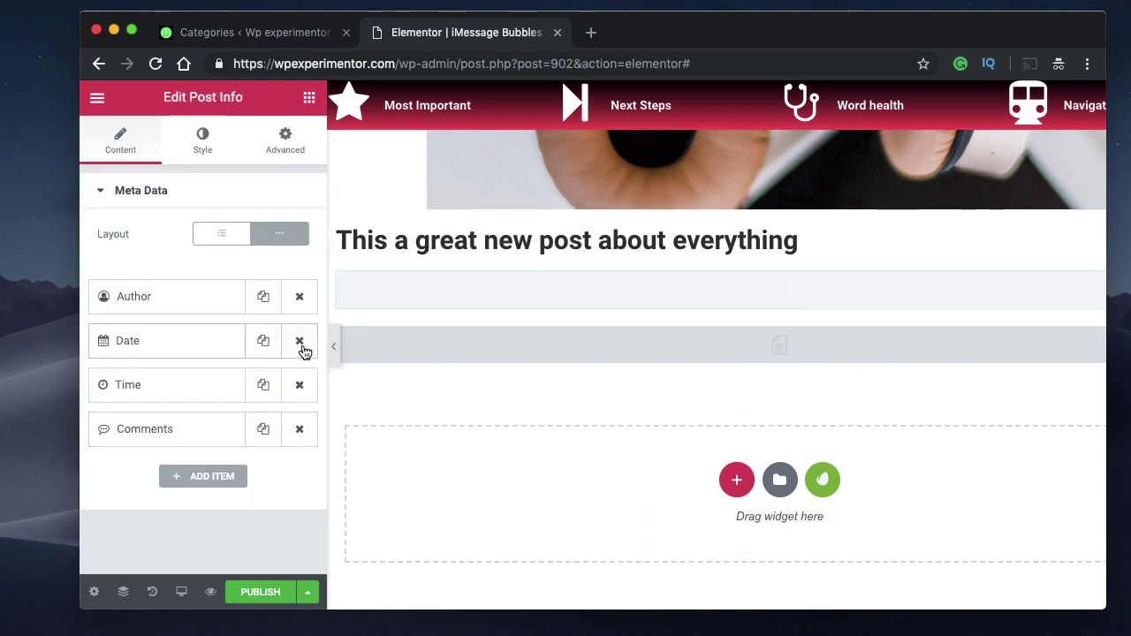
{"action": "left_click", "coordinate": [301, 348]}
{"action": "left_click", "coordinate": [299, 341]}
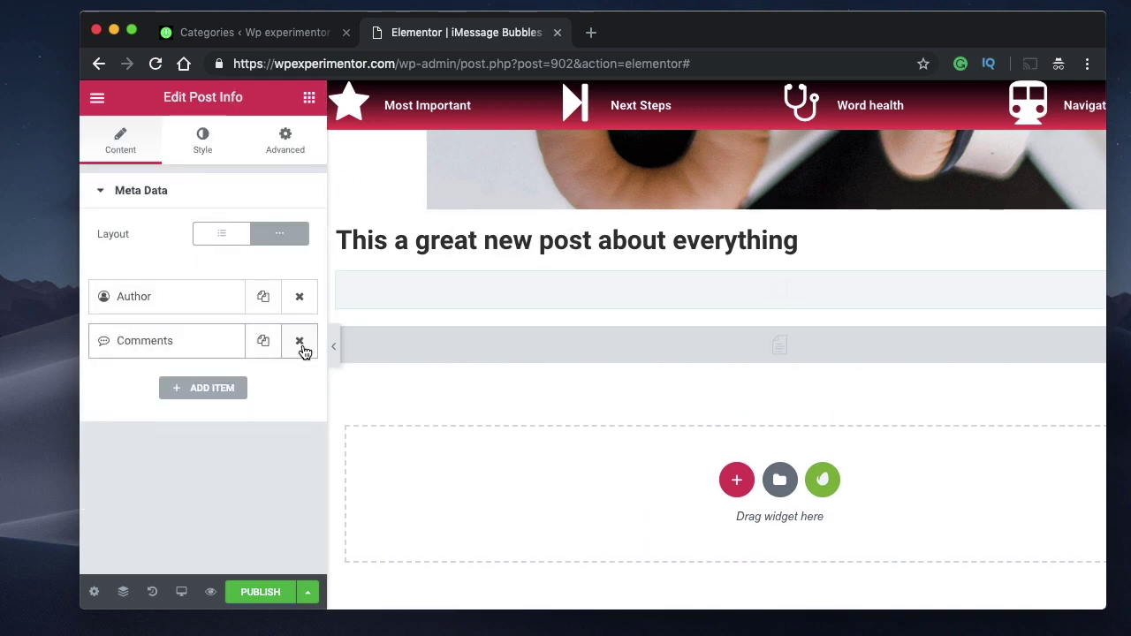
{"action": "left_click", "coordinate": [299, 341]}
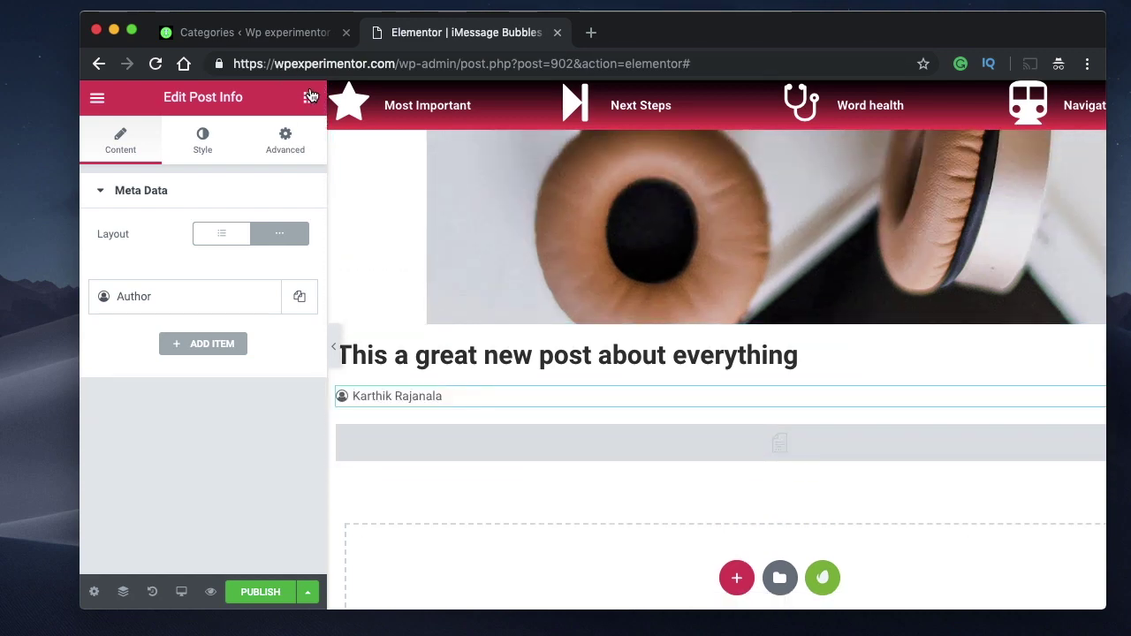
Step: Add a Post Content widget below the excerpt and look over the article text it displays
{"action": "left_click", "coordinate": [309, 99]}
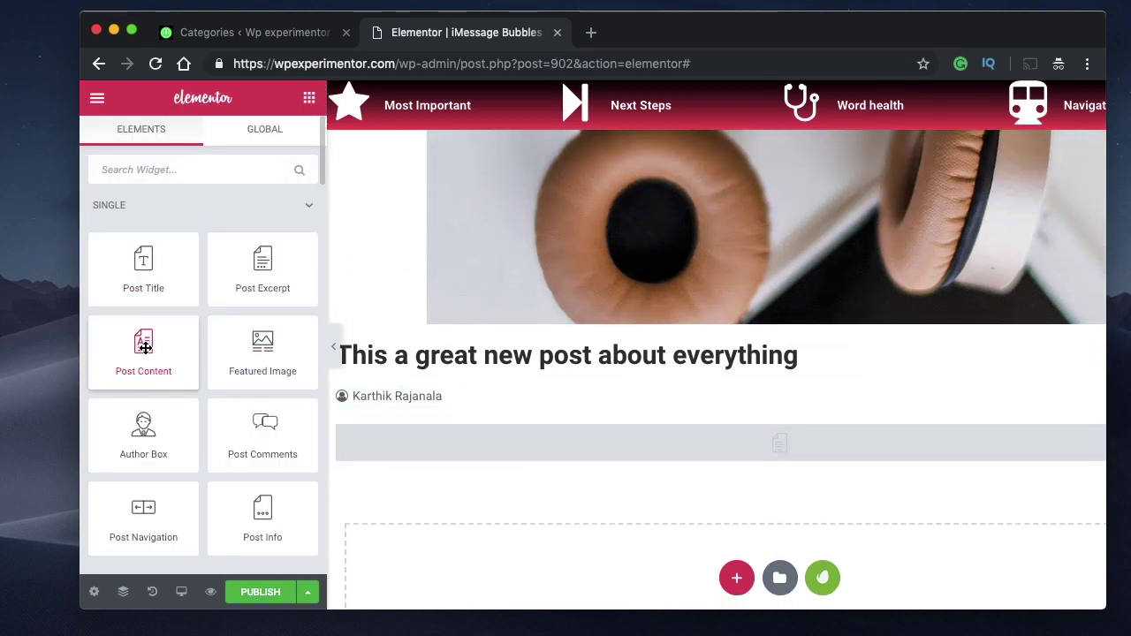
{"action": "left_click_drag", "start_coordinate": [145, 347], "coordinate": [480, 469]}
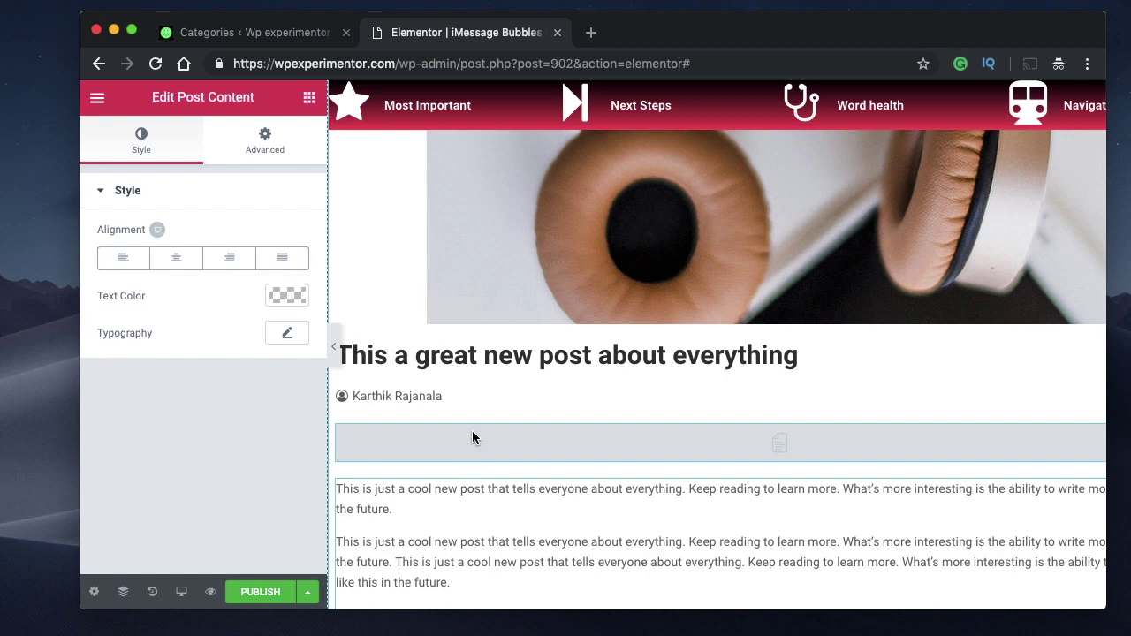
{"action": "scroll", "coordinate": [681, 513], "scroll_direction": "down", "scroll_amount": 5}
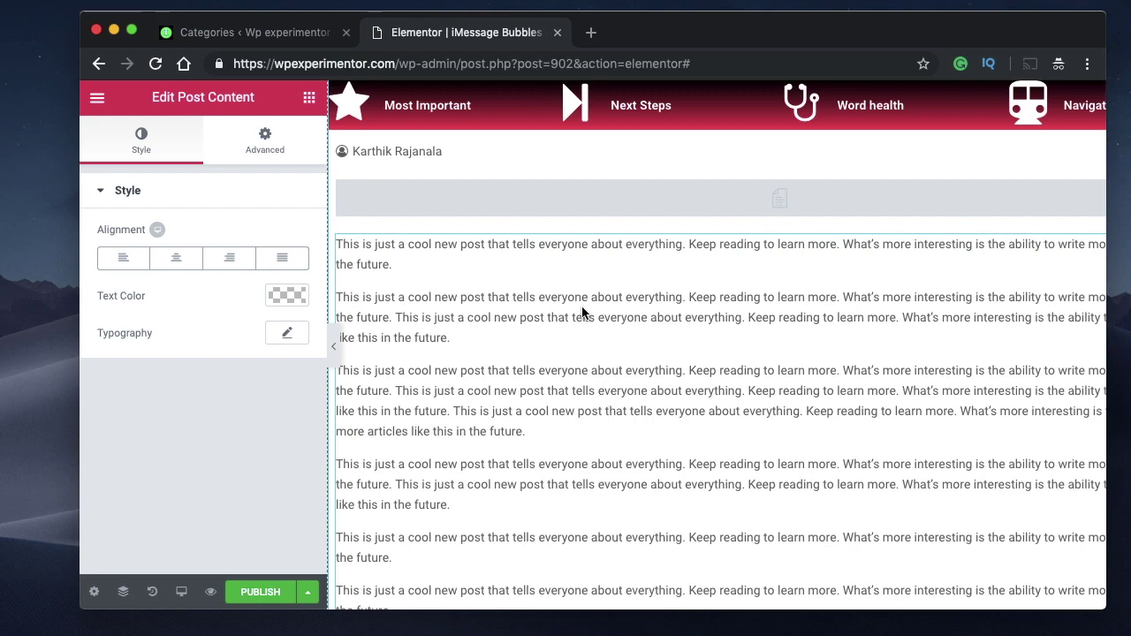
{"action": "scroll", "coordinate": [571, 446], "scroll_direction": "up", "scroll_amount": 5}
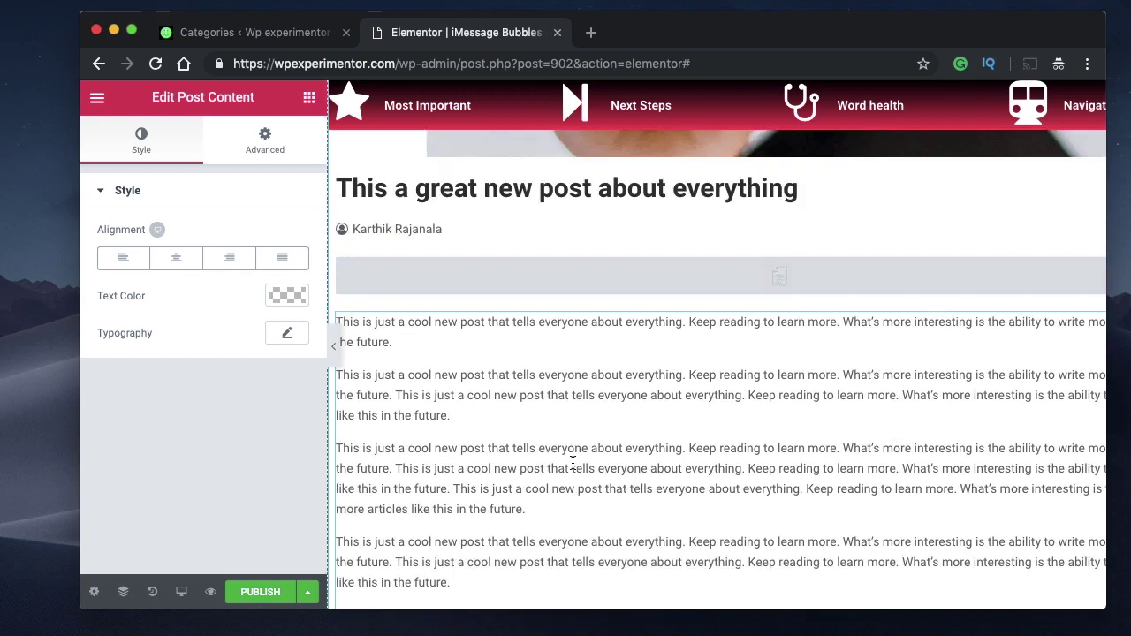
{"action": "scroll", "coordinate": [572, 461], "scroll_direction": "down", "scroll_amount": 5}
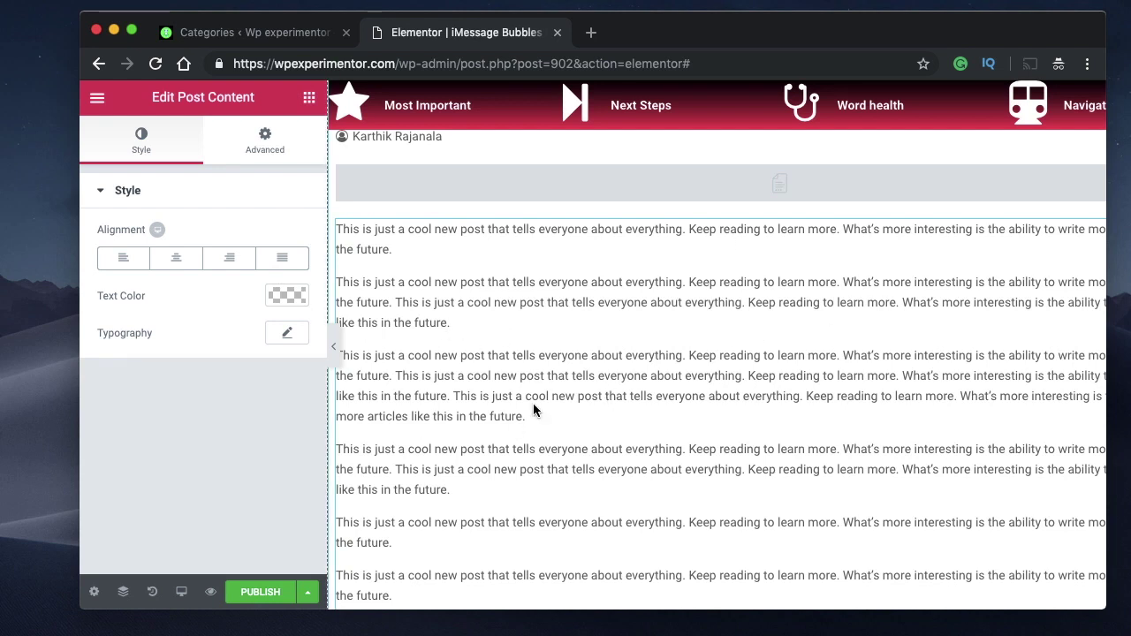
{"action": "scroll", "coordinate": [599, 378], "scroll_direction": "up", "scroll_amount": 2}
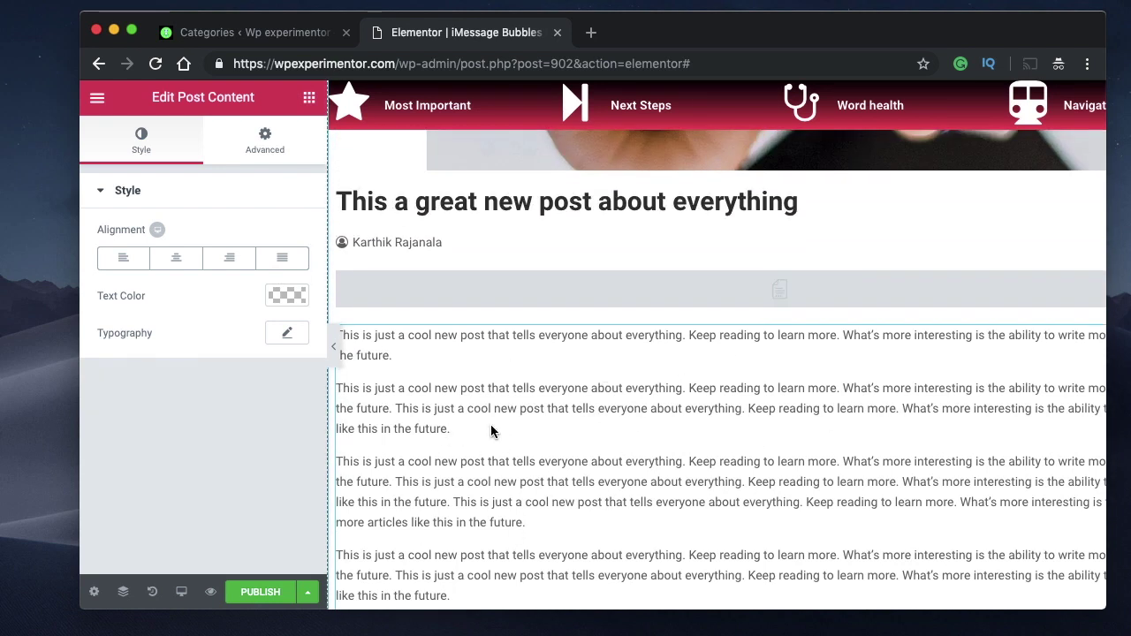
Step: Unlink the Post Content widget's padding, switch its unit to percent, and set the right and left padding to 1
{"action": "left_click", "coordinate": [275, 148]}
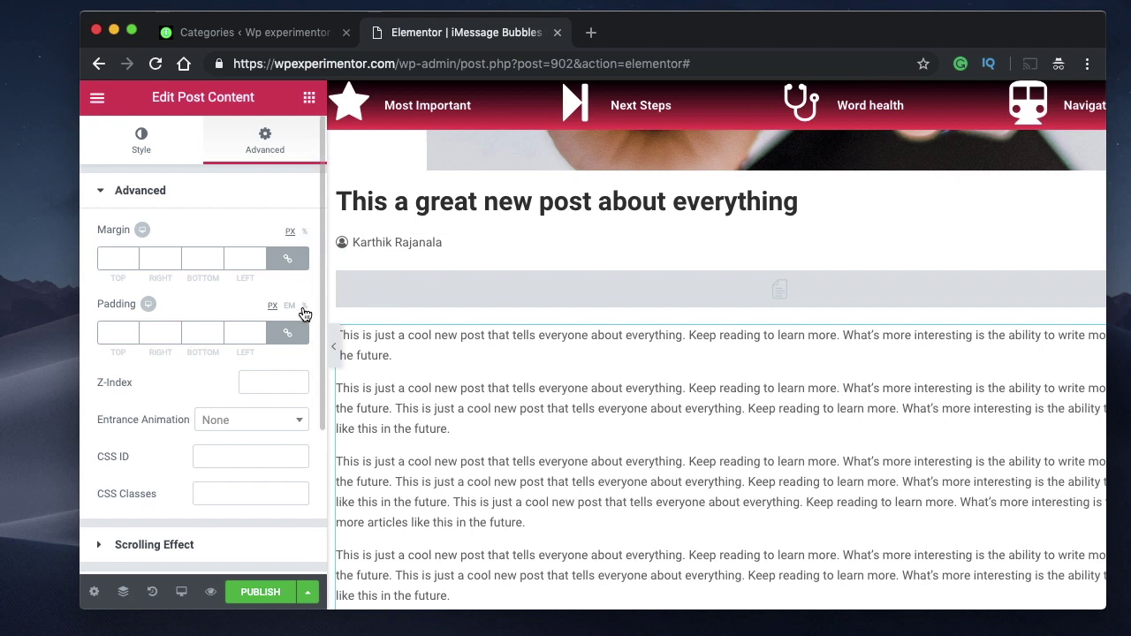
{"action": "left_click", "coordinate": [291, 332]}
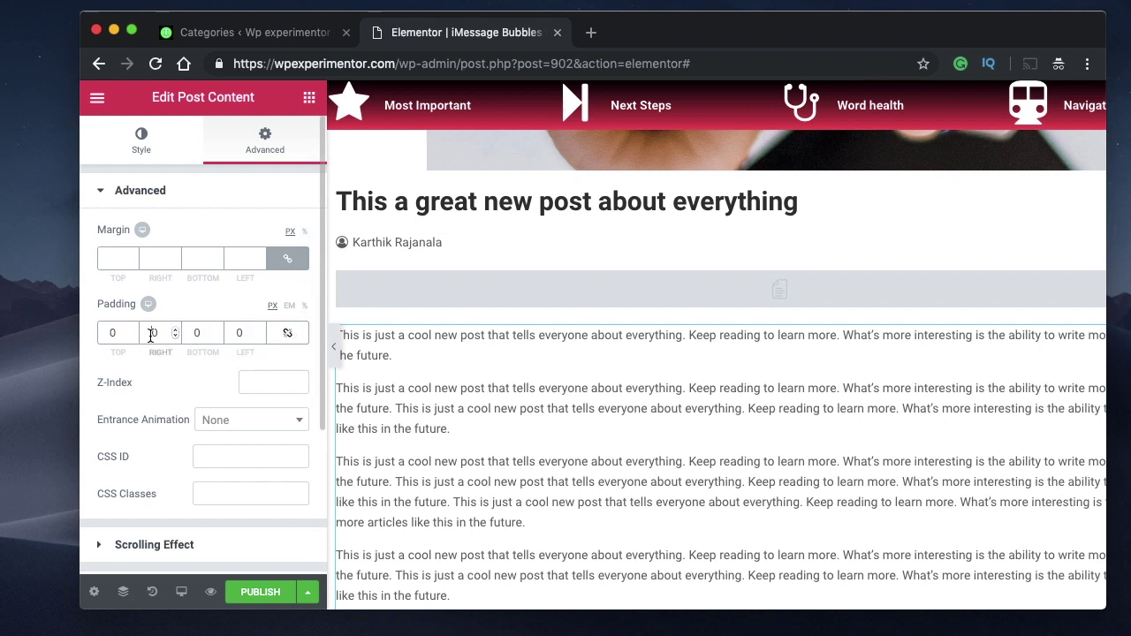
{"action": "left_click", "coordinate": [304, 306]}
{"action": "left_click", "coordinate": [157, 337]}
{"action": "type", "text": "1"}
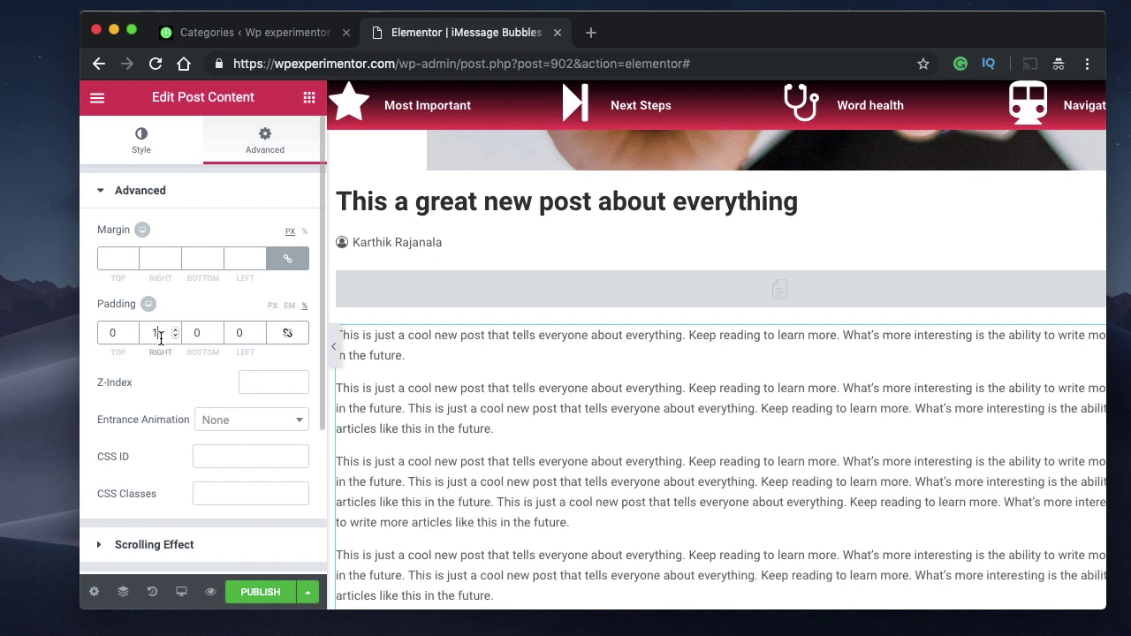
{"action": "left_click", "coordinate": [245, 336]}
{"action": "type", "text": "1"}
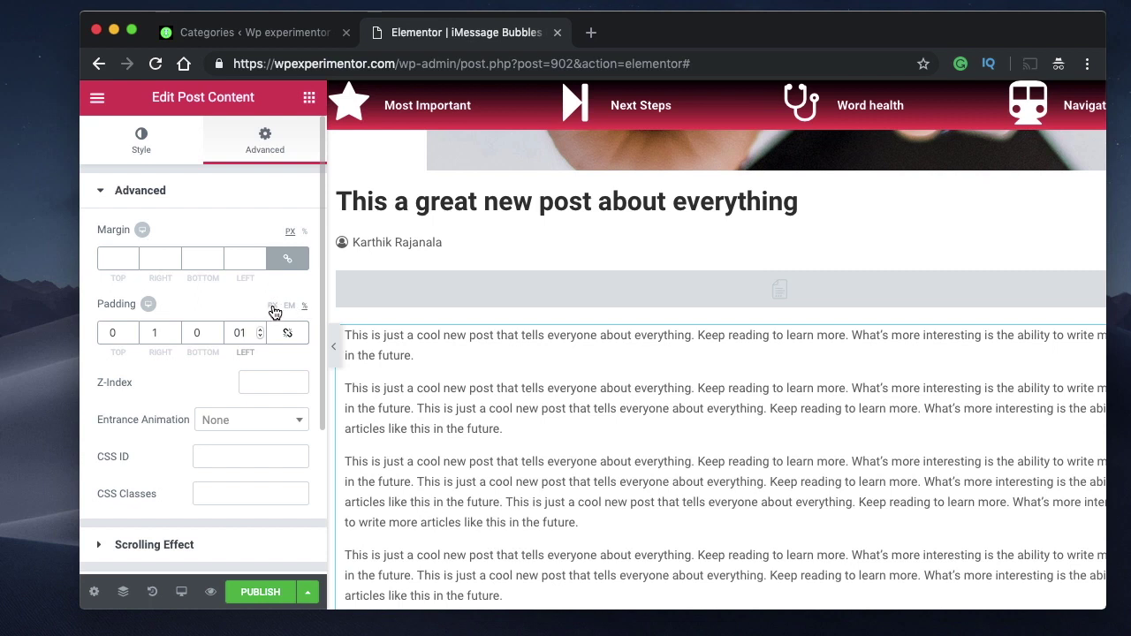
{"action": "left_click", "coordinate": [306, 308]}
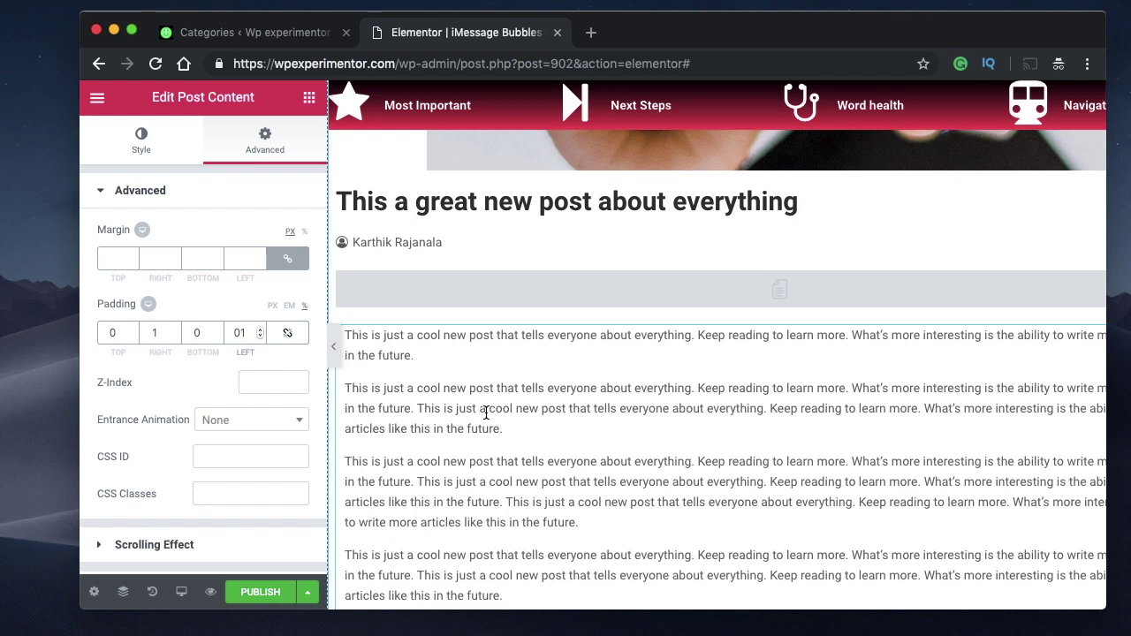
Step: Start an empty "selector p" rule in the Post Content widget's custom CSS
{"action": "scroll", "coordinate": [699, 442], "scroll_direction": "down", "scroll_amount": 5}
{"action": "scroll", "coordinate": [699, 441], "scroll_direction": "up", "scroll_amount": 3}
{"action": "scroll", "coordinate": [271, 398], "scroll_direction": "down", "scroll_amount": 4}
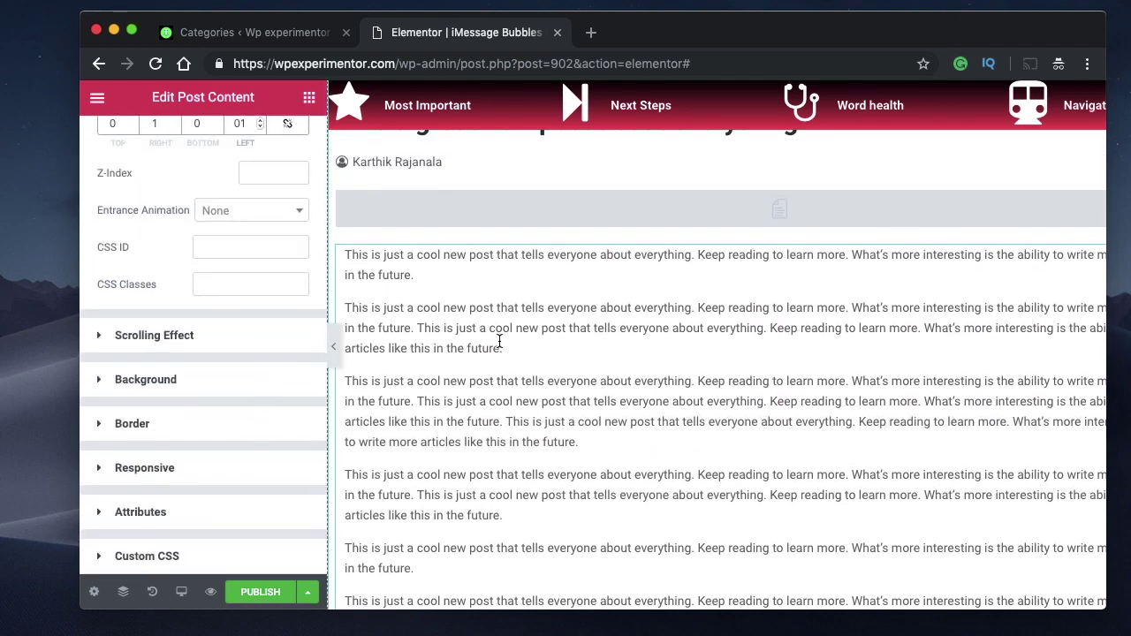
{"action": "left_click", "coordinate": [222, 557]}
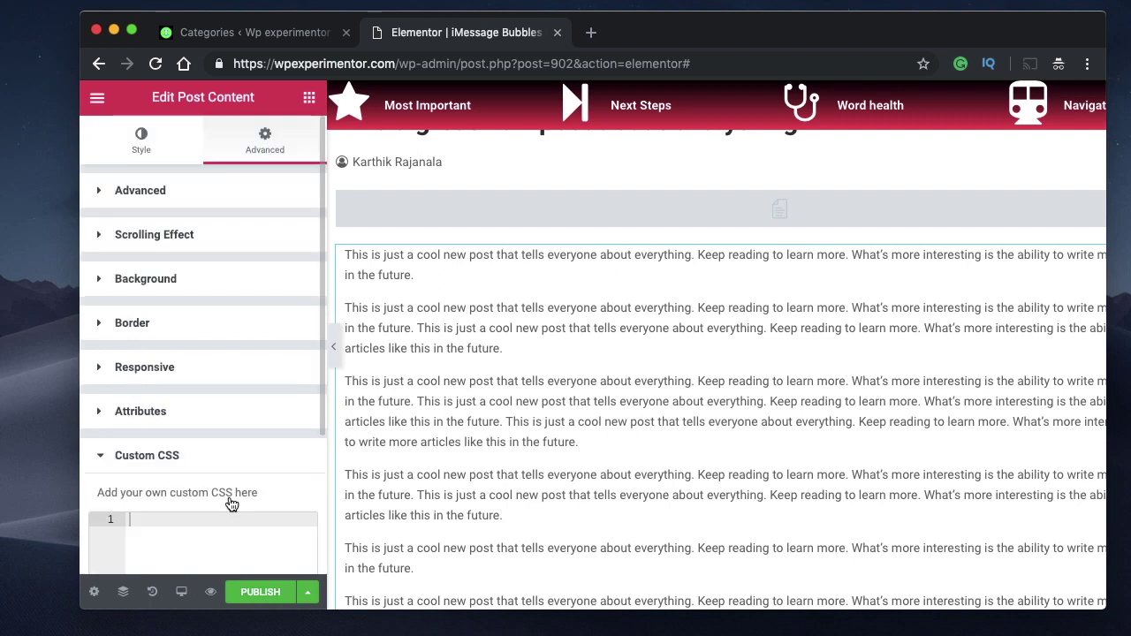
{"action": "scroll", "coordinate": [212, 345], "scroll_direction": "down", "scroll_amount": 3}
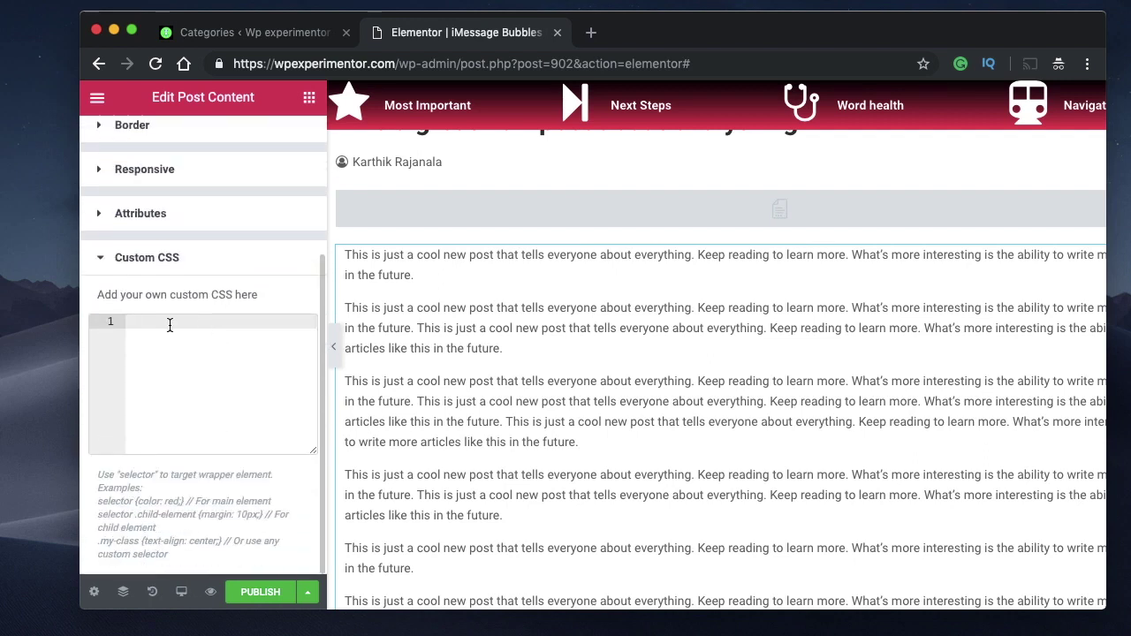
{"action": "type", "text": "selector{"}
{"action": "key", "text": "Return"}
{"action": "left_click", "coordinate": [161, 321]}
{"action": "type", "text": "p"}
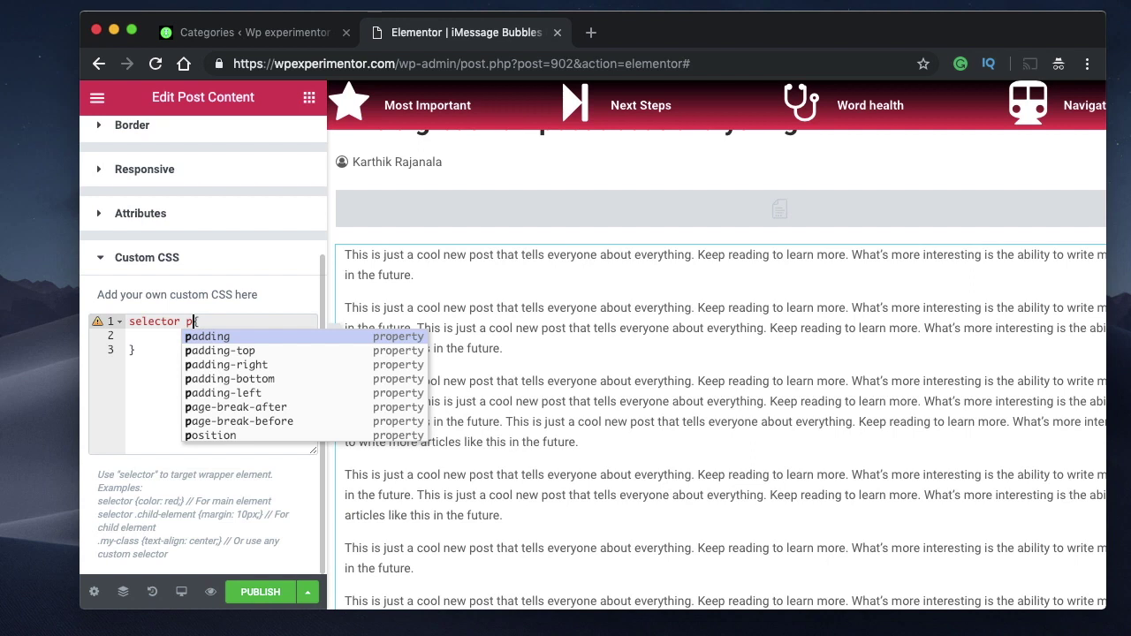
{"action": "left_click", "coordinate": [164, 347]}
{"action": "left_click", "coordinate": [145, 337]}
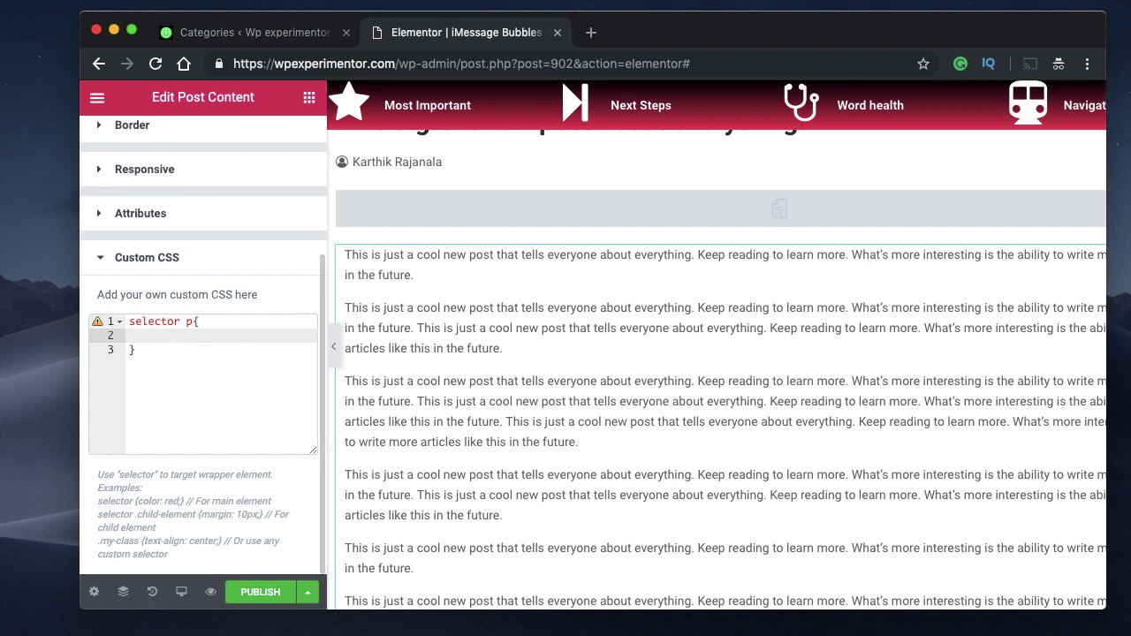
Step: Set the font-size to 20px in the paragraph rule of the custom CSS
{"action": "type", "text": "font"}
{"action": "key", "text": "Down"}
{"action": "key", "text": "Return"}
{"action": "type", "text": "30px"}
{"action": "key", "text": "BackSpace"}
{"action": "key", "text": "BackSpace"}
{"action": "key", "text": "BackSpace"}
{"action": "type", "text": "20px;"}
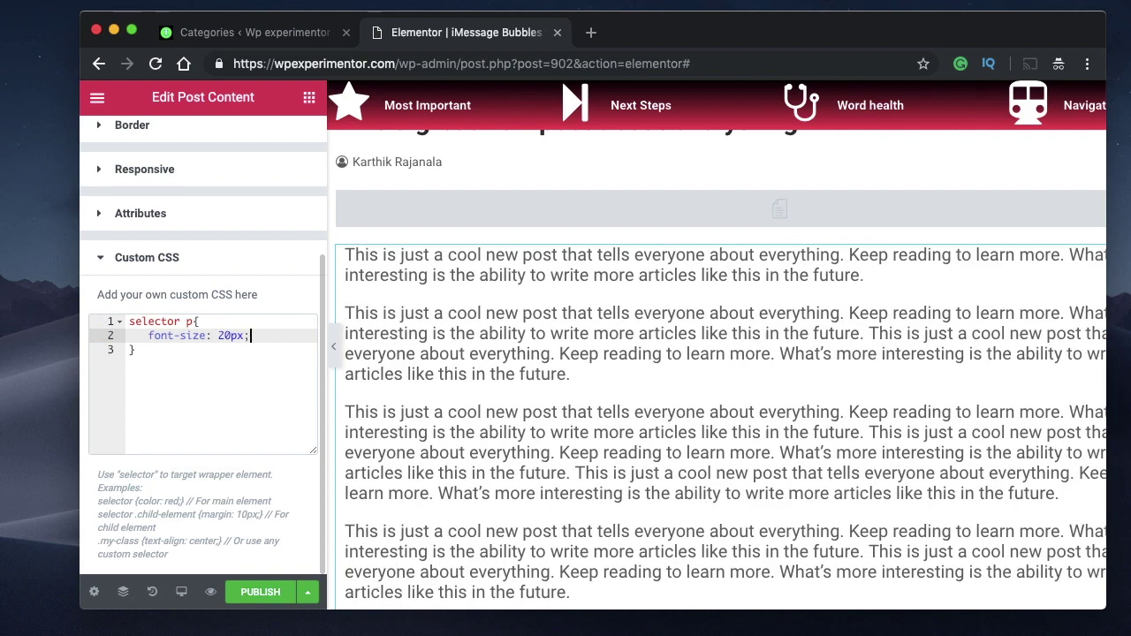
Step: Add a "selector p:nth-child(odd)" rule with color:blue below the paragraph rule
{"action": "left_click", "coordinate": [251, 343]}
{"action": "key", "text": "Down"}
{"action": "key", "text": "Return"}
{"action": "key", "text": "Return"}
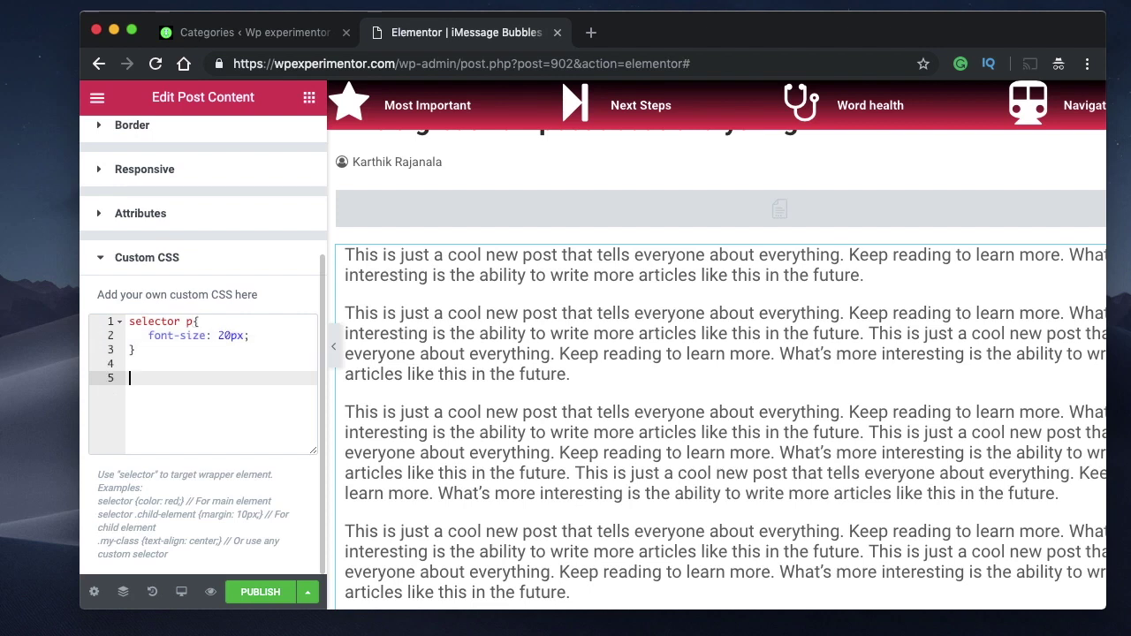
{"action": "type", "text": "selector p"}
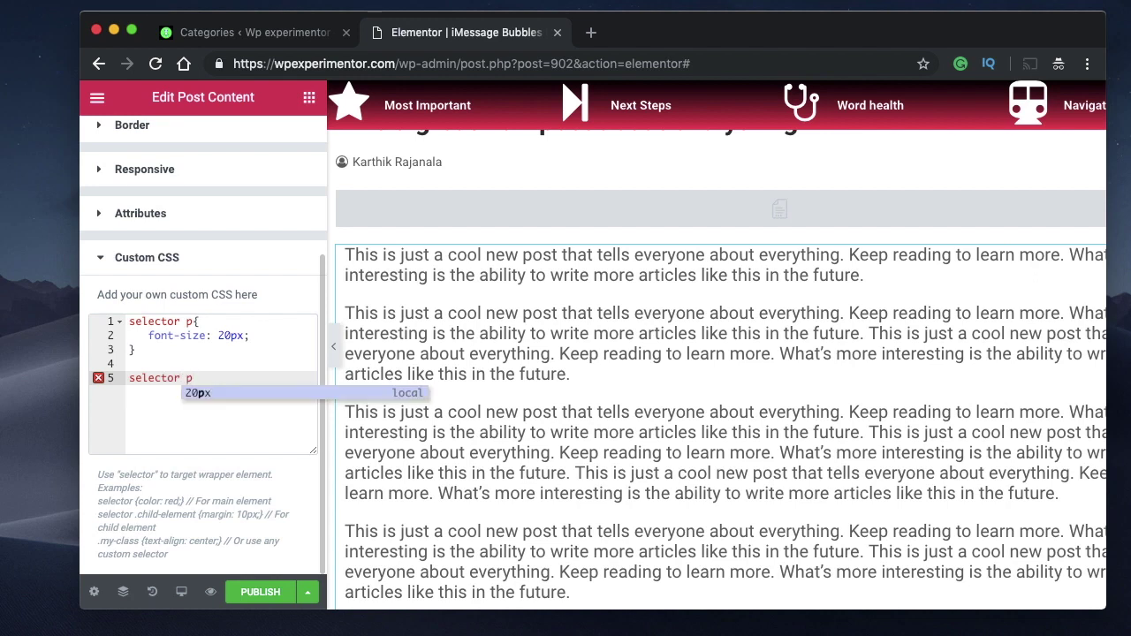
{"action": "type", "text": ":"}
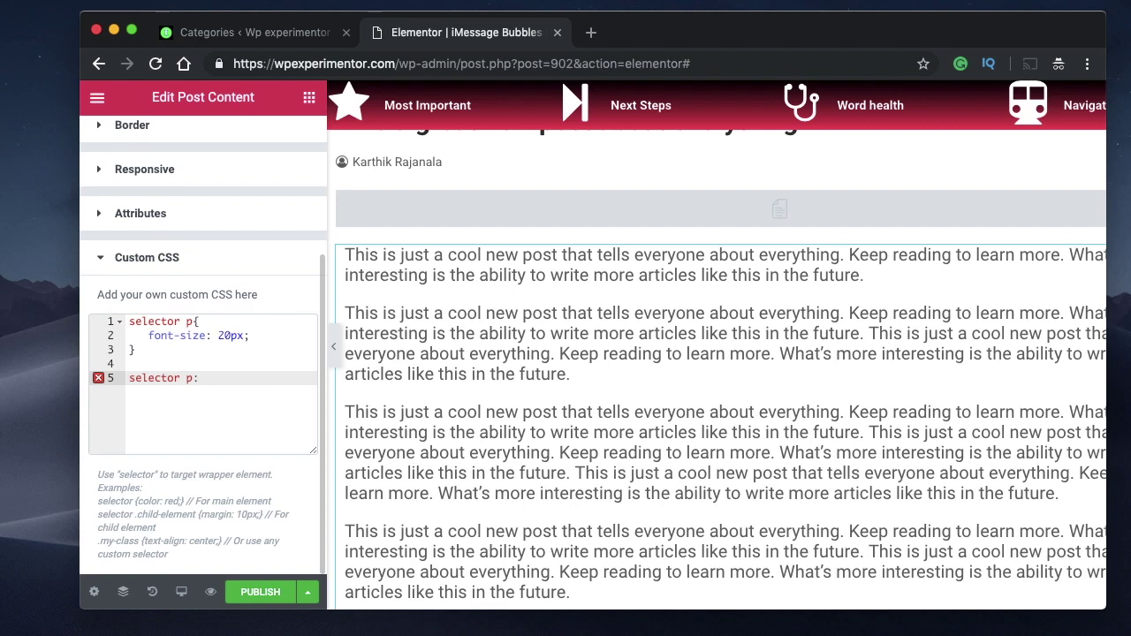
{"action": "type", "text": "nth-child(odd){     color:blue; }"}
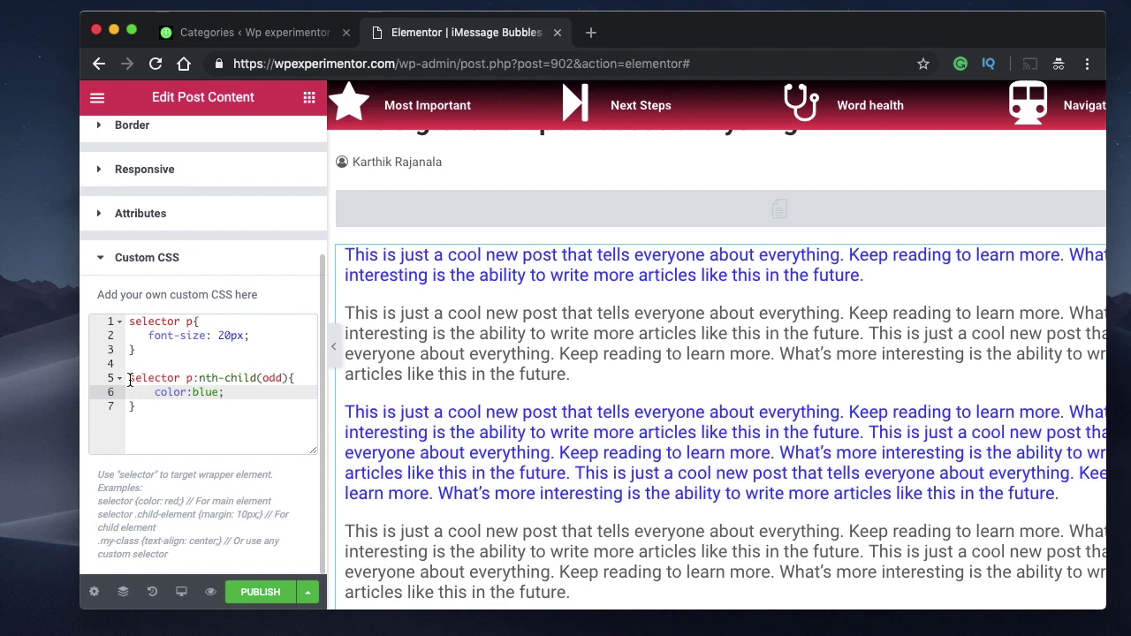
Step: Examine the parts of the nth-child(odd) rule and its effect on the post's paragraphs
{"action": "triple_click", "coordinate": [205, 378]}
{"action": "triple_click", "coordinate": [210, 378]}
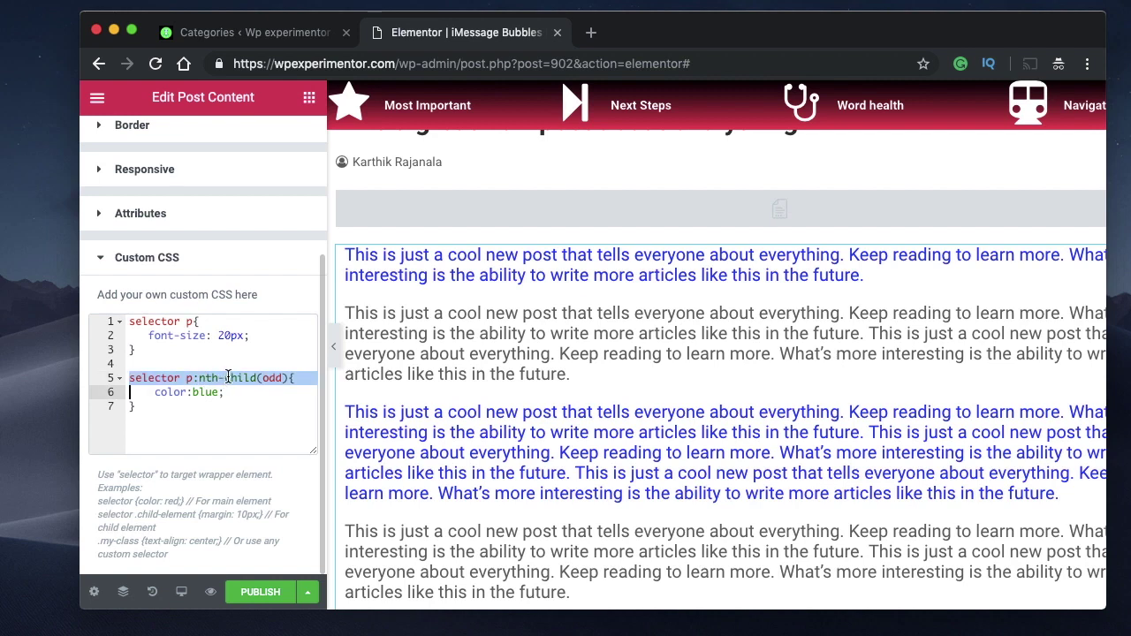
{"action": "double_click", "coordinate": [212, 378]}
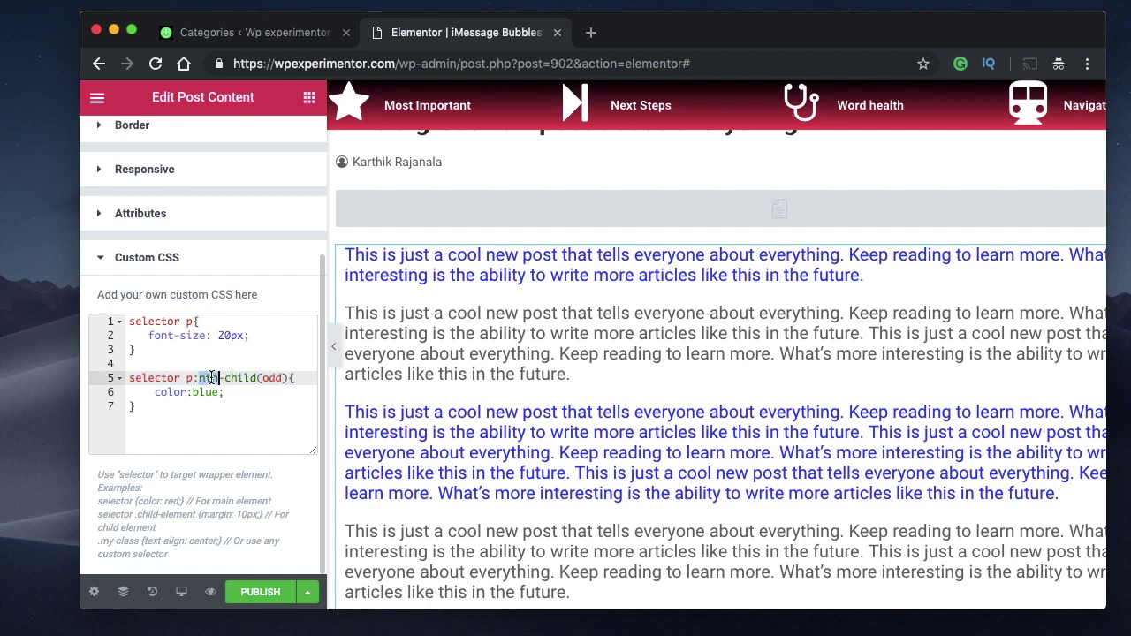
{"action": "left_click_drag", "start_coordinate": [218, 378], "coordinate": [203, 379]}
{"action": "triple_click", "coordinate": [202, 378]}
{"action": "left_click", "coordinate": [194, 378]}
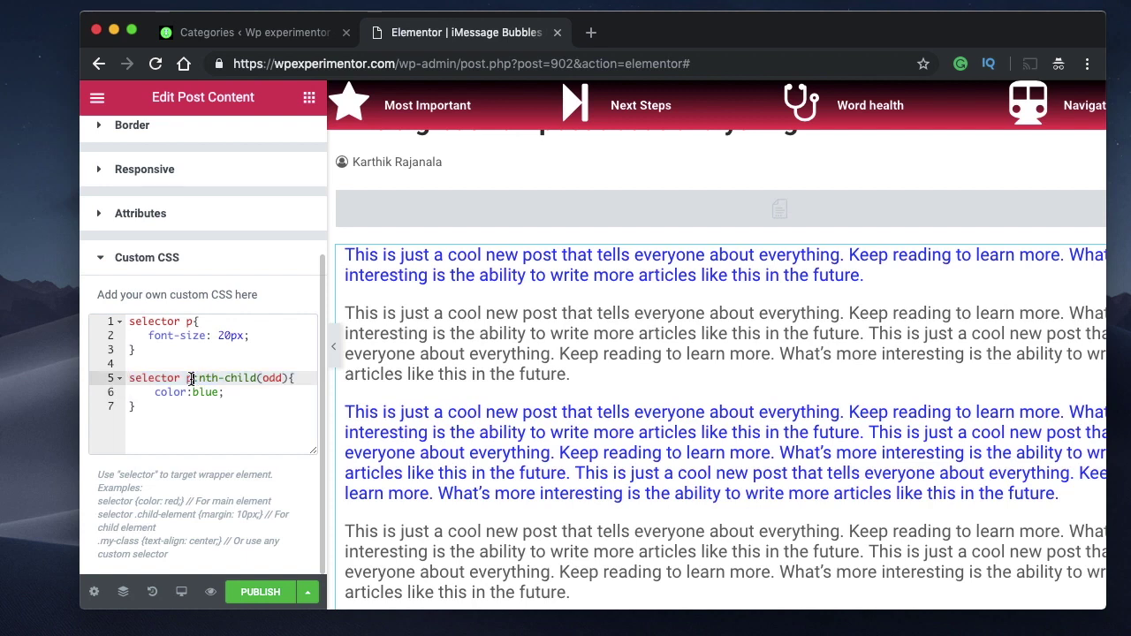
{"action": "double_click", "coordinate": [274, 378]}
{"action": "left_click", "coordinate": [155, 392]}
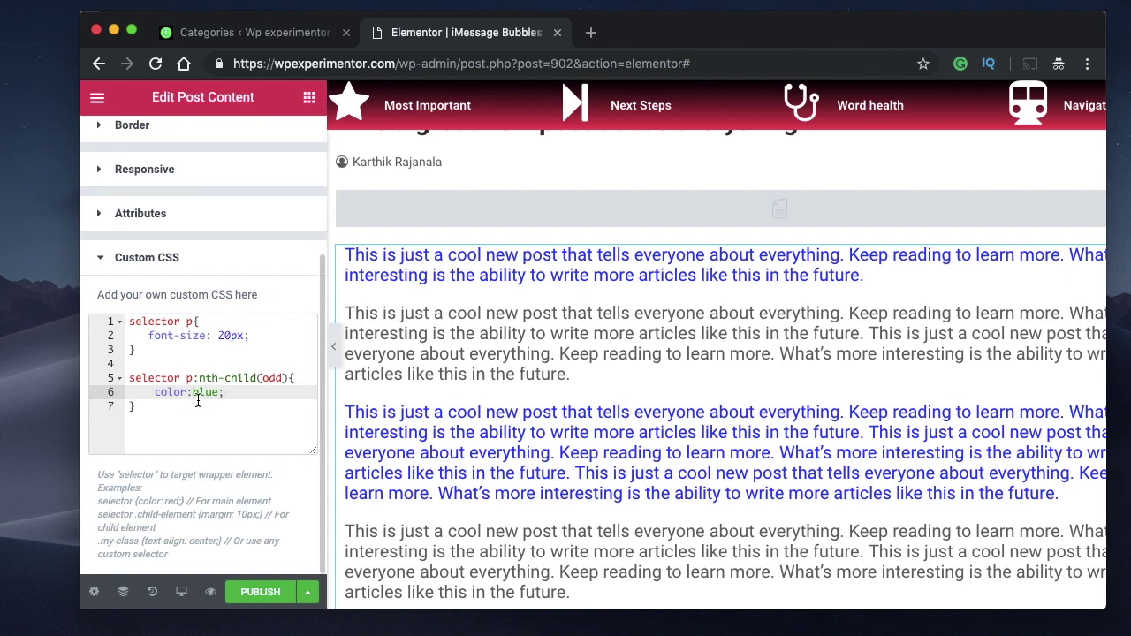
{"action": "scroll", "coordinate": [472, 423], "scroll_direction": "down", "scroll_amount": 2}
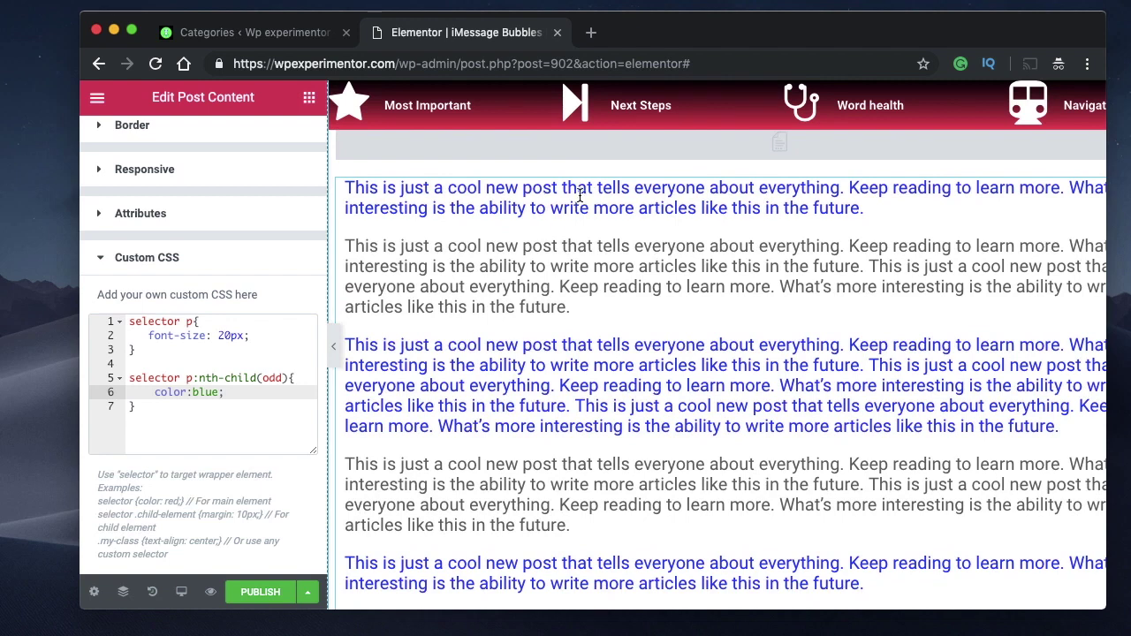
{"action": "left_click", "coordinate": [163, 410]}
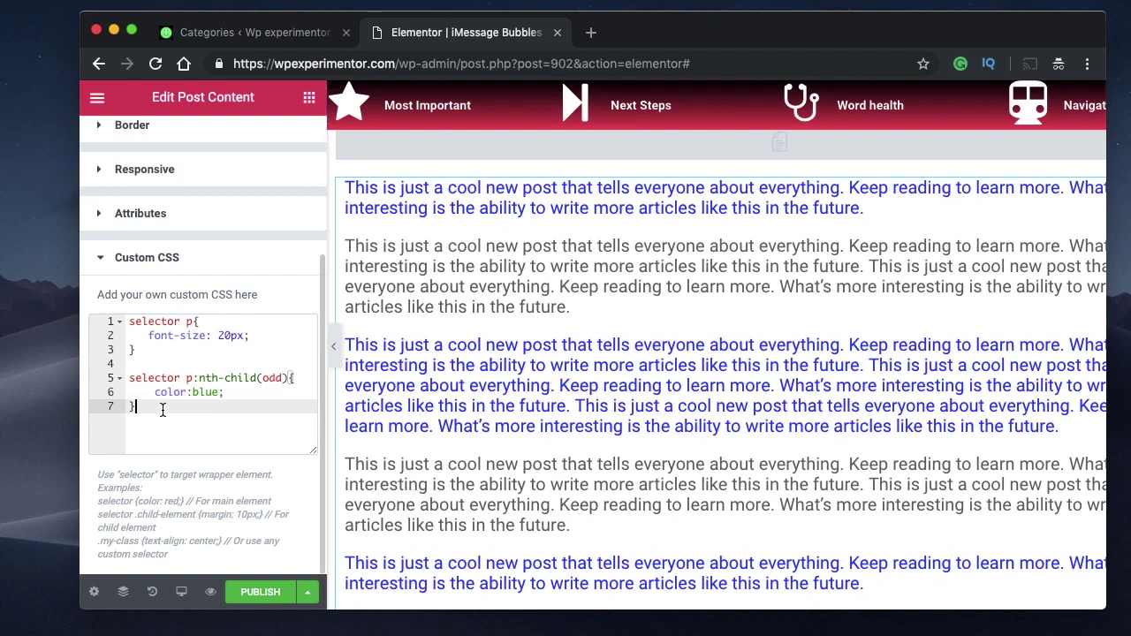
{"action": "double_click", "coordinate": [274, 377]}
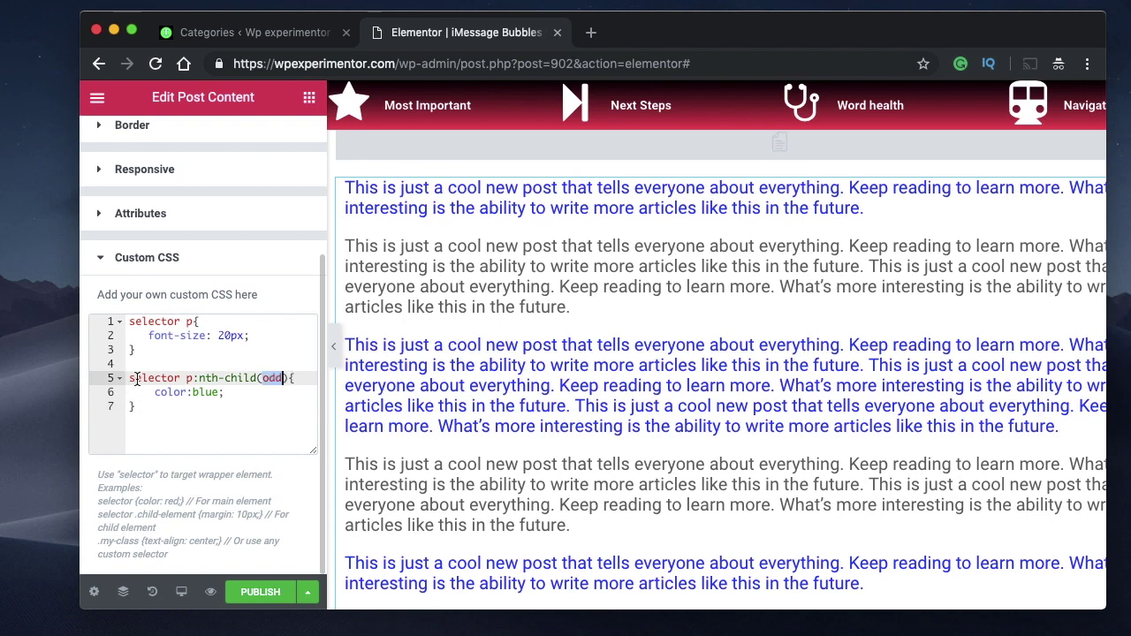
Step: Duplicate the nth-child(odd) rule below itself, changing the copy to nth-child(even) with the color red
{"action": "left_click", "coordinate": [130, 378]}
{"action": "left_click", "coordinate": [151, 405], "text": "shift"}
{"action": "key", "text": "super+c"}
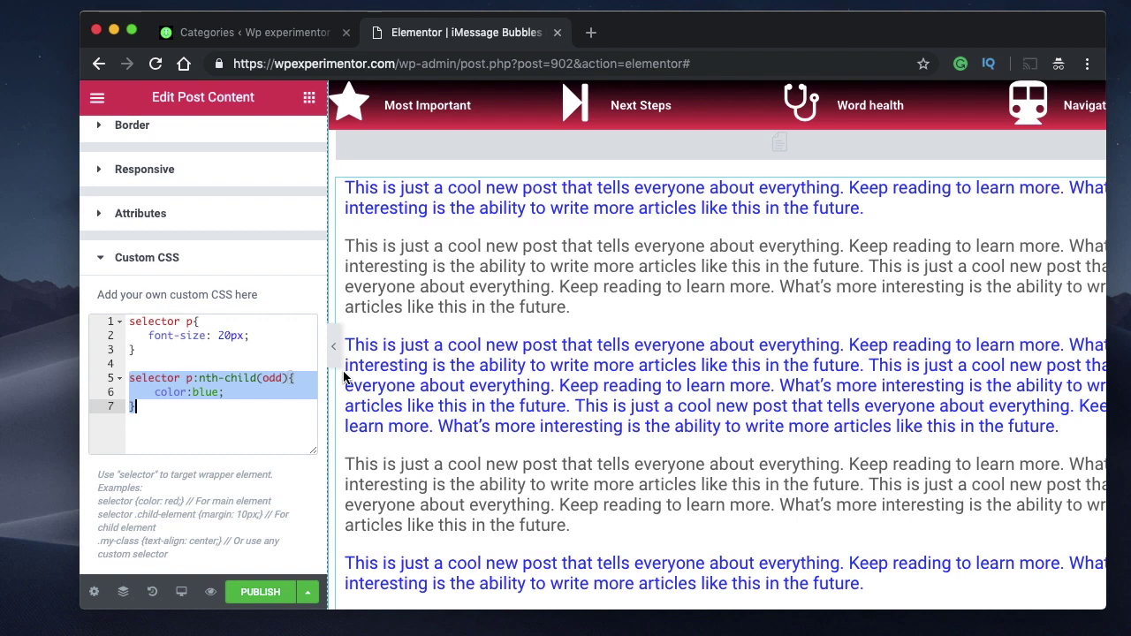
{"action": "left_click", "coordinate": [227, 406]}
{"action": "key", "text": "Return"}
{"action": "key", "text": "Return"}
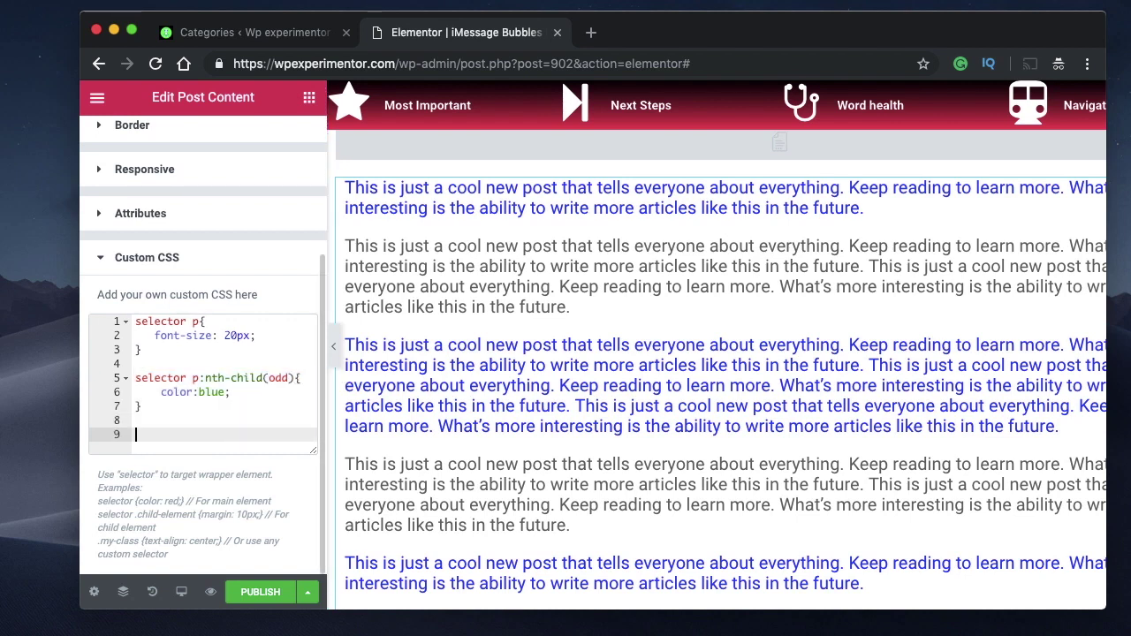
{"action": "key", "text": "super+v"}
{"action": "left_click", "coordinate": [251, 434]}
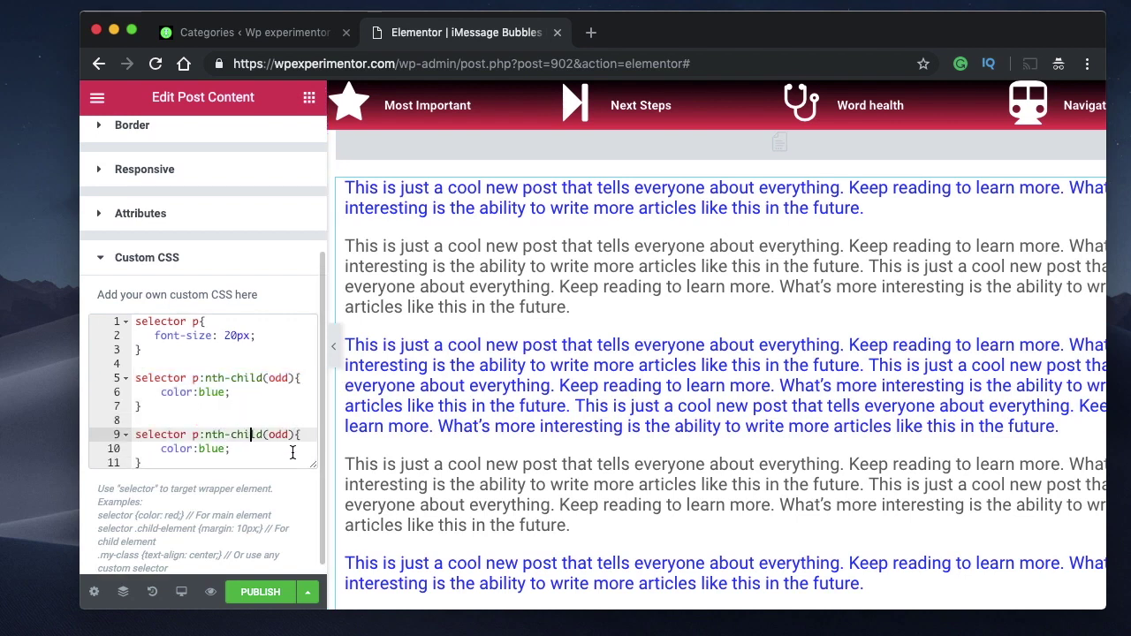
{"action": "double_click", "coordinate": [280, 434]}
{"action": "type", "text": "even"}
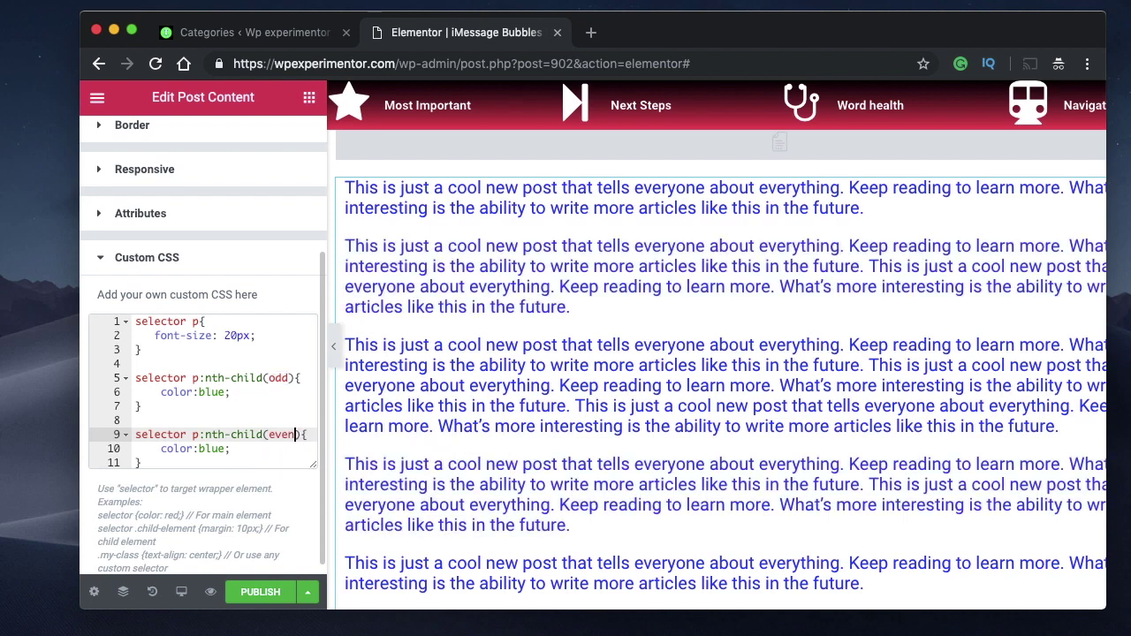
{"action": "double_click", "coordinate": [204, 447]}
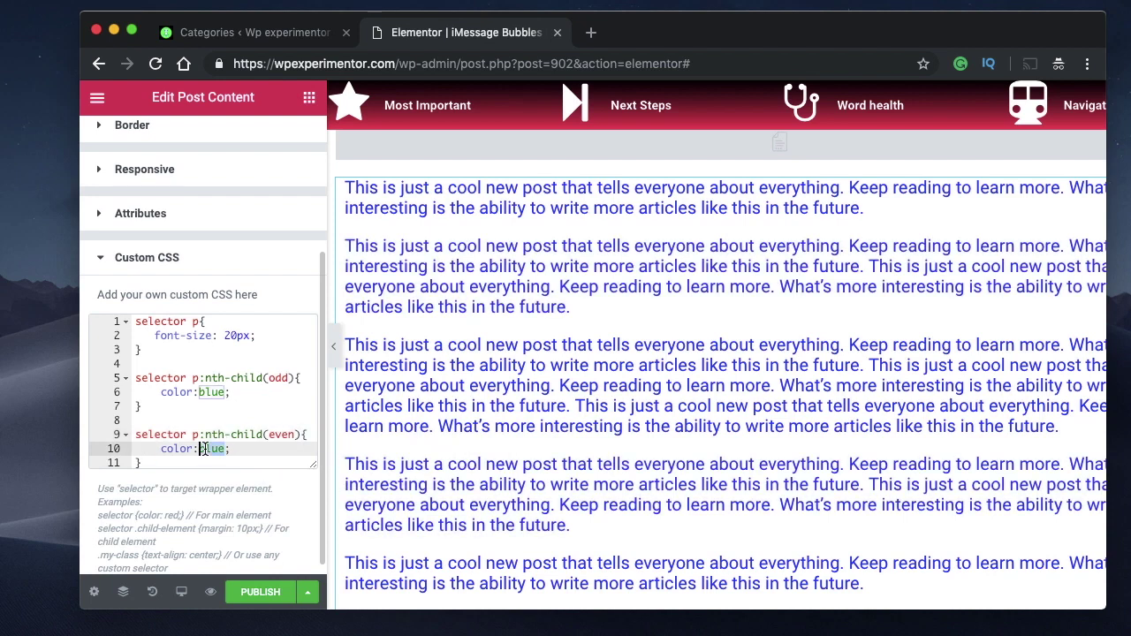
{"action": "type", "text": "red"}
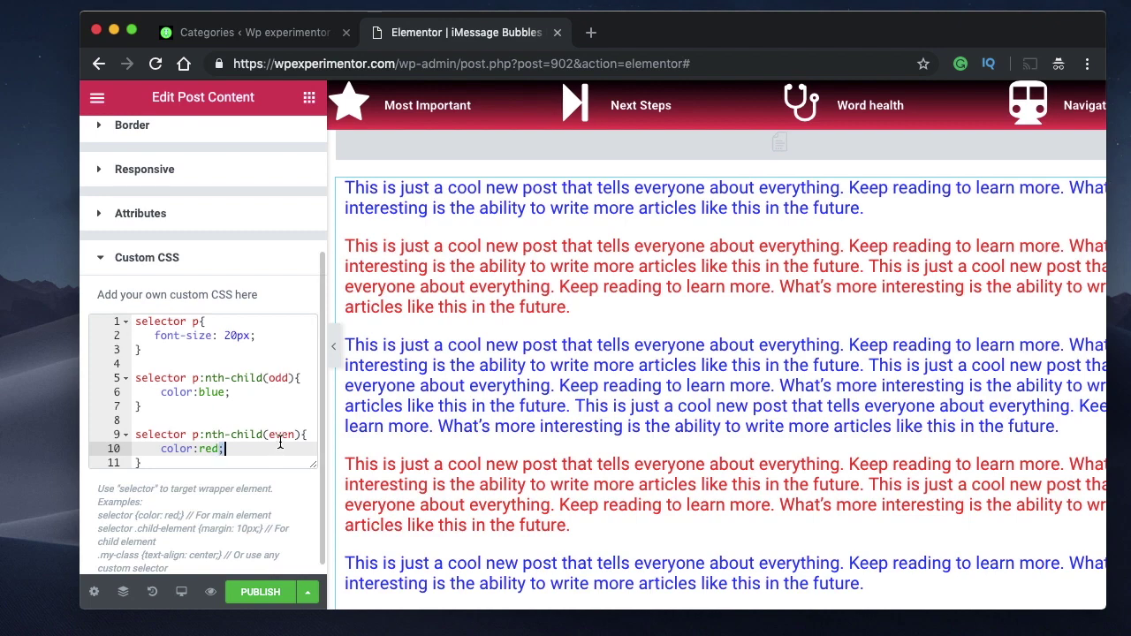
Step: Compare the alternating paragraph colors in the preview with the odd and even rules in the custom CSS
{"action": "scroll", "coordinate": [412, 286], "scroll_direction": "down", "scroll_amount": 3}
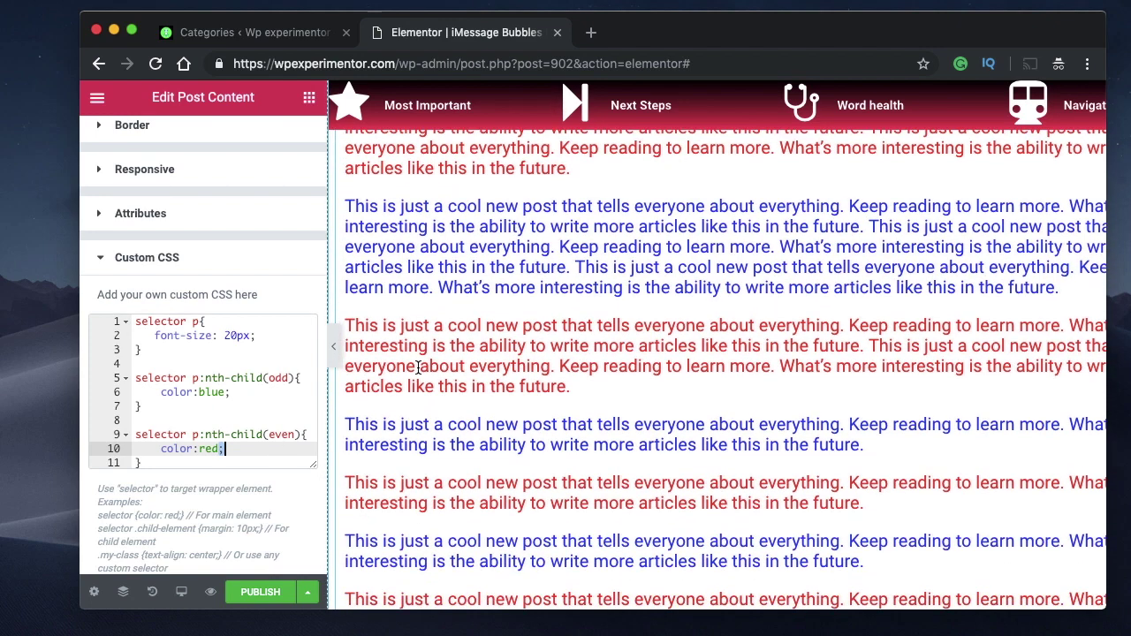
{"action": "scroll", "coordinate": [433, 366], "scroll_direction": "down", "scroll_amount": 3}
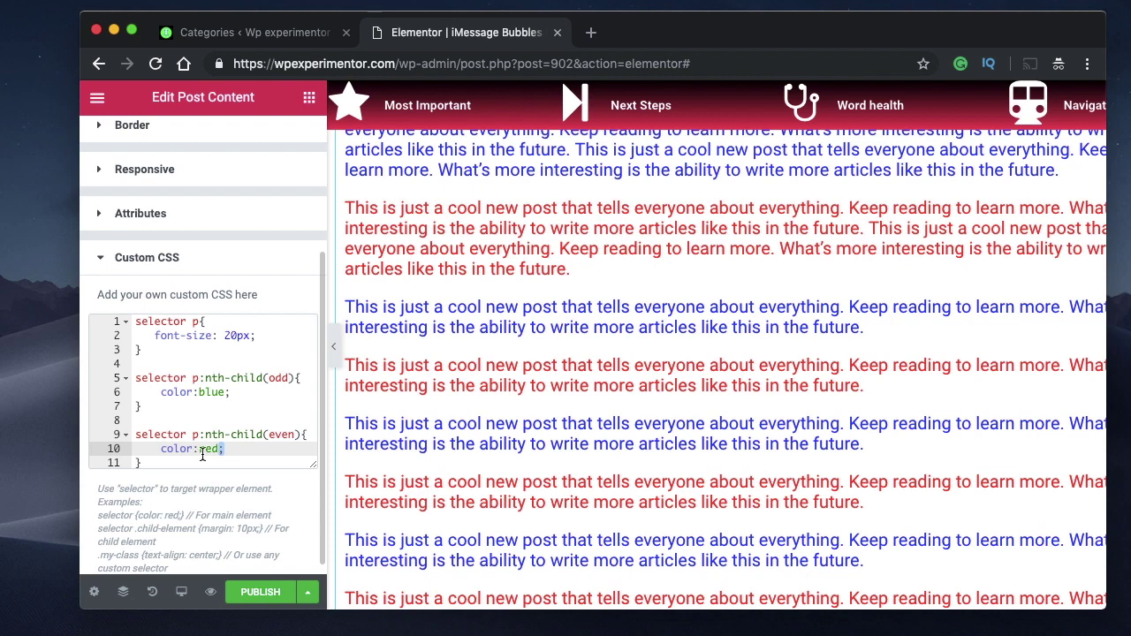
{"action": "left_click", "coordinate": [229, 392]}
{"action": "scroll", "coordinate": [589, 315], "scroll_direction": "up", "scroll_amount": 3}
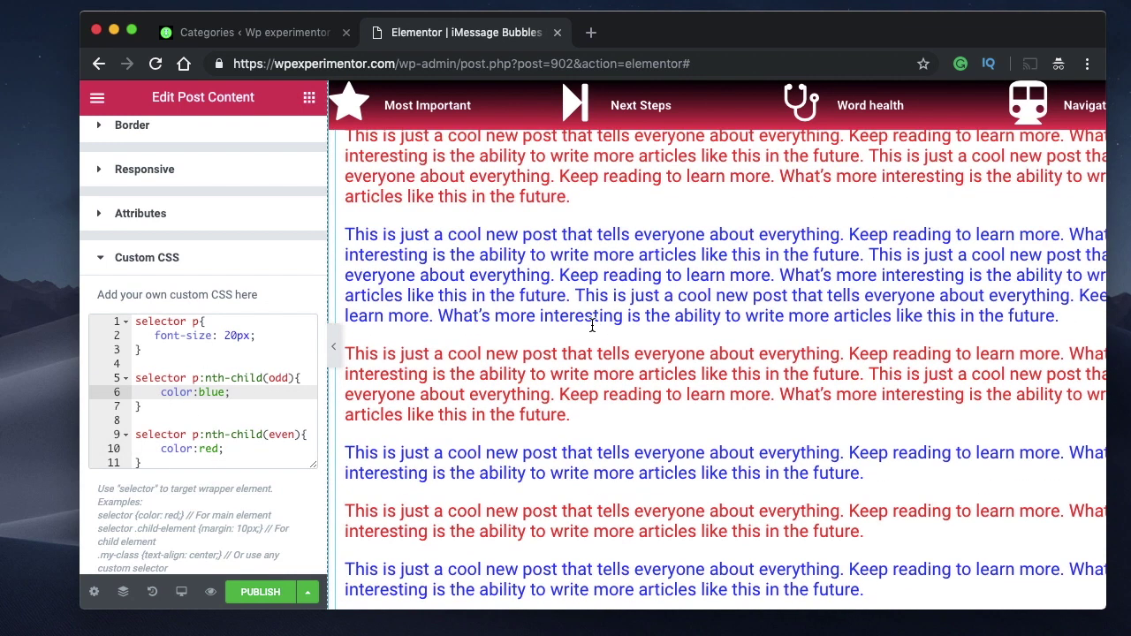
{"action": "double_click", "coordinate": [278, 379]}
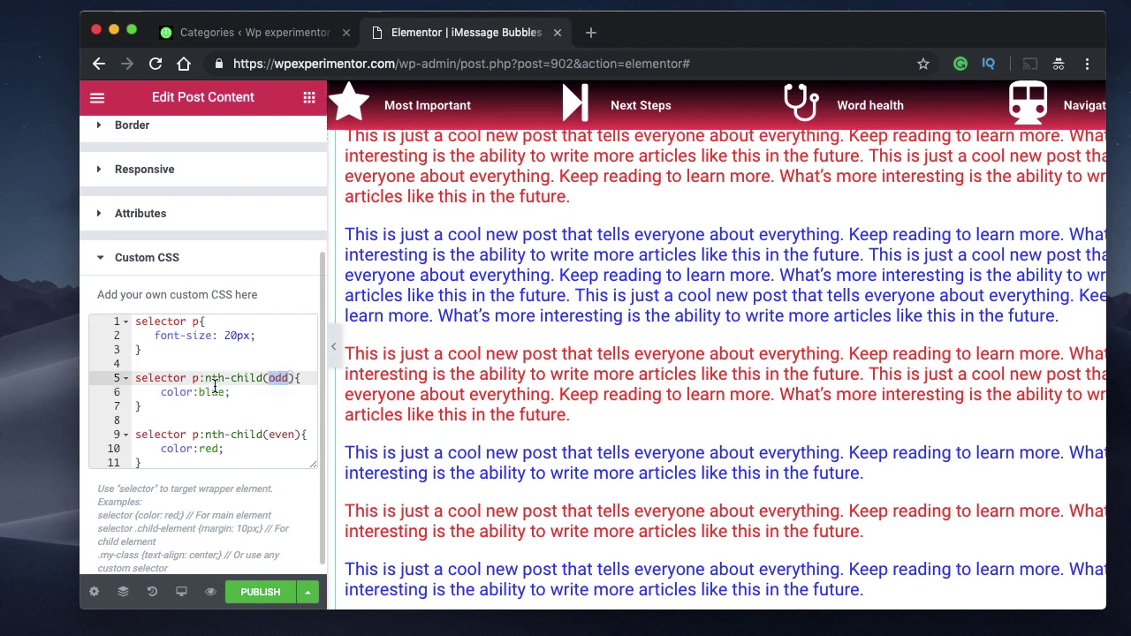
{"action": "double_click", "coordinate": [280, 435]}
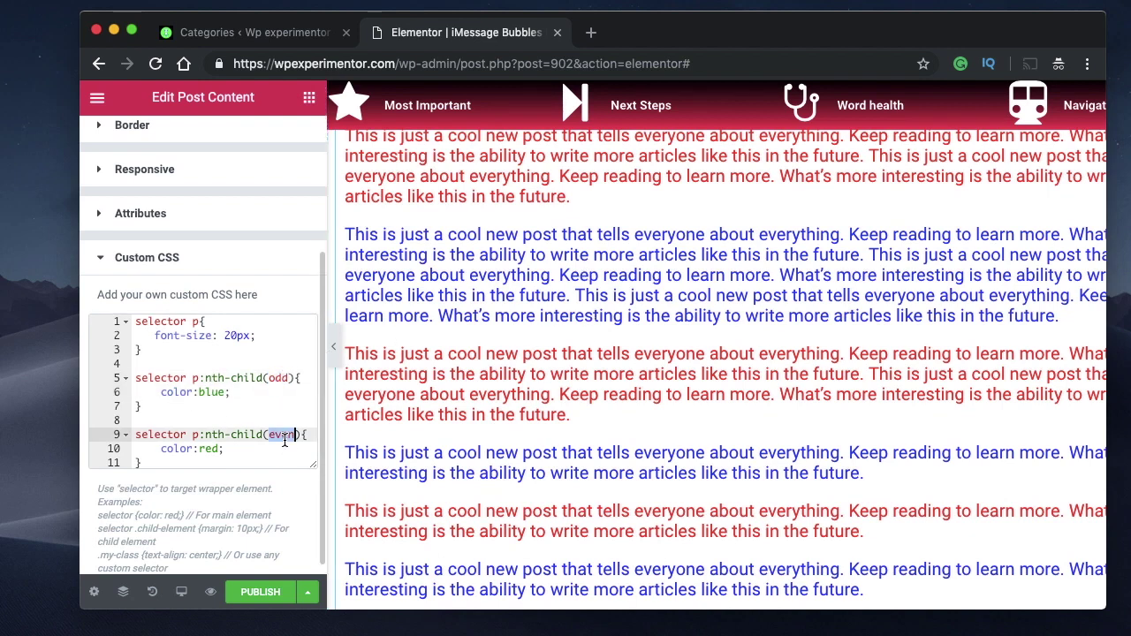
{"action": "triple_click", "coordinate": [210, 448]}
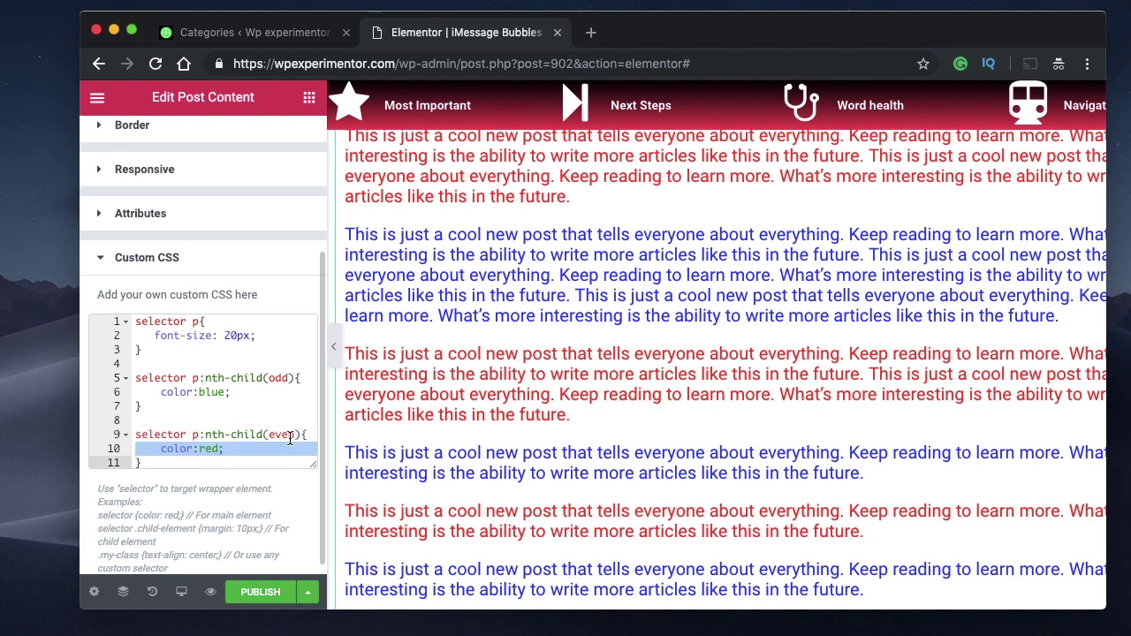
{"action": "double_click", "coordinate": [289, 435]}
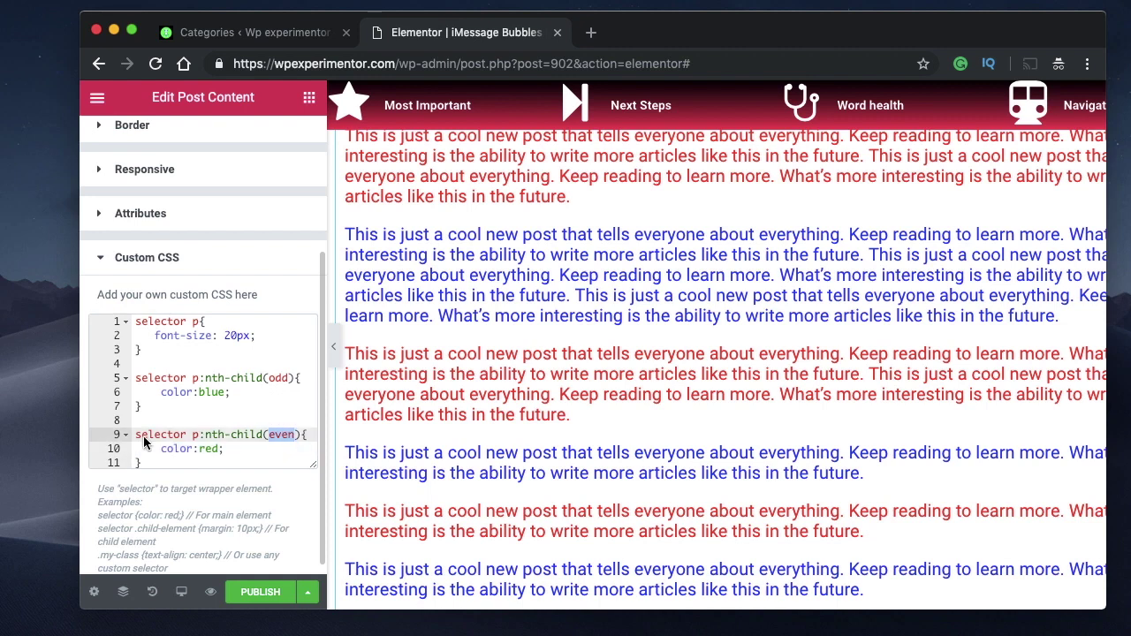
Step: Examine the color declarations in the odd and even rules against the matching paragraphs throughout the post preview
{"action": "left_click", "coordinate": [240, 451]}
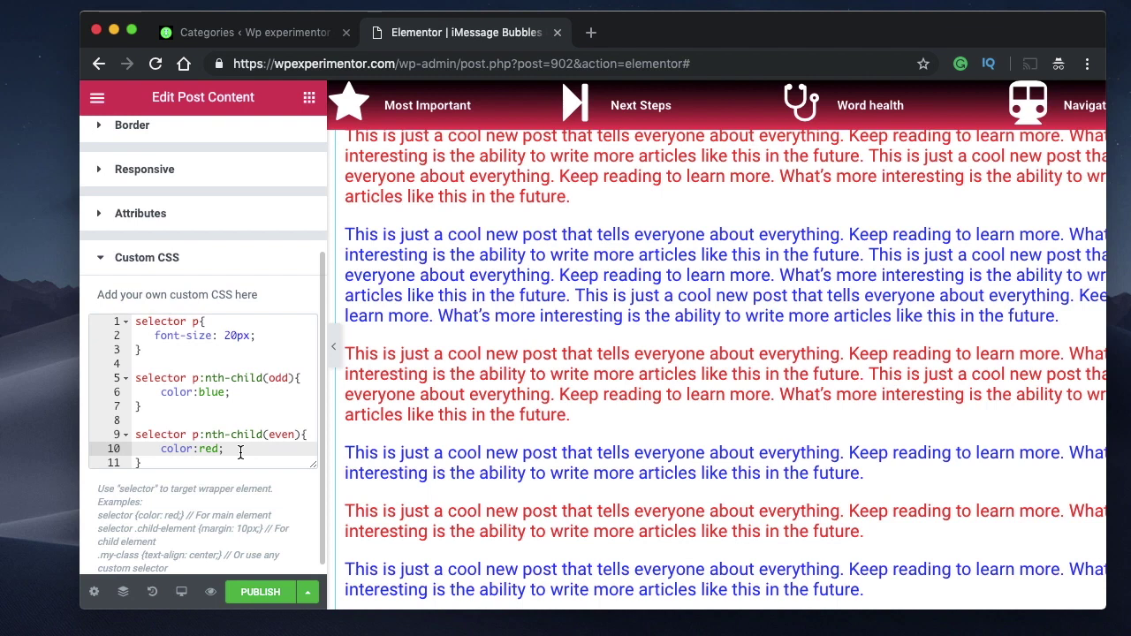
{"action": "triple_click", "coordinate": [236, 393]}
{"action": "scroll", "coordinate": [543, 265], "scroll_direction": "up", "scroll_amount": 3}
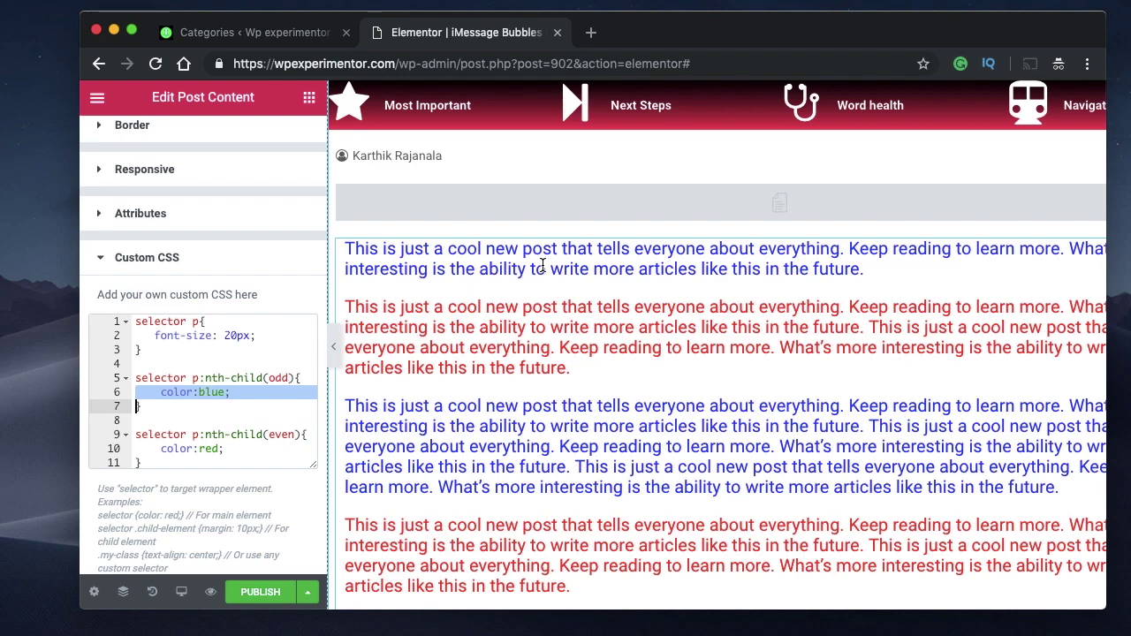
{"action": "scroll", "coordinate": [548, 435], "scroll_direction": "down", "scroll_amount": 5}
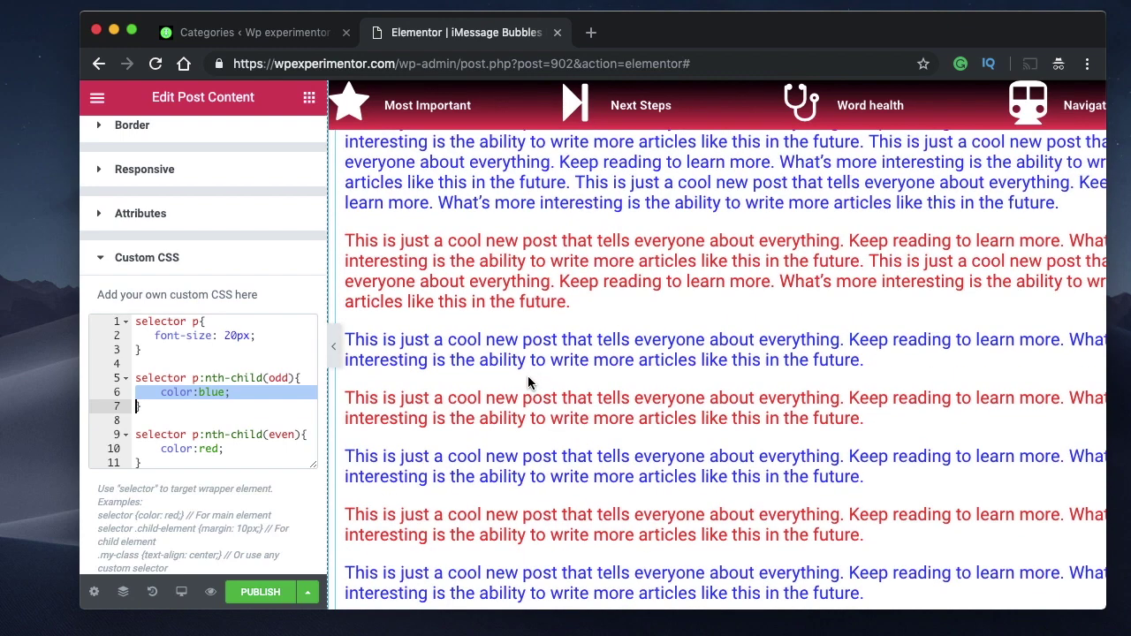
{"action": "triple_click", "coordinate": [240, 433]}
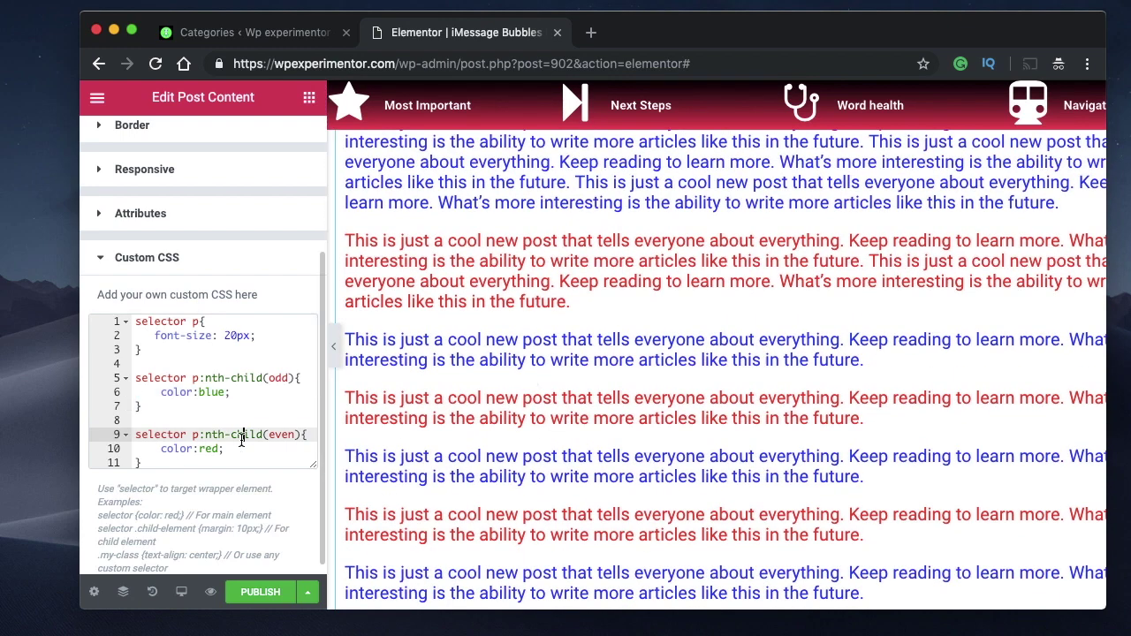
{"action": "left_click", "coordinate": [221, 449]}
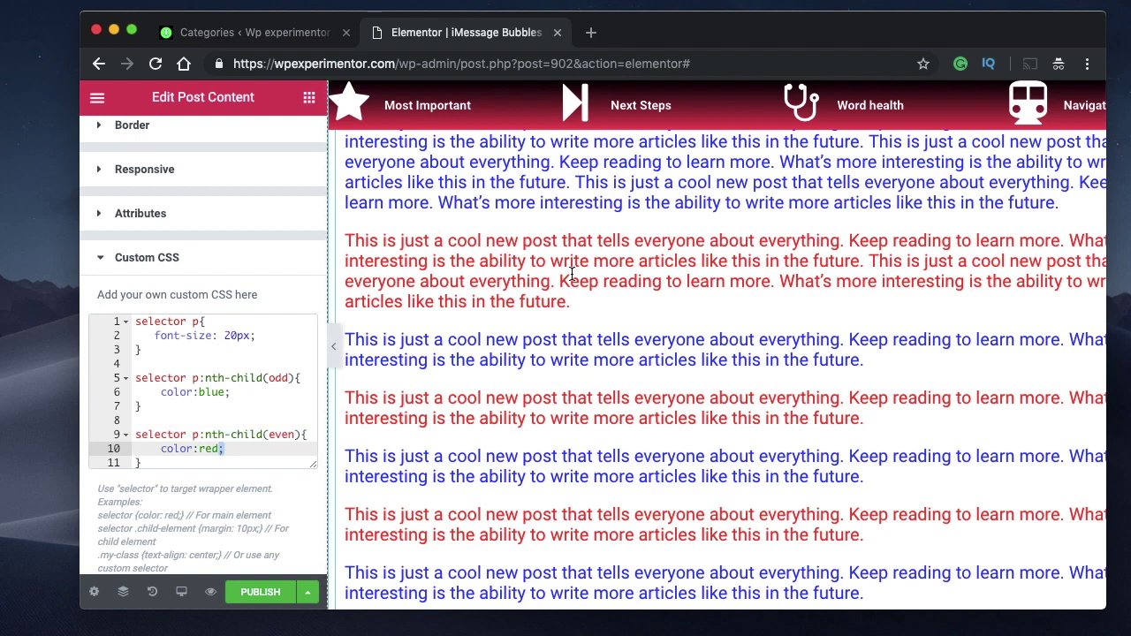
{"action": "scroll", "coordinate": [565, 265], "scroll_direction": "up", "scroll_amount": 3}
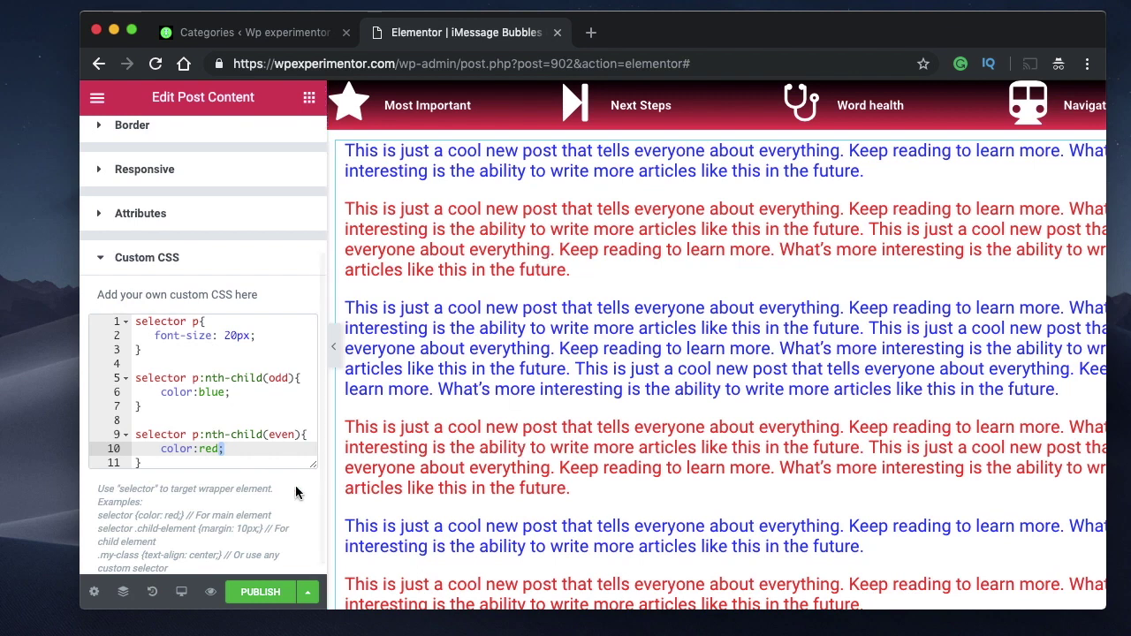
Step: Add a "background-color: snow;" declaration below the color in the nth-child(odd) rule
{"action": "left_click", "coordinate": [238, 396]}
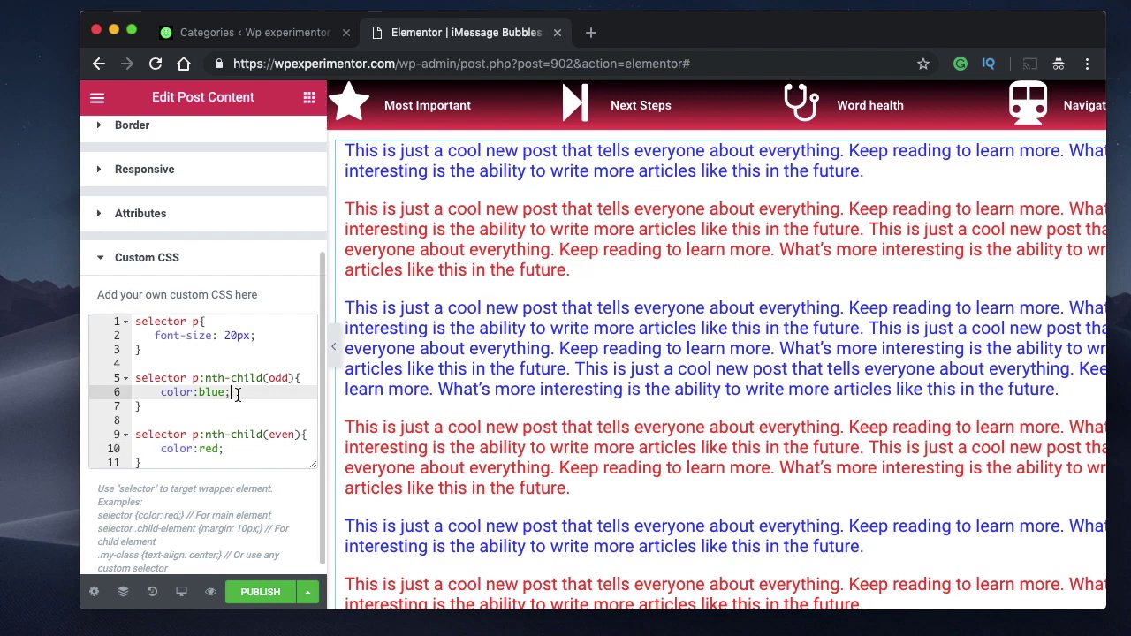
{"action": "left_click", "coordinate": [164, 392]}
{"action": "key", "text": "Return"}
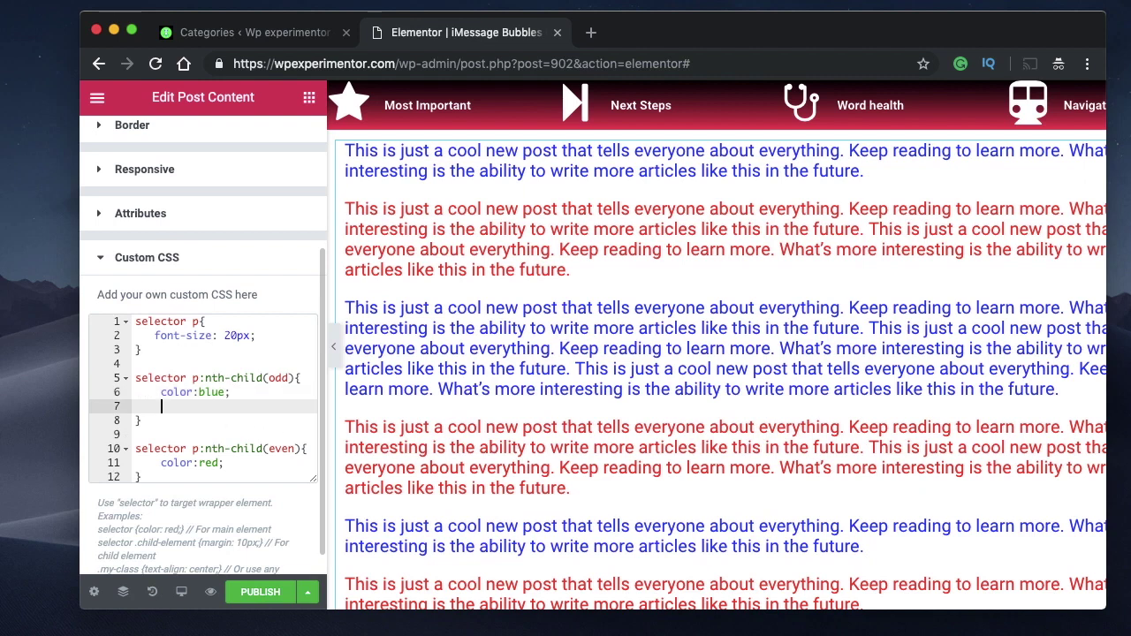
{"action": "type", "text": "ba"}
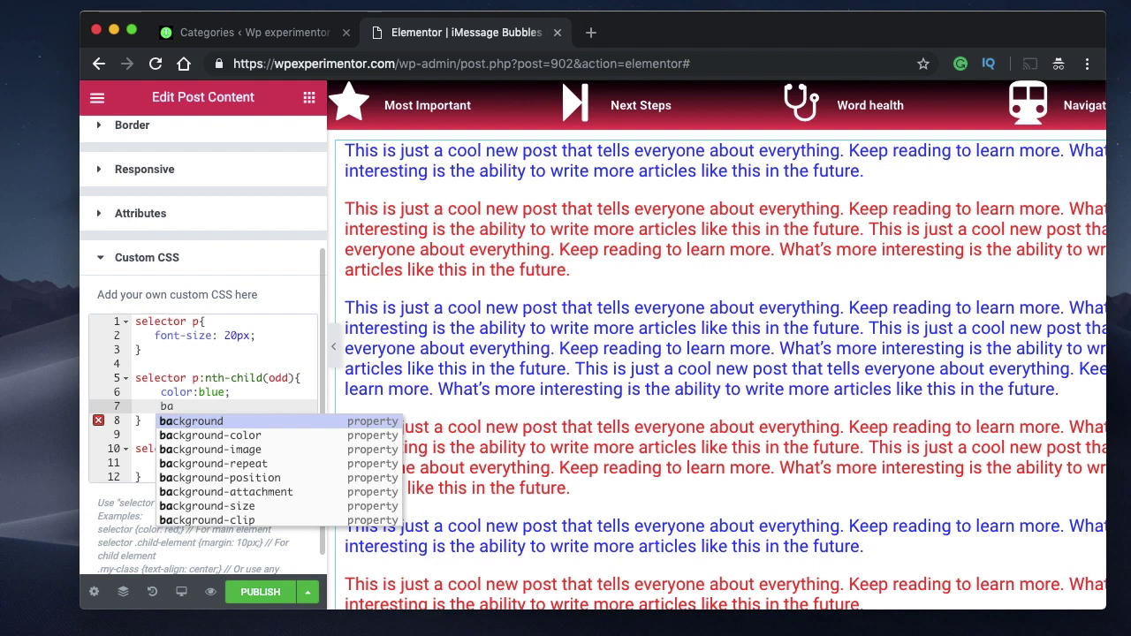
{"action": "key", "text": "Down"}
{"action": "key", "text": "Return"}
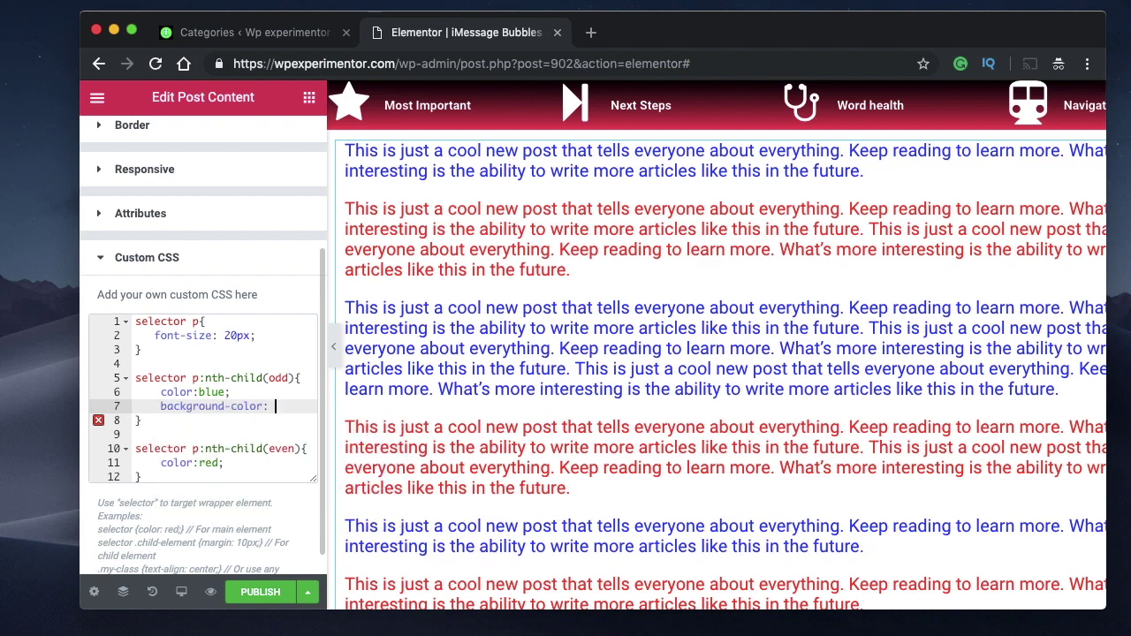
{"action": "type", "text": "snow;"}
Step: Add a "background-color: blue;" declaration below the color in the nth-child(even) rule
{"action": "left_click", "coordinate": [230, 463]}
{"action": "key", "text": "Return"}
{"action": "type", "text": "bac"}
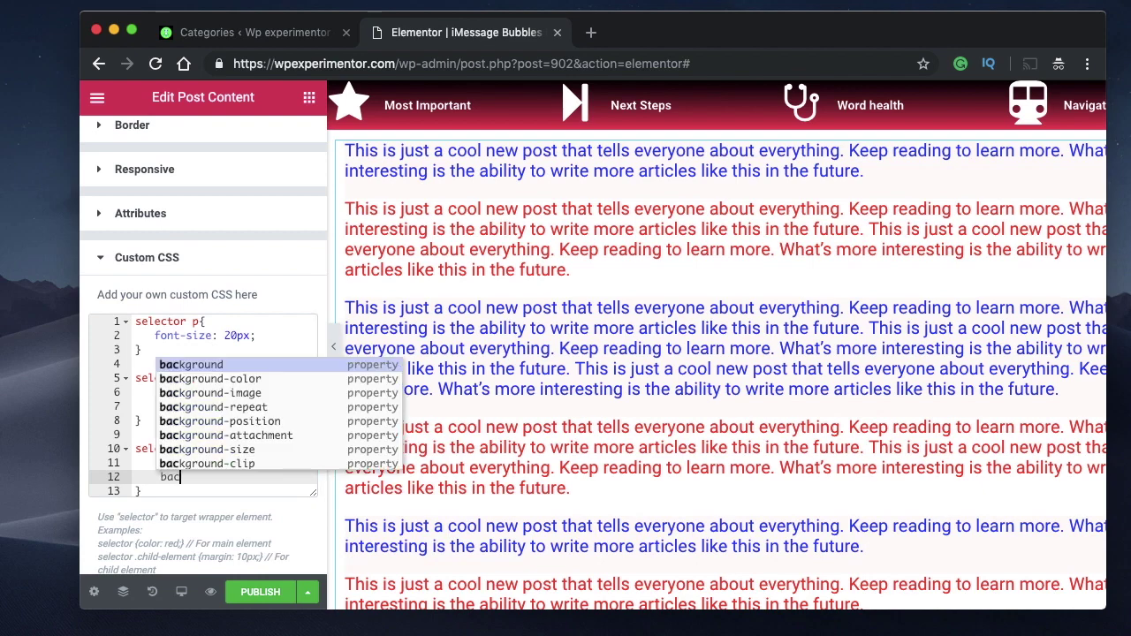
{"action": "key", "text": "Down"}
{"action": "key", "text": "Return"}
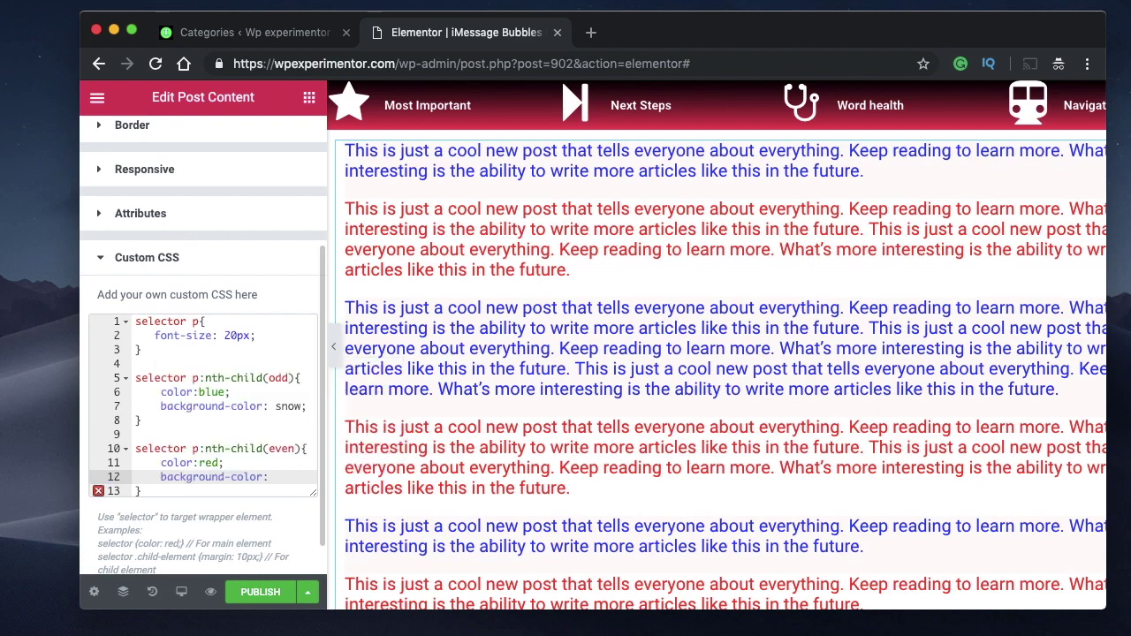
{"action": "type", "text": "blue"}
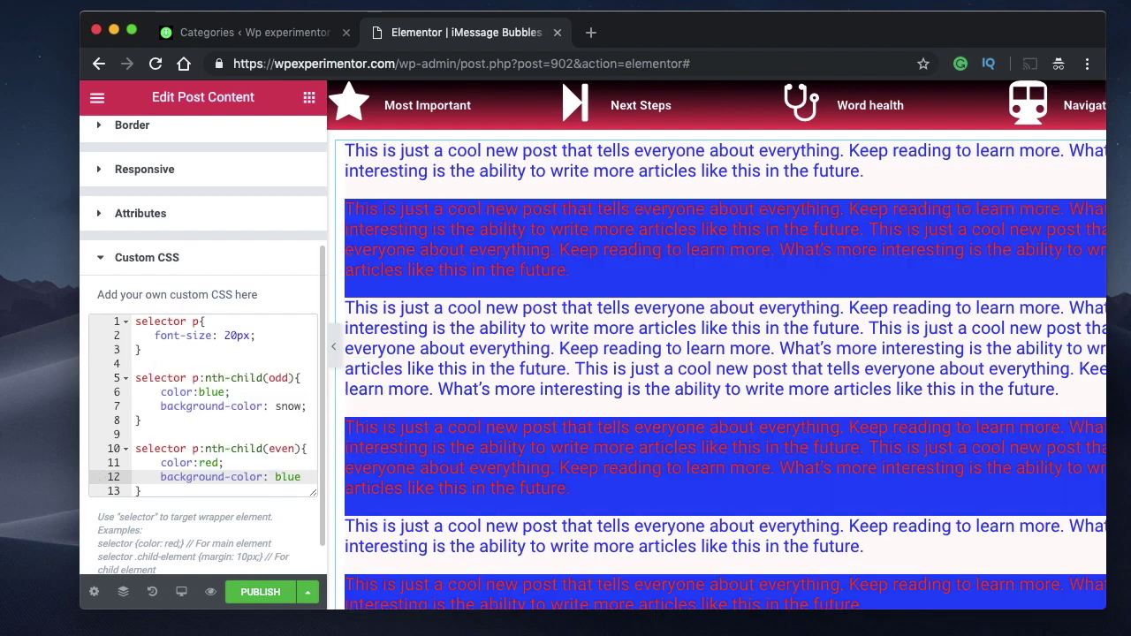
Step: Set the text color to white in the nth-child(even) rule and to black in the nth-child(odd) rule
{"action": "double_click", "coordinate": [289, 405]}
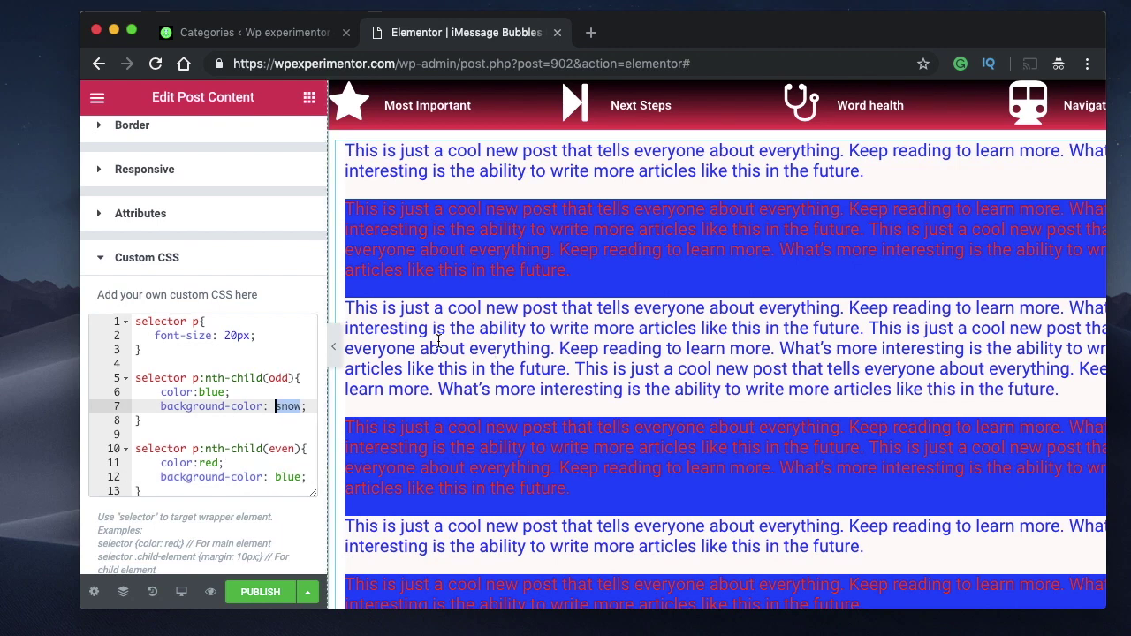
{"action": "double_click", "coordinate": [287, 476]}
{"action": "double_click", "coordinate": [211, 462]}
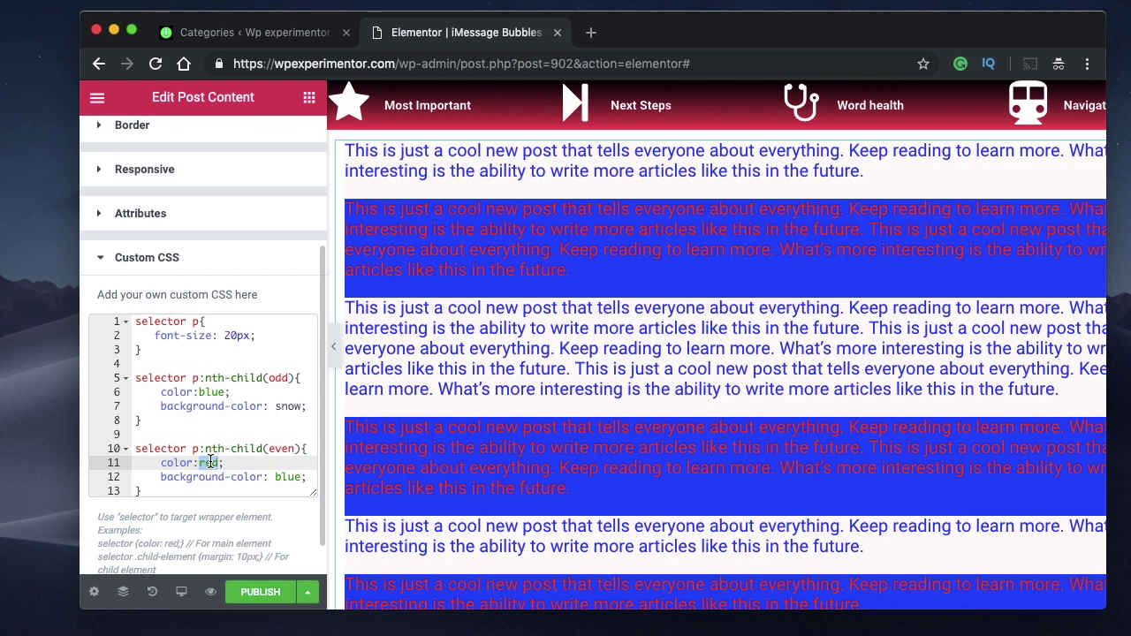
{"action": "type", "text": "white"}
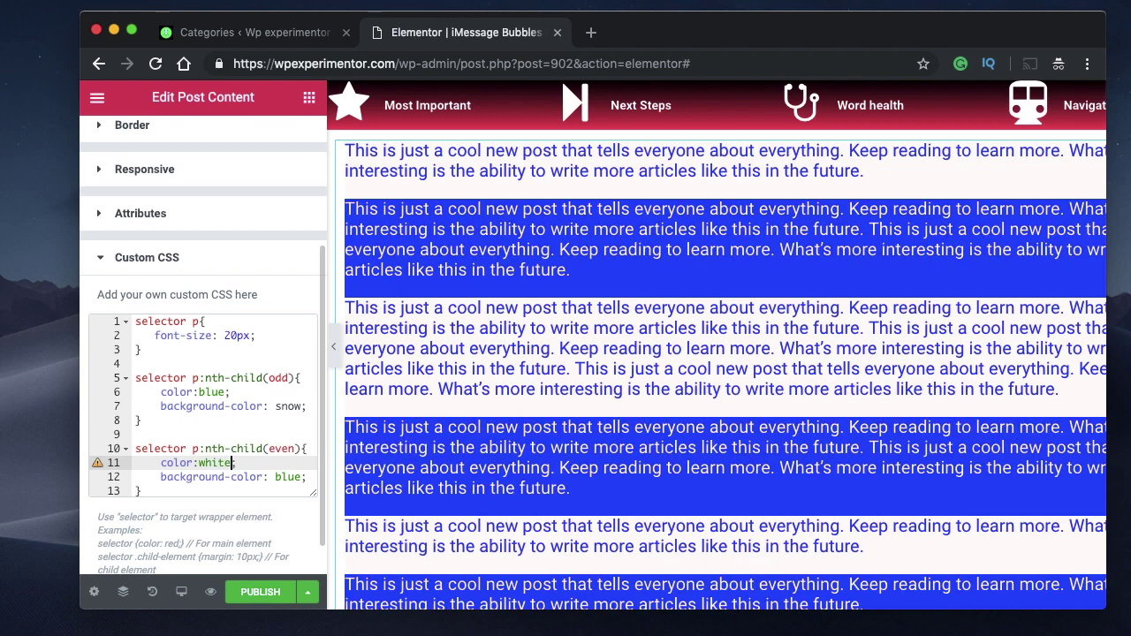
{"action": "double_click", "coordinate": [212, 392]}
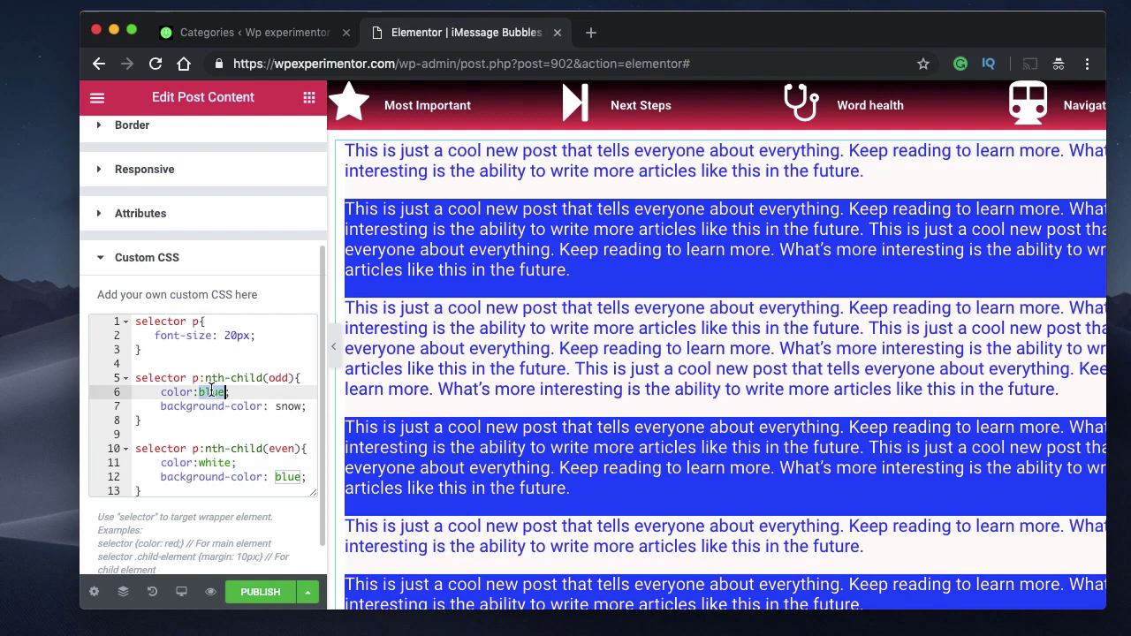
{"action": "type", "text": "black"}
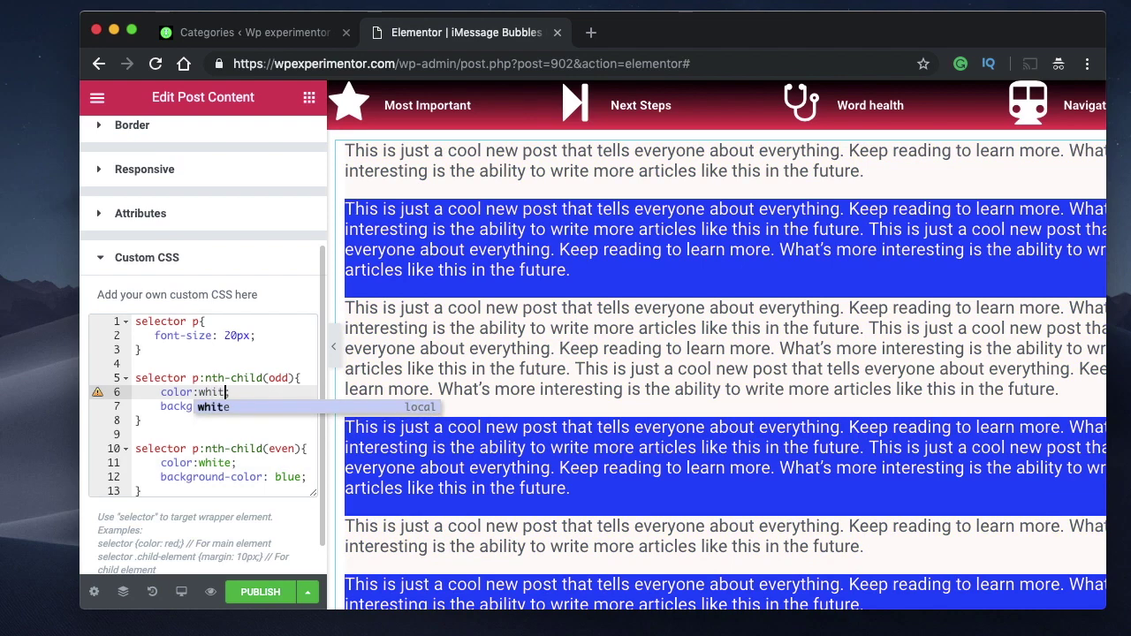
Step: Add a "padding: 5px 5px 5px 5px;" declaration below the background color in the nth-child(odd) rule
{"action": "key", "text": "Down"}
{"action": "key", "text": "End"}
{"action": "key", "text": "Return"}
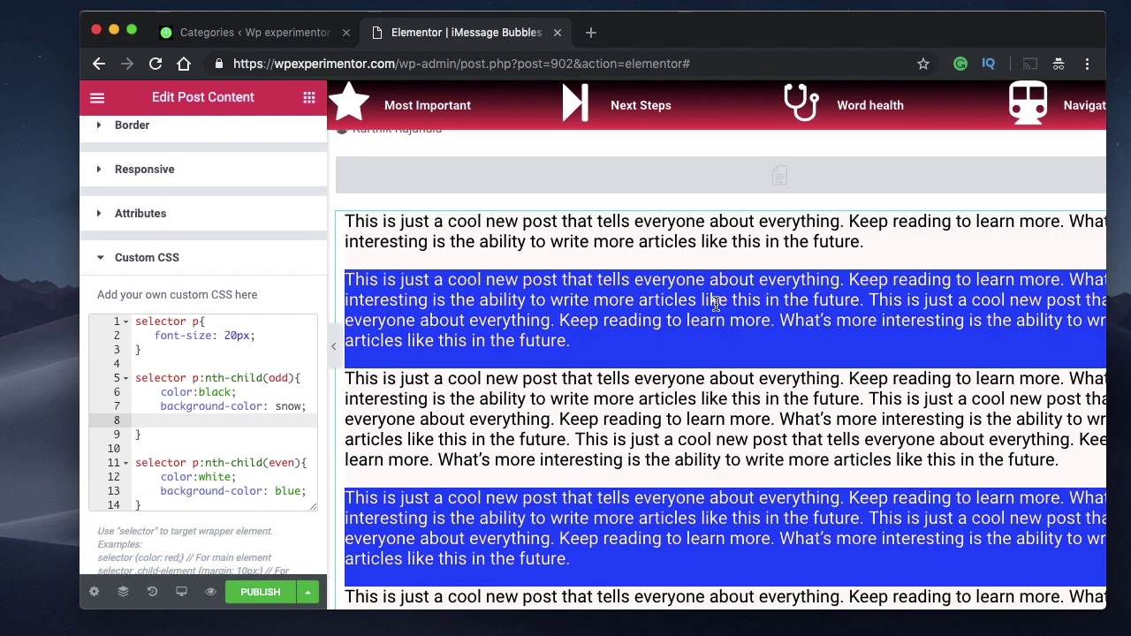
{"action": "type", "text": "p"}
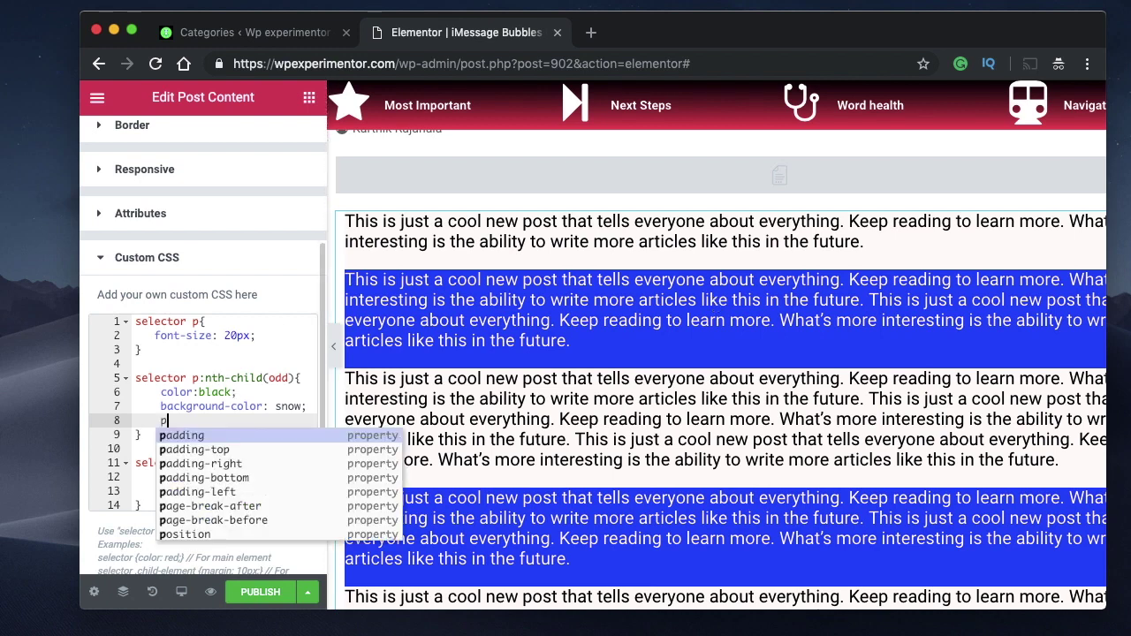
{"action": "type", "text": "add"}
{"action": "key", "text": "Return"}
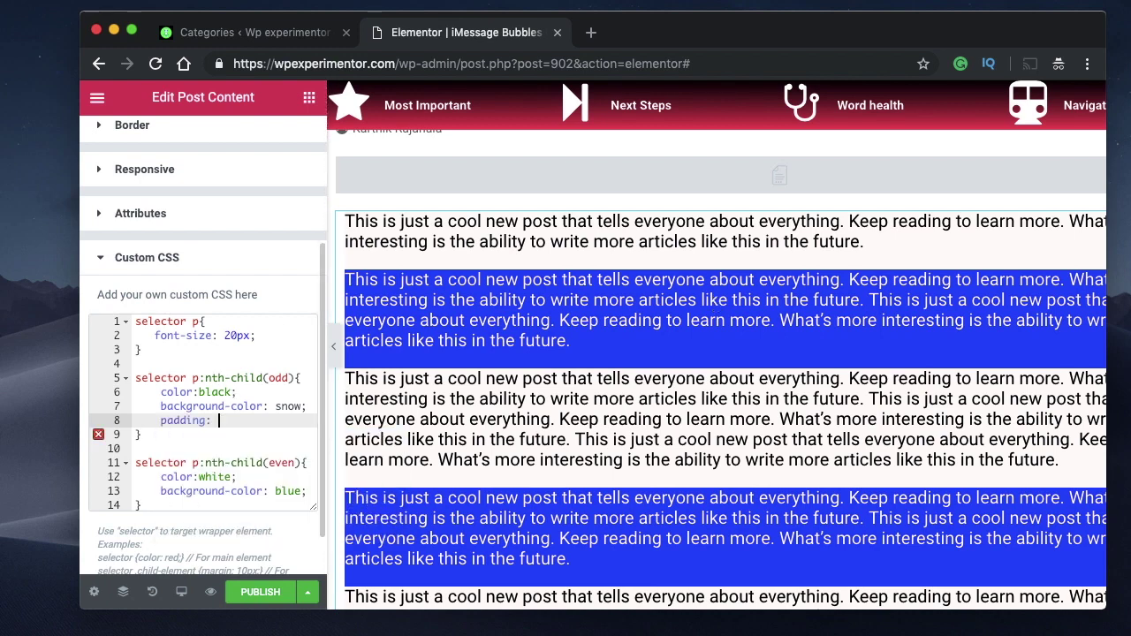
{"action": "type", "text": "5px"}
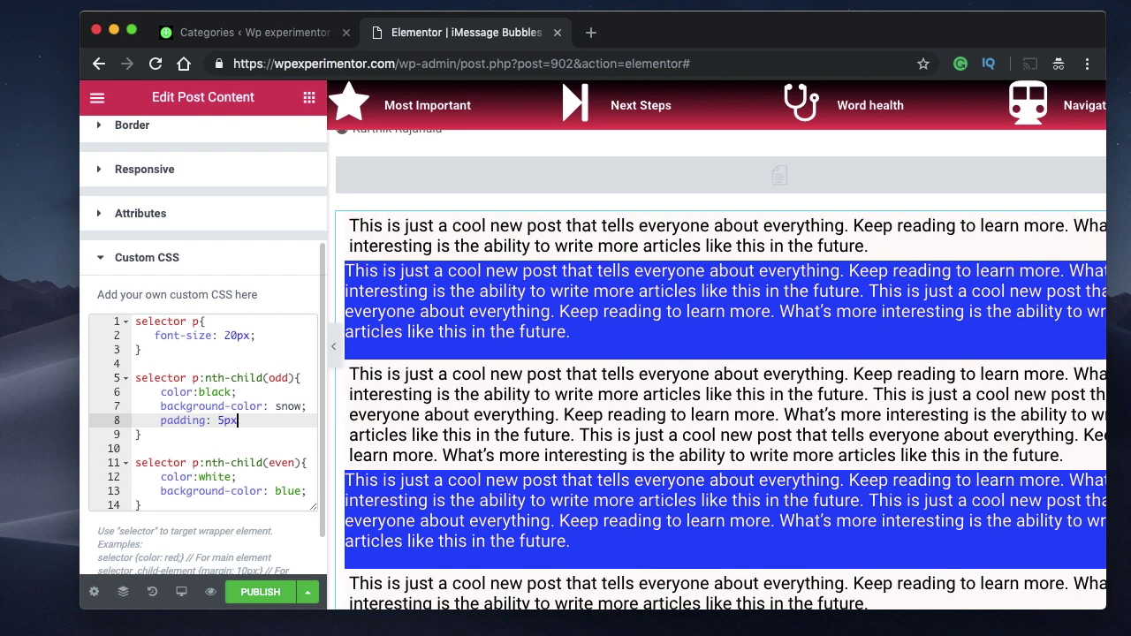
{"action": "type", "text": "; 5px 5px 5px;"}
Step: Set all four padding values in the nth-child(odd) rule to 15px and check the spacing in the preview
{"action": "left_click", "coordinate": [218, 420]}
{"action": "type", "text": "1"}
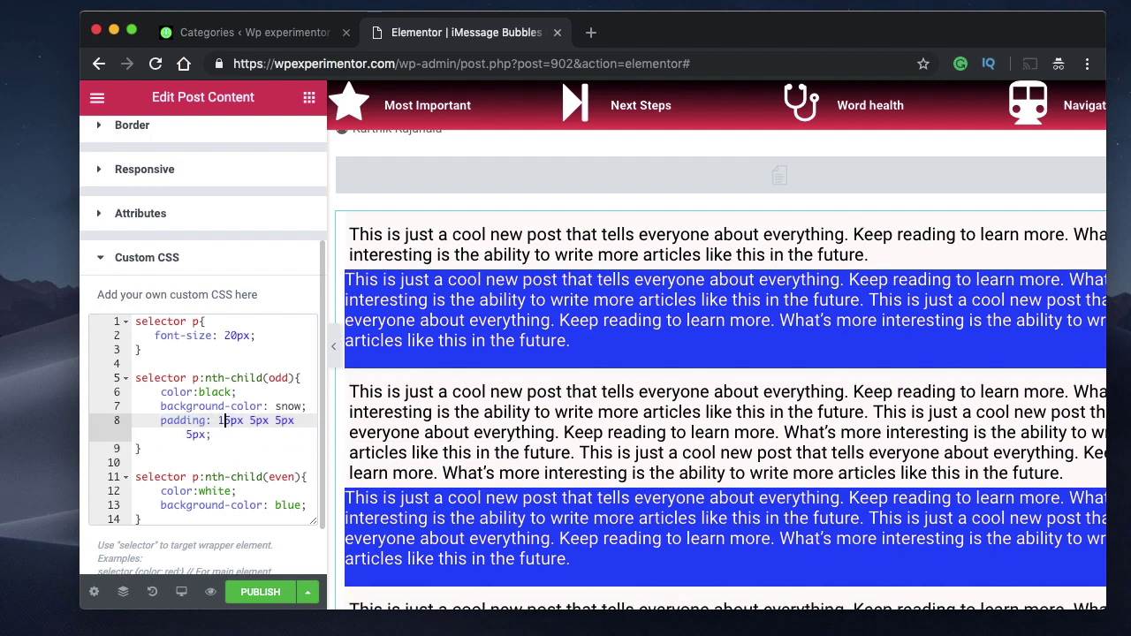
{"action": "left_click", "coordinate": [250, 421]}
{"action": "type", "text": "1"}
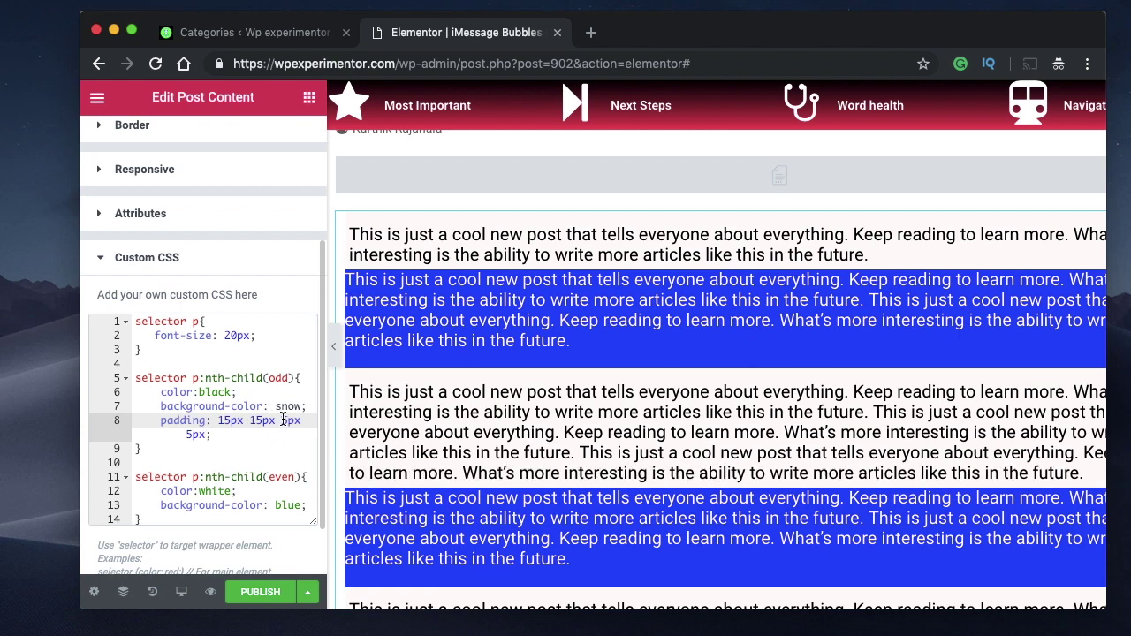
{"action": "left_click", "coordinate": [283, 421]}
{"action": "type", "text": "1"}
{"action": "left_click", "coordinate": [187, 433]}
{"action": "type", "text": "1"}
{"action": "double_click", "coordinate": [203, 434]}
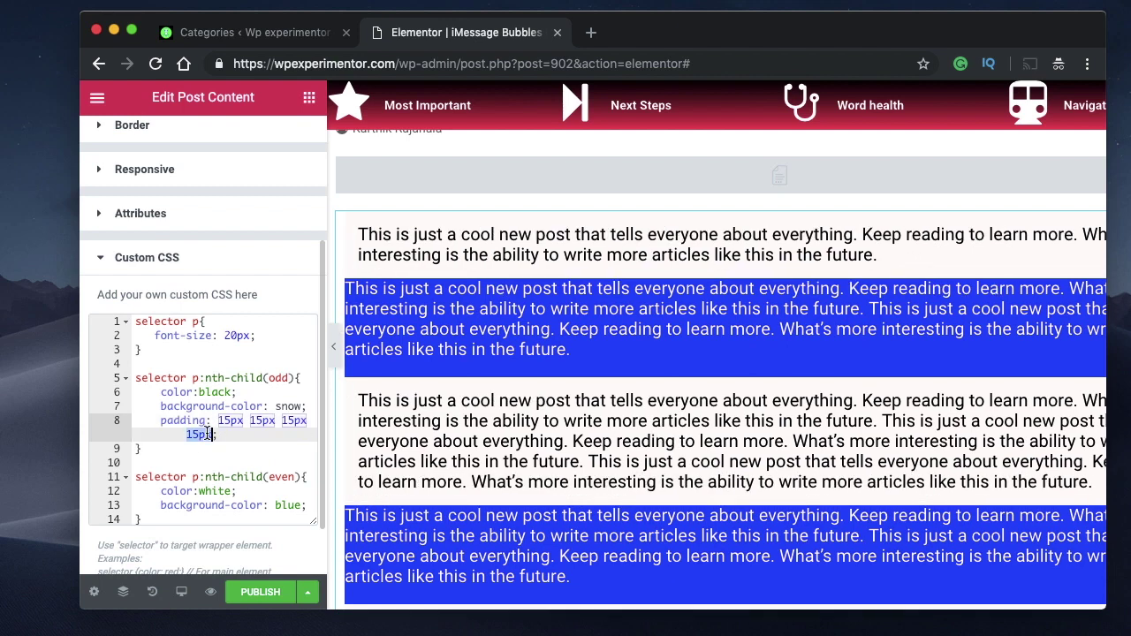
{"action": "triple_click", "coordinate": [208, 434]}
{"action": "double_click", "coordinate": [278, 378]}
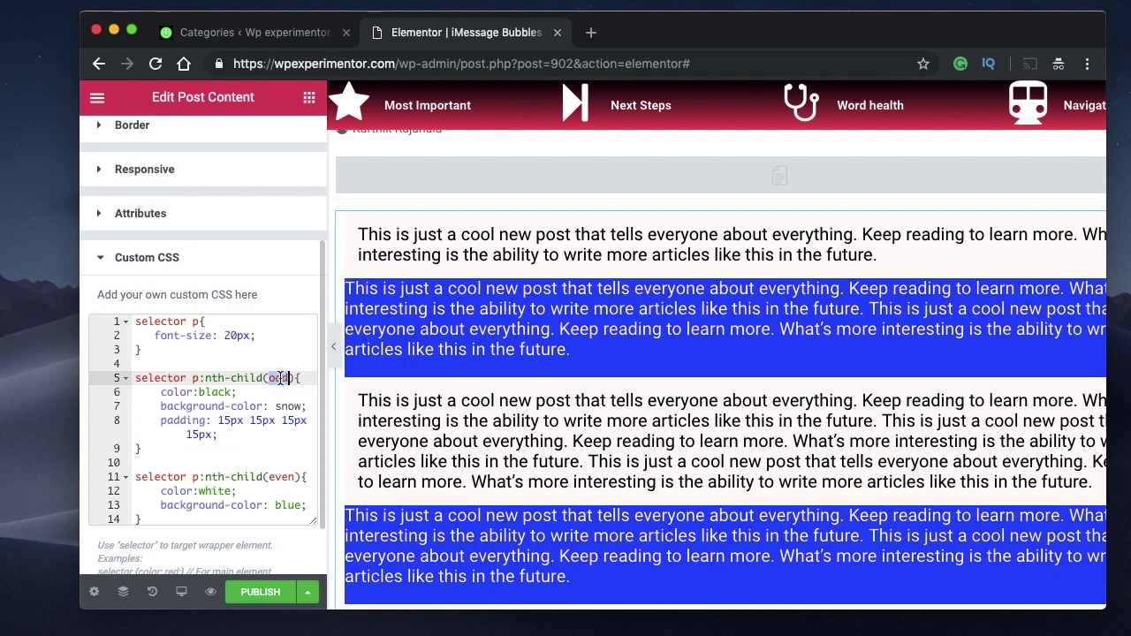
{"action": "scroll", "coordinate": [508, 404], "scroll_direction": "down", "scroll_amount": 3}
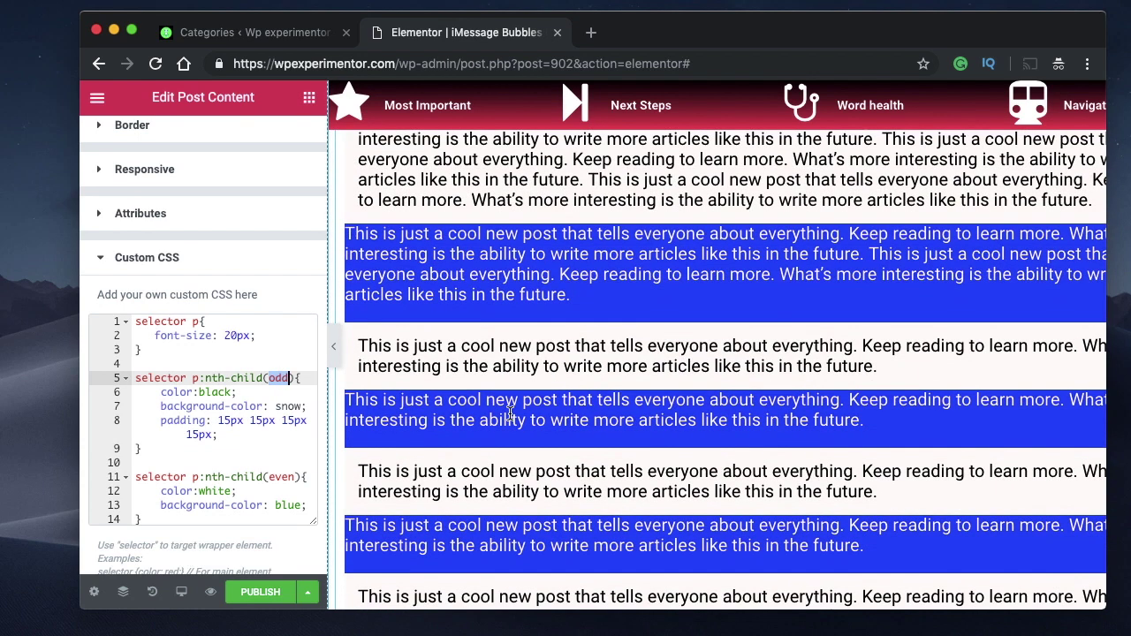
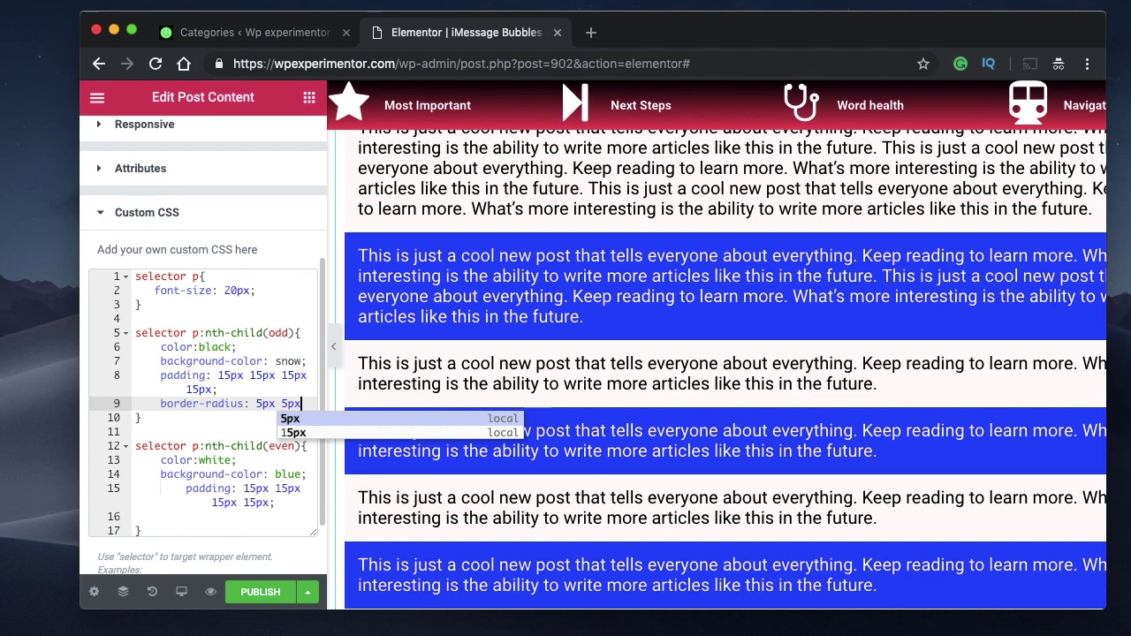
Step: Complete the border-radius declaration in the nth-child(odd) rule as "5px 5px 5px;"
{"action": "type", "text": "5px"}
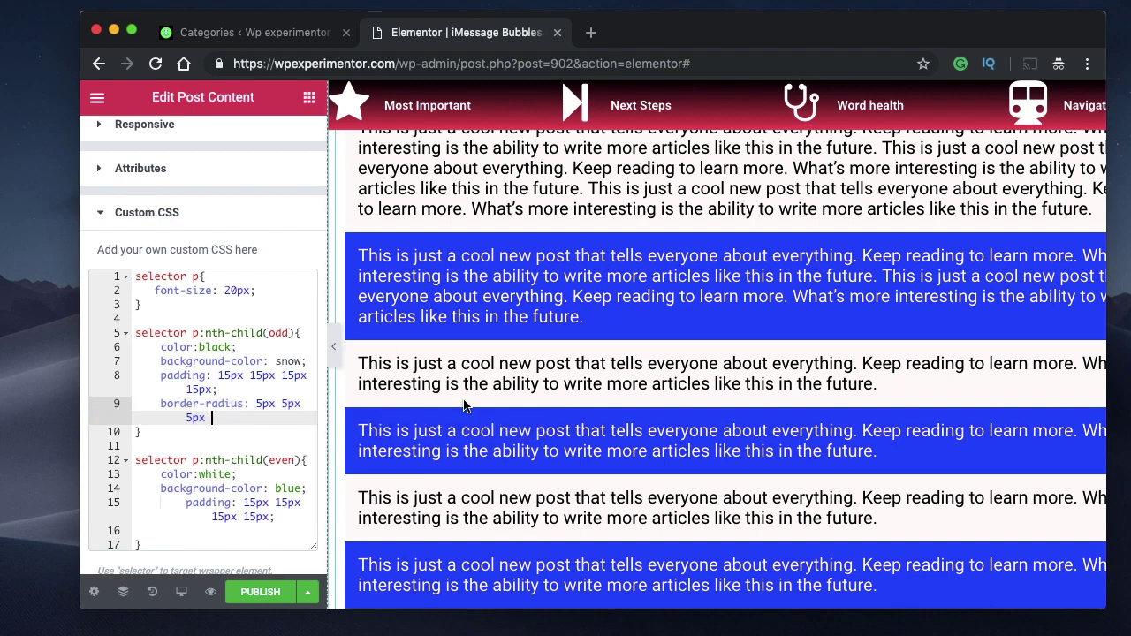
{"action": "scroll", "coordinate": [462, 397], "scroll_direction": "up", "scroll_amount": 3}
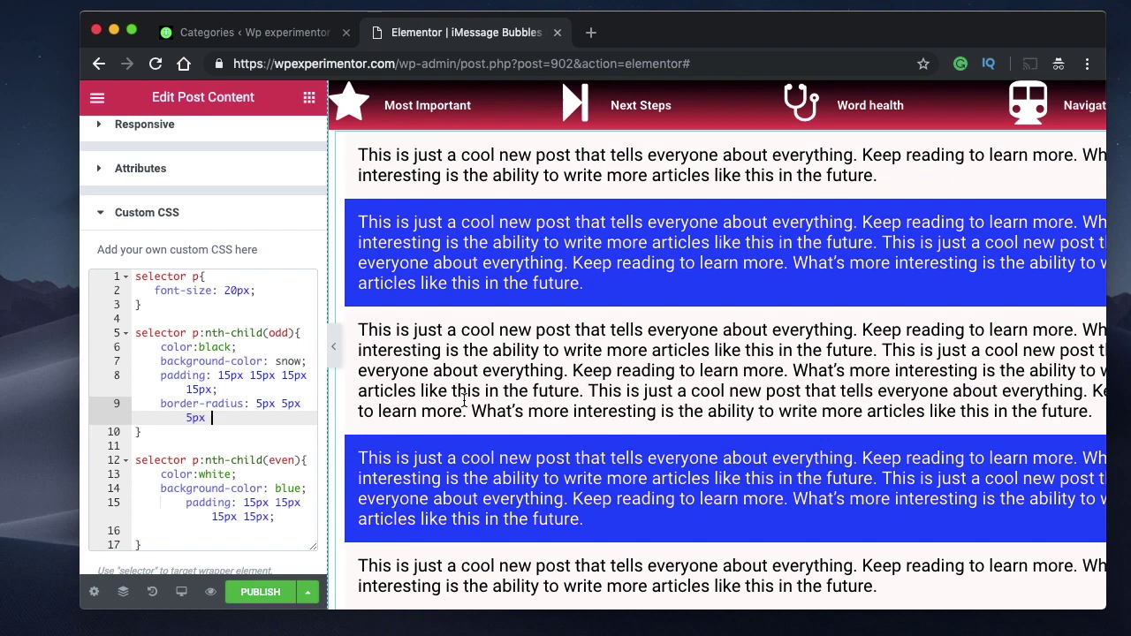
{"action": "key", "text": "BackSpace"}
Step: Set the three border-radius values in the nth-child(odd) rule to 10px each
{"action": "left_click", "coordinate": [262, 403]}
{"action": "key", "text": "BackSpace"}
{"action": "type", "text": "10"}
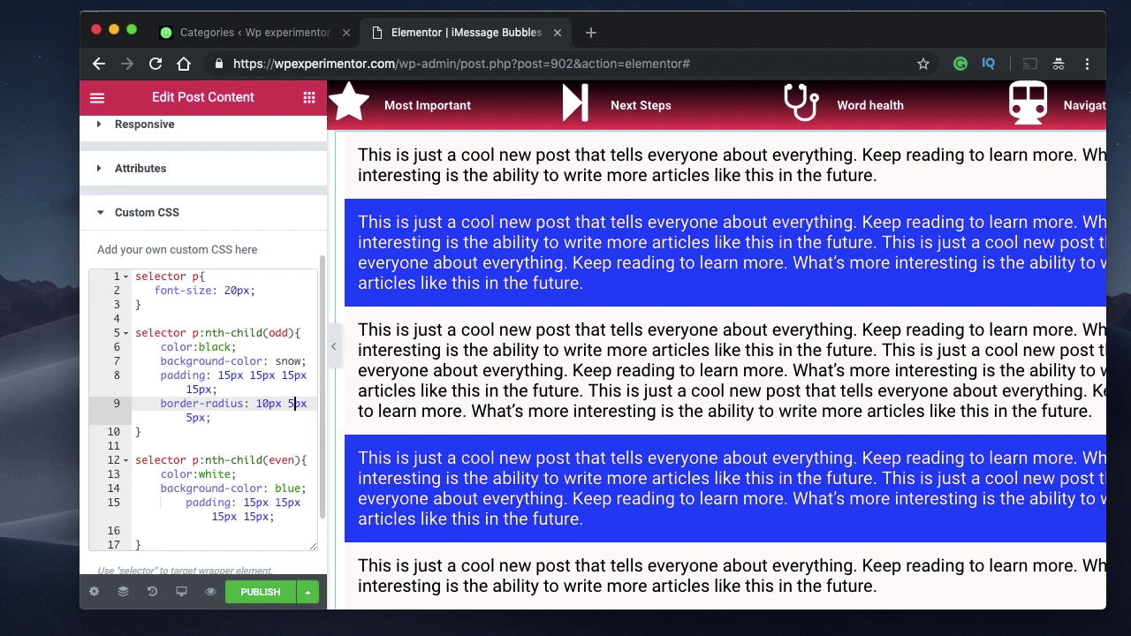
{"action": "key", "text": "BackSpace"}
{"action": "type", "text": "10"}
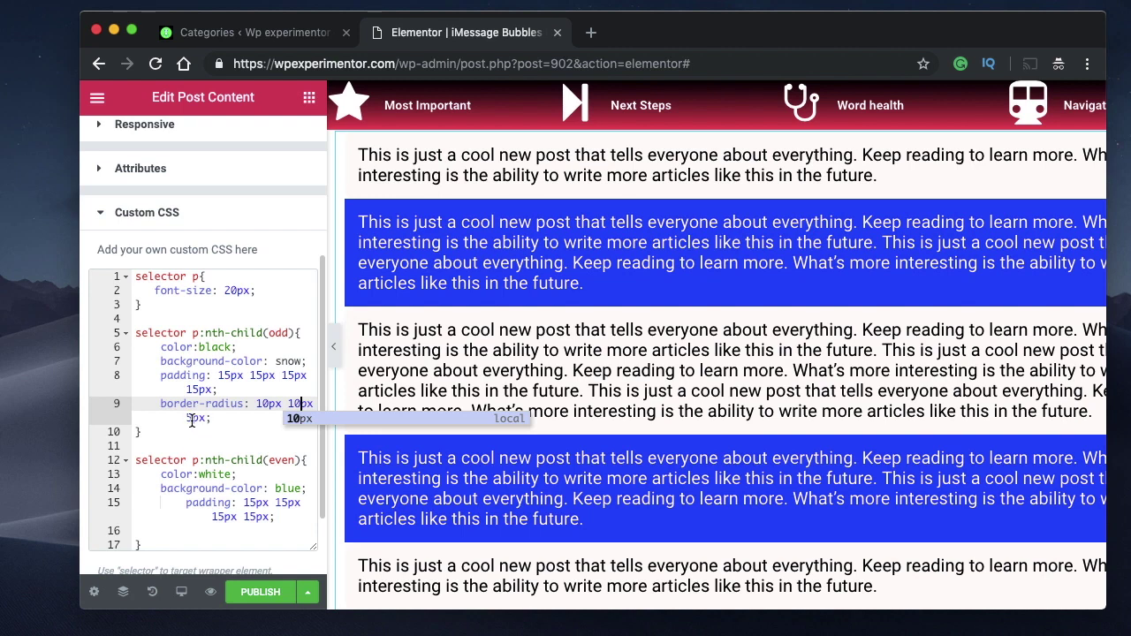
{"action": "left_click", "coordinate": [192, 419]}
{"action": "key", "text": "BackSpace"}
{"action": "type", "text": "10"}
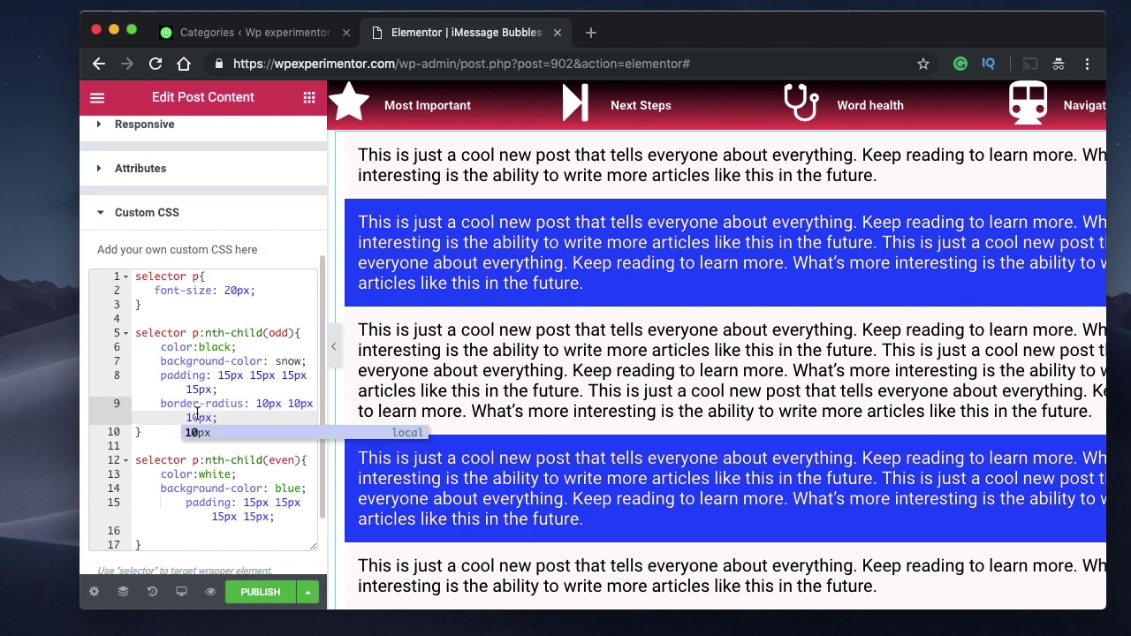
{"action": "left_click", "coordinate": [265, 392]}
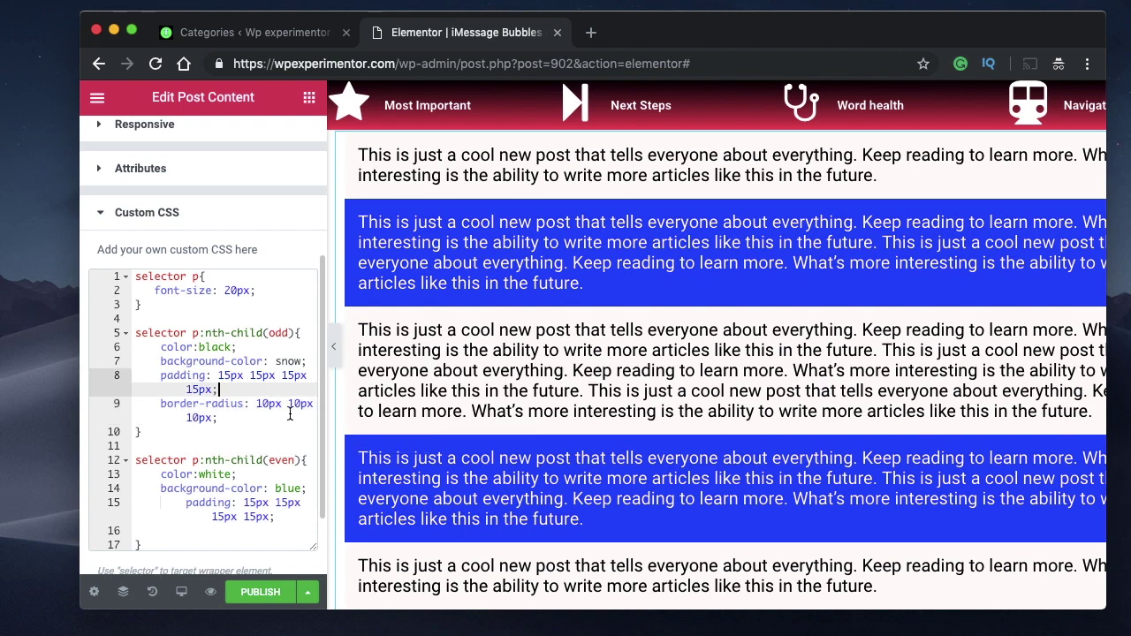
Step: Copy the border-radius declaration from the nth-child(odd) rule into the nth-child(even) rule below its padding and check the full-width preview
{"action": "triple_click", "coordinate": [212, 418]}
{"action": "key", "text": "ctrl+c"}
{"action": "scroll", "coordinate": [212, 418], "scroll_direction": "down", "scroll_amount": 1}
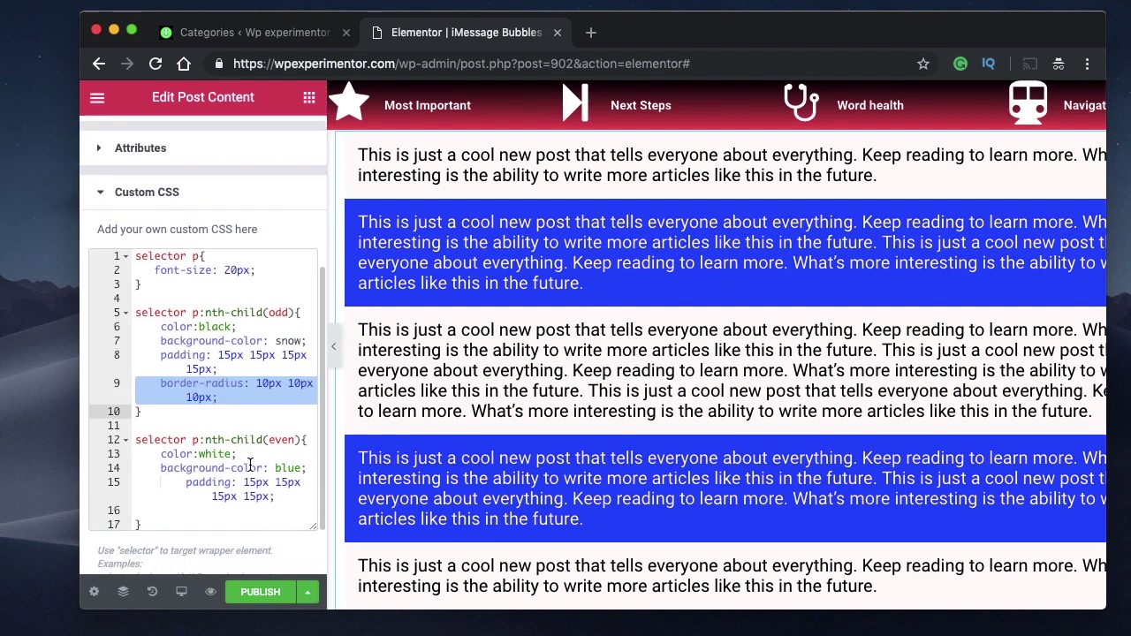
{"action": "left_click", "coordinate": [284, 490]}
{"action": "key", "text": "Return"}
{"action": "key", "text": "ctrl+v"}
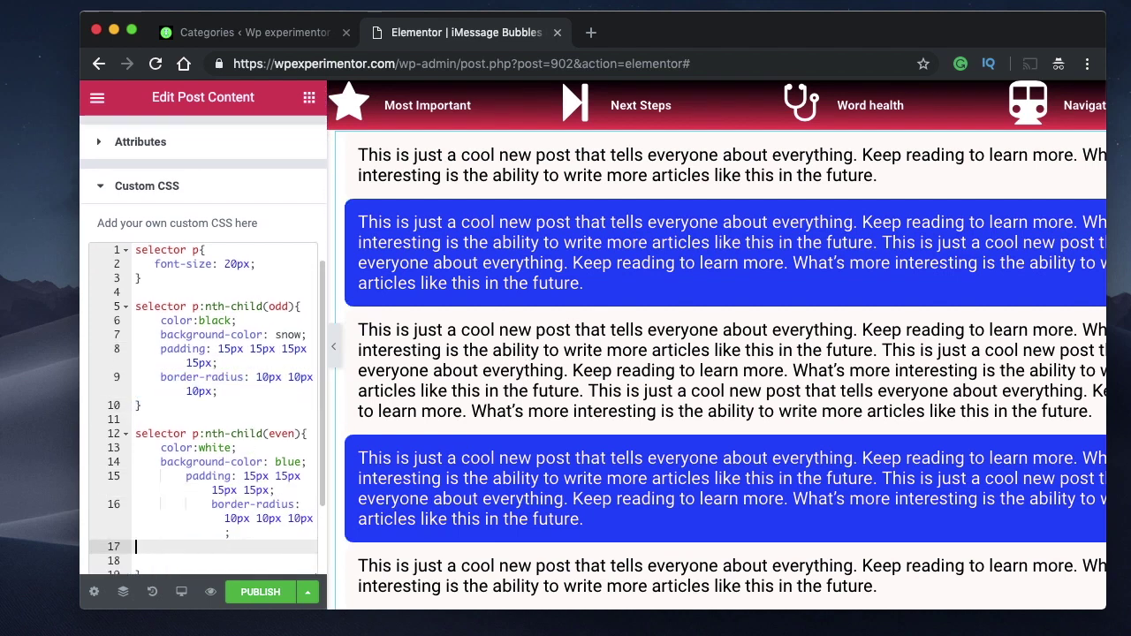
{"action": "left_click", "coordinate": [334, 345]}
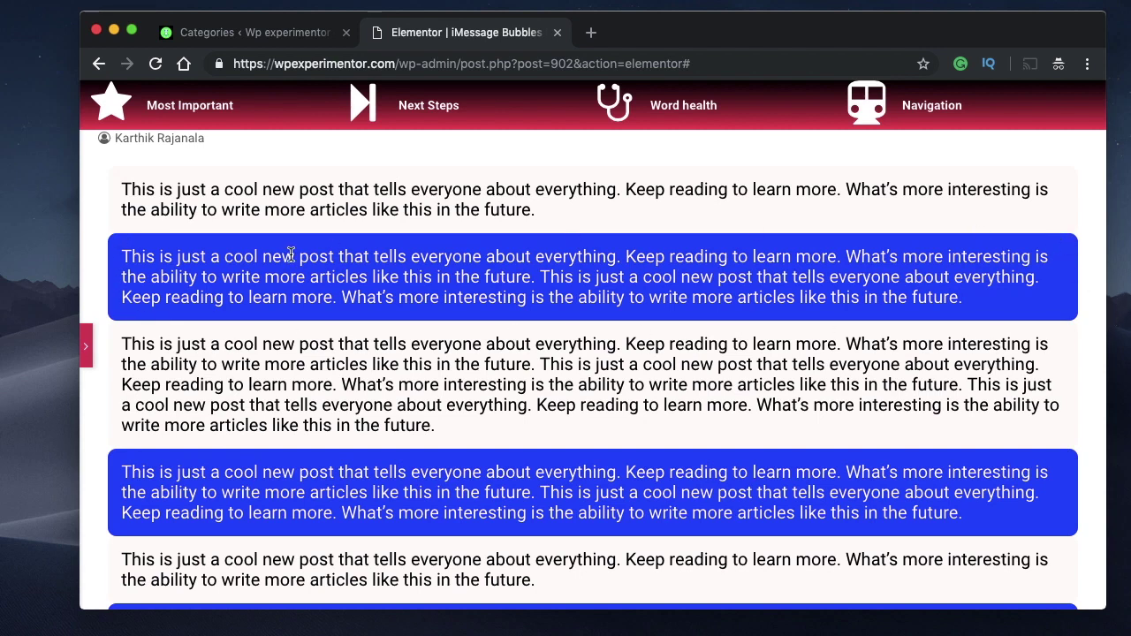
{"action": "left_click", "coordinate": [85, 346]}
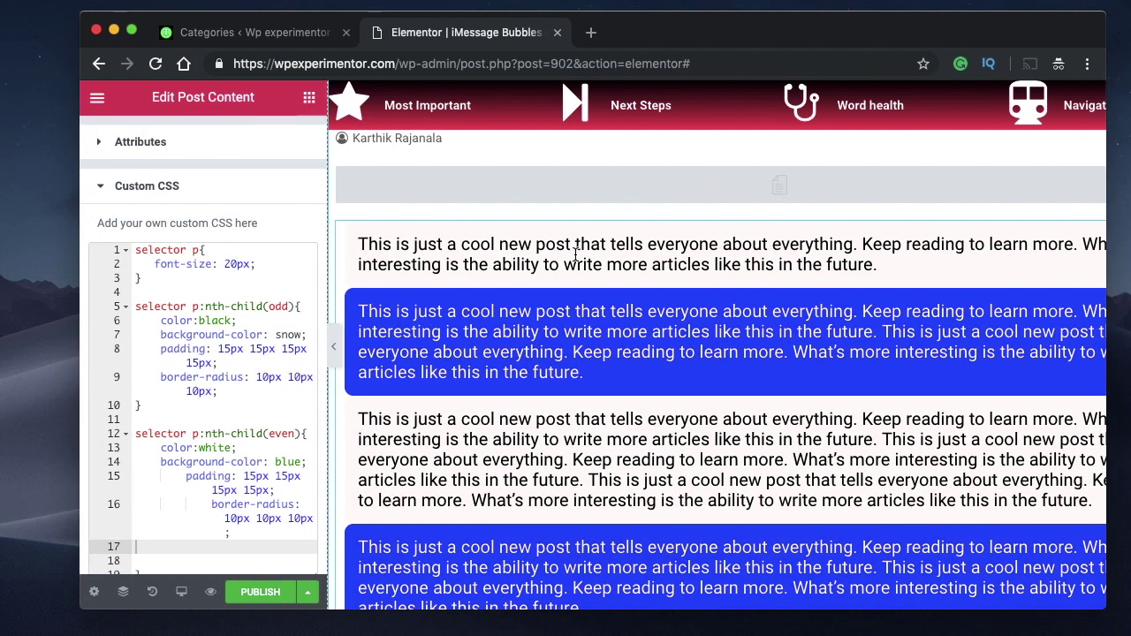
Step: Insert a margin-bottom property on a new line below the padding declaration in the nth-child(odd) rule
{"action": "left_click", "coordinate": [234, 361]}
{"action": "key", "text": "Return"}
{"action": "type", "text": "bot"}
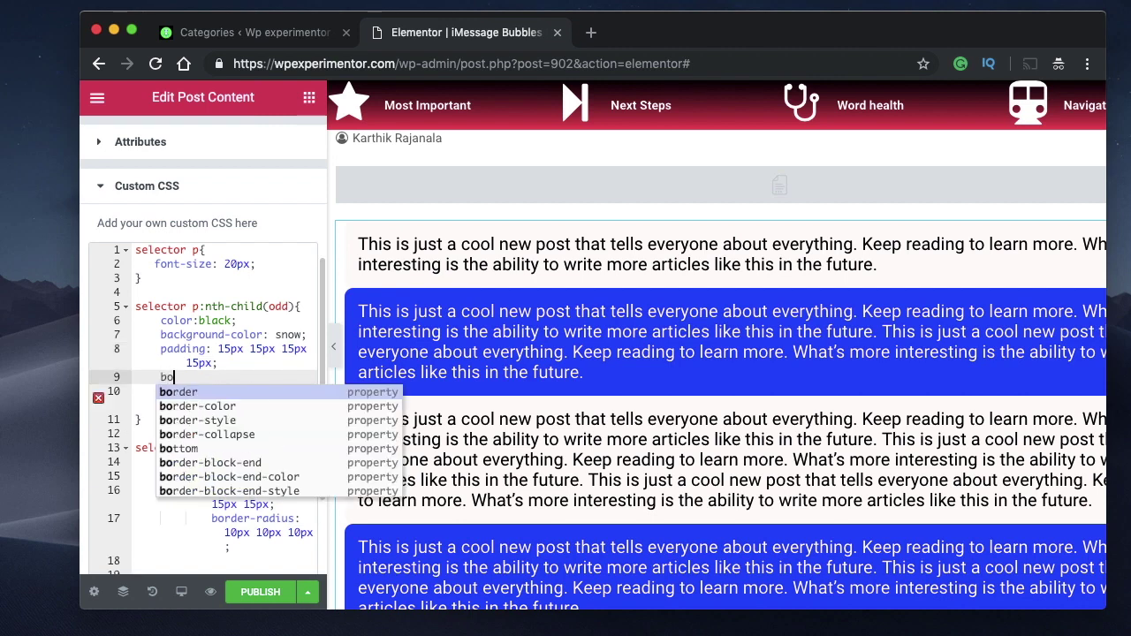
{"action": "key", "text": "BackSpace"}
{"action": "key", "text": "BackSpace"}
{"action": "key", "text": "BackSpace"}
{"action": "type", "text": "margin"}
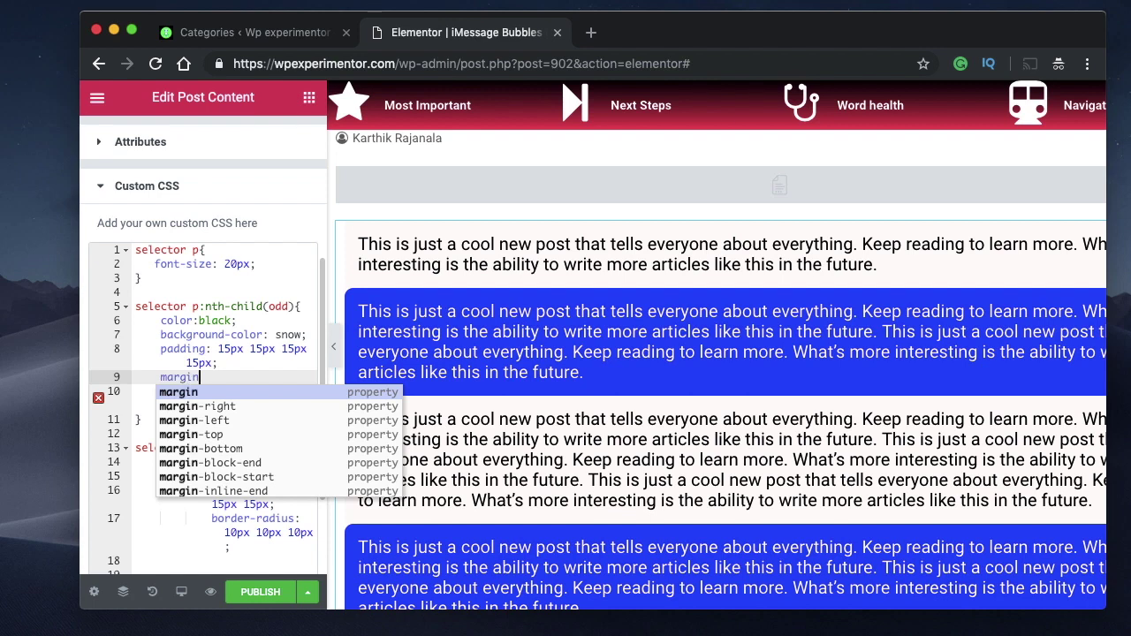
{"action": "type", "text": "-"}
{"action": "key", "text": "Down"}
{"action": "key", "text": "Down"}
{"action": "key", "text": "Down"}
{"action": "key", "text": "Return"}
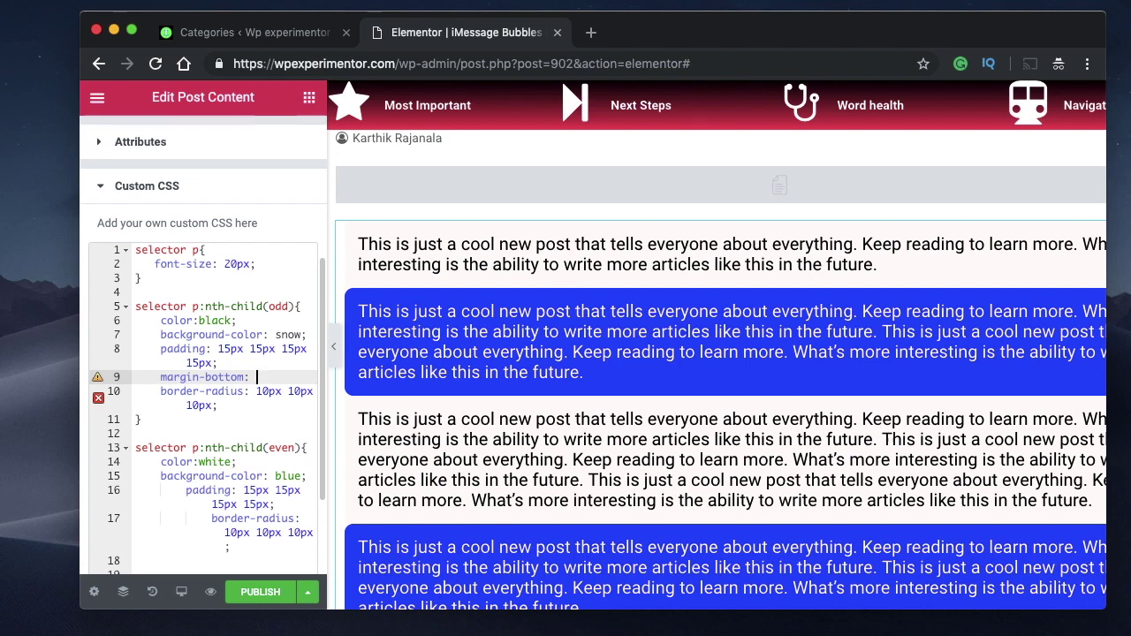
Step: Give the margin-bottom in the nth-child(odd) rule a value of 10px, and raise it to 15px
{"action": "type", "text": "10px;"}
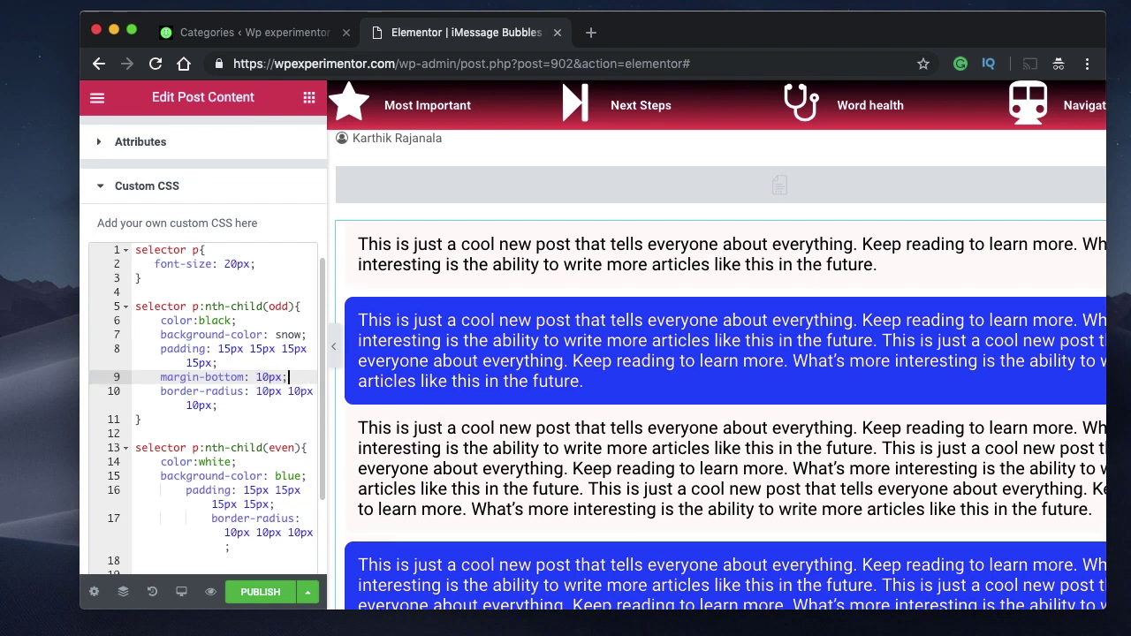
{"action": "key", "text": "Delete"}
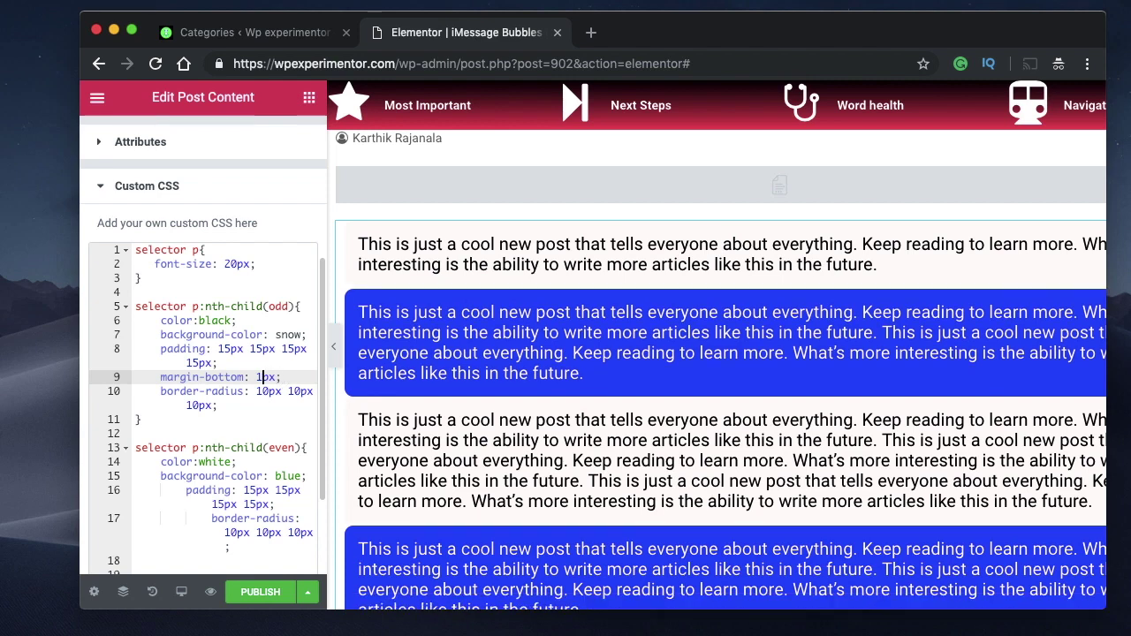
{"action": "type", "text": "5"}
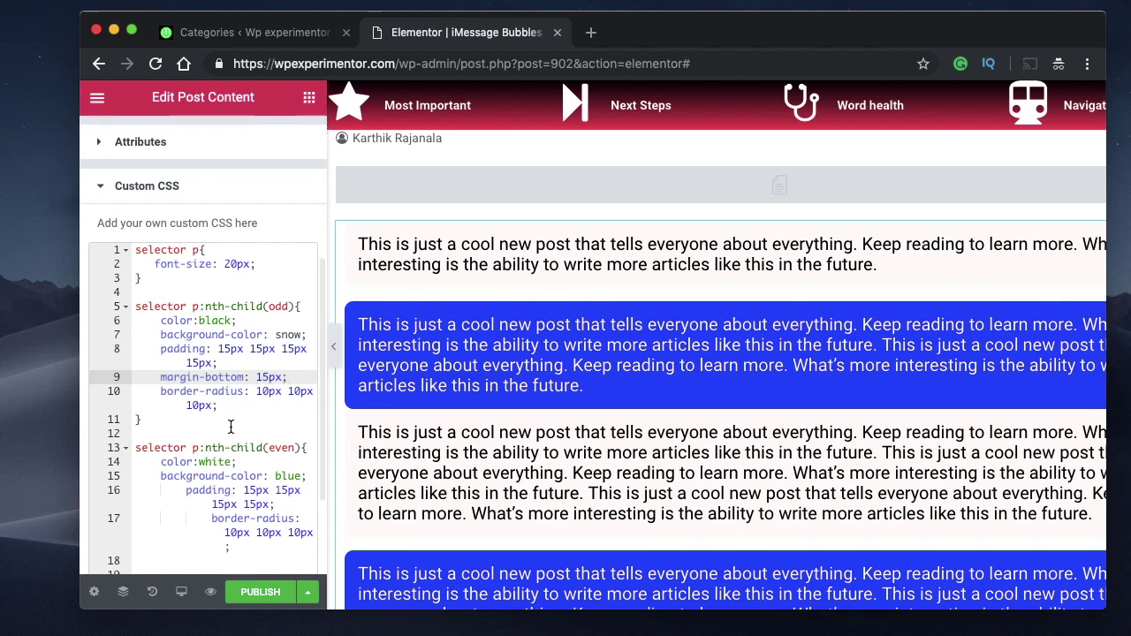
Step: Copy the "margin-bottom: 15px;" declaration into the nth-child(even) rule below its border-radius and check the full-width preview
{"action": "double_click", "coordinate": [228, 376]}
{"action": "triple_click", "coordinate": [227, 376]}
{"action": "key", "text": "super+c"}
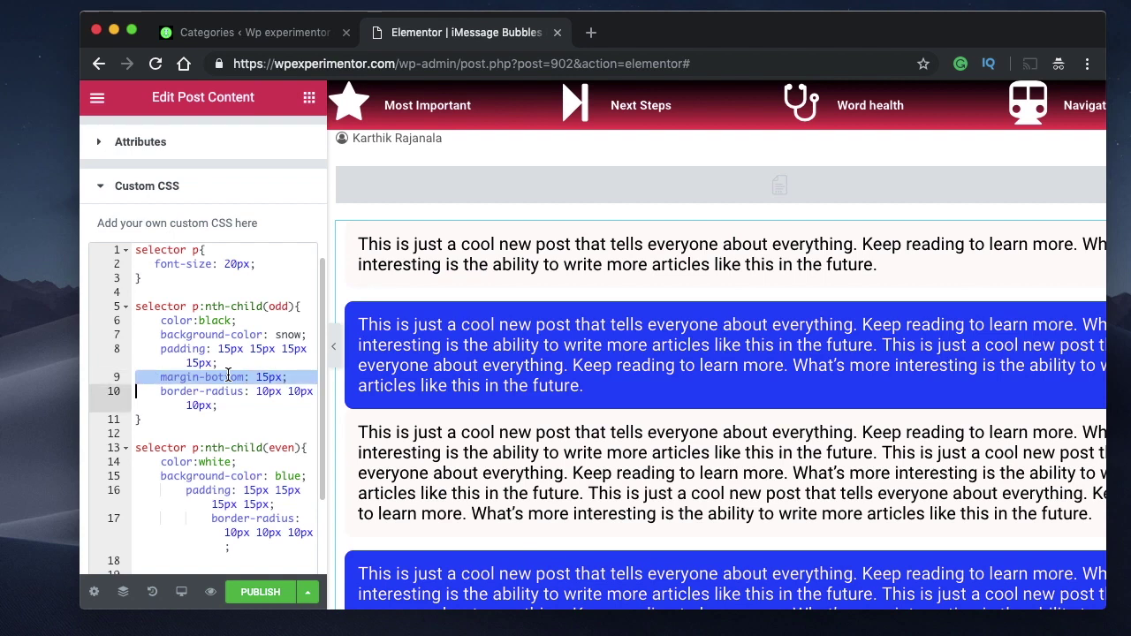
{"action": "left_click", "coordinate": [246, 476]}
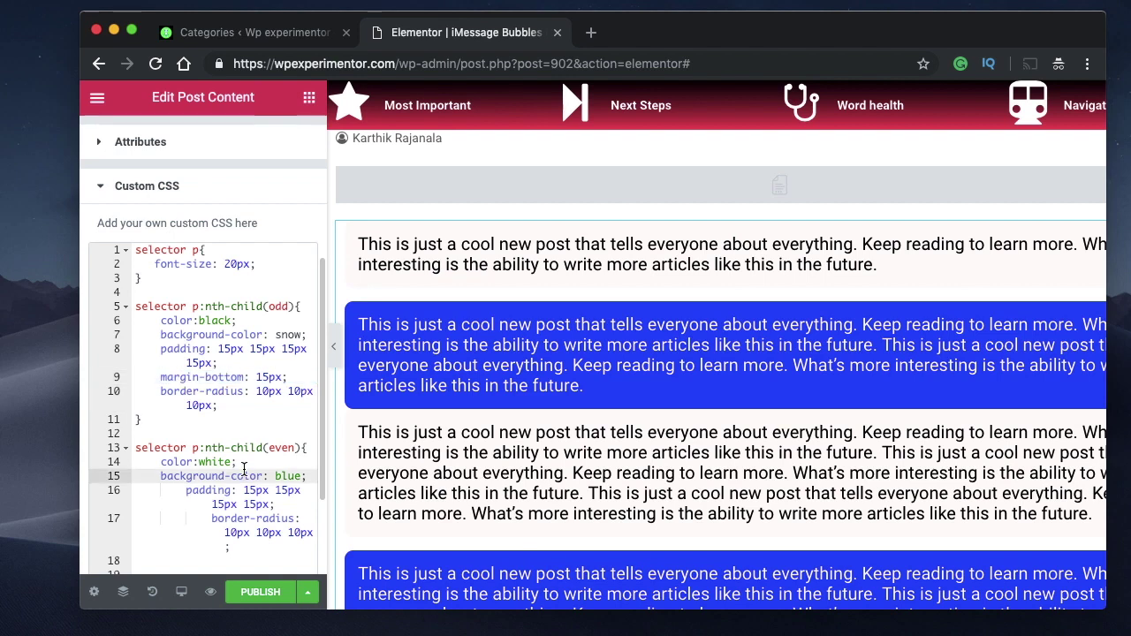
{"action": "scroll", "coordinate": [252, 475], "scroll_direction": "down", "scroll_amount": 2}
{"action": "left_click", "coordinate": [251, 468]}
{"action": "key", "text": "Return"}
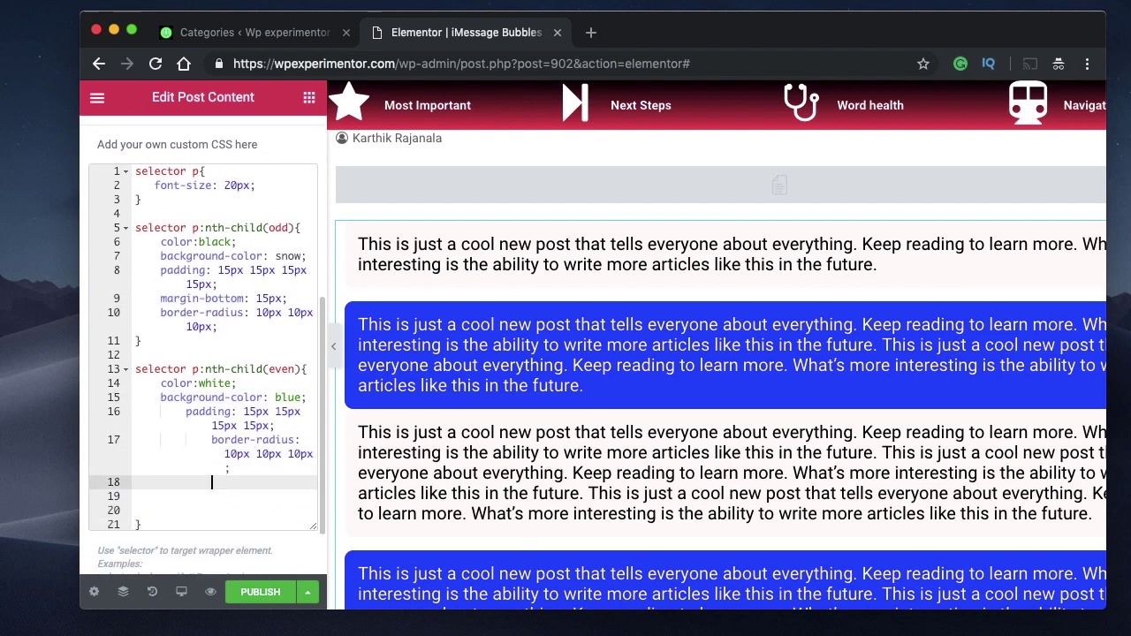
{"action": "key", "text": "super+v"}
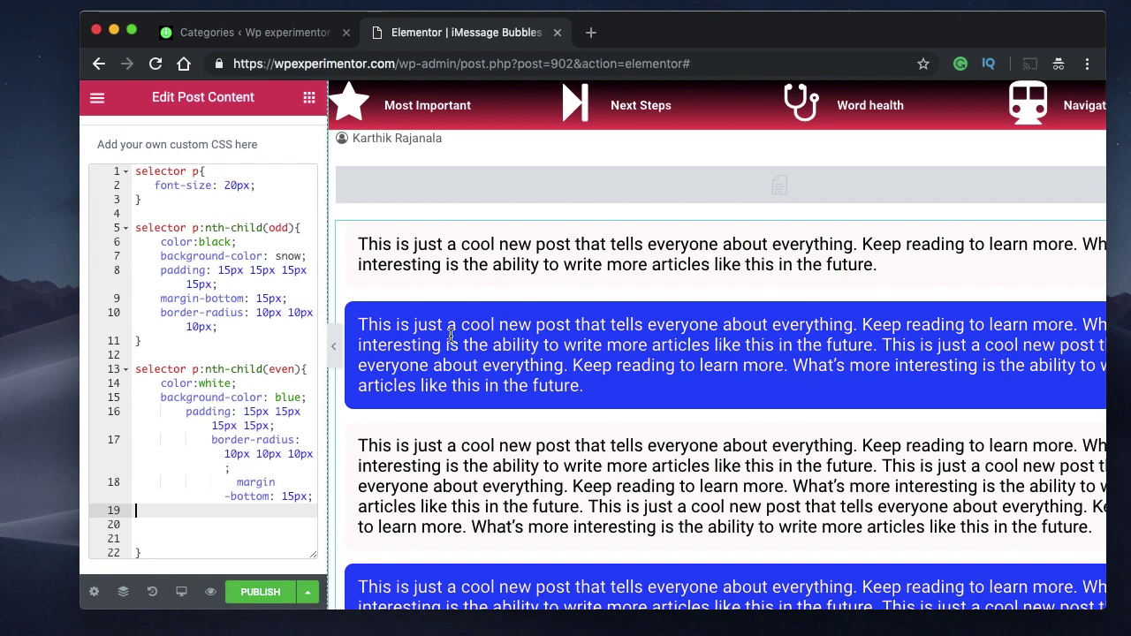
{"action": "left_click", "coordinate": [333, 358]}
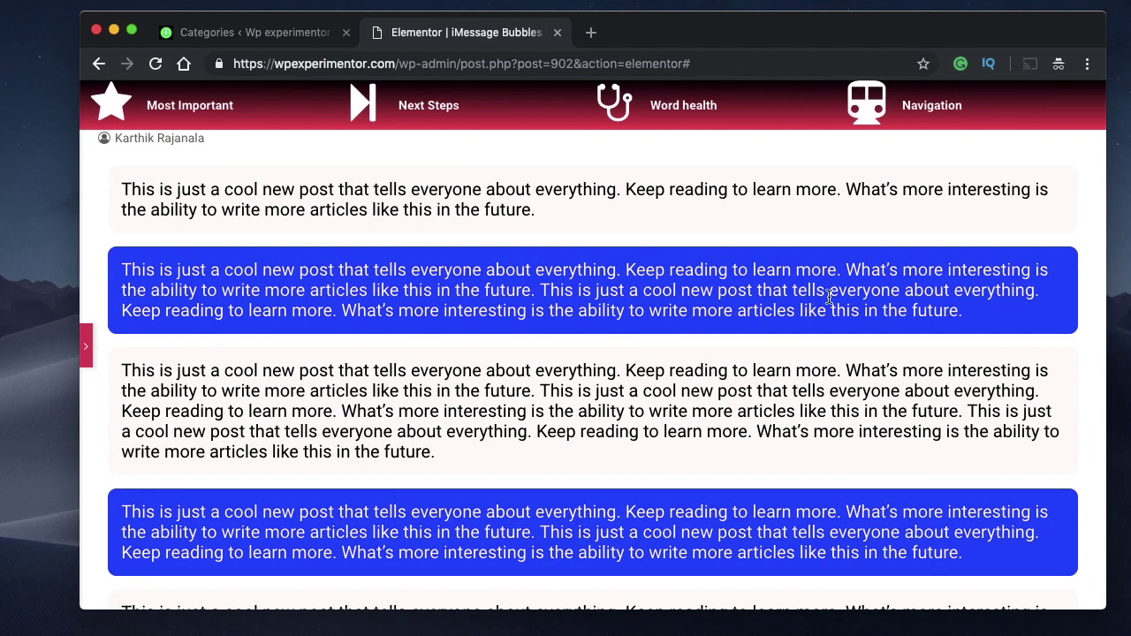
{"action": "left_click", "coordinate": [87, 358]}
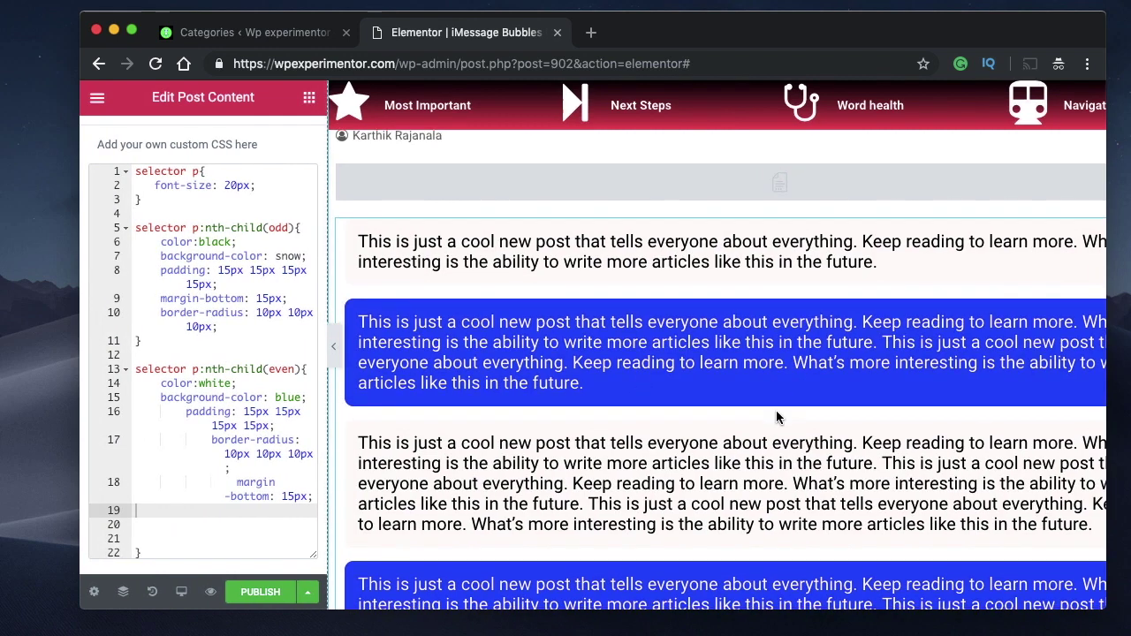
Step: Set the margin-bottom in the nth-child(odd) rule to 45px
{"action": "scroll", "coordinate": [775, 415], "scroll_direction": "down", "scroll_amount": 1}
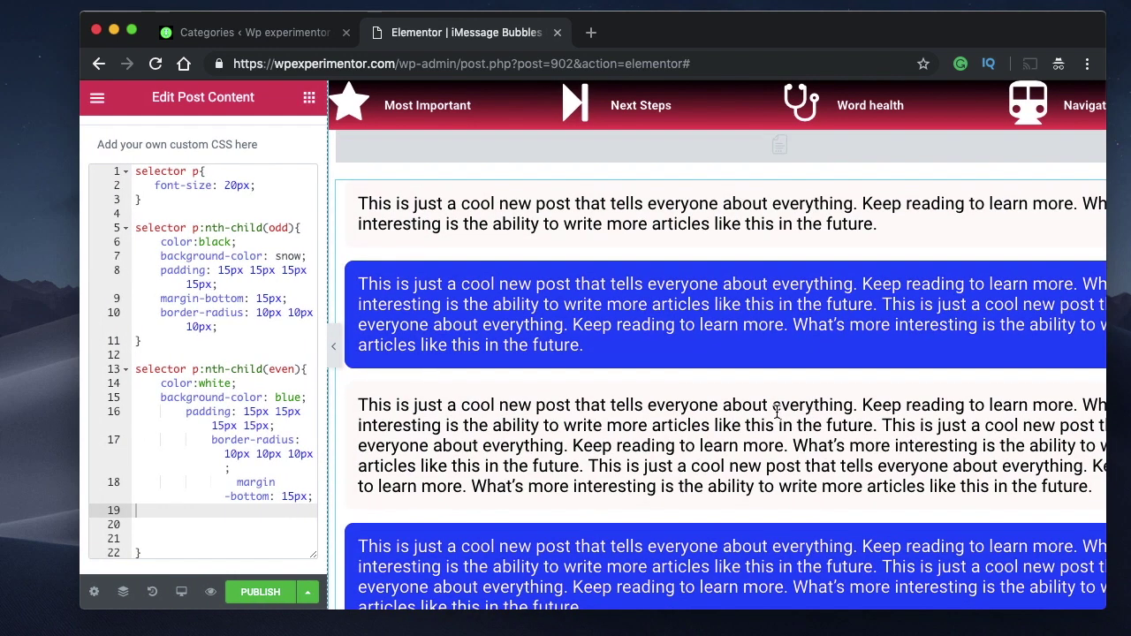
{"action": "left_click", "coordinate": [282, 425]}
{"action": "left_click", "coordinate": [233, 380]}
{"action": "key", "text": "super+a"}
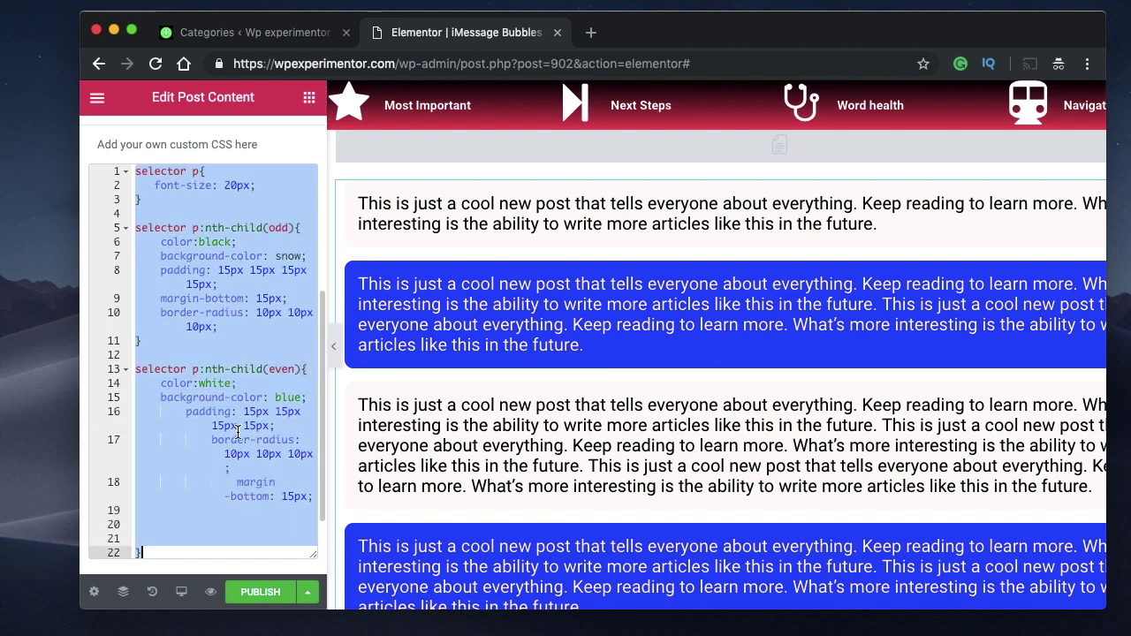
{"action": "left_click", "coordinate": [239, 439]}
{"action": "left_click", "coordinate": [262, 299]}
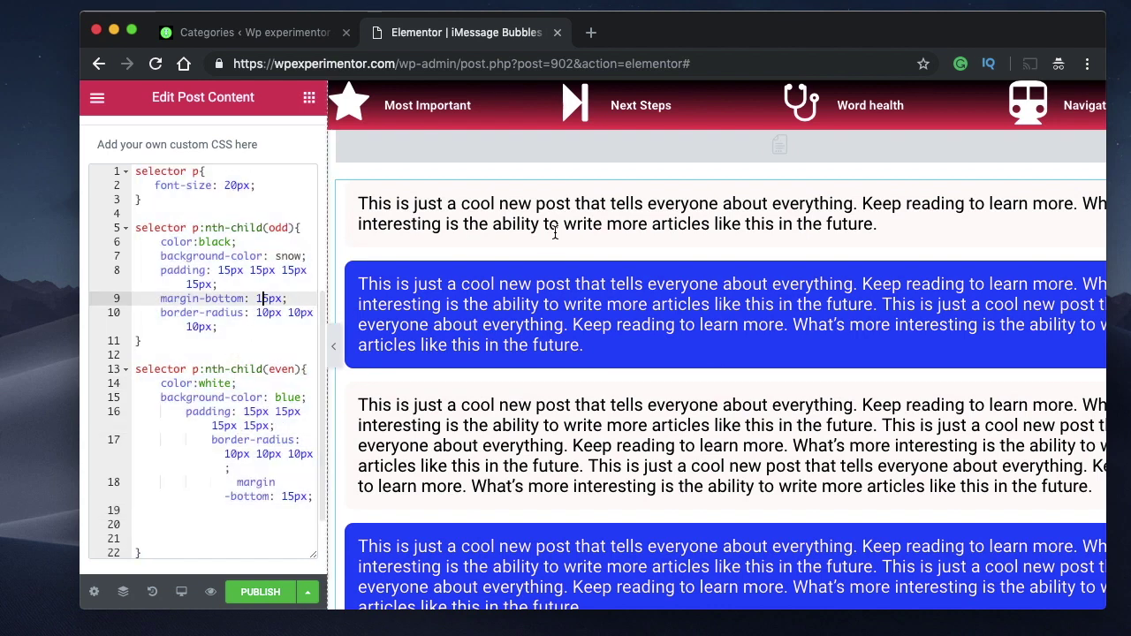
{"action": "key", "text": "BackSpace"}
{"action": "type", "text": "4"}
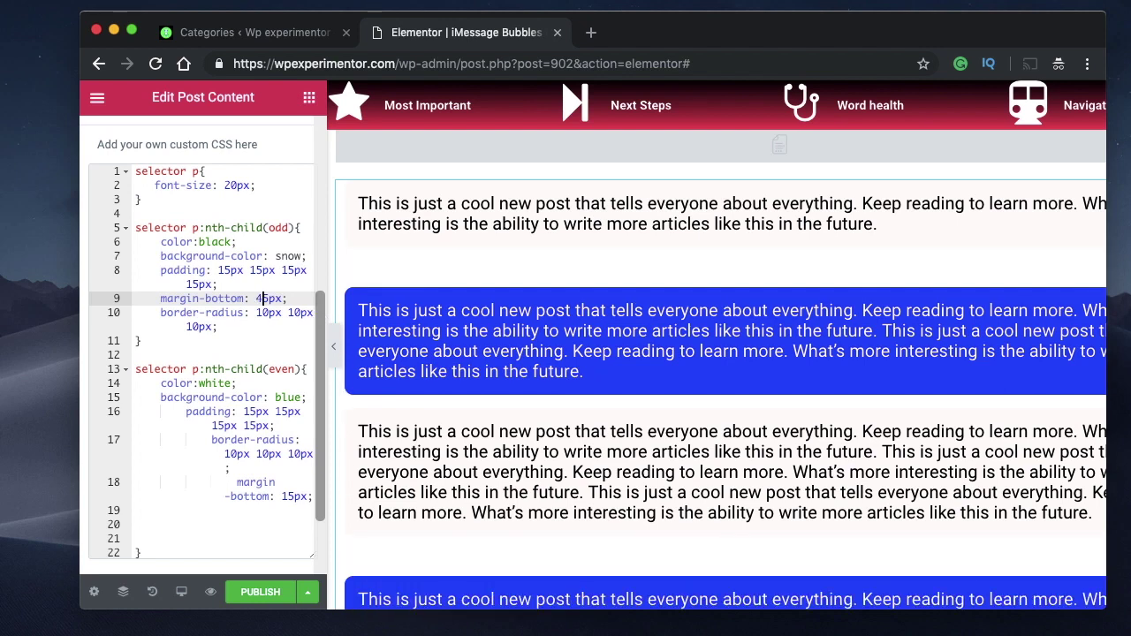
Step: Set the margin-bottom in the nth-child(even) rule to 45px and review the bubble spacing in the full-width preview
{"action": "left_click", "coordinate": [285, 497]}
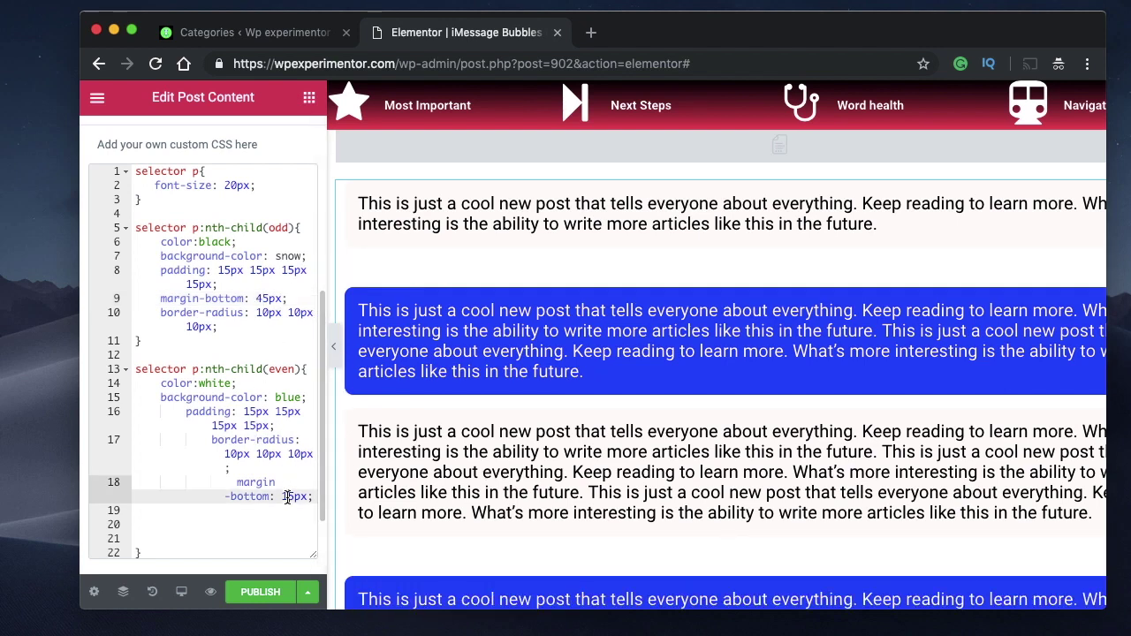
{"action": "key", "text": "BackSpace"}
{"action": "type", "text": "4"}
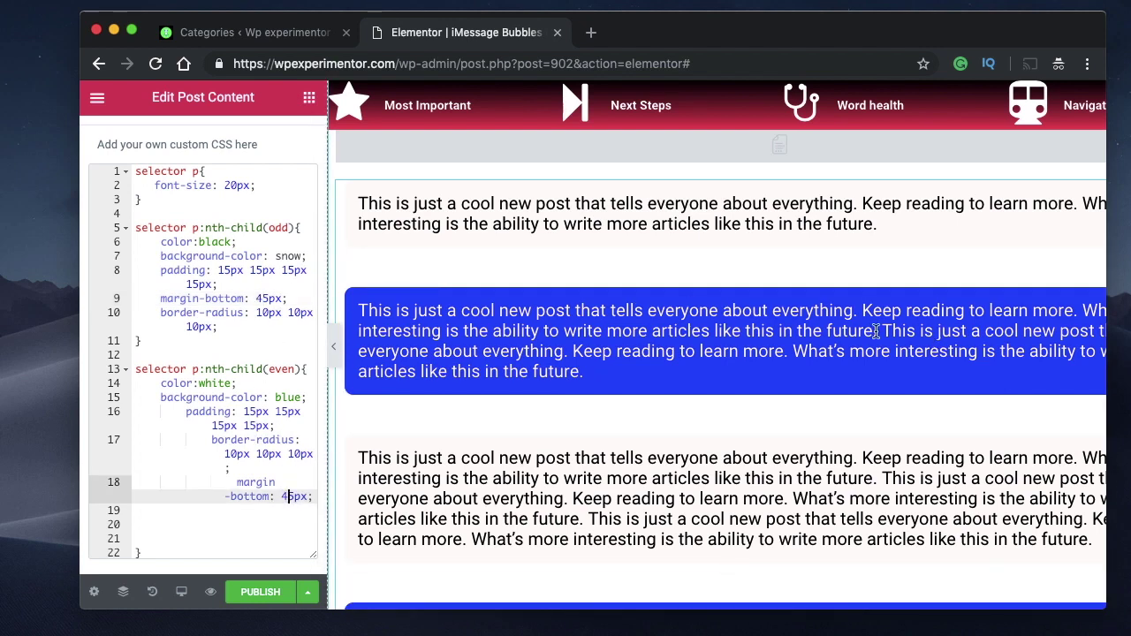
{"action": "left_click", "coordinate": [334, 347]}
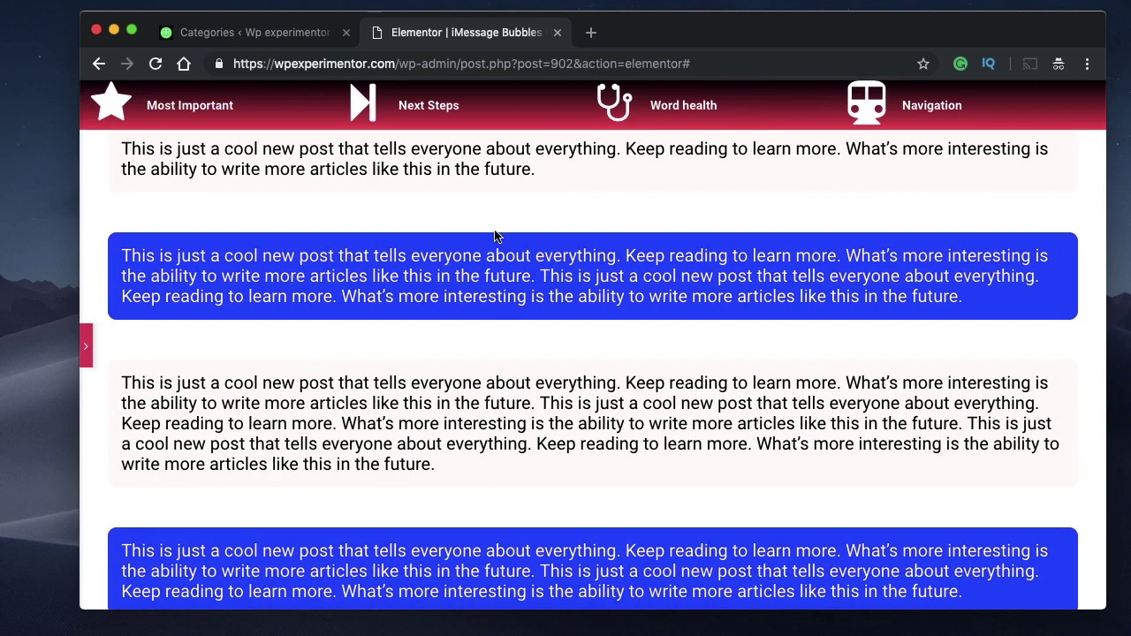
{"action": "scroll", "coordinate": [554, 164], "scroll_direction": "up", "scroll_amount": 1}
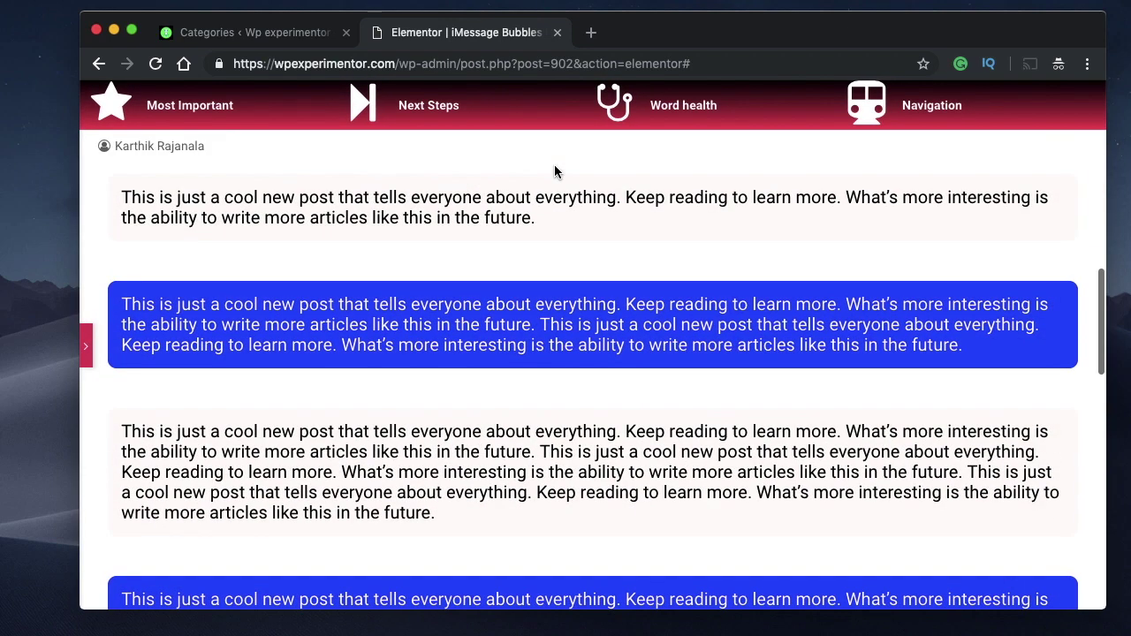
{"action": "triple_click", "coordinate": [449, 353]}
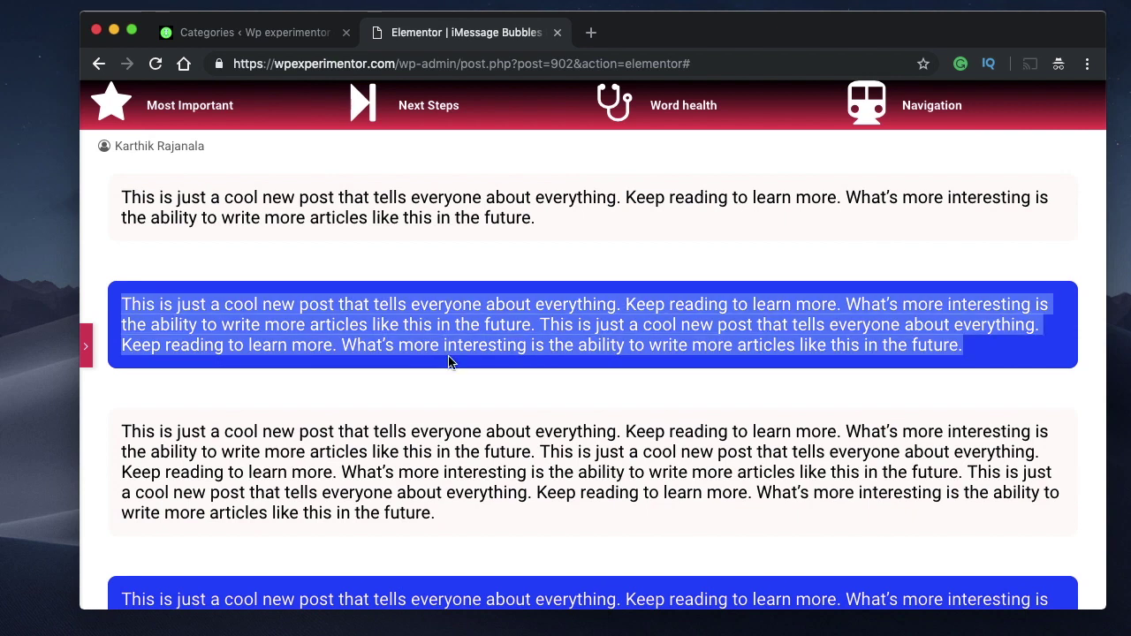
{"action": "left_click", "coordinate": [436, 501]}
{"action": "triple_click", "coordinate": [437, 501]}
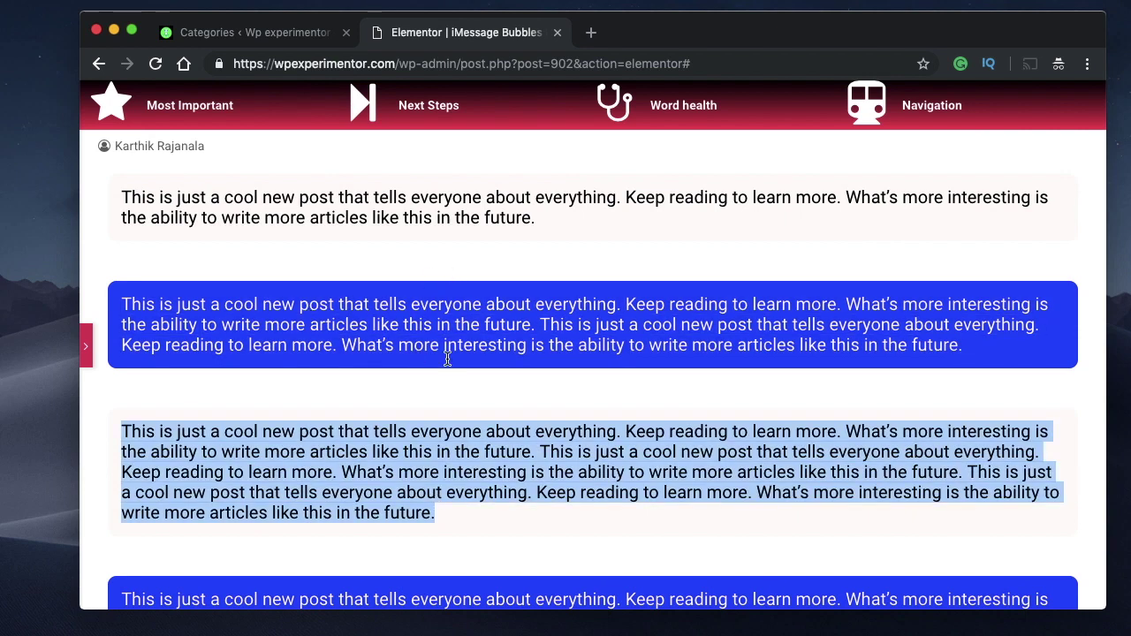
{"action": "left_click", "coordinate": [86, 346]}
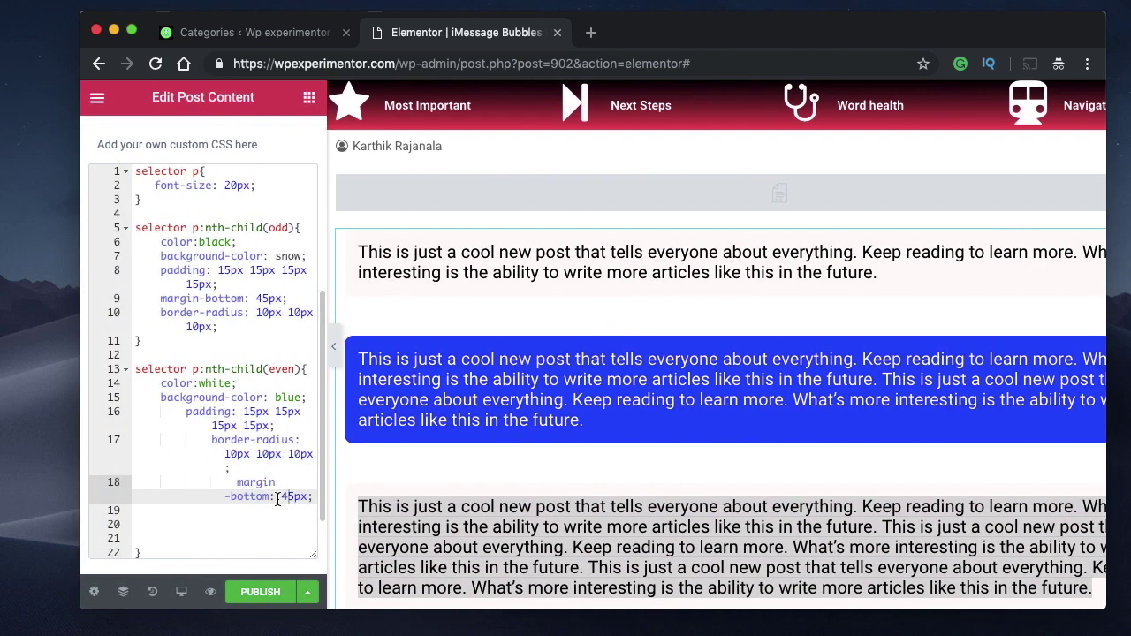
Step: Add a "width:50%;" declaration below the border-radius in the nth-child(odd) rule
{"action": "triple_click", "coordinate": [301, 495]}
{"action": "left_click", "coordinate": [234, 329]}
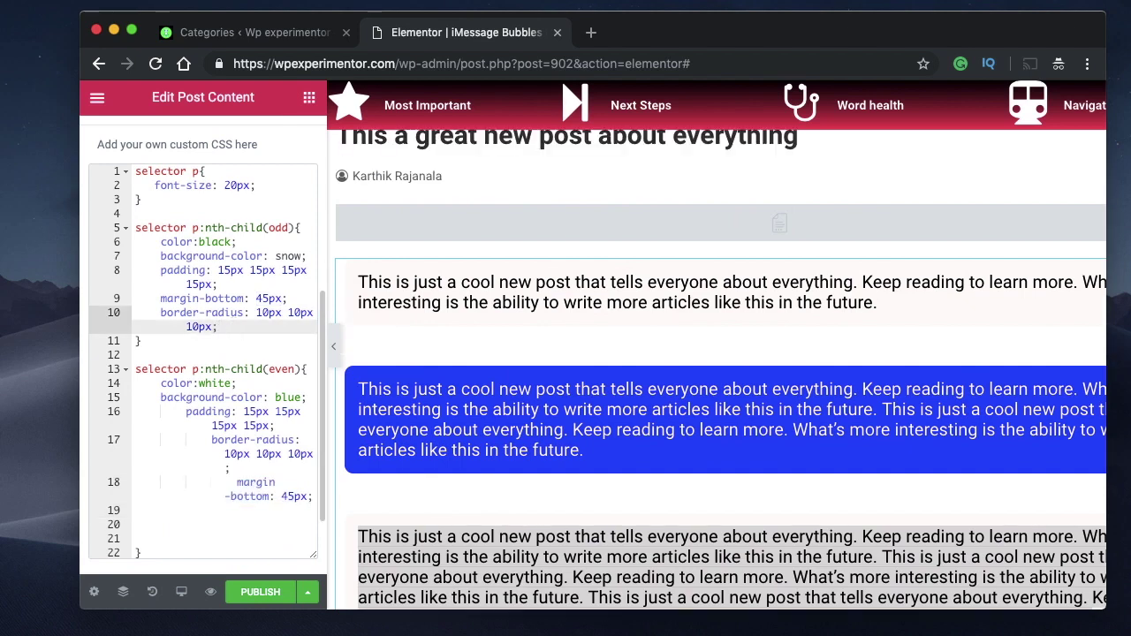
{"action": "key", "text": "Return"}
{"action": "type", "text": "wid"}
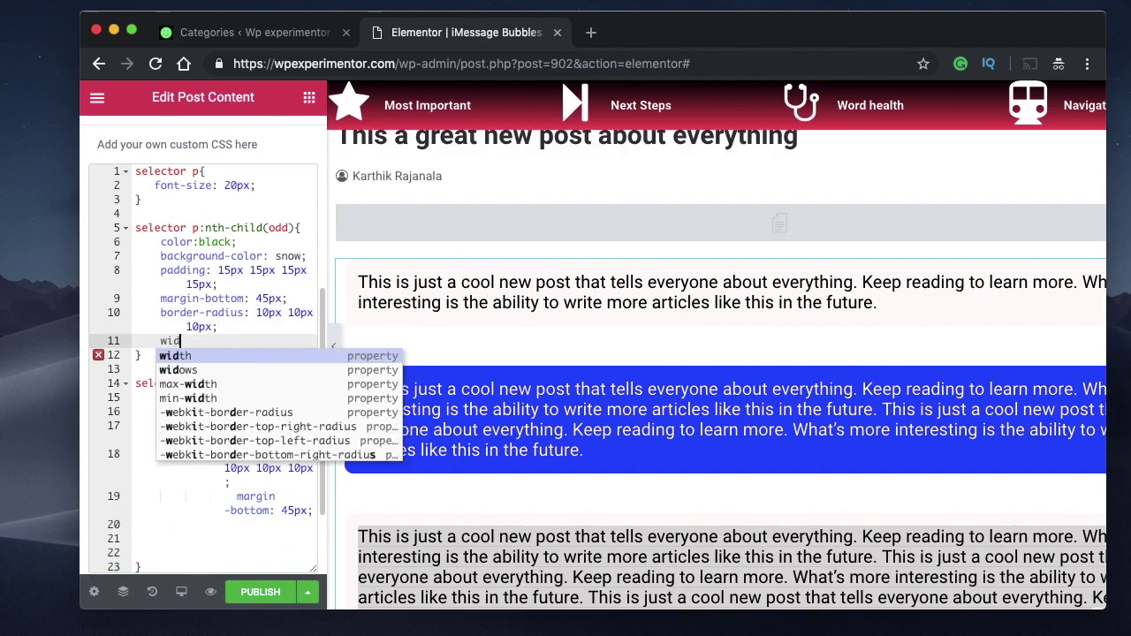
{"action": "type", "text": "th:"}
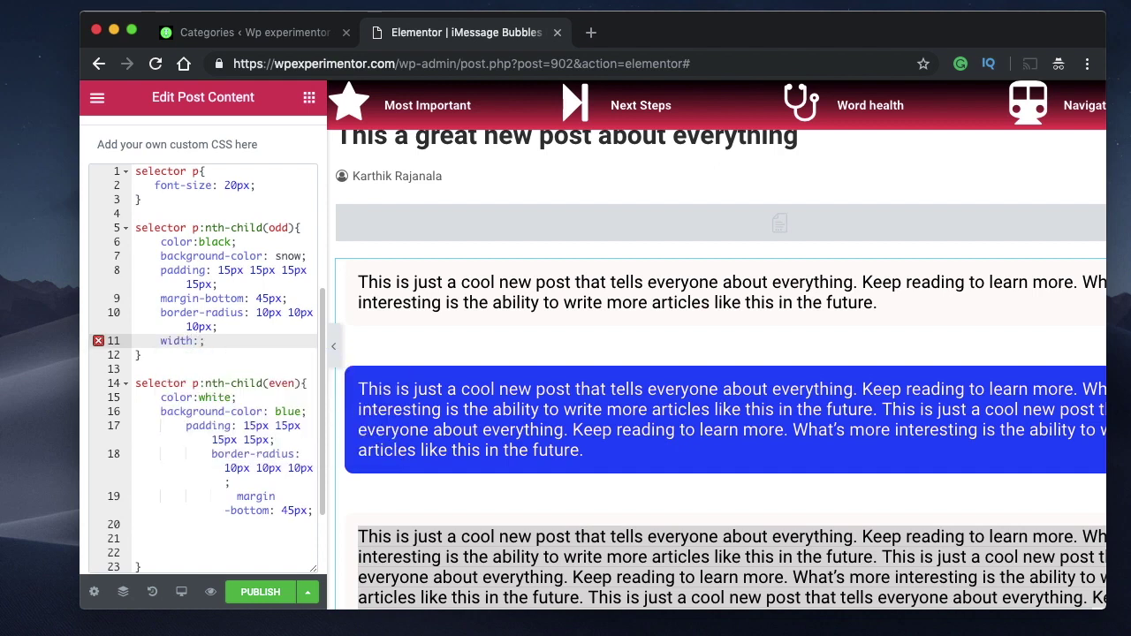
{"action": "type", "text": "50%"}
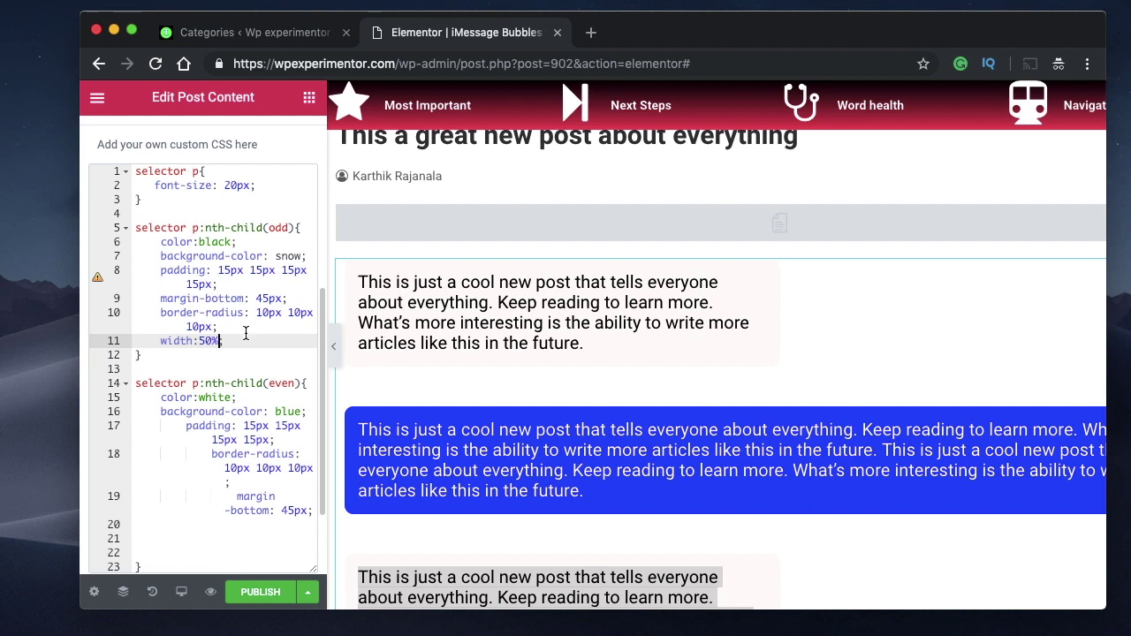
Step: Add a "width:60%;" declaration below the margin-bottom in the nth-child(even) rule
{"action": "scroll", "coordinate": [269, 428], "scroll_direction": "down", "scroll_amount": 3}
{"action": "left_click", "coordinate": [207, 410]}
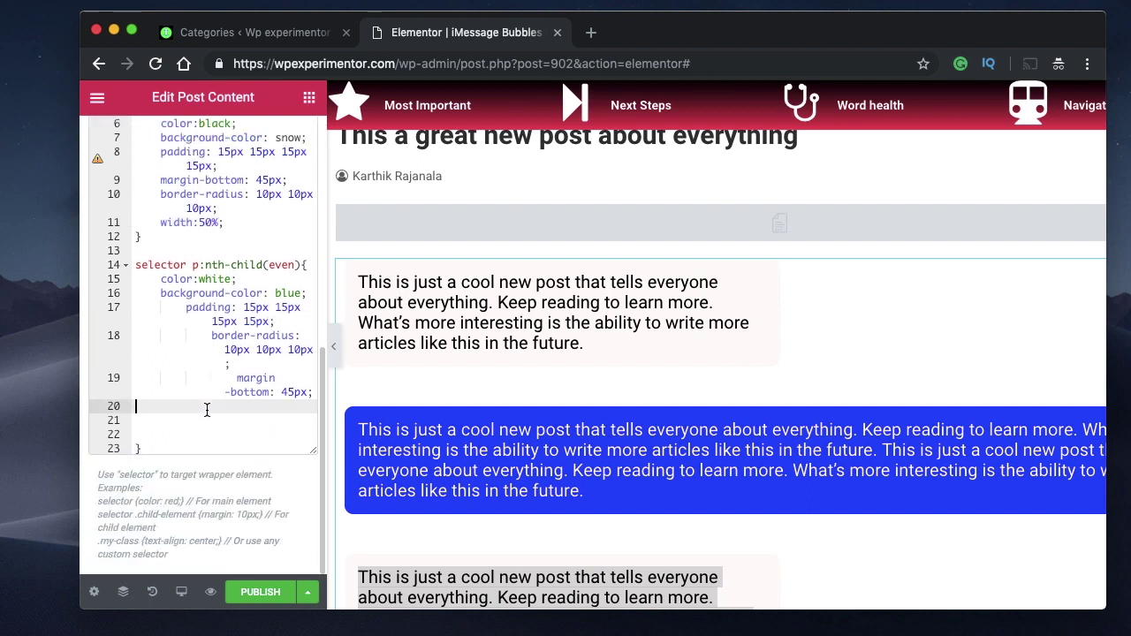
{"action": "type", "text": "width"}
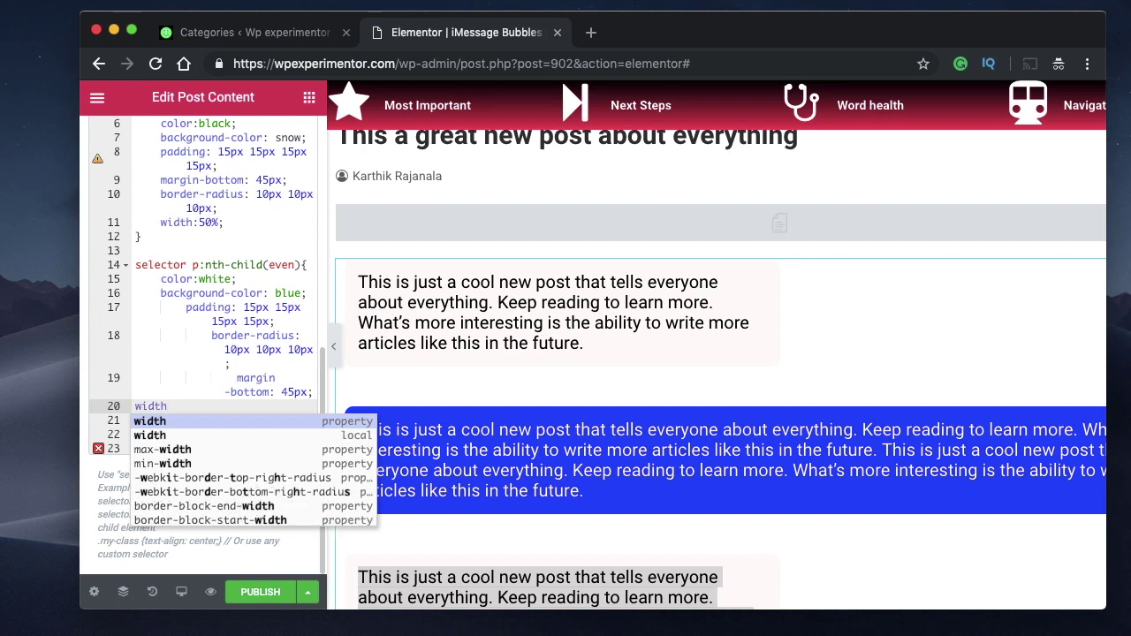
{"action": "type", "text": ":60%"}
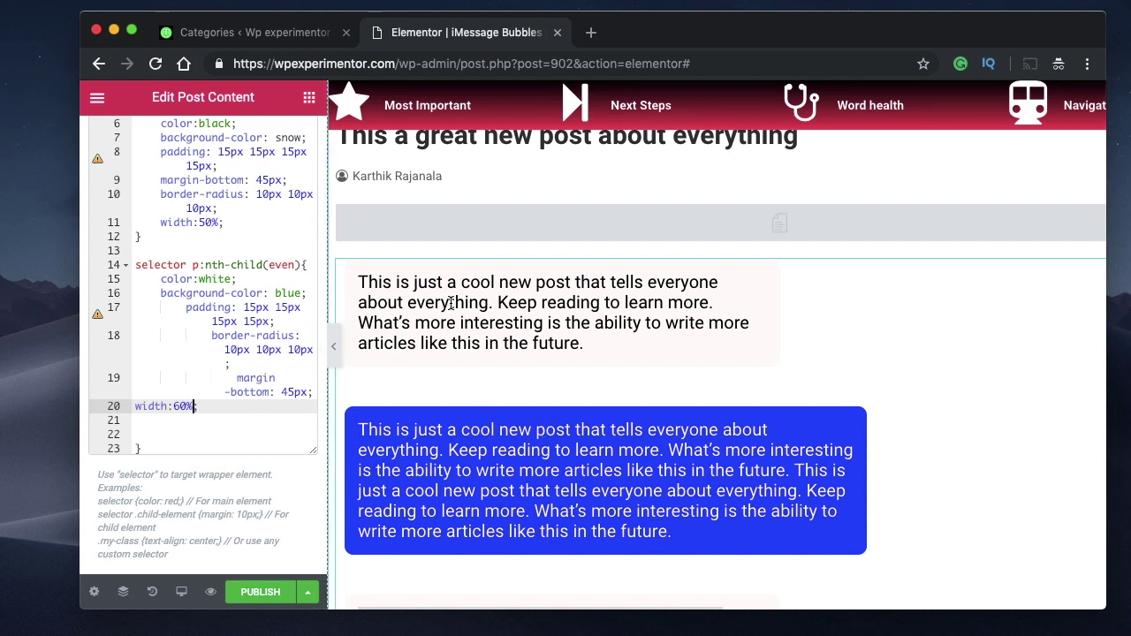
{"action": "type", "text": ";"}
{"action": "key", "text": "Down"}
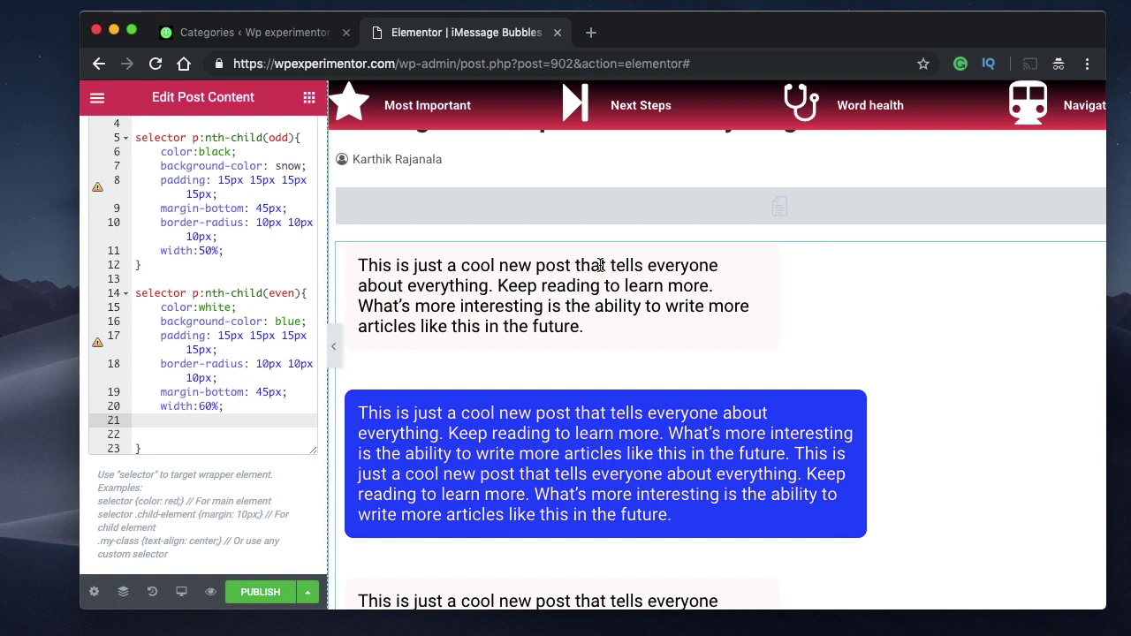
Step: Add a "position: relative;" declaration below the width in the nth-child(even) rule
{"action": "scroll", "coordinate": [599, 265], "scroll_direction": "down", "scroll_amount": 2}
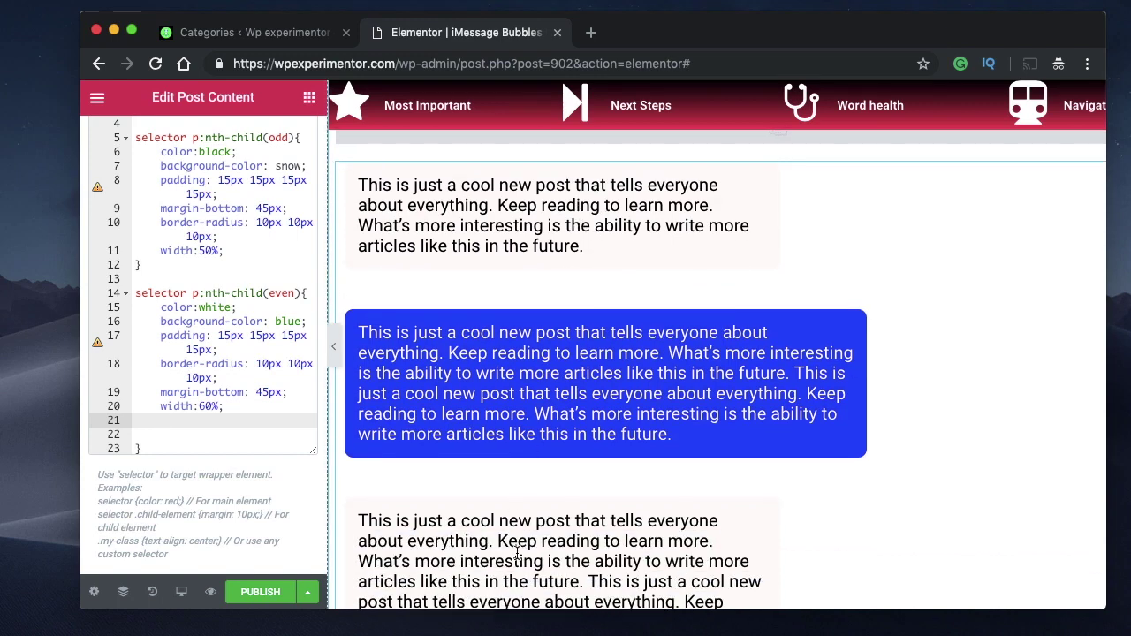
{"action": "scroll", "coordinate": [523, 543], "scroll_direction": "down", "scroll_amount": 1}
{"action": "scroll", "coordinate": [549, 368], "scroll_direction": "up", "scroll_amount": 3}
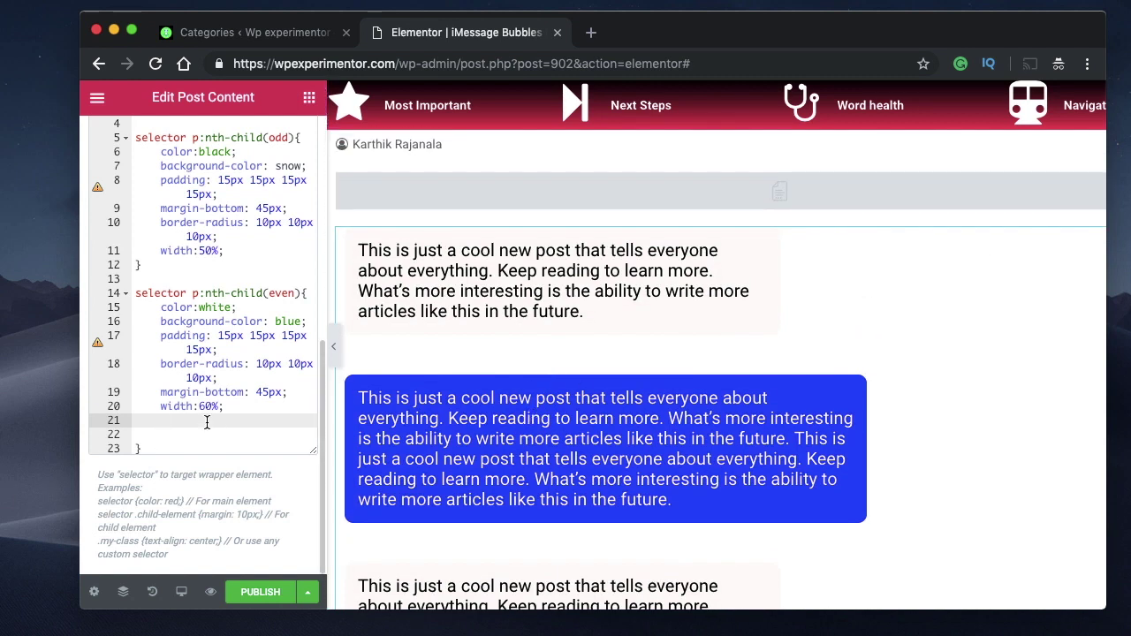
{"action": "type", "text": "pos"}
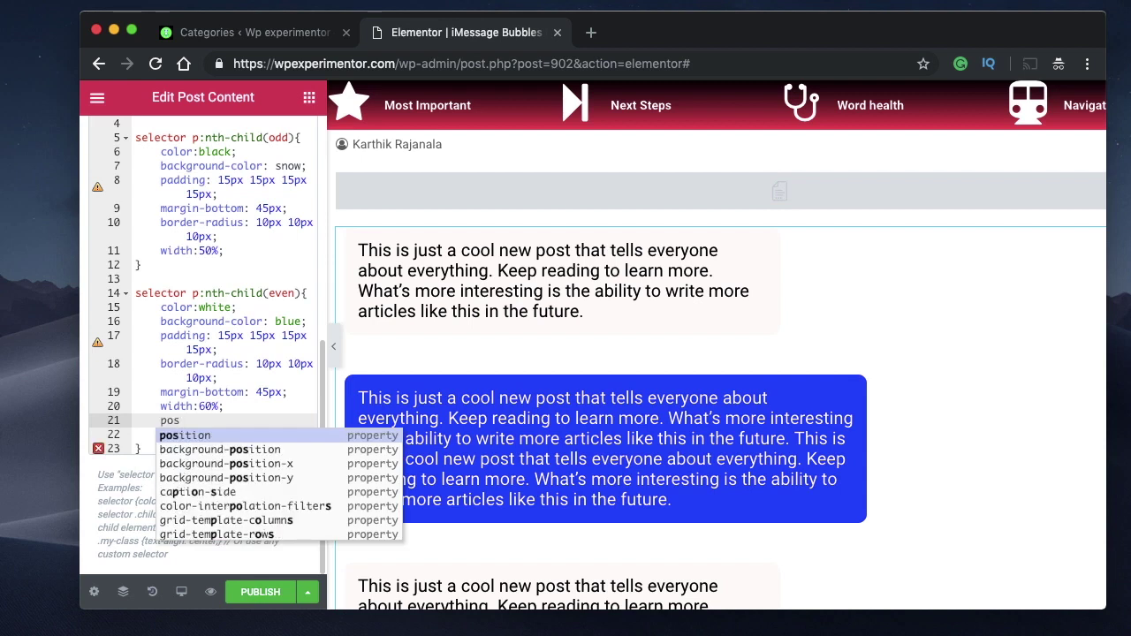
{"action": "key", "text": "Return"}
{"action": "type", "text": "re"}
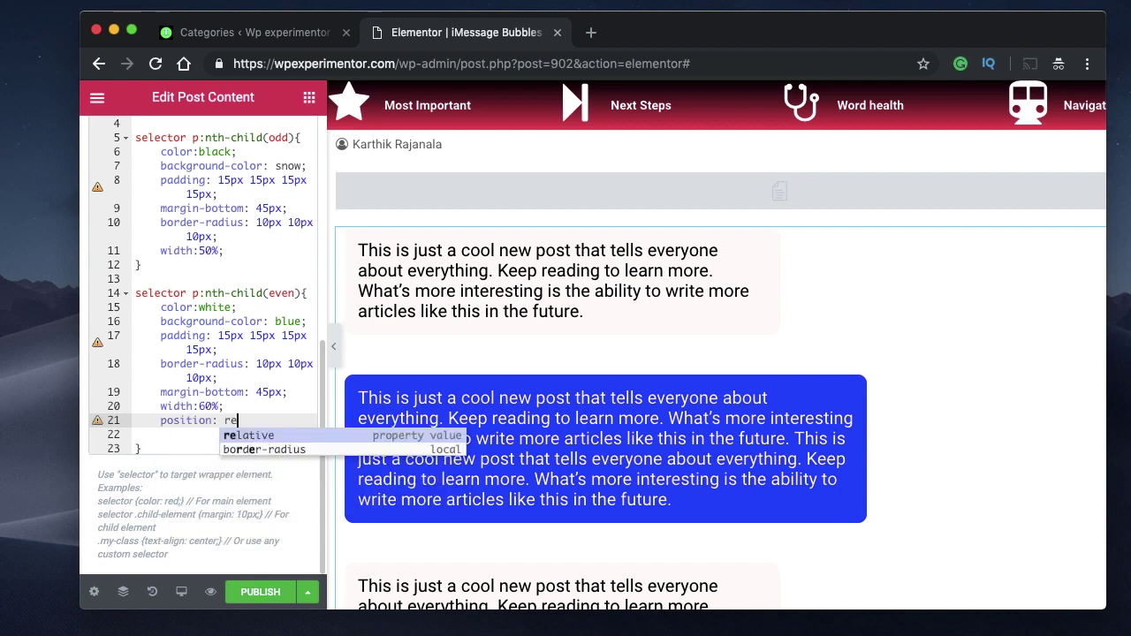
{"action": "key", "text": "Return"}
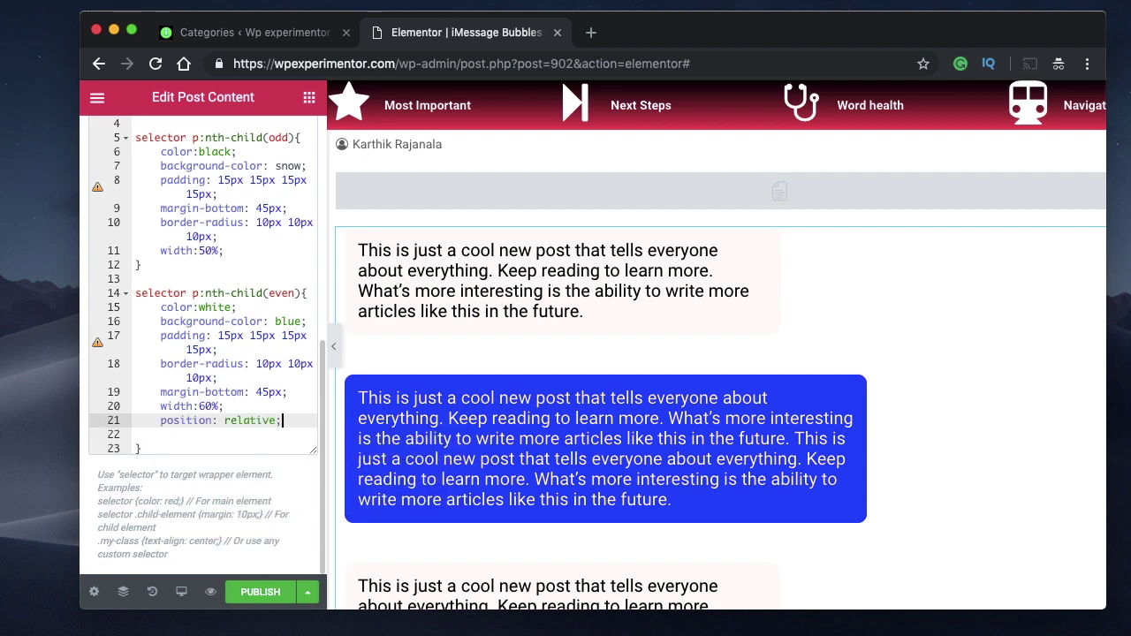
Step: Try a "left:500px;" declaration below the position in the nth-child(even) rule
{"action": "key", "text": "Return"}
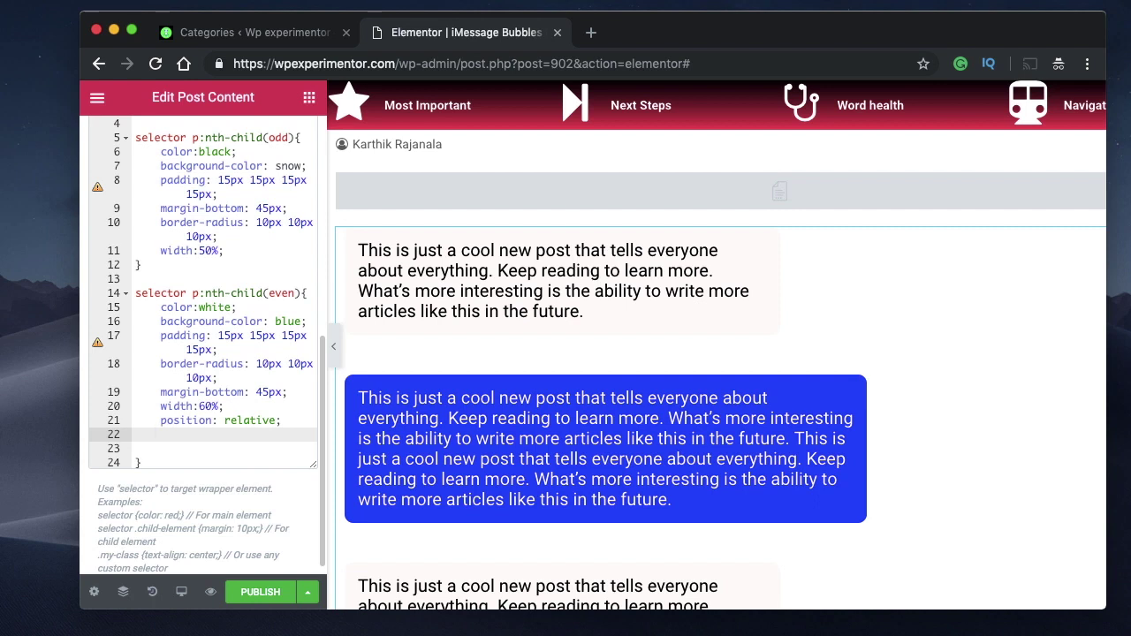
{"action": "type", "text": "left"}
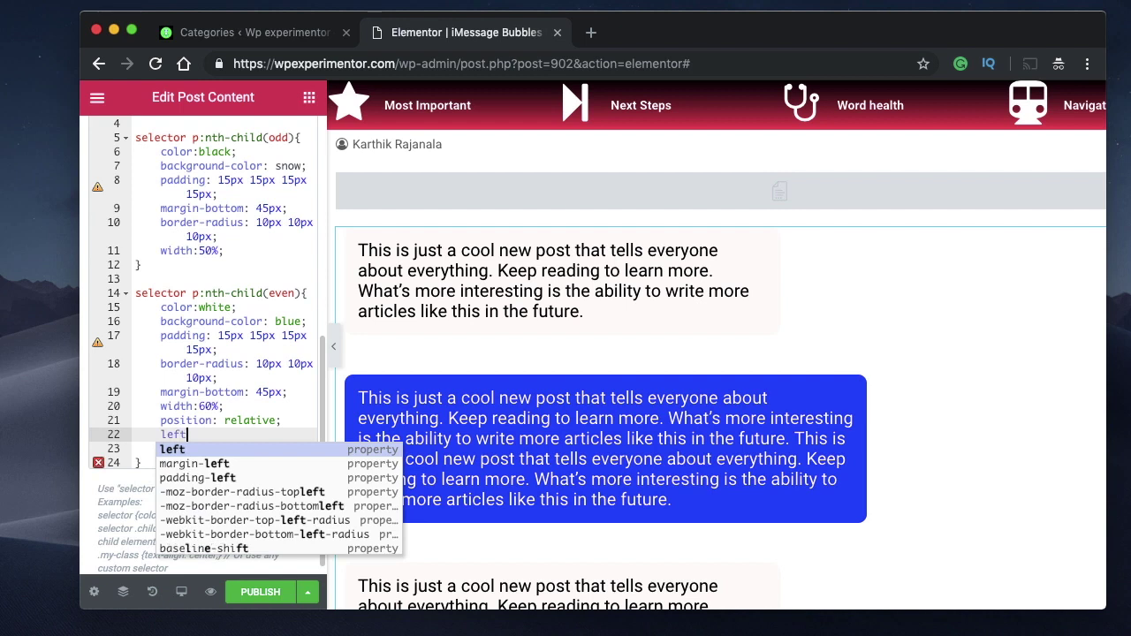
{"action": "type", "text": ":"}
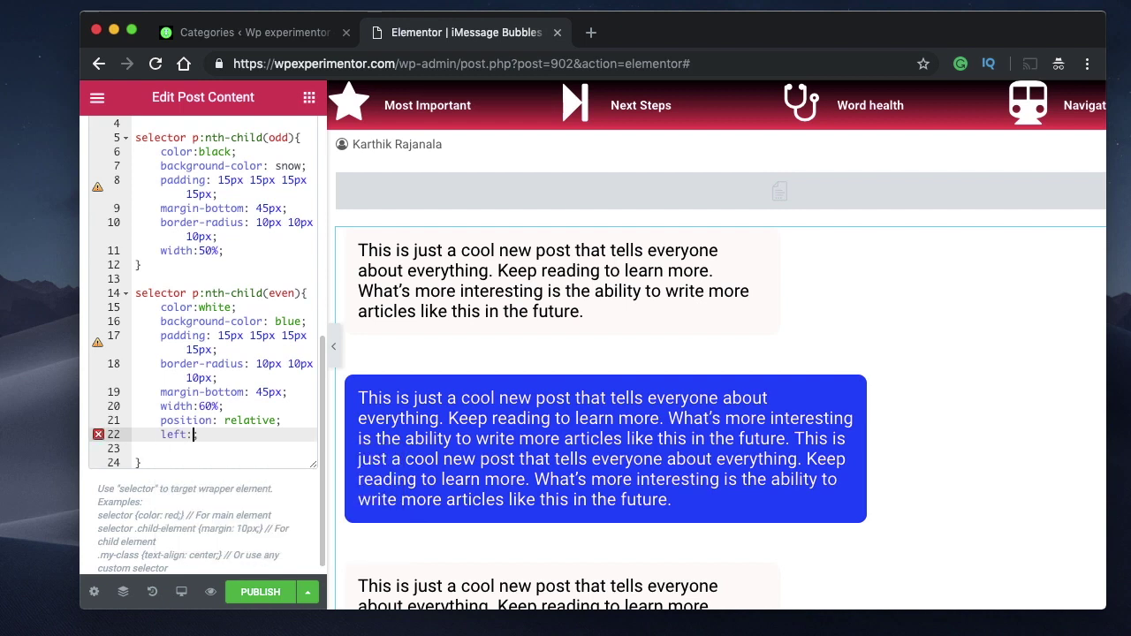
{"action": "type", "text": "500px;"}
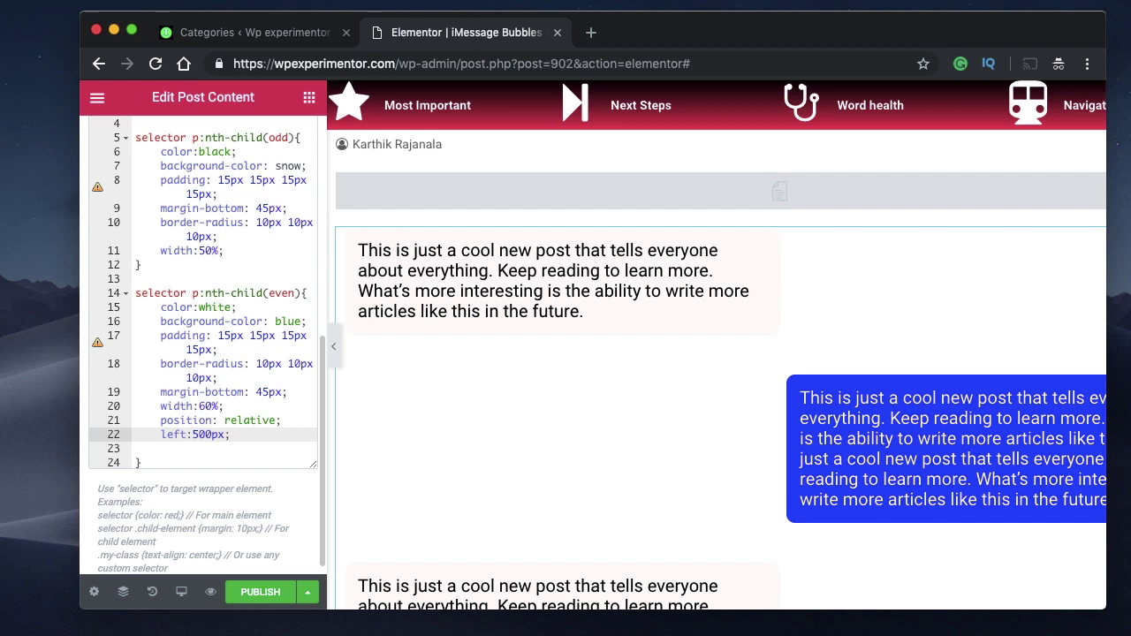
Step: Change the offset declaration in the nth-child(even) rule to "right:-500px;"
{"action": "key", "text": "Left"}
{"action": "key", "text": "Left"}
{"action": "key", "text": "Left"}
{"action": "key", "text": "Right"}
{"action": "key", "text": "BackSpace"}
{"action": "key", "text": "BackSpace"}
{"action": "key", "text": "BackSpace"}
{"action": "key", "text": "BackSpace"}
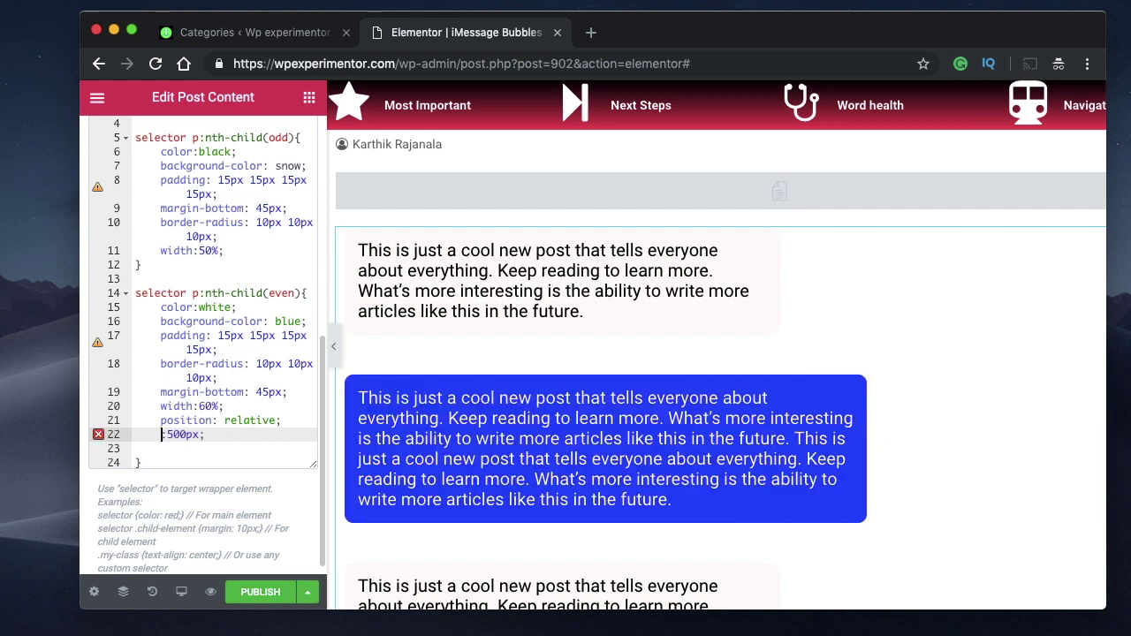
{"action": "type", "text": "right"}
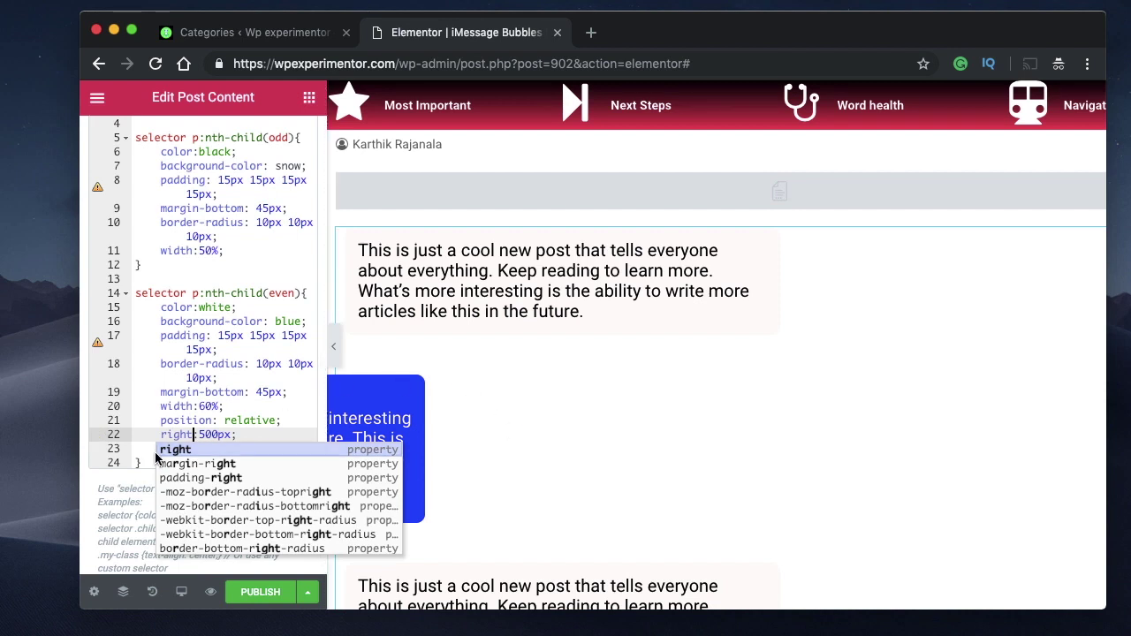
{"action": "key", "text": "Right"}
{"action": "key", "text": "Escape"}
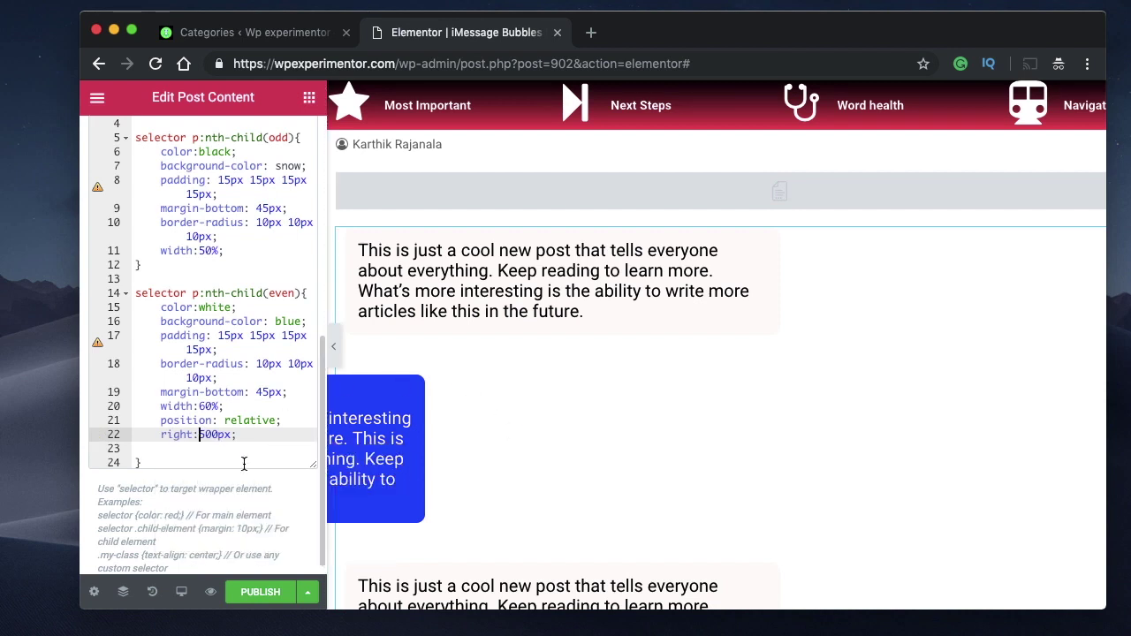
{"action": "type", "text": "-"}
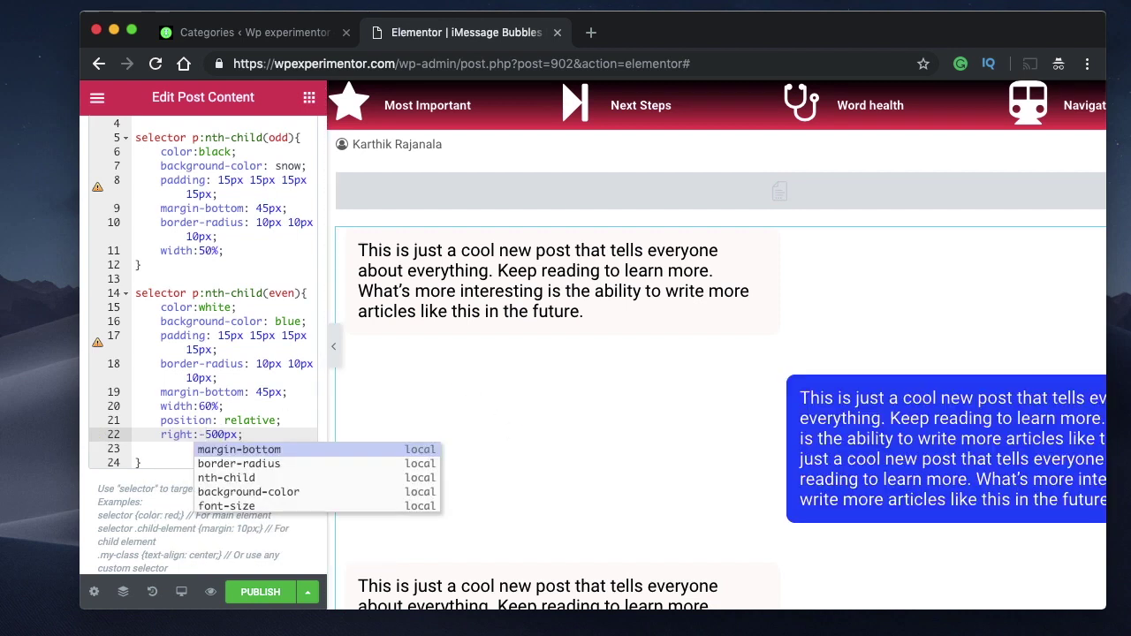
Step: Delete the right offset declaration from the nth-child(even) rule
{"action": "left_click", "coordinate": [254, 435]}
{"action": "triple_click", "coordinate": [181, 434]}
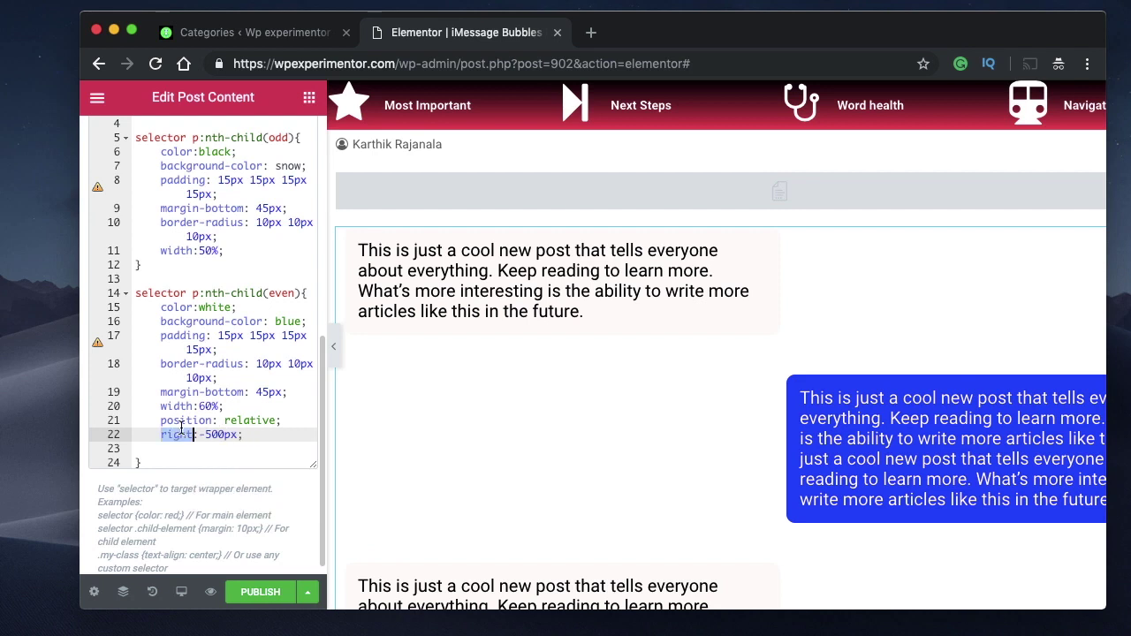
{"action": "key", "text": "BackSpace"}
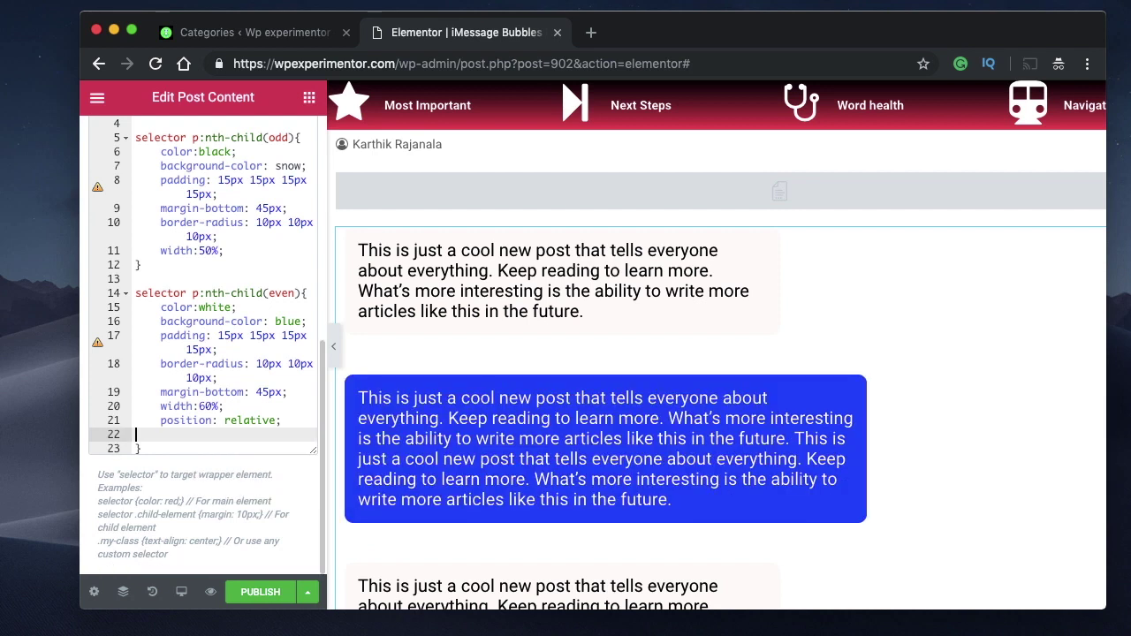
Step: Add a "left:40%;" declaration below the position in the nth-child(even) rule and check the blue bubbles in the full-width preview
{"action": "type", "text": "left"}
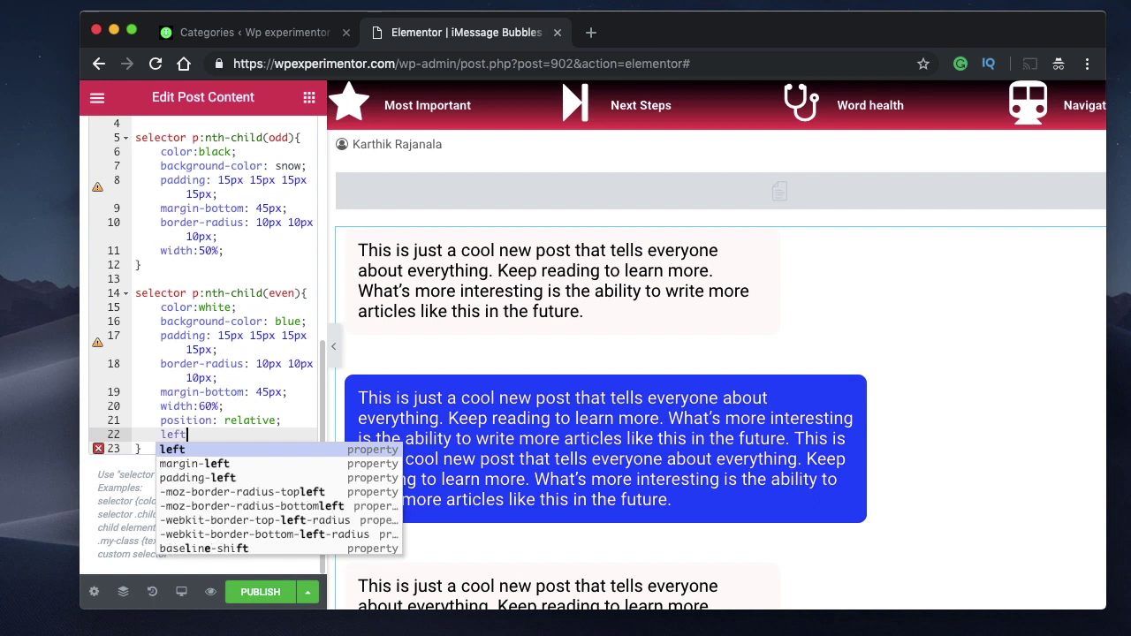
{"action": "key", "text": "Return"}
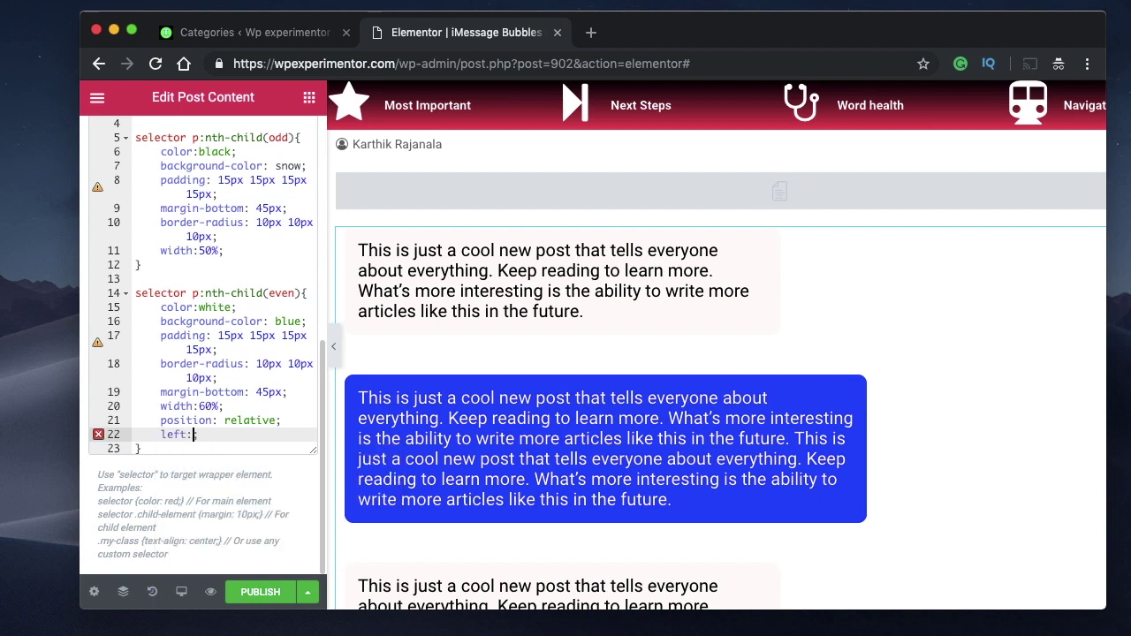
{"action": "double_click", "coordinate": [206, 405]}
{"action": "type", "text": "40%"}
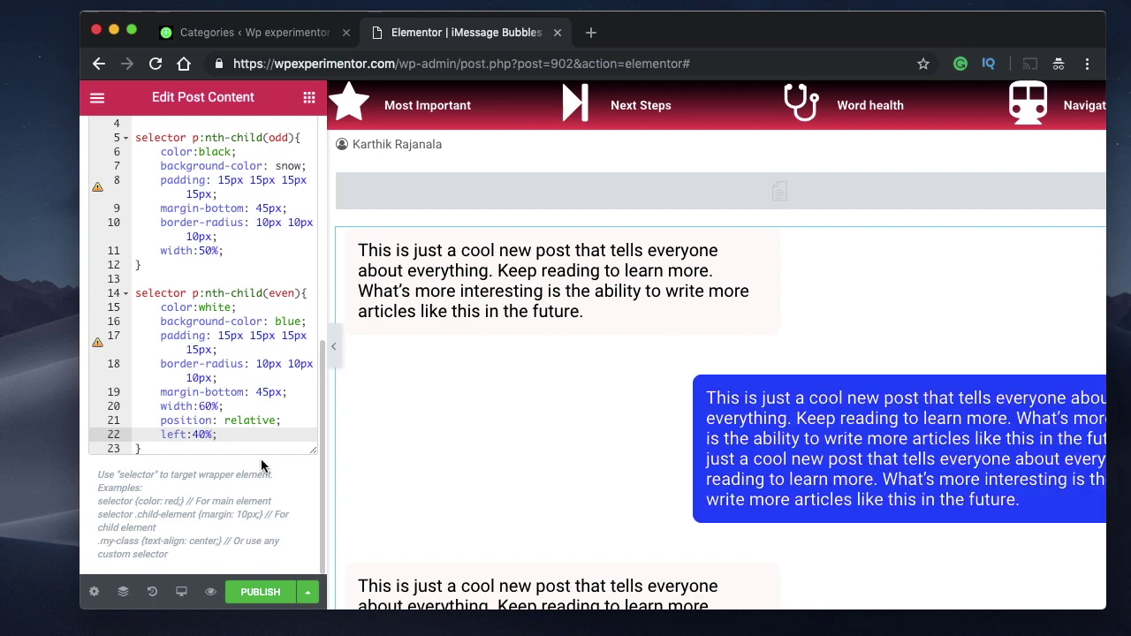
{"action": "scroll", "coordinate": [506, 394], "scroll_direction": "right", "scroll_amount": 3}
{"action": "scroll", "coordinate": [506, 394], "scroll_direction": "left", "scroll_amount": 3}
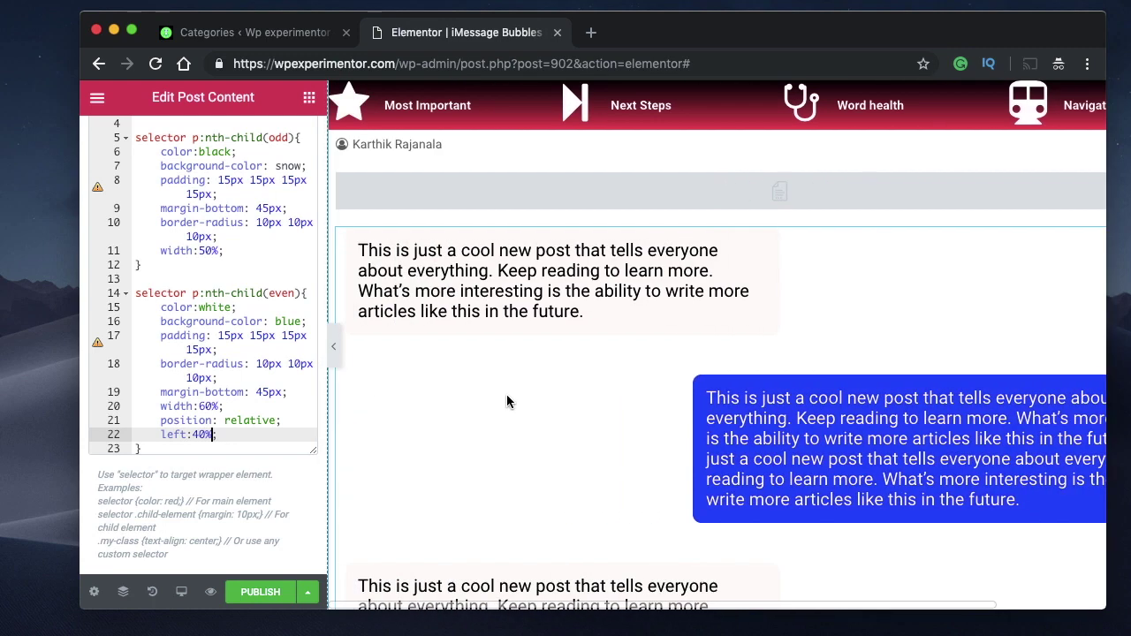
{"action": "left_click", "coordinate": [335, 343]}
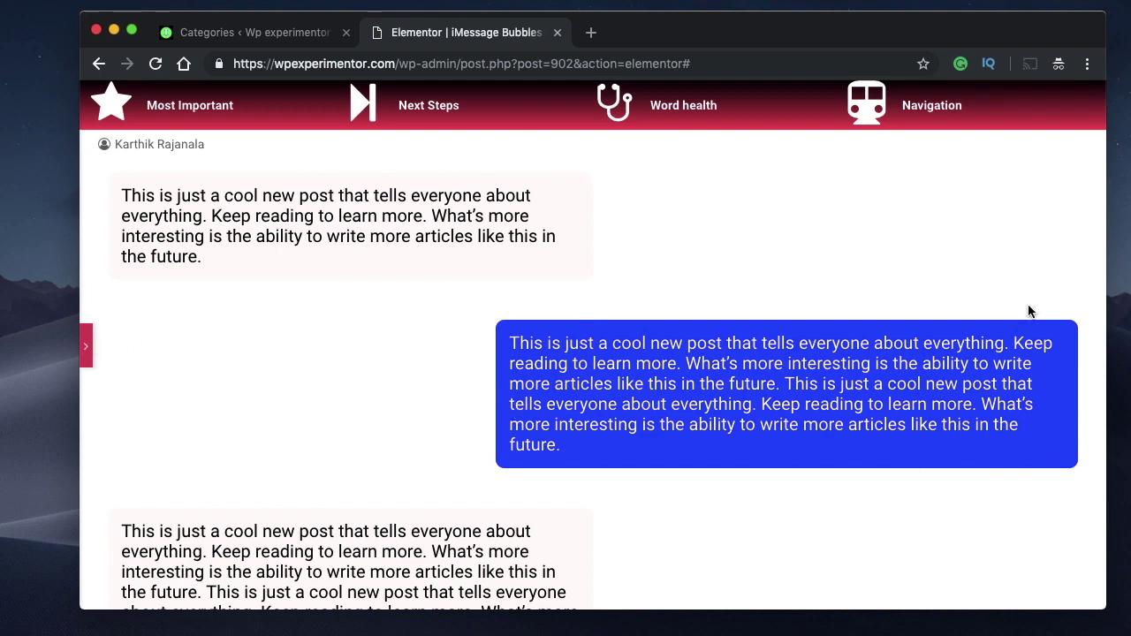
{"action": "left_click", "coordinate": [86, 345]}
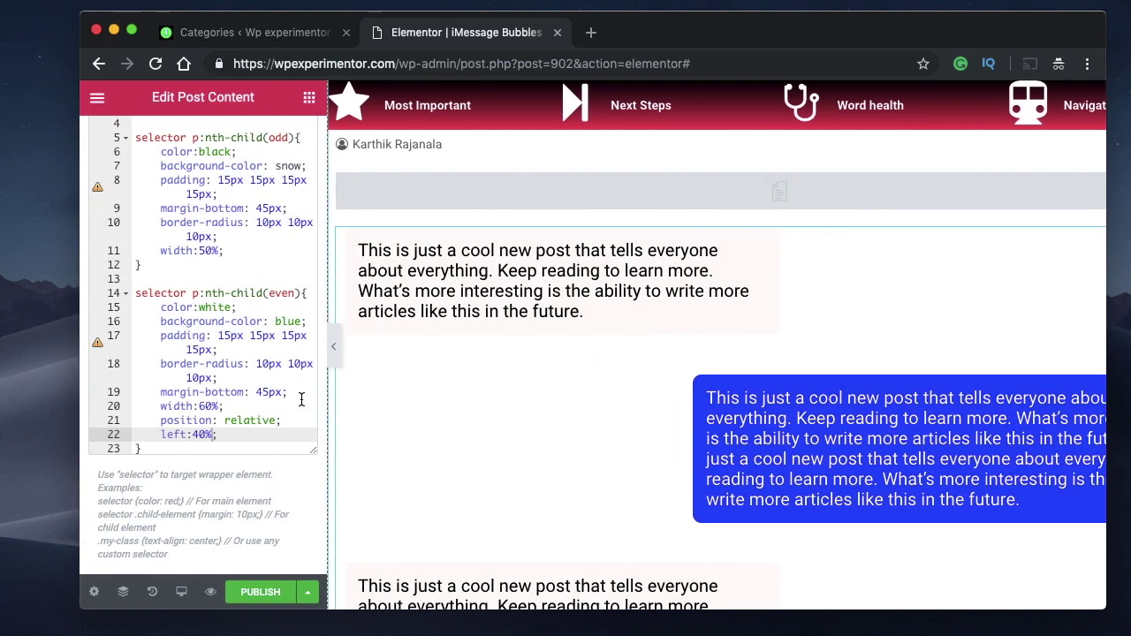
Step: Try a left offset of 30% in the nth-child(even) rule and review the bubbles in the full-width preview
{"action": "left_click", "coordinate": [200, 434]}
{"action": "key", "text": "BackSpace"}
{"action": "type", "text": "3"}
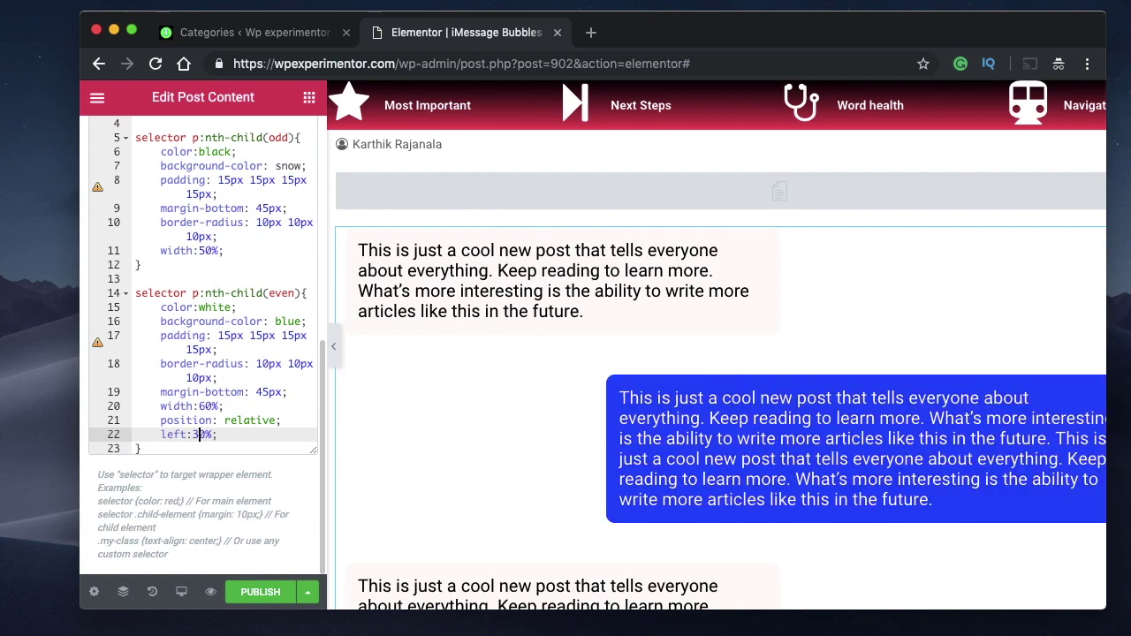
{"action": "left_click", "coordinate": [334, 345]}
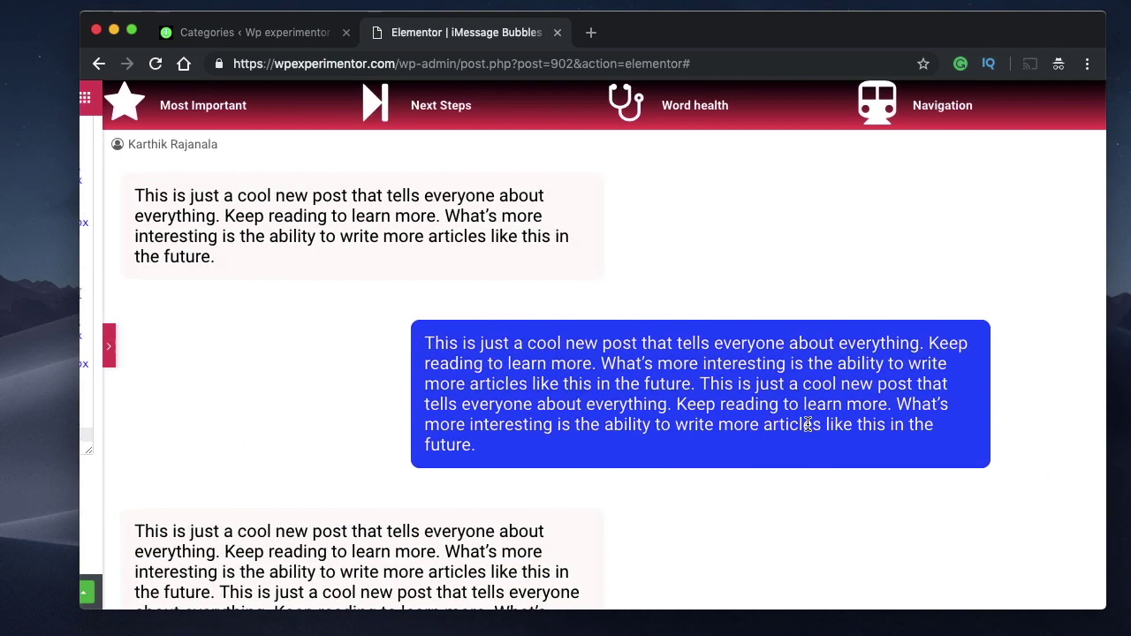
{"action": "scroll", "coordinate": [742, 351], "scroll_direction": "down", "scroll_amount": 1}
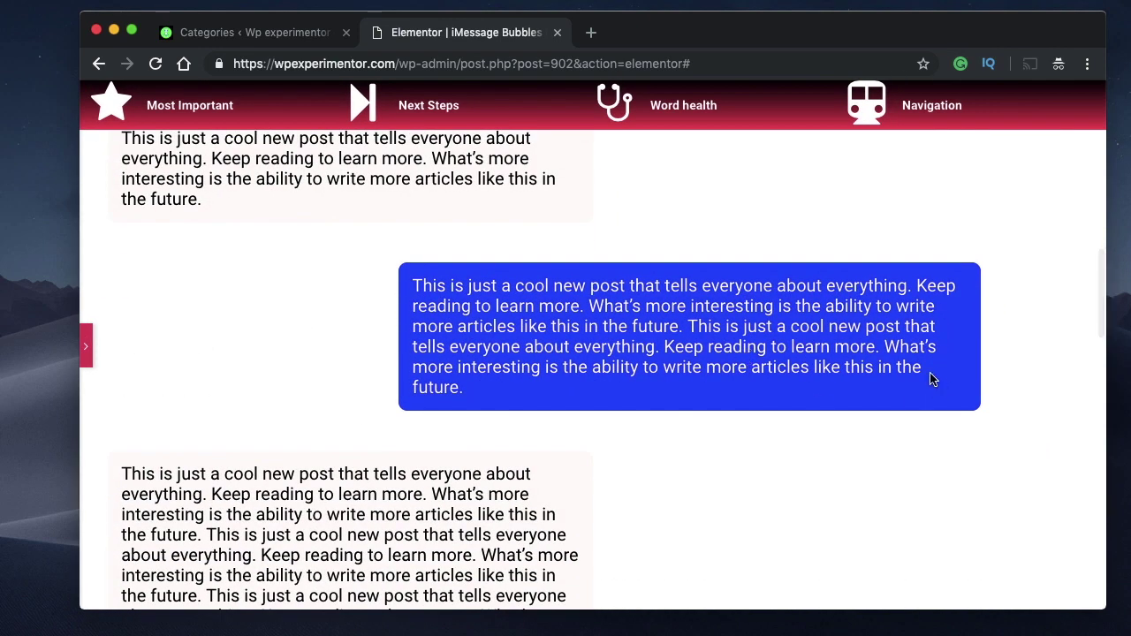
{"action": "scroll", "coordinate": [881, 575], "scroll_direction": "down", "scroll_amount": 4}
{"action": "scroll", "coordinate": [879, 570], "scroll_direction": "up", "scroll_amount": 2}
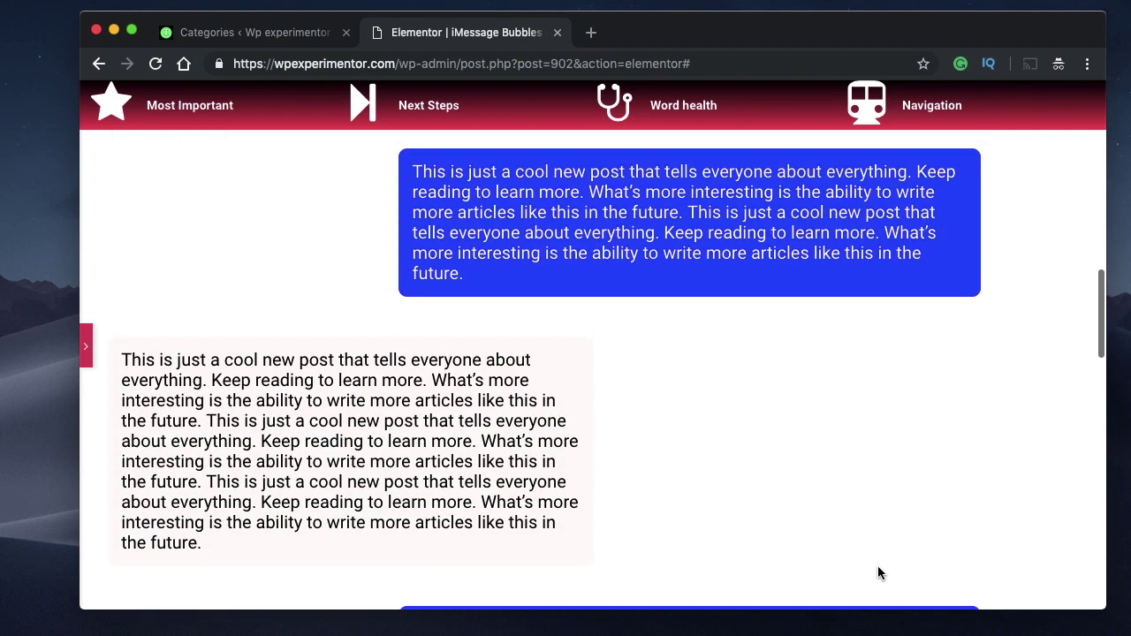
{"action": "scroll", "coordinate": [871, 399], "scroll_direction": "up", "scroll_amount": 5}
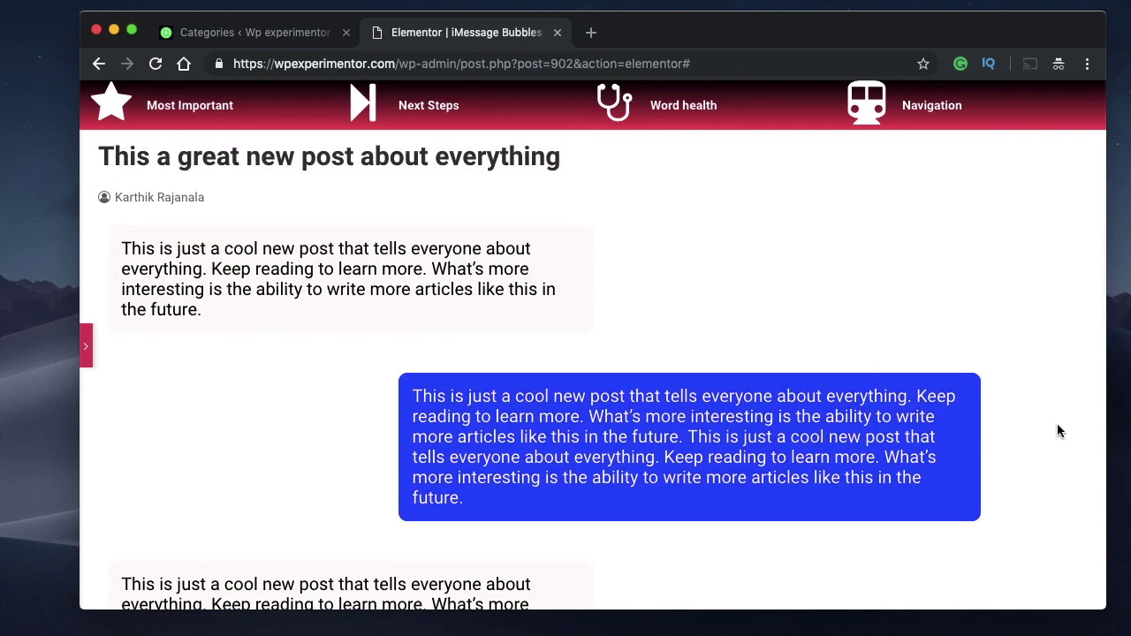
Step: Set the left offset in the nth-child(even) rule back to 40% and check it in the full-width preview
{"action": "left_click", "coordinate": [88, 346]}
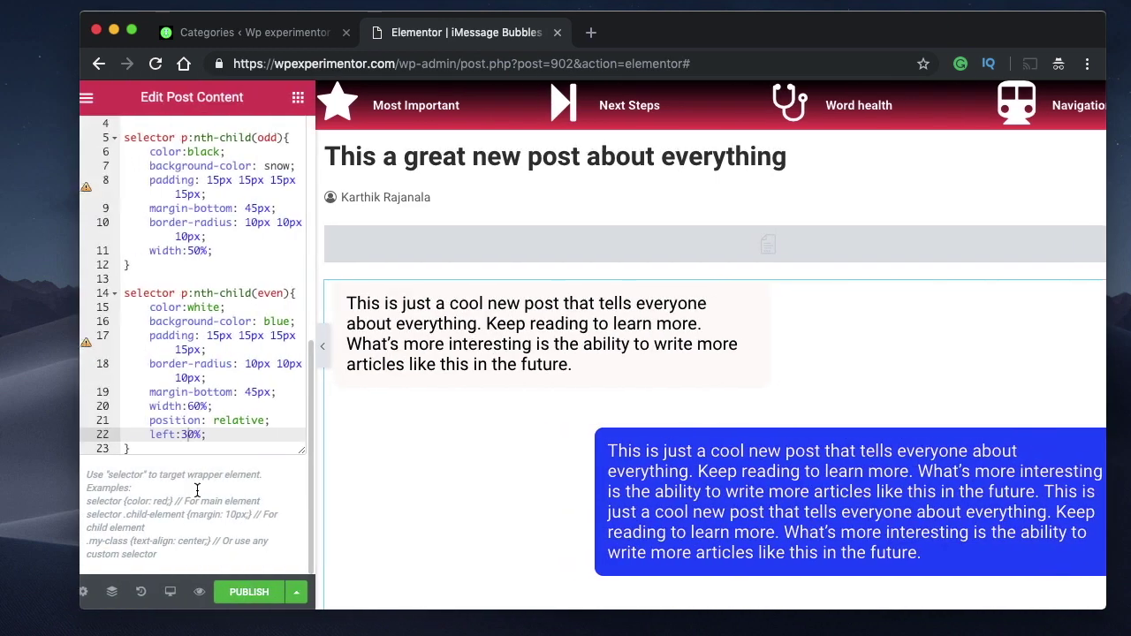
{"action": "left_click", "coordinate": [334, 346]}
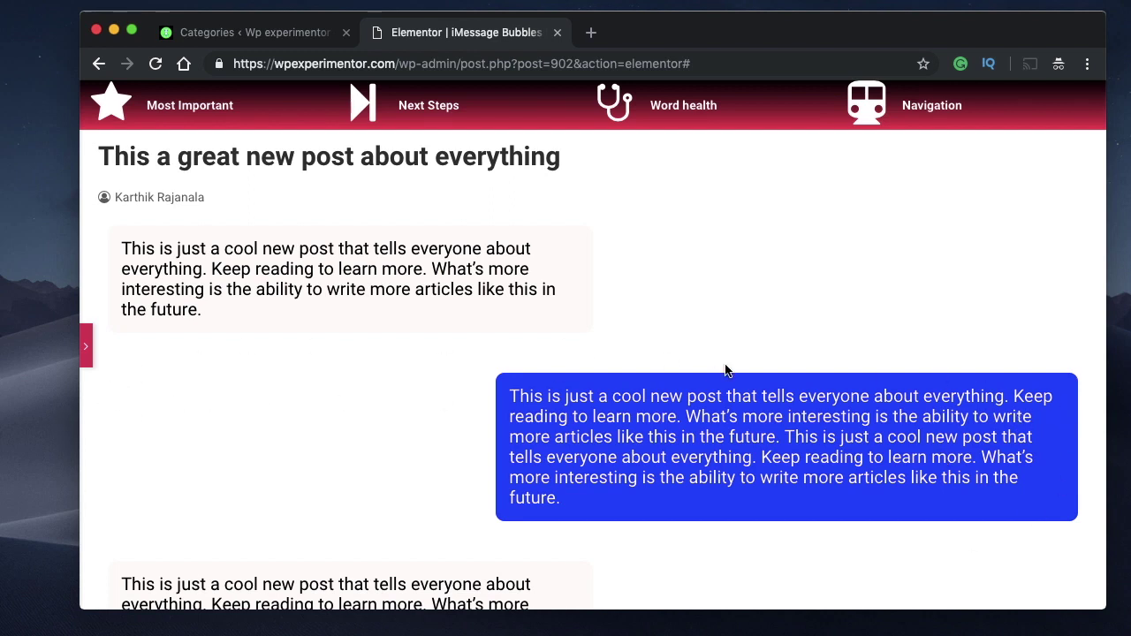
{"action": "left_click", "coordinate": [87, 341]}
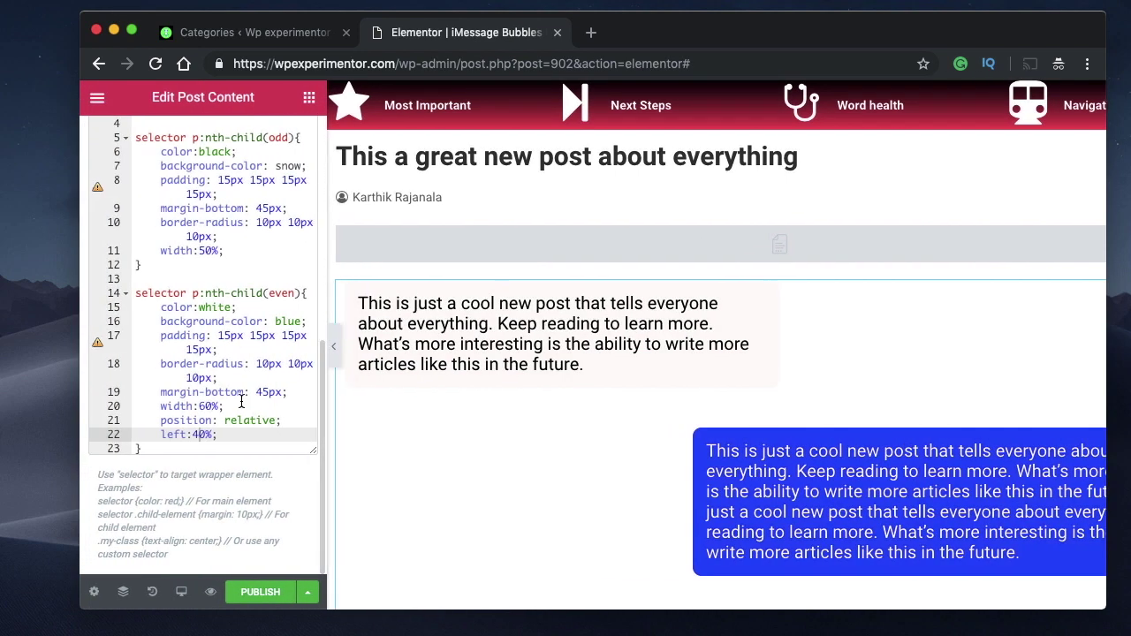
Step: Compare the width and left percentages in the nth-child(even) rule and examine the alternating bubbles down the full-width preview
{"action": "double_click", "coordinate": [202, 406]}
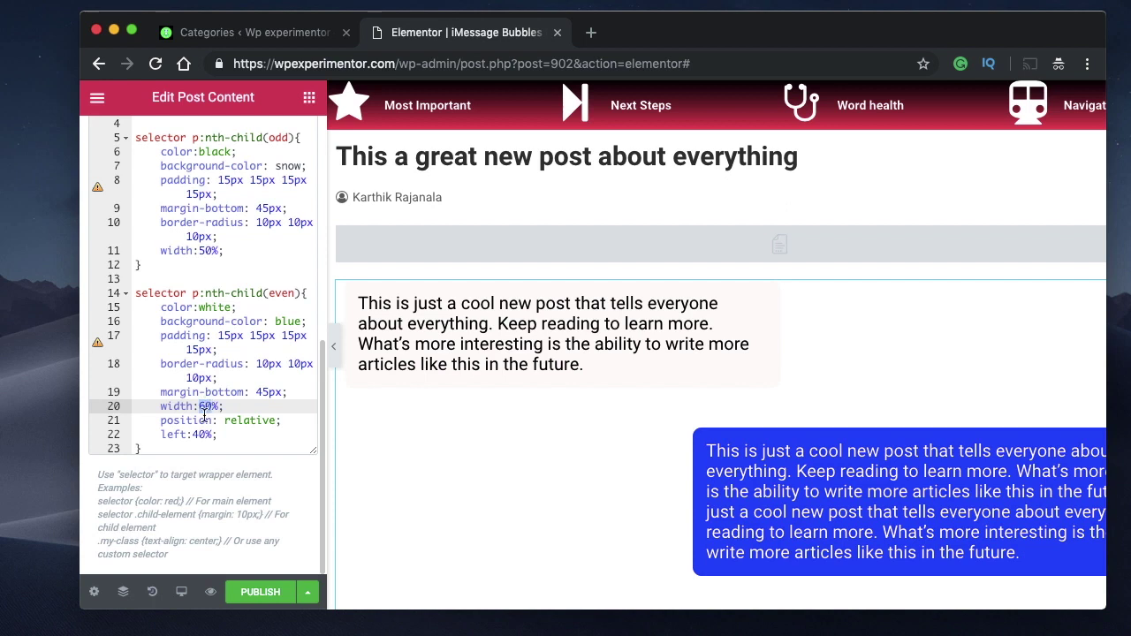
{"action": "double_click", "coordinate": [199, 435]}
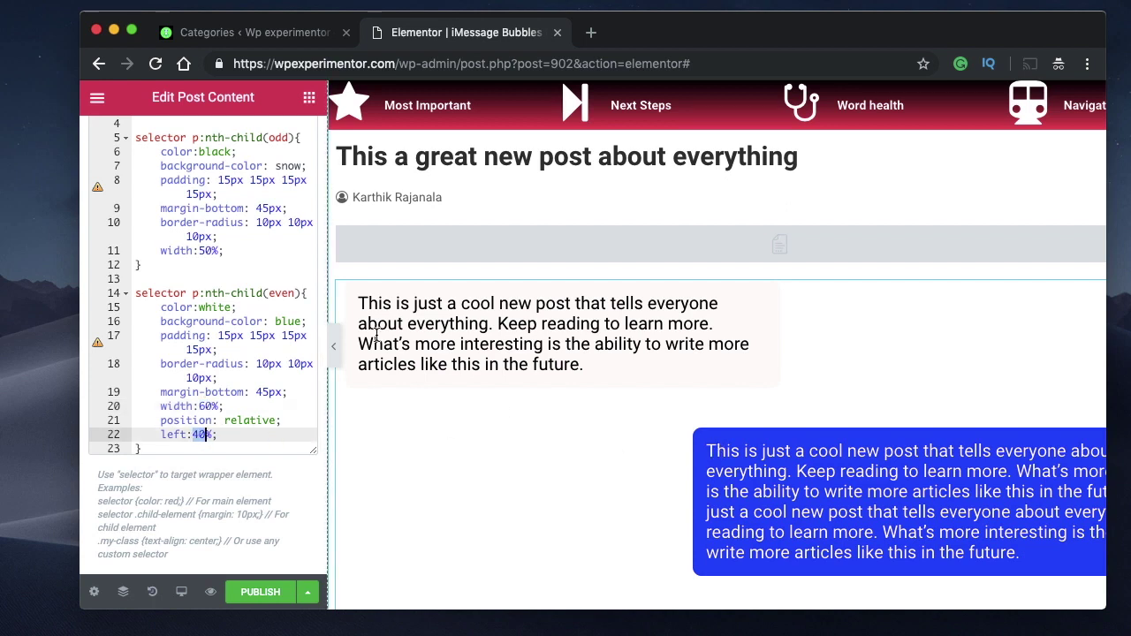
{"action": "left_click", "coordinate": [333, 348]}
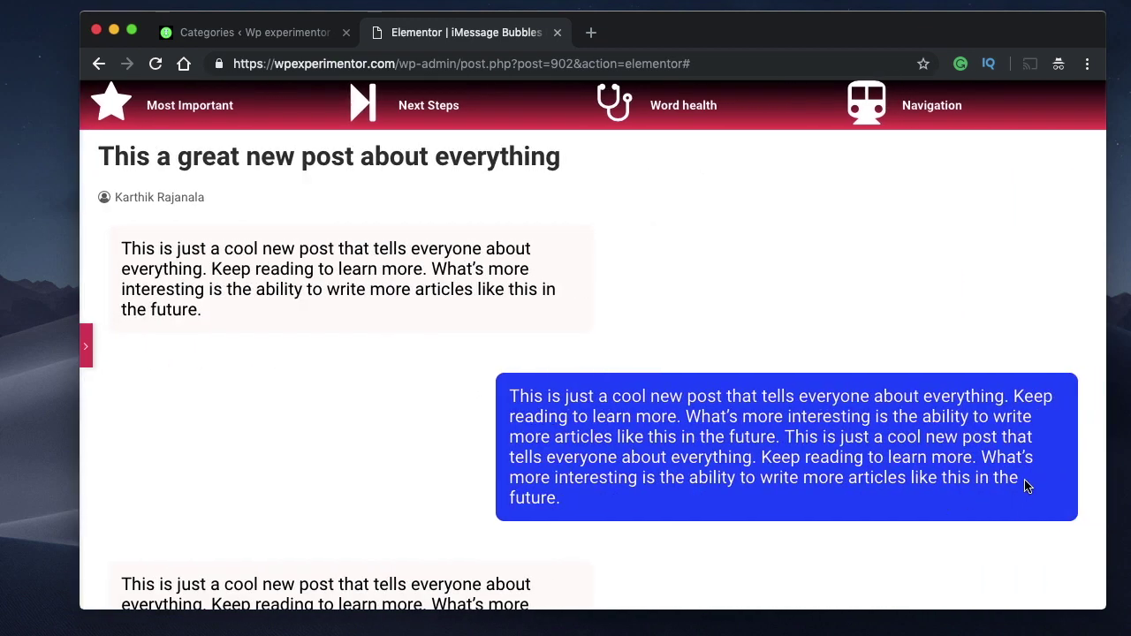
{"action": "scroll", "coordinate": [309, 424], "scroll_direction": "down", "scroll_amount": 2}
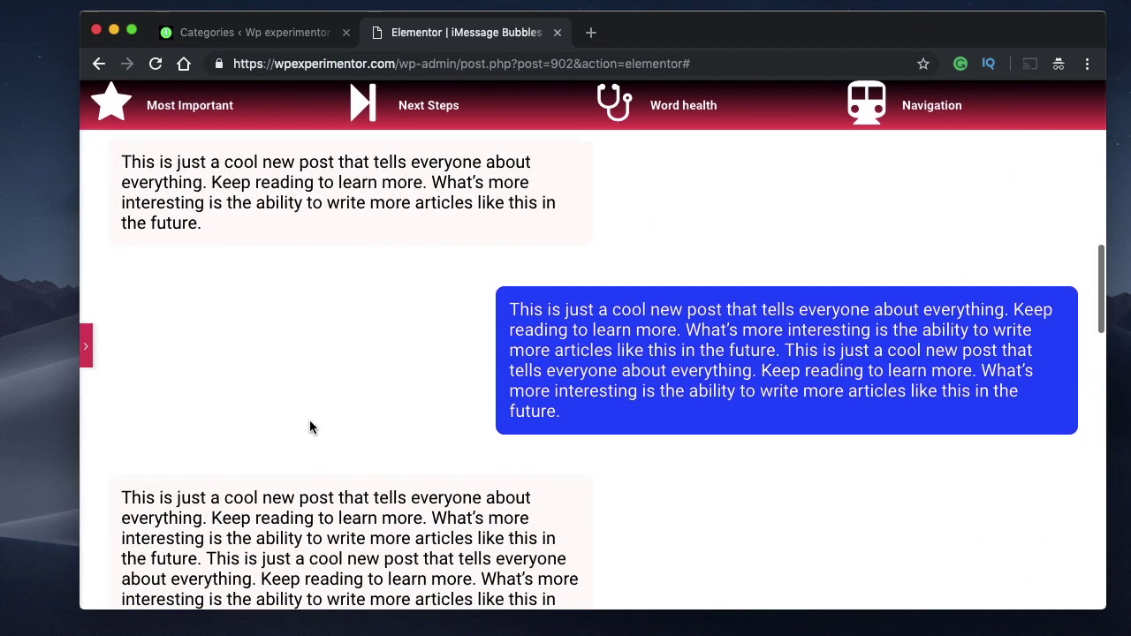
{"action": "scroll", "coordinate": [309, 424], "scroll_direction": "down", "scroll_amount": 5}
{"action": "scroll", "coordinate": [309, 421], "scroll_direction": "down", "scroll_amount": 10}
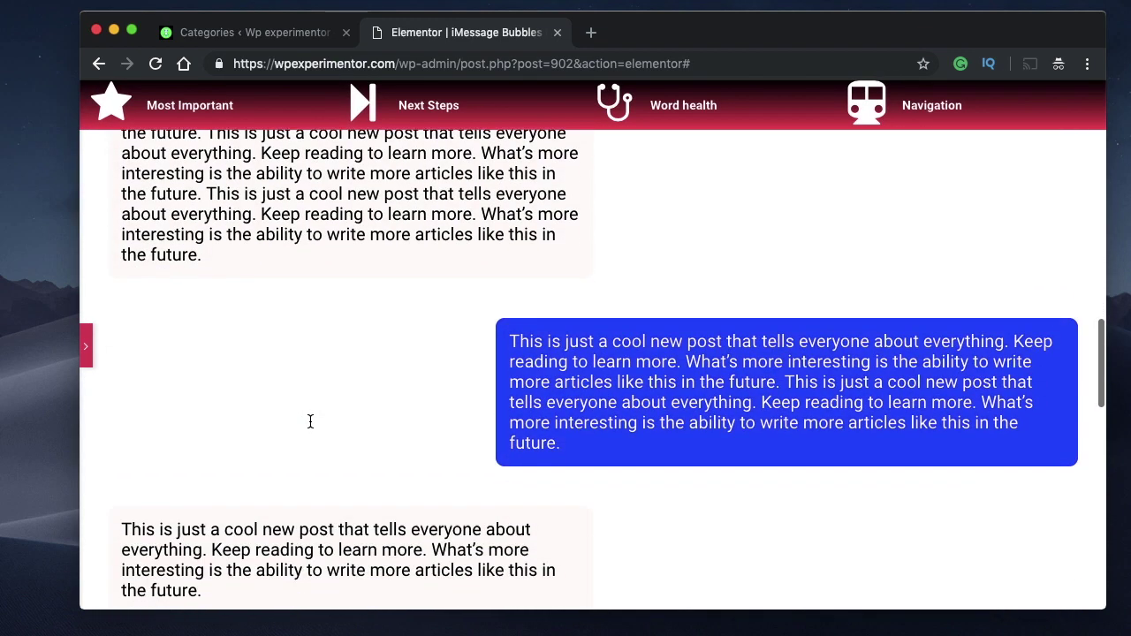
{"action": "scroll", "coordinate": [311, 422], "scroll_direction": "up", "scroll_amount": 15}
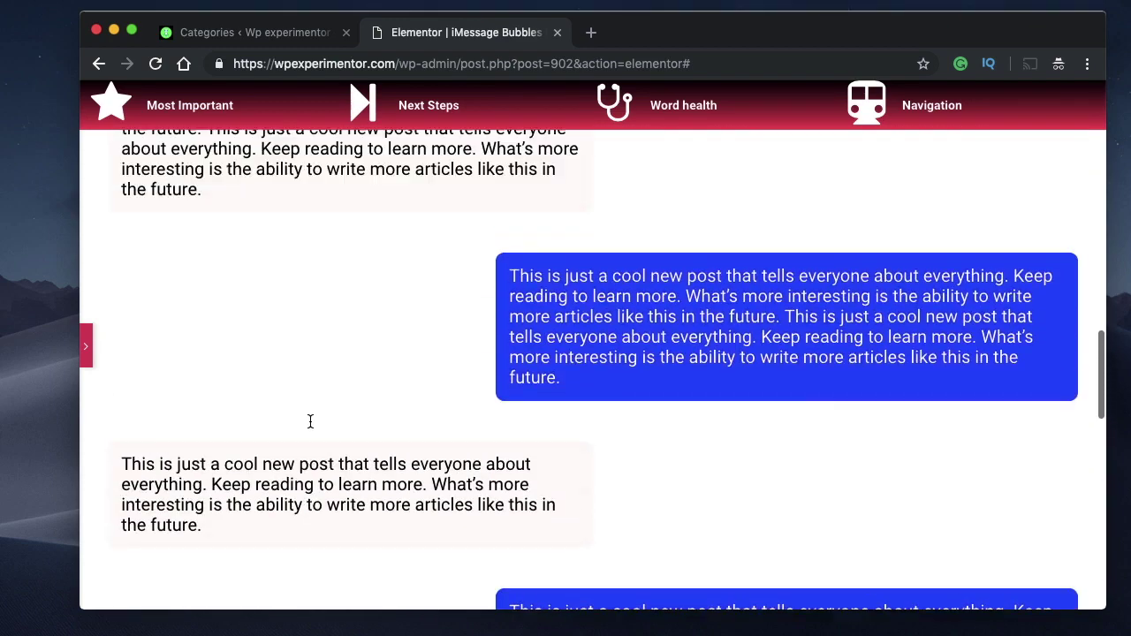
Step: Examine the paragraph text in the alternating snow and blue bubbles down the full-width preview
{"action": "scroll", "coordinate": [585, 461], "scroll_direction": "down", "scroll_amount": 3}
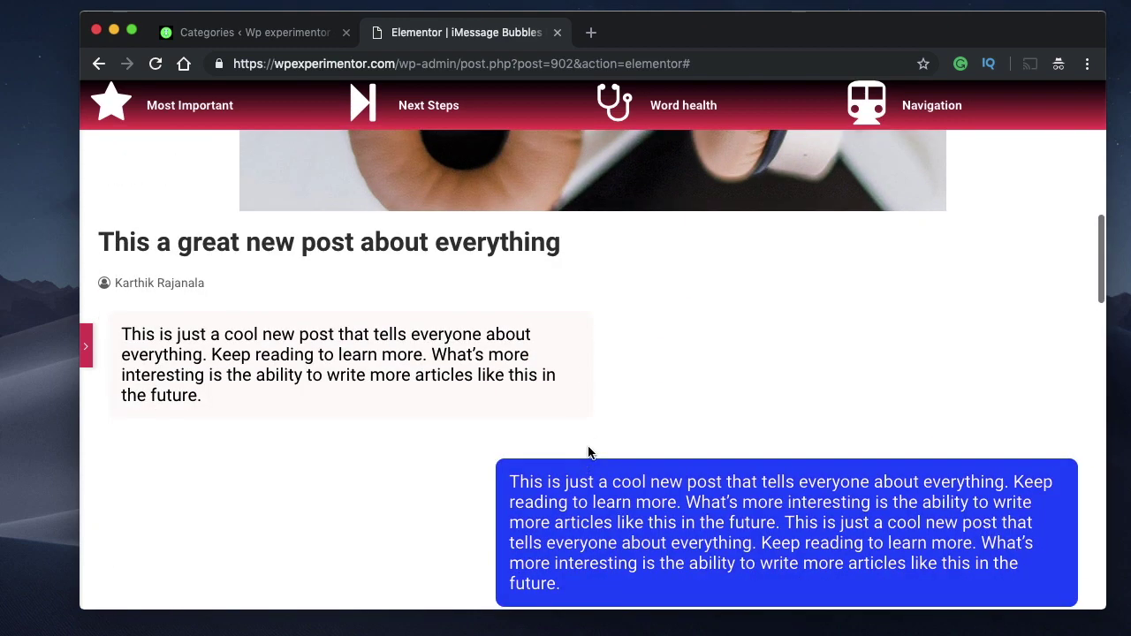
{"action": "triple_click", "coordinate": [436, 373]}
{"action": "triple_click", "coordinate": [436, 373]}
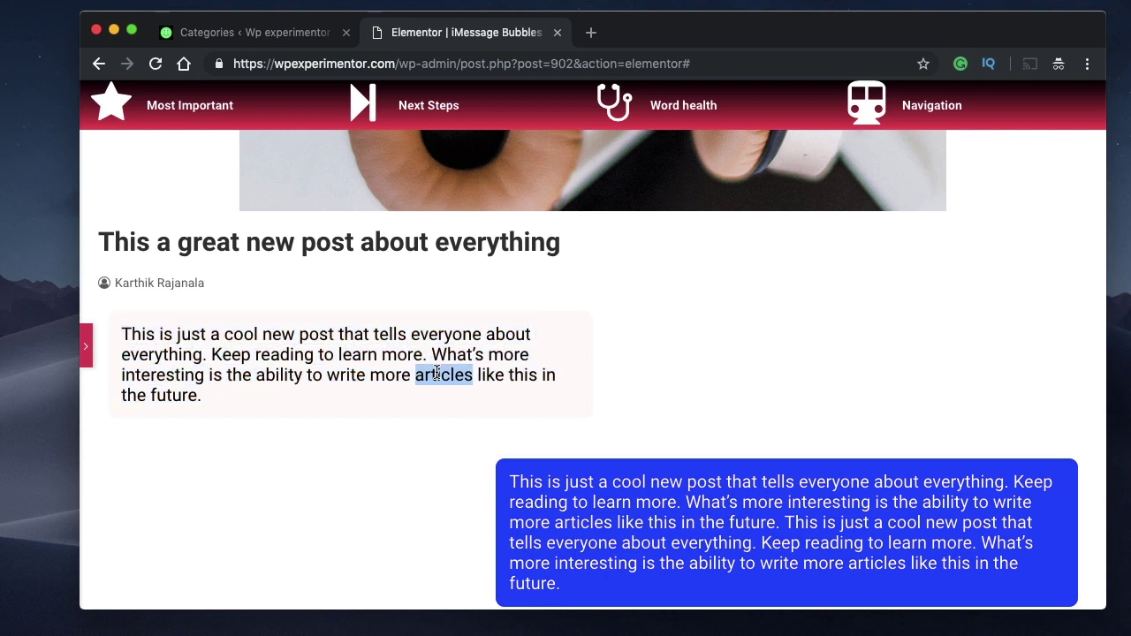
{"action": "scroll", "coordinate": [437, 373], "scroll_direction": "down", "scroll_amount": 5}
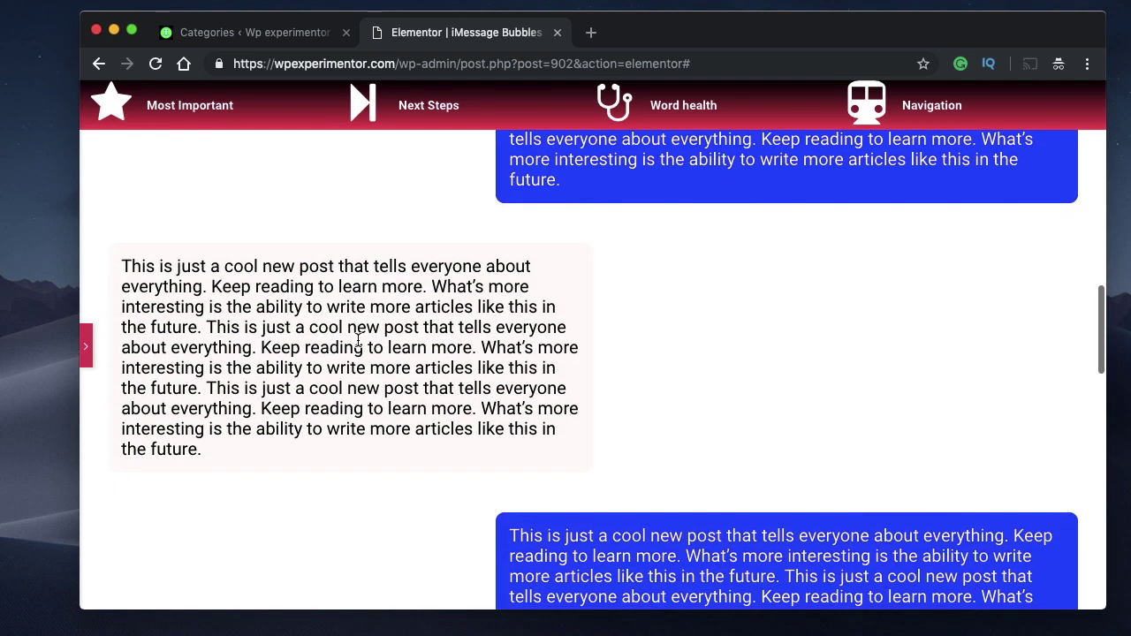
{"action": "triple_click", "coordinate": [360, 347]}
{"action": "scroll", "coordinate": [360, 347], "scroll_direction": "down", "scroll_amount": 3}
{"action": "triple_click", "coordinate": [771, 339]}
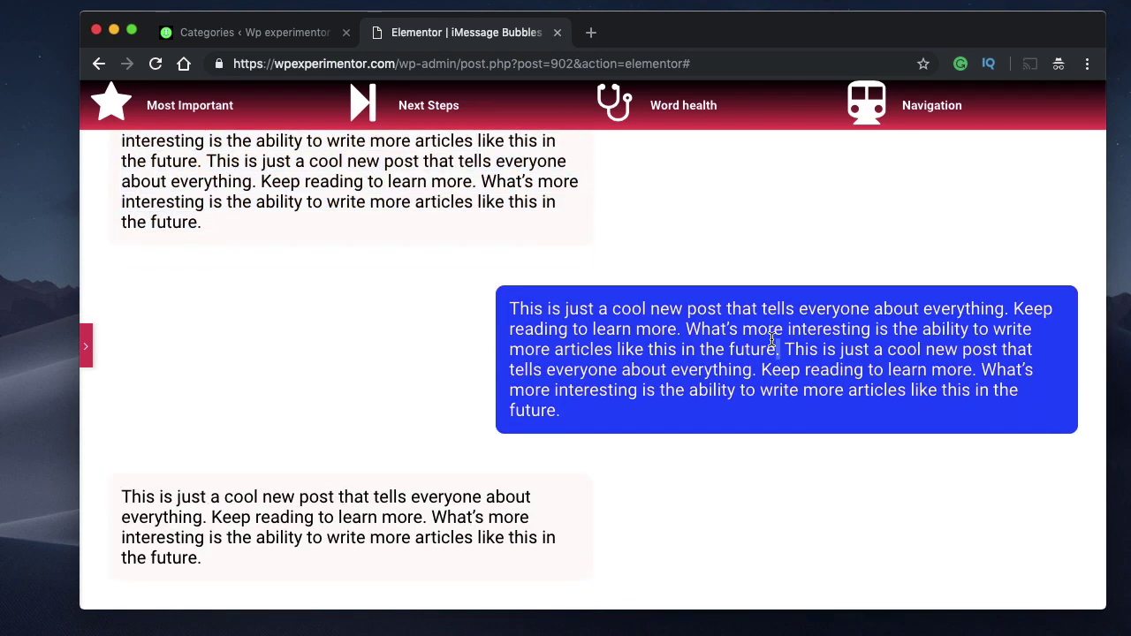
{"action": "double_click", "coordinate": [452, 514]}
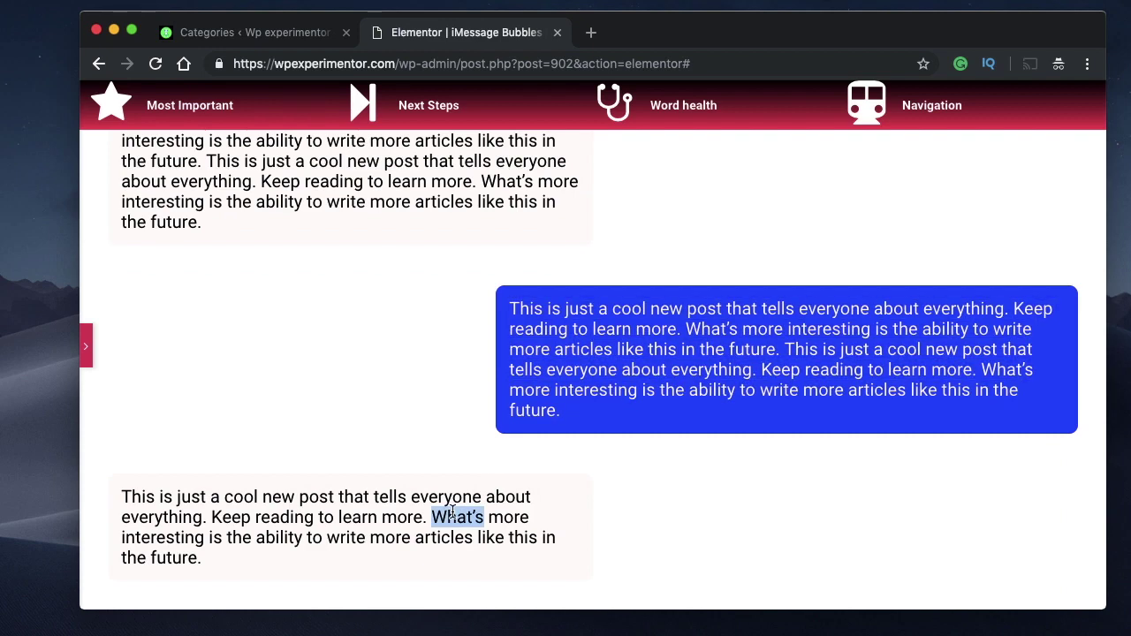
{"action": "scroll", "coordinate": [452, 514], "scroll_direction": "down", "scroll_amount": 3}
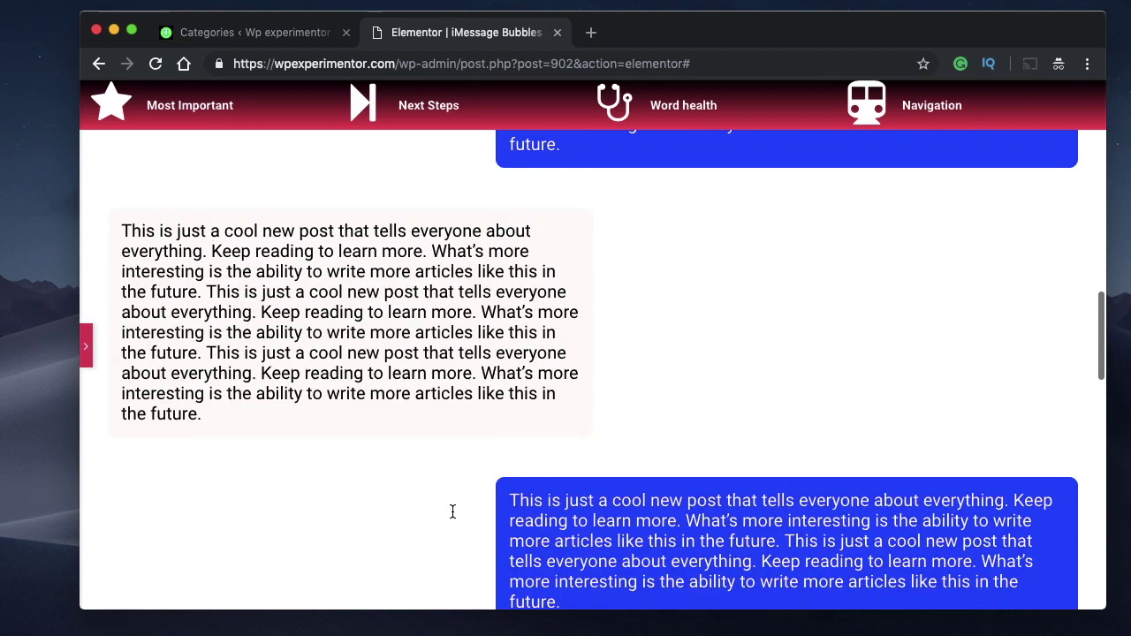
{"action": "double_click", "coordinate": [383, 268]}
{"action": "triple_click", "coordinate": [382, 265]}
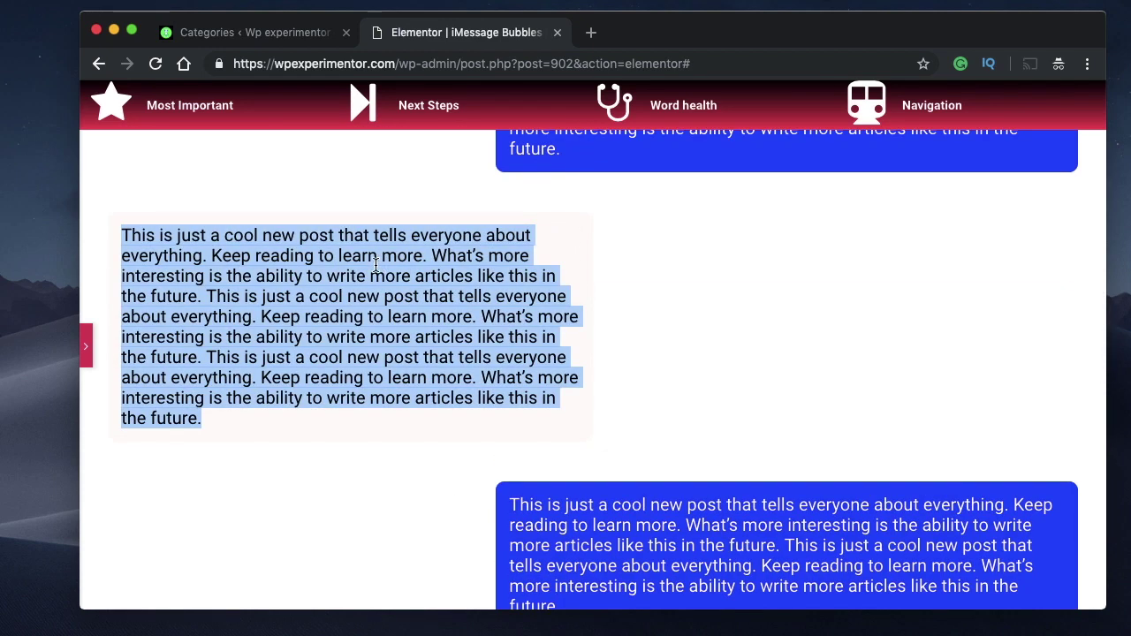
Step: Bring back the widget's editing panel and compare the widths in the odd and even rules with the bubbles in the preview
{"action": "left_click", "coordinate": [86, 345]}
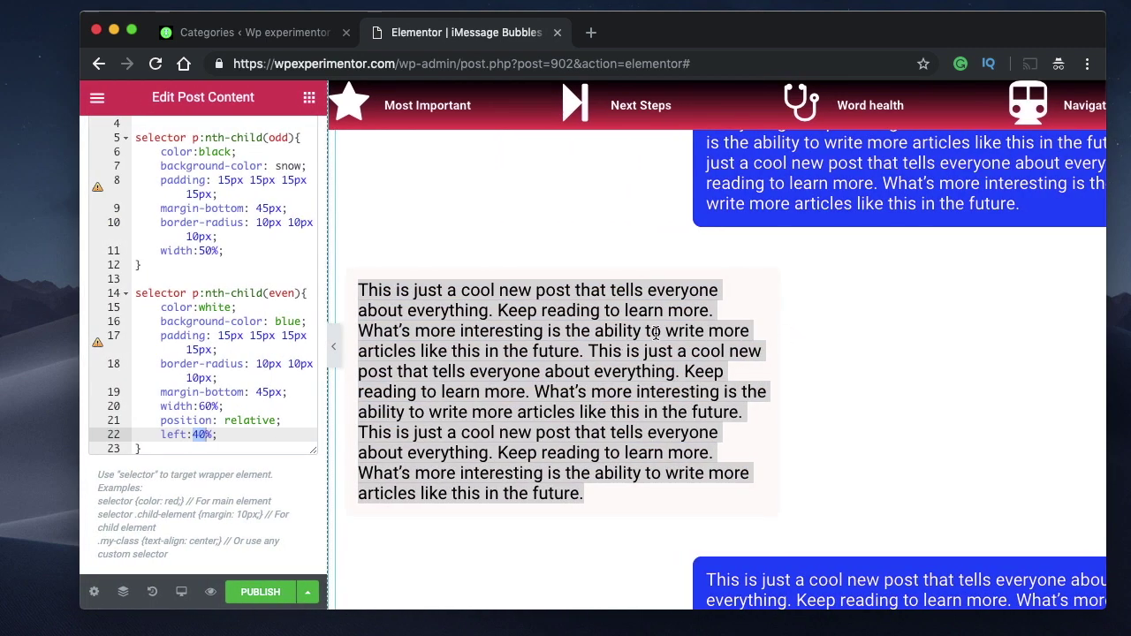
{"action": "left_click", "coordinate": [271, 432]}
{"action": "scroll", "coordinate": [724, 486], "scroll_direction": "down", "scroll_amount": 3}
{"action": "scroll", "coordinate": [835, 448], "scroll_direction": "down", "scroll_amount": 4}
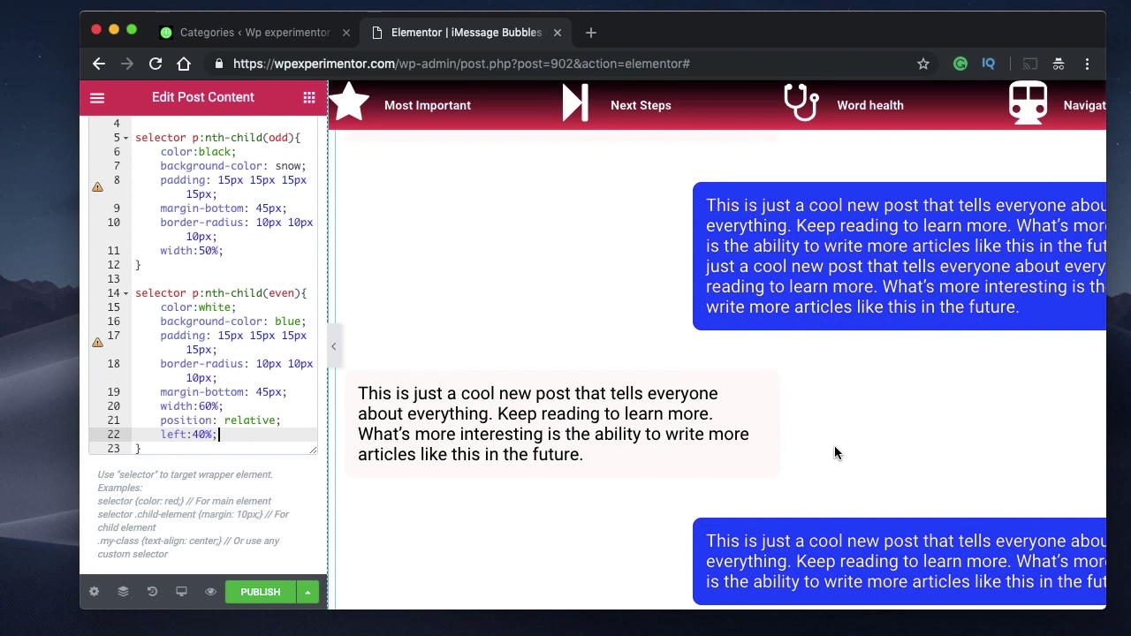
{"action": "scroll", "coordinate": [834, 497], "scroll_direction": "down", "scroll_amount": 5}
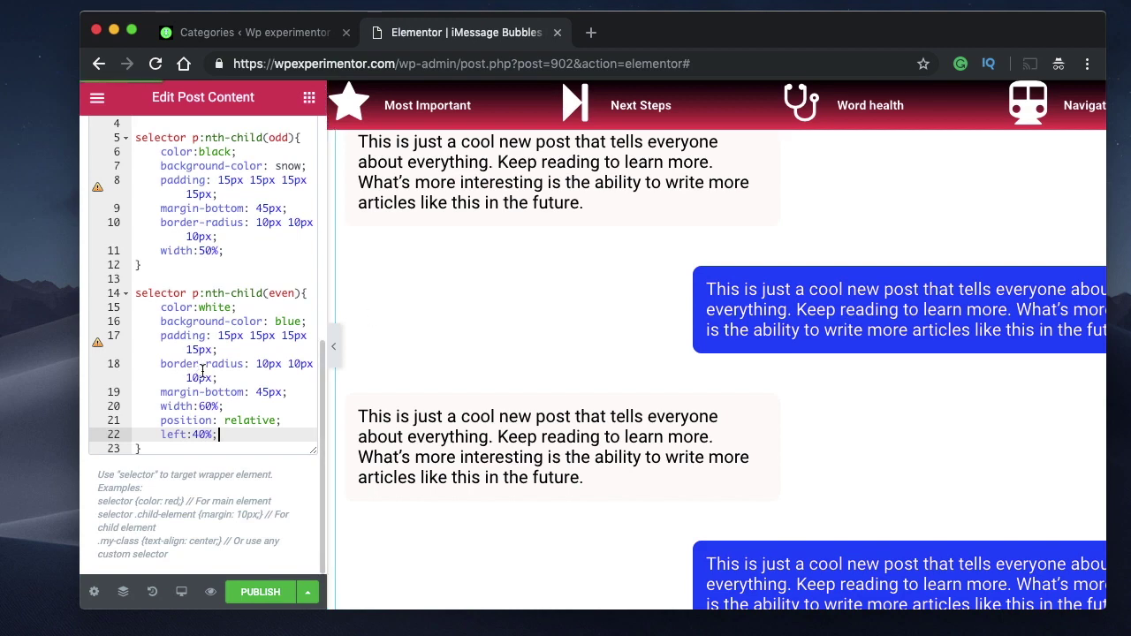
{"action": "left_click", "coordinate": [232, 407]}
{"action": "scroll", "coordinate": [747, 289], "scroll_direction": "down", "scroll_amount": 3}
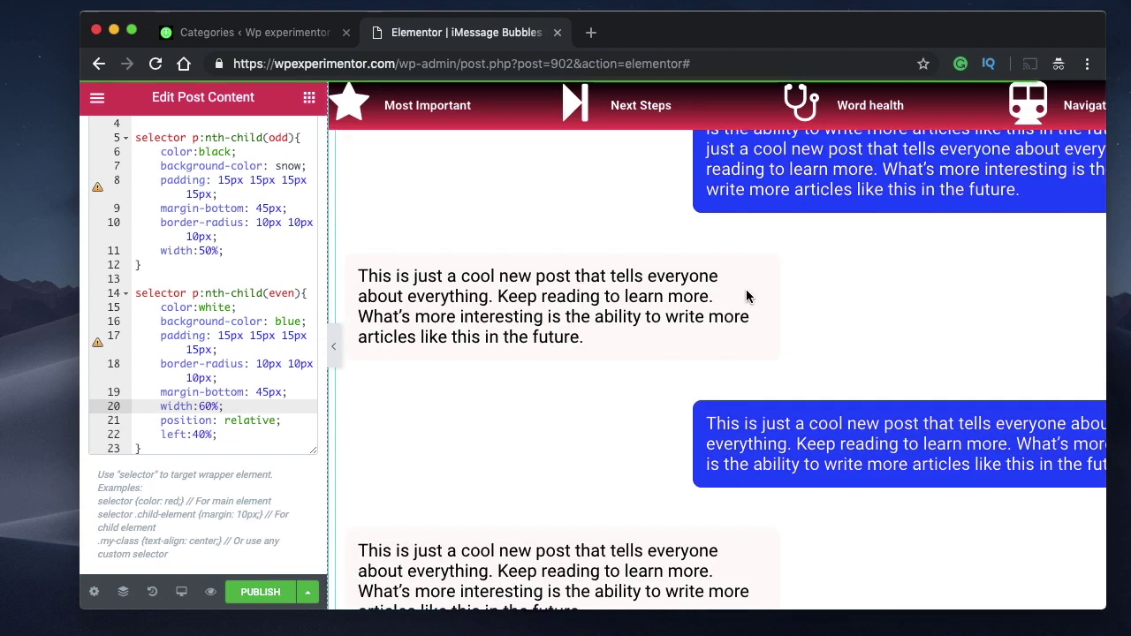
{"action": "left_click", "coordinate": [247, 255]}
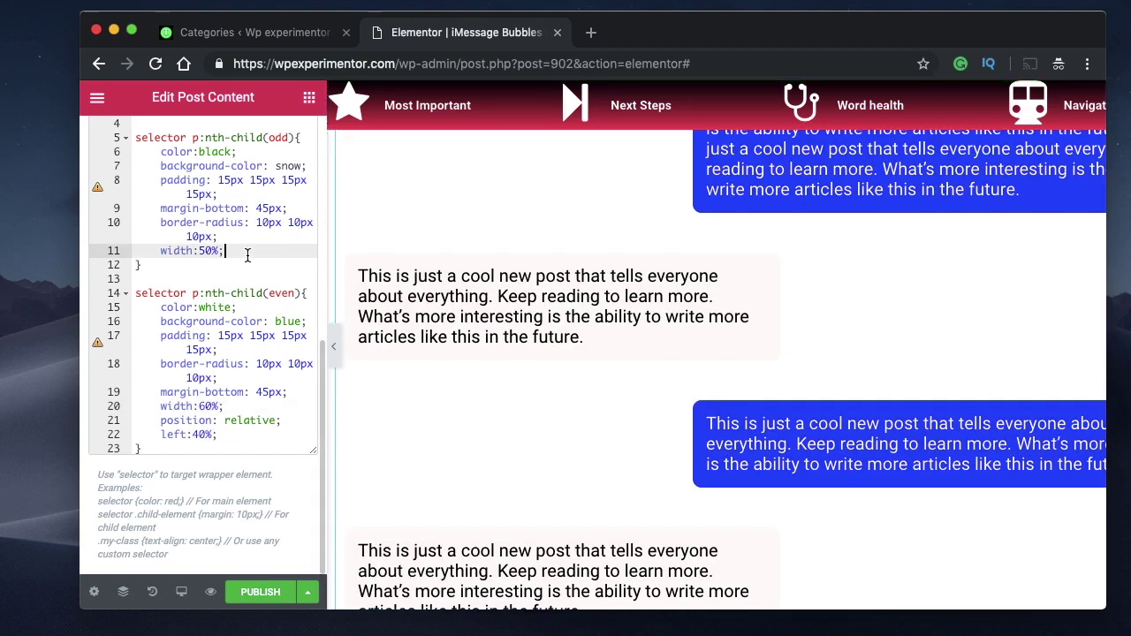
{"action": "left_click", "coordinate": [205, 408]}
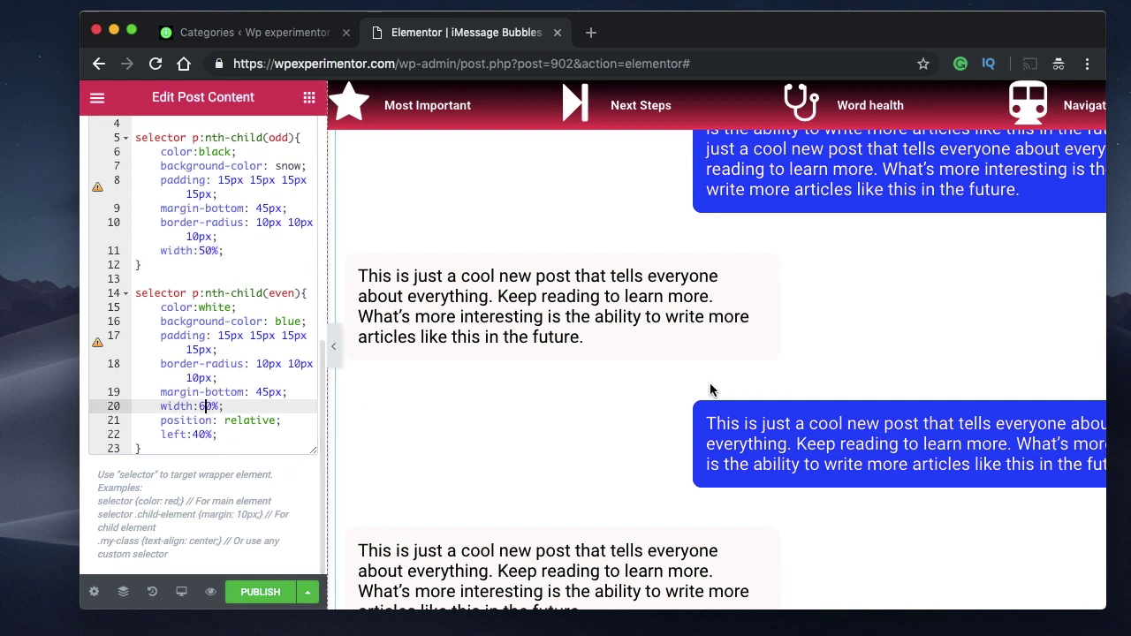
{"action": "scroll", "coordinate": [709, 386], "scroll_direction": "up", "scroll_amount": 3}
{"action": "scroll", "coordinate": [777, 308], "scroll_direction": "up", "scroll_amount": 8}
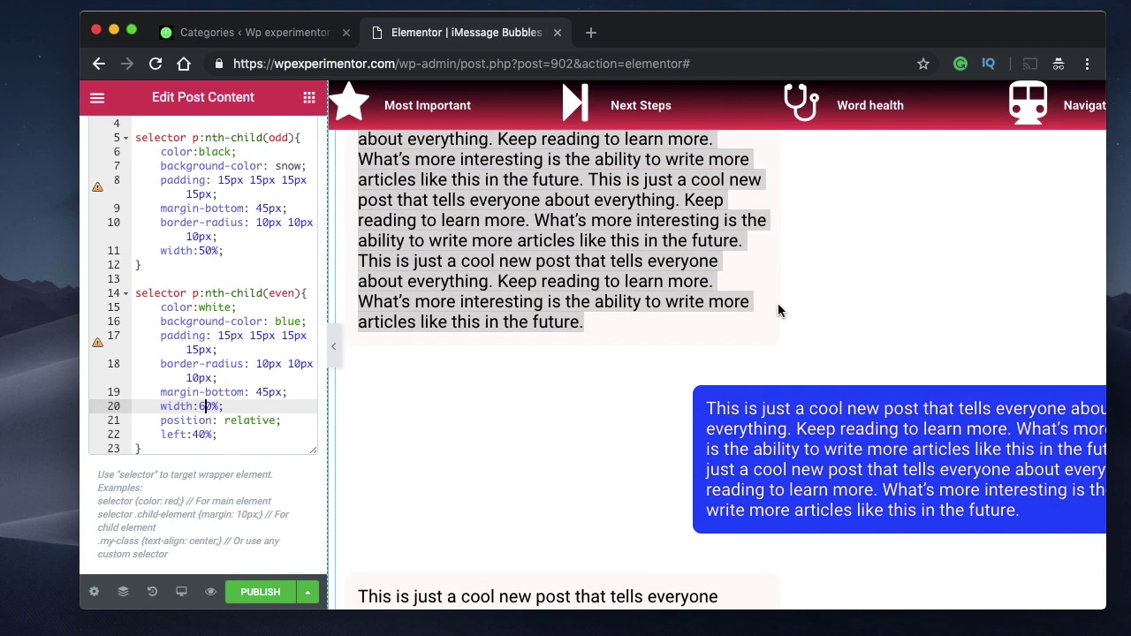
{"action": "scroll", "coordinate": [751, 396], "scroll_direction": "up", "scroll_amount": 5}
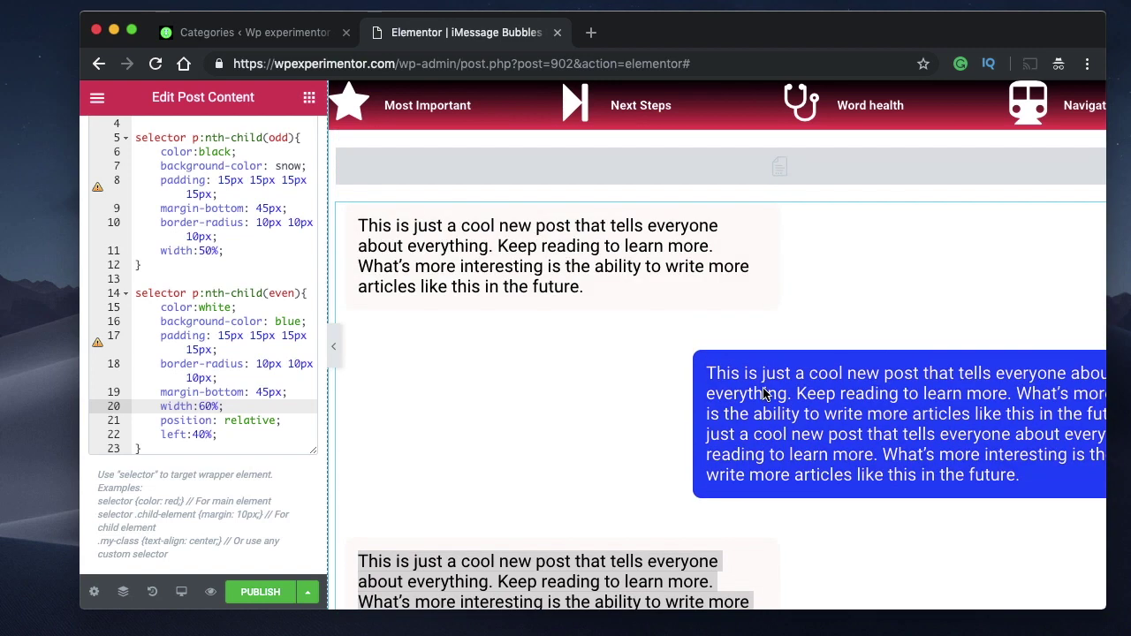
Step: Review the padding, border-radius and width declarations of the nth-child(even) rule against the whole post preview, from featured image to last bubble
{"action": "left_click", "coordinate": [180, 349]}
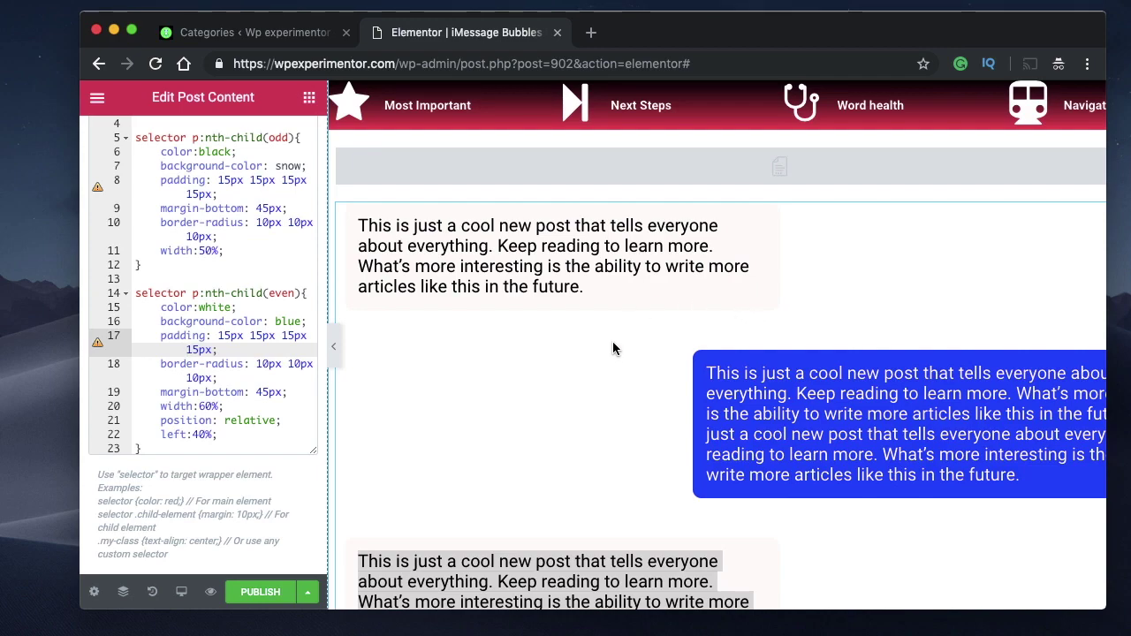
{"action": "scroll", "coordinate": [613, 349], "scroll_direction": "up", "scroll_amount": 5}
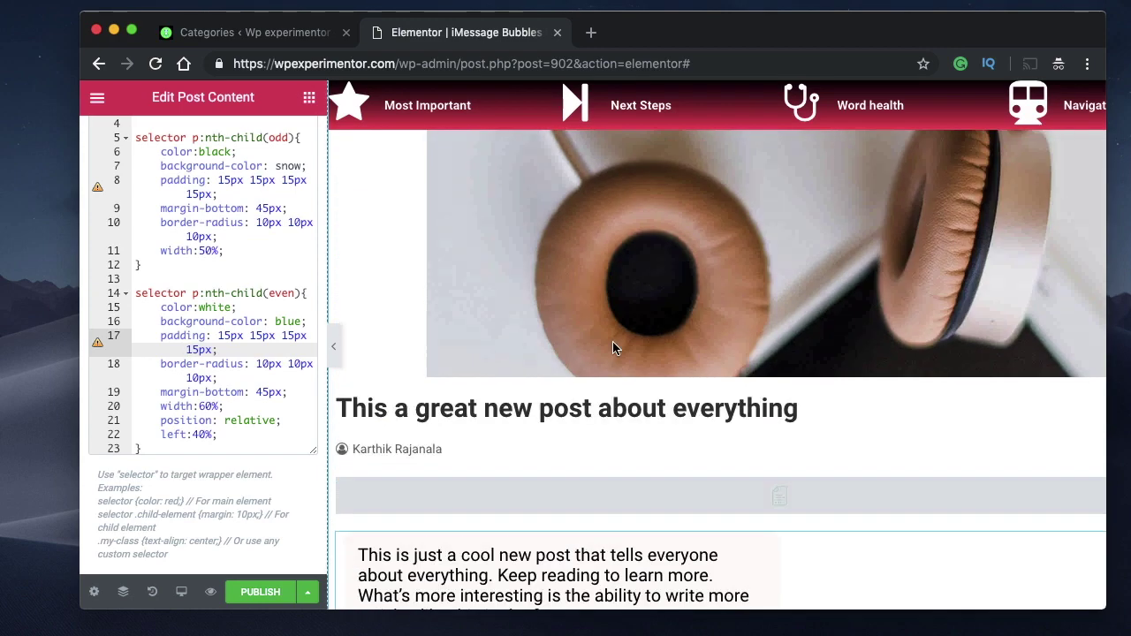
{"action": "scroll", "coordinate": [669, 327], "scroll_direction": "down", "scroll_amount": 3}
{"action": "scroll", "coordinate": [668, 321], "scroll_direction": "down", "scroll_amount": 10}
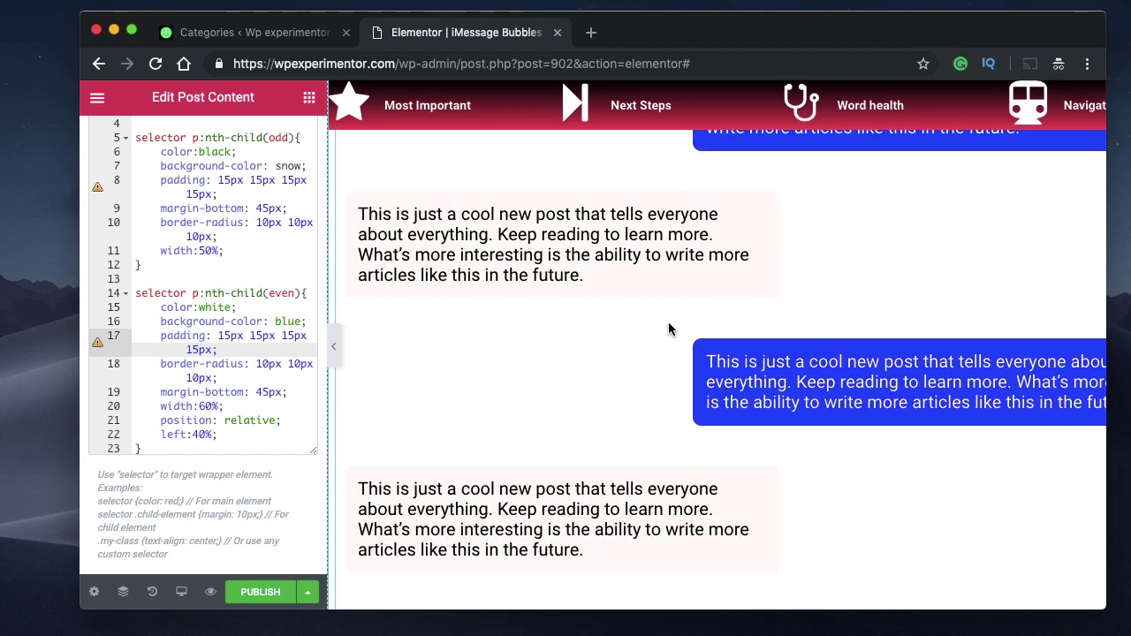
{"action": "scroll", "coordinate": [647, 458], "scroll_direction": "up", "scroll_amount": 5}
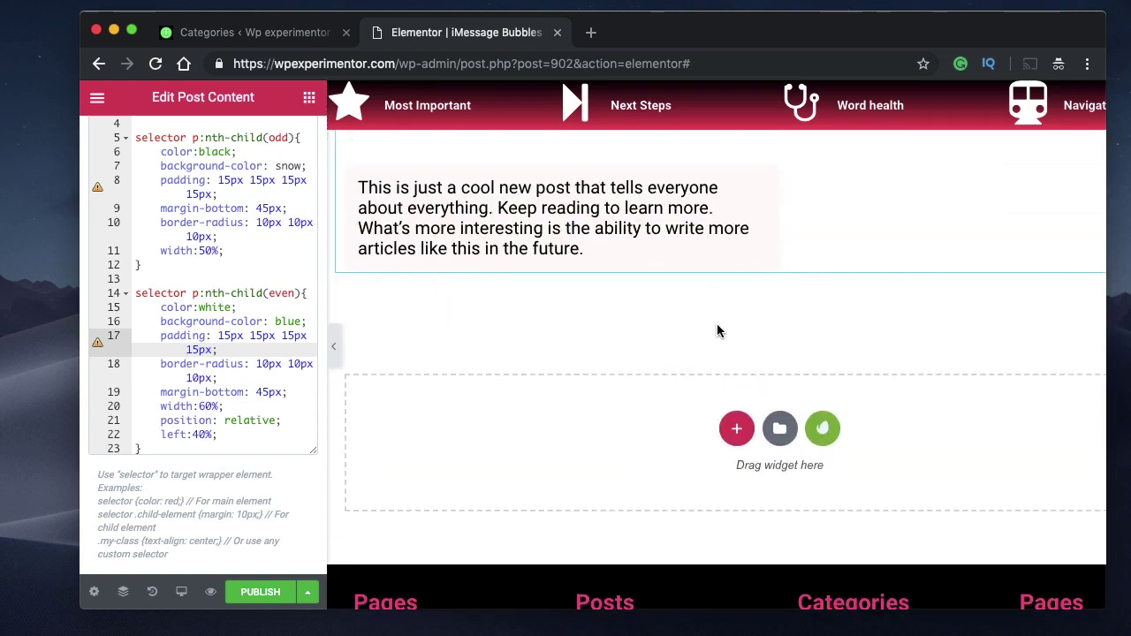
{"action": "scroll", "coordinate": [716, 322], "scroll_direction": "up", "scroll_amount": 2}
{"action": "scroll", "coordinate": [716, 321], "scroll_direction": "up", "scroll_amount": 5}
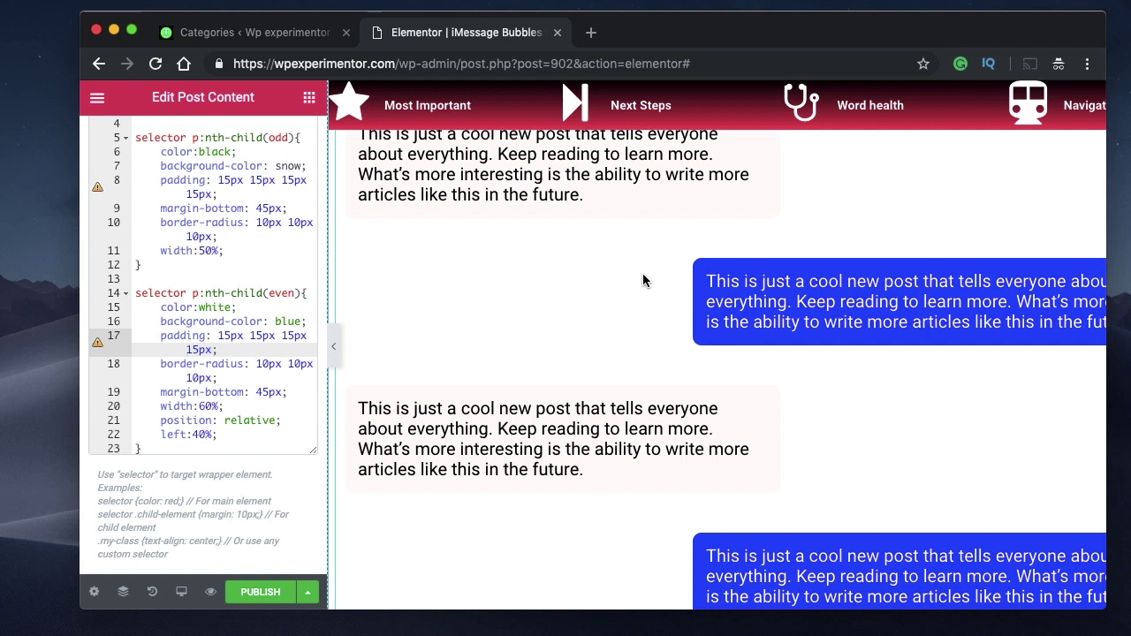
{"action": "scroll", "coordinate": [644, 280], "scroll_direction": "down", "scroll_amount": 2}
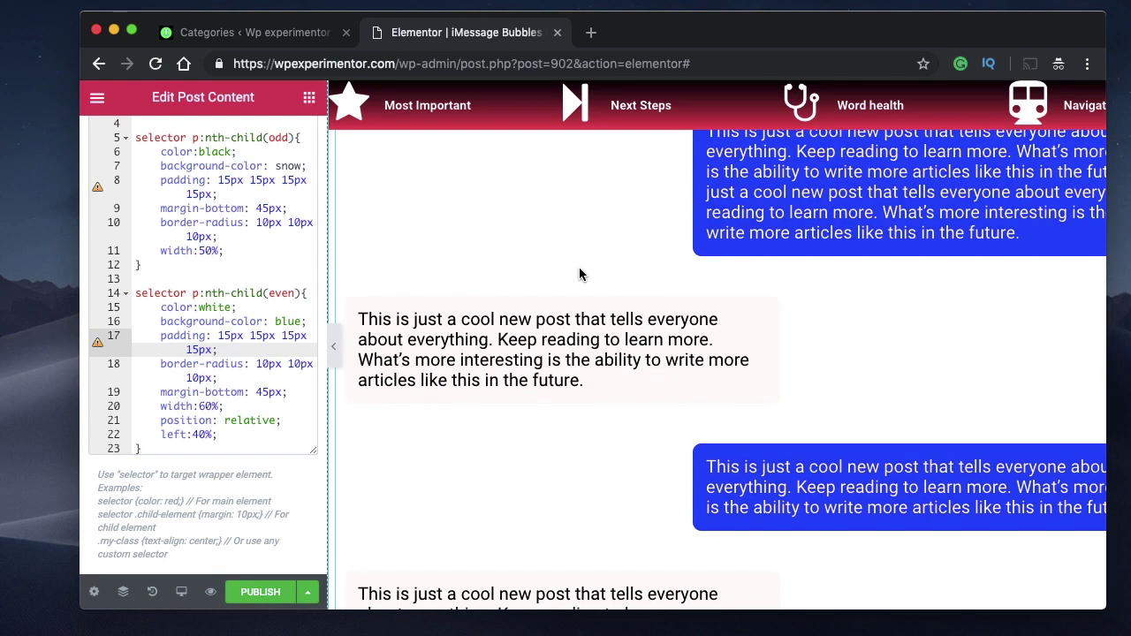
{"action": "left_click", "coordinate": [260, 364]}
{"action": "left_click", "coordinate": [221, 378]}
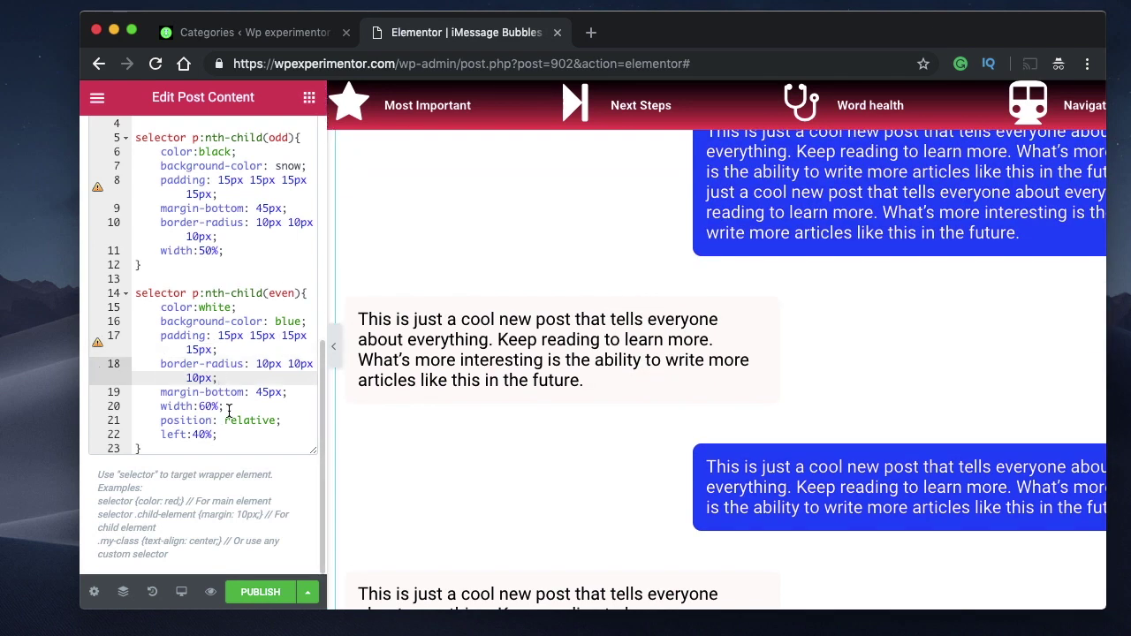
{"action": "left_click", "coordinate": [227, 407]}
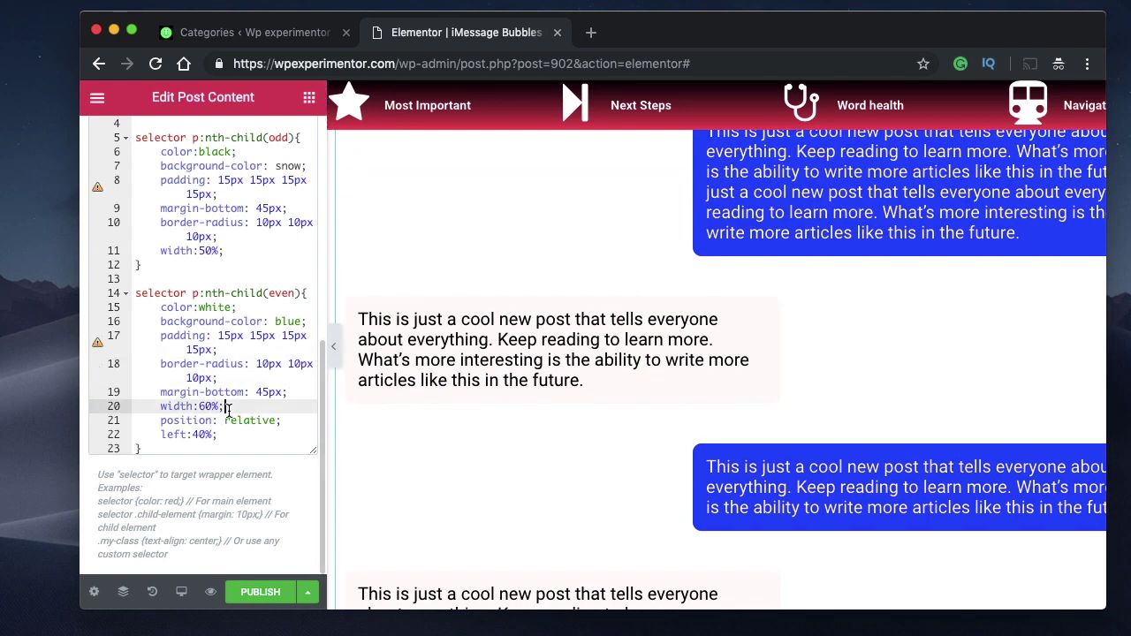
Step: Publish the single template with an include condition of In Category set to interviews
{"action": "left_click", "coordinate": [265, 590]}
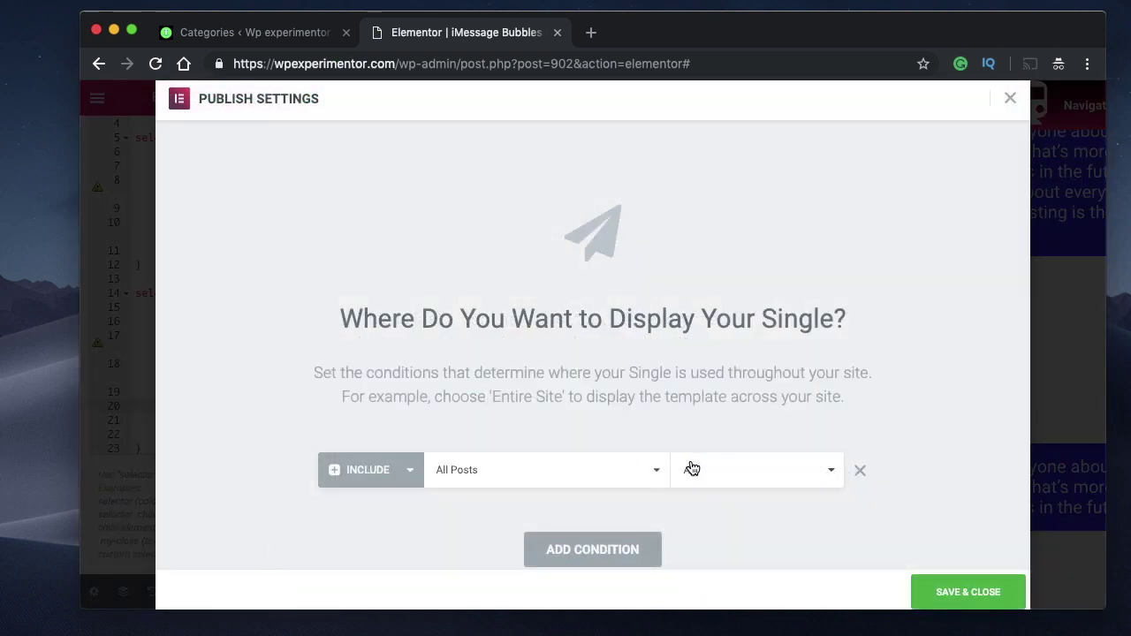
{"action": "left_click", "coordinate": [560, 483]}
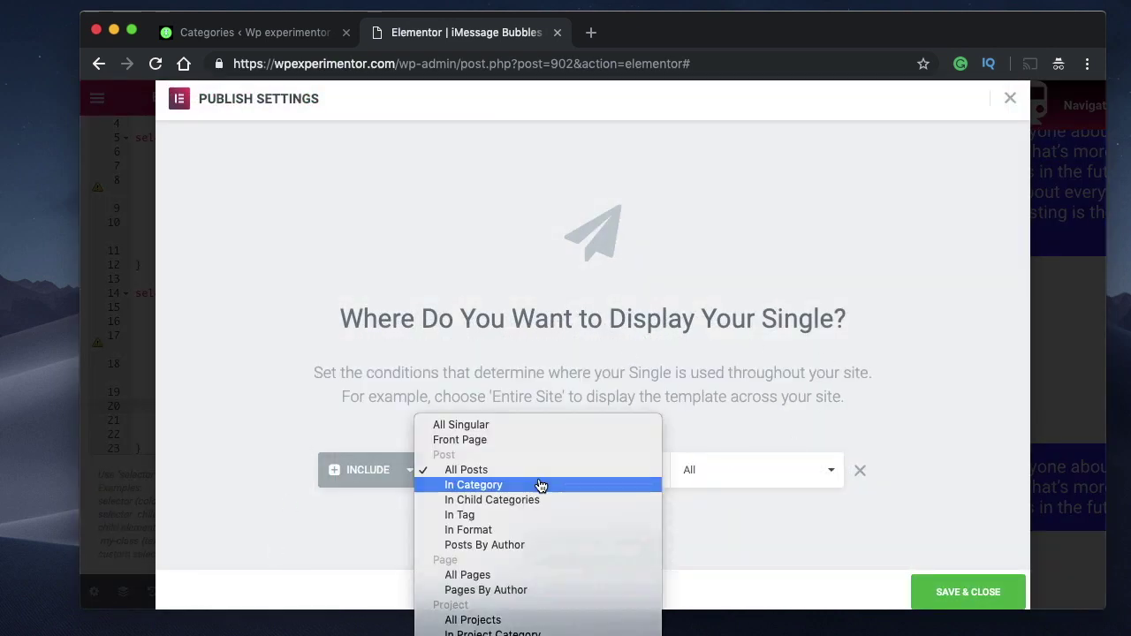
{"action": "left_click", "coordinate": [538, 484]}
{"action": "left_click", "coordinate": [783, 470]}
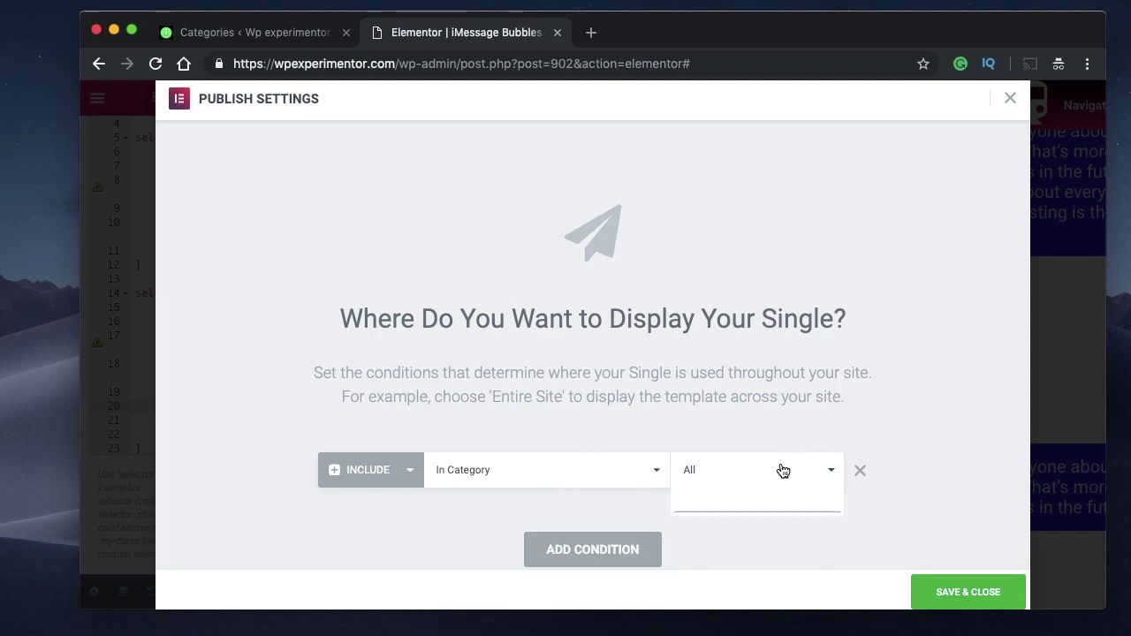
{"action": "type", "text": "in"}
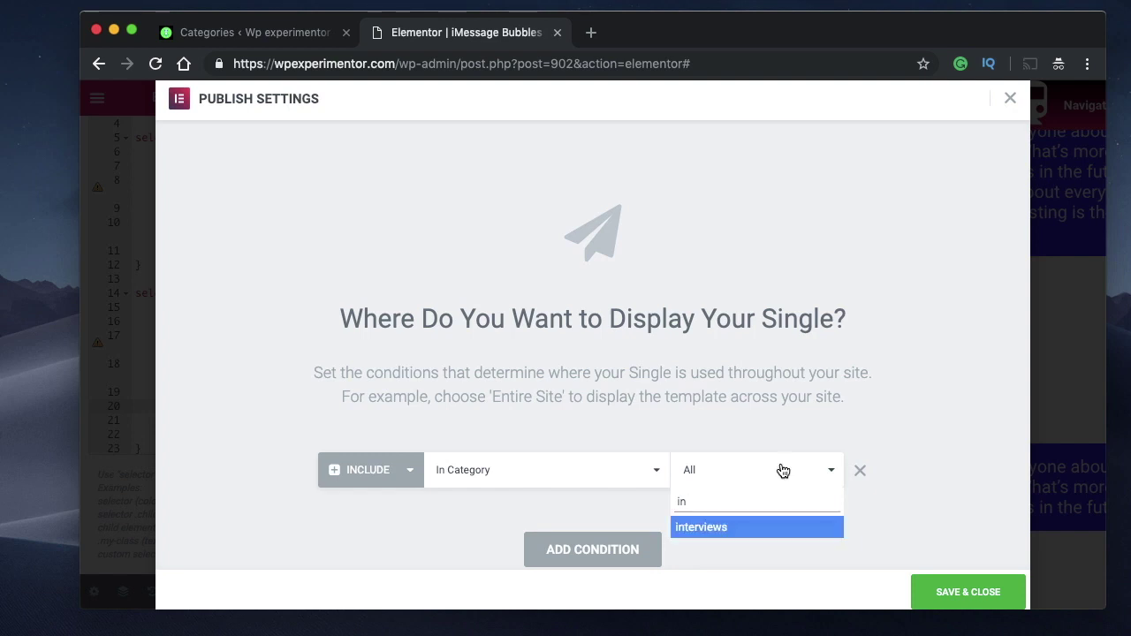
{"action": "left_click", "coordinate": [772, 527]}
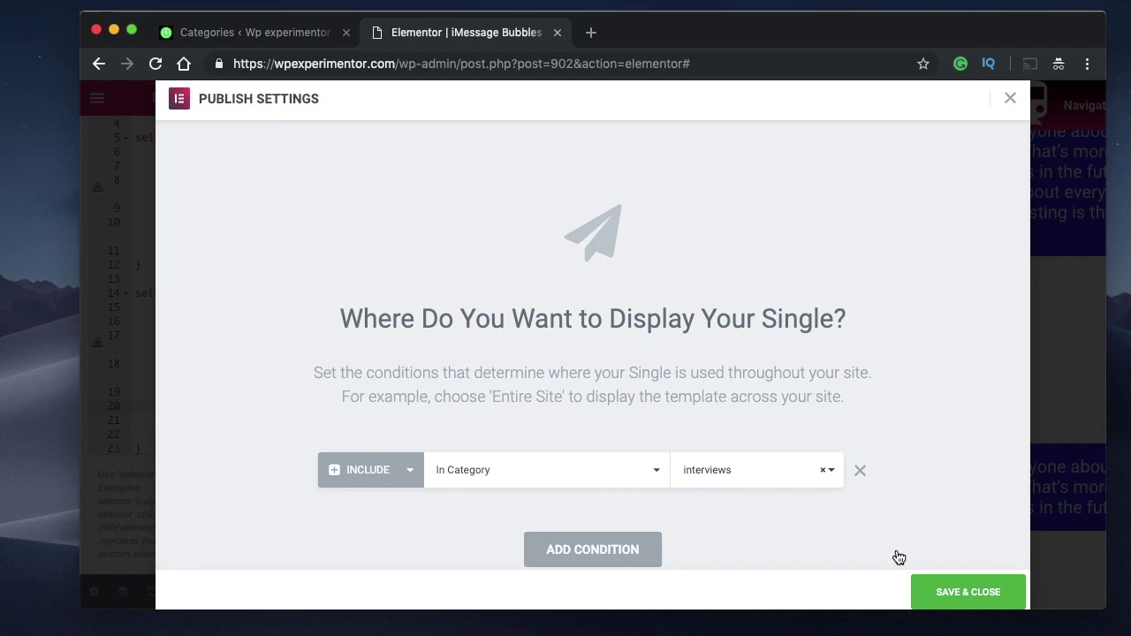
{"action": "left_click", "coordinate": [978, 595]}
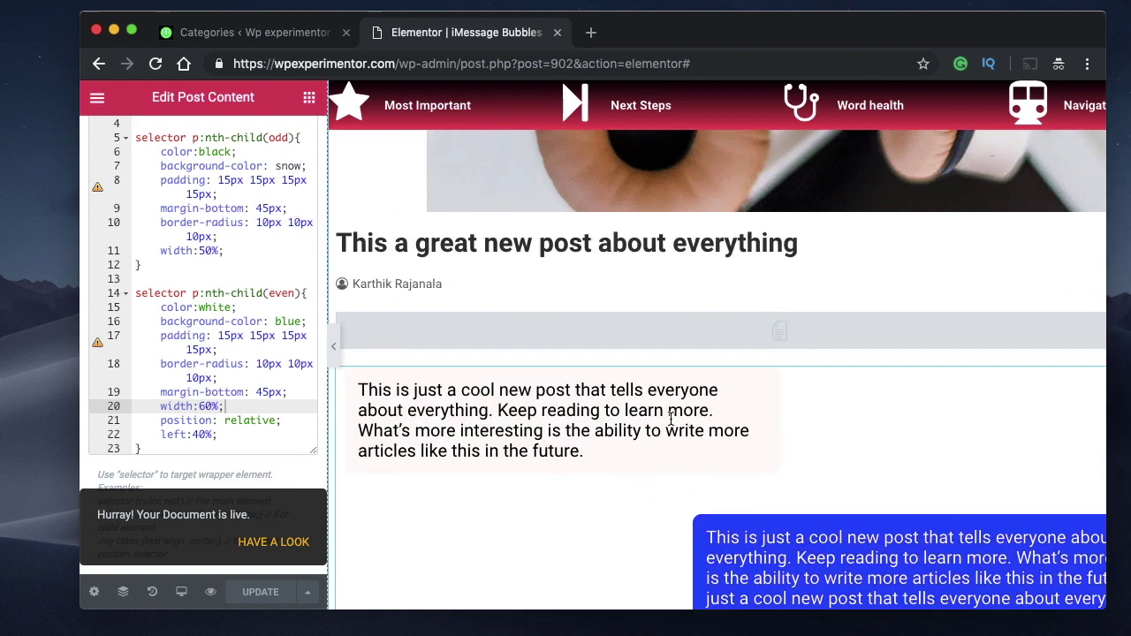
Step: Look over the published template's bubbles from the post title downward and review the custom CSS from its first rule
{"action": "scroll", "coordinate": [622, 416], "scroll_direction": "down", "scroll_amount": 1}
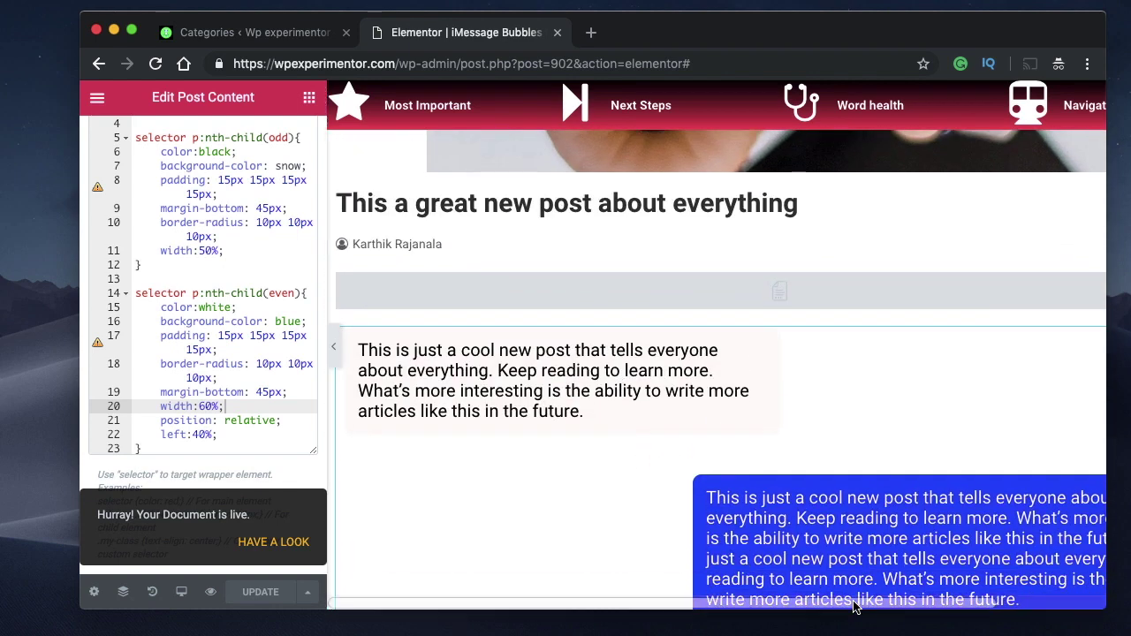
{"action": "scroll", "coordinate": [776, 410], "scroll_direction": "down", "scroll_amount": 3}
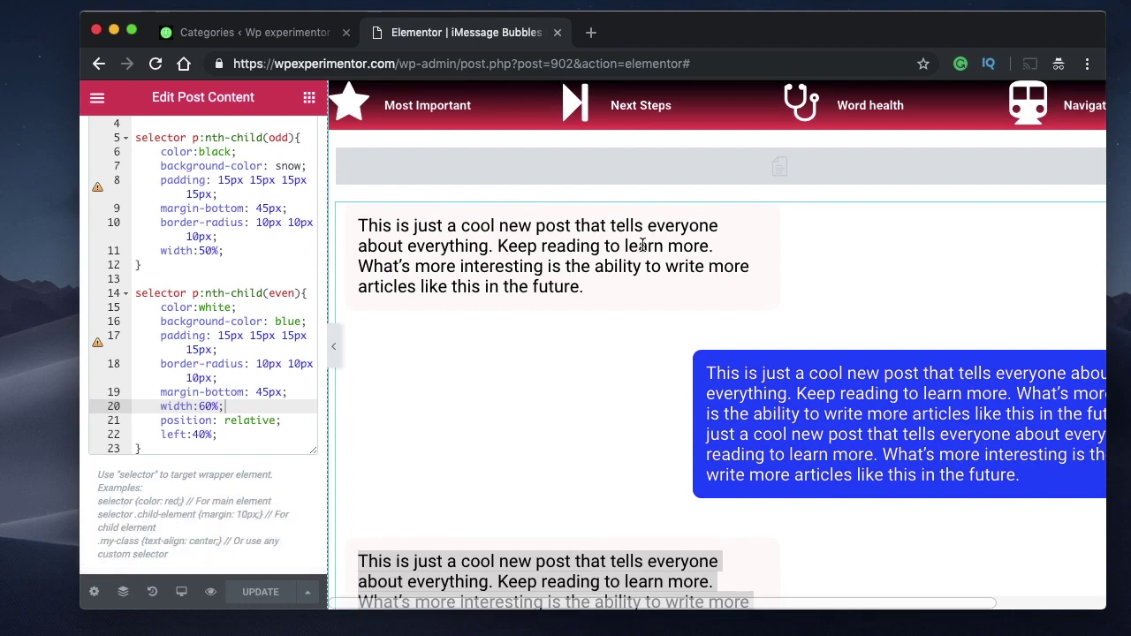
{"action": "scroll", "coordinate": [638, 240], "scroll_direction": "down", "scroll_amount": 3}
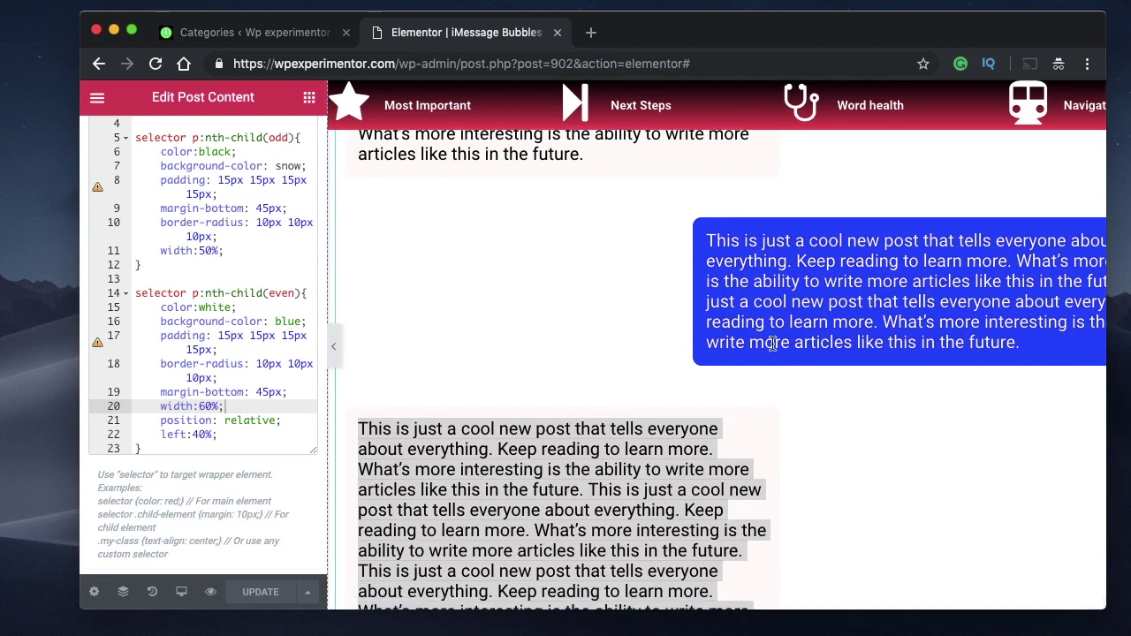
{"action": "scroll", "coordinate": [782, 360], "scroll_direction": "down", "scroll_amount": 3}
{"action": "scroll", "coordinate": [782, 354], "scroll_direction": "down", "scroll_amount": 7}
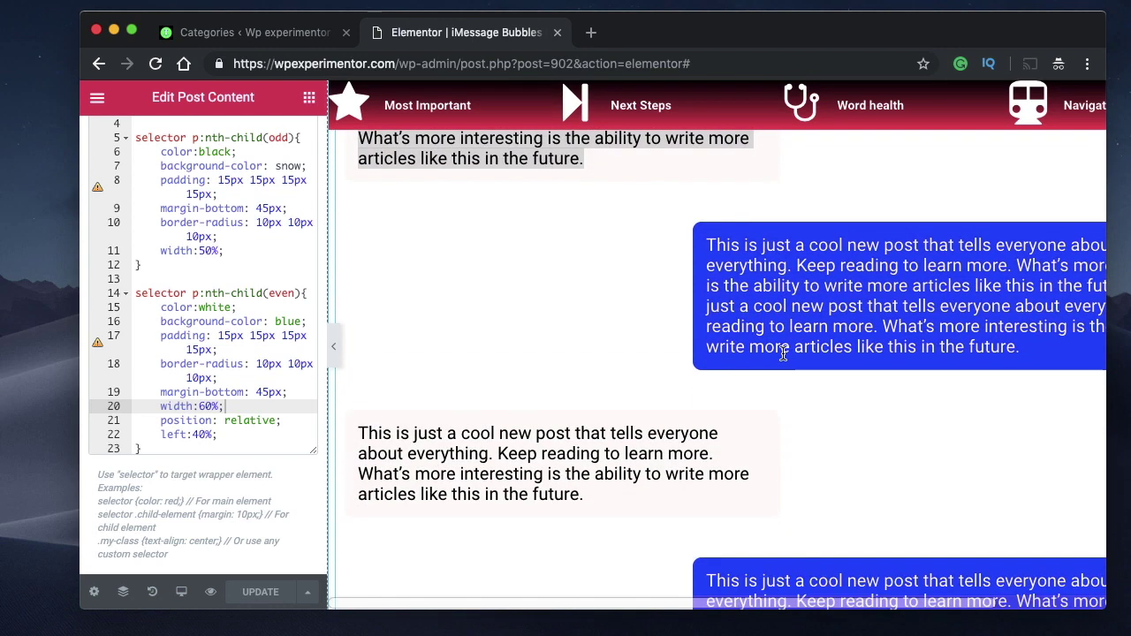
{"action": "left_click", "coordinate": [194, 348]}
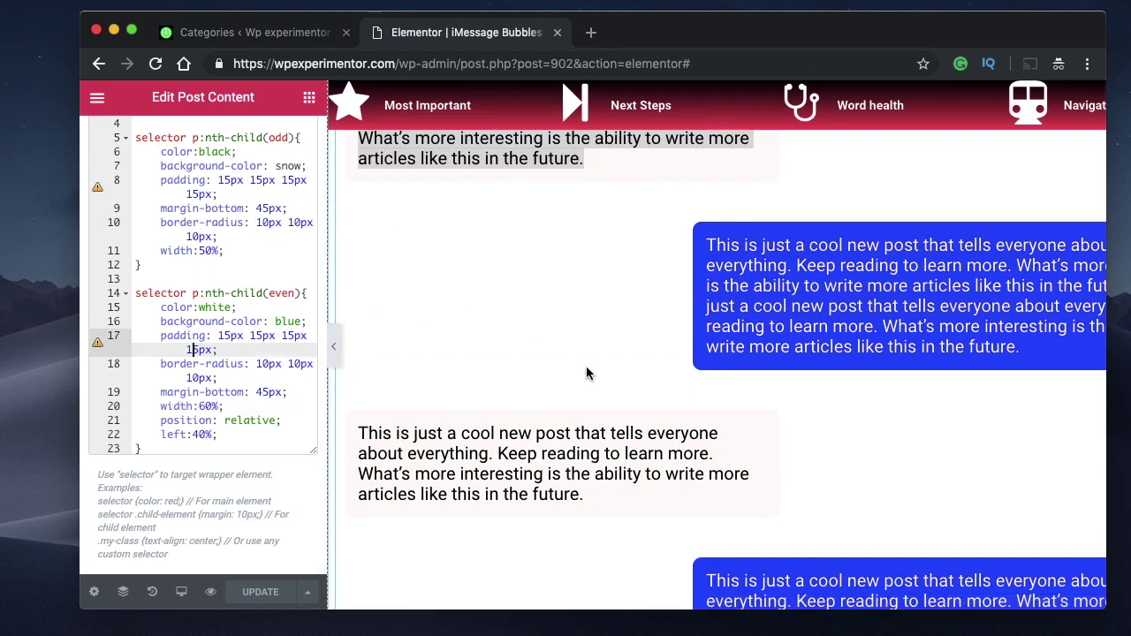
{"action": "scroll", "coordinate": [183, 362], "scroll_direction": "up", "scroll_amount": 2}
{"action": "scroll", "coordinate": [184, 362], "scroll_direction": "up", "scroll_amount": 4}
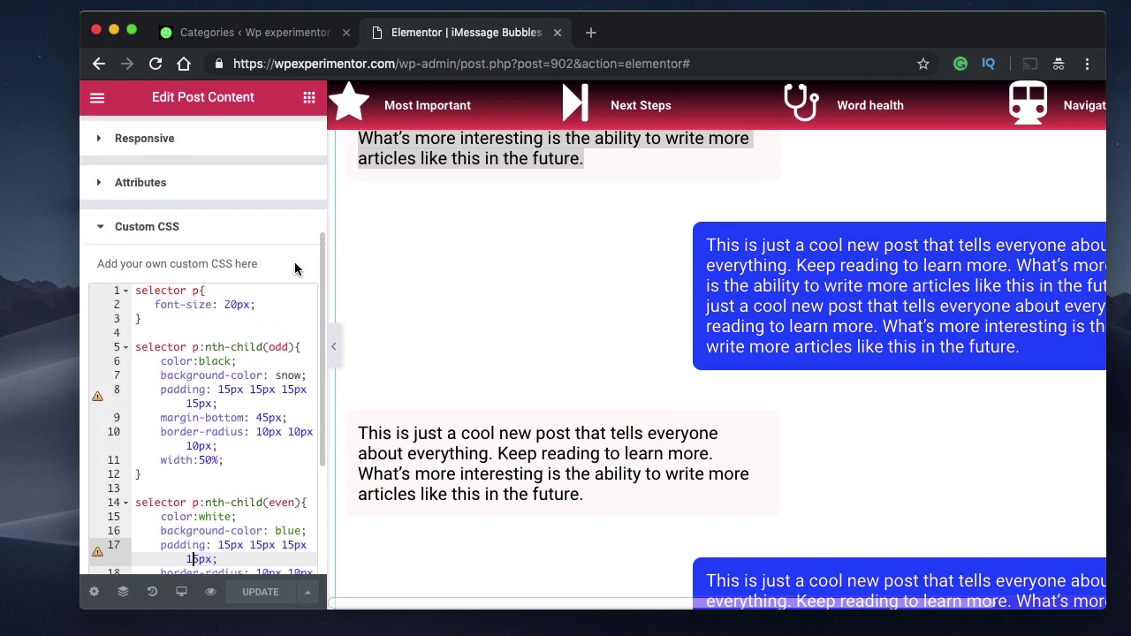
Step: Set the width to 70% in both the nth-child(odd) and nth-child(even) paragraph rules of the custom CSS
{"action": "scroll", "coordinate": [232, 418], "scroll_direction": "down", "scroll_amount": 5}
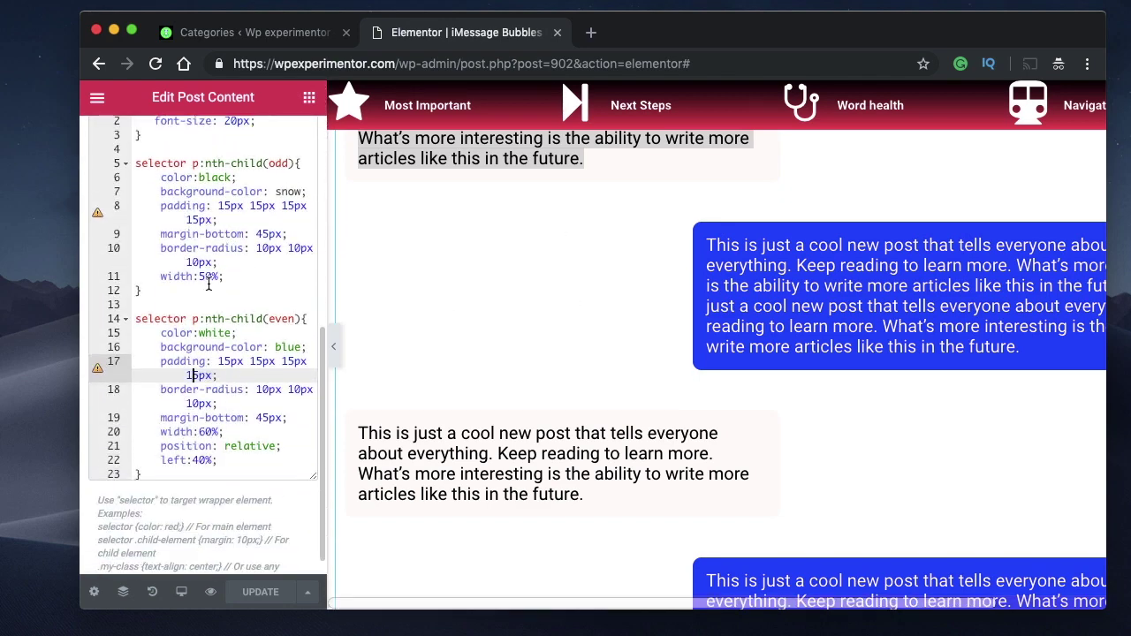
{"action": "left_click", "coordinate": [208, 279]}
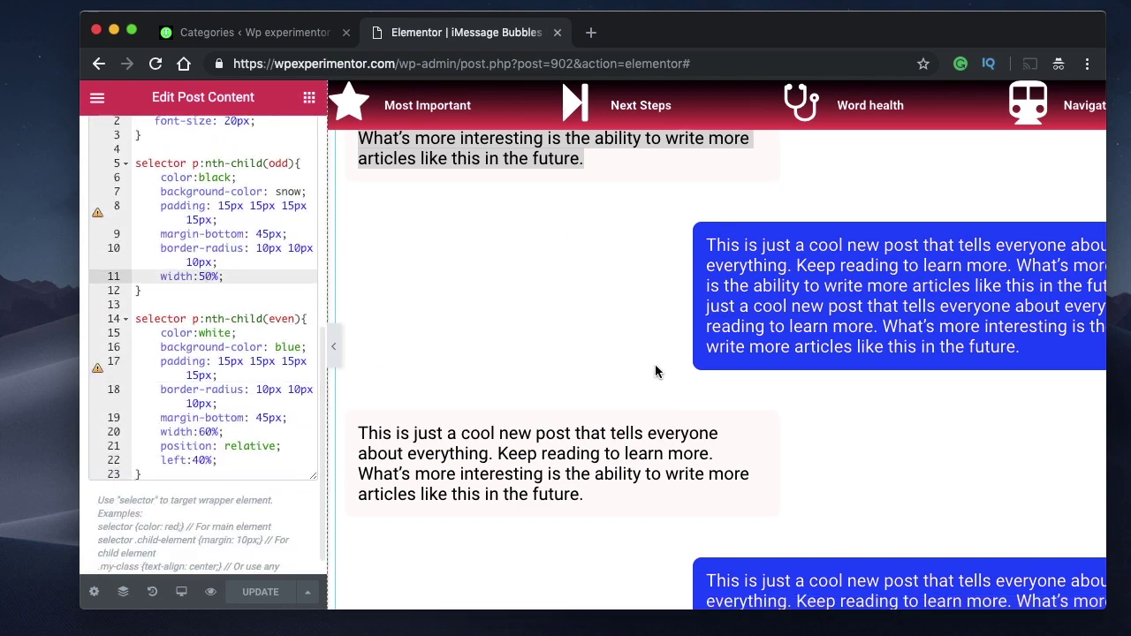
{"action": "scroll", "coordinate": [657, 371], "scroll_direction": "up", "scroll_amount": 3}
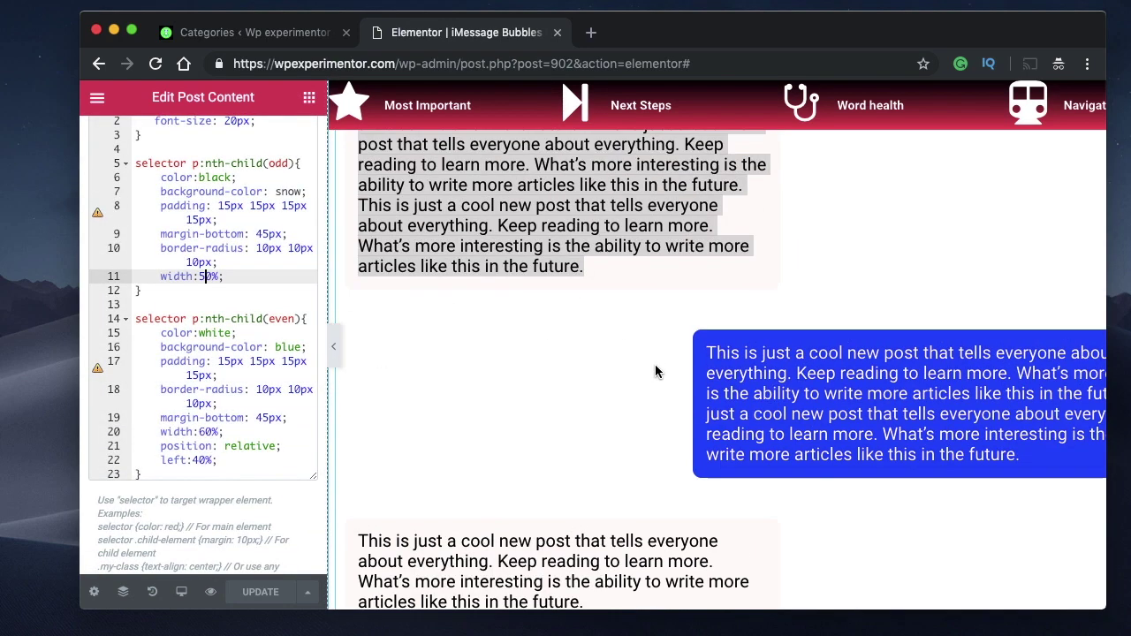
{"action": "left_click", "coordinate": [207, 431]}
{"action": "left_click", "coordinate": [205, 277]}
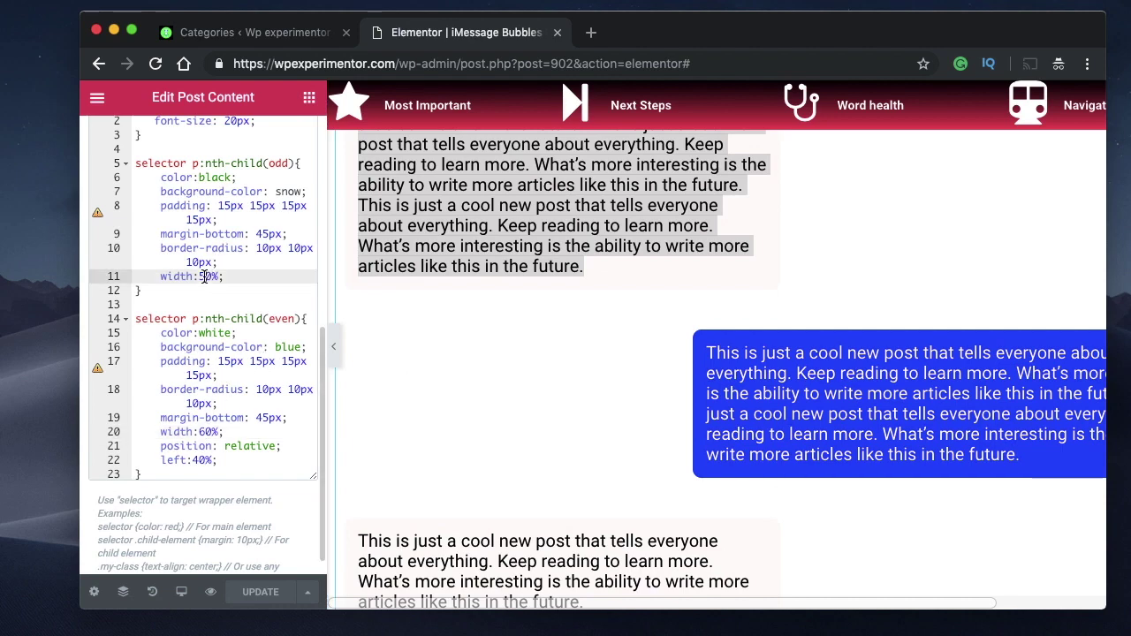
{"action": "key", "text": "BackSpace"}
{"action": "type", "text": "7"}
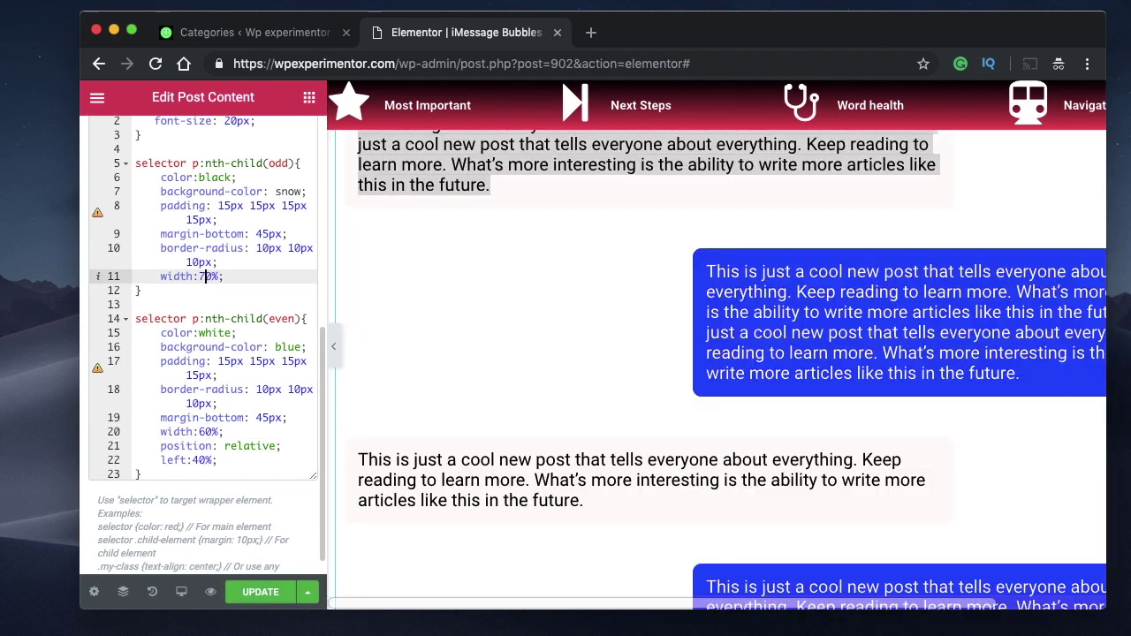
{"action": "left_click", "coordinate": [203, 432]}
{"action": "key", "text": "BackSpace"}
{"action": "type", "text": "7"}
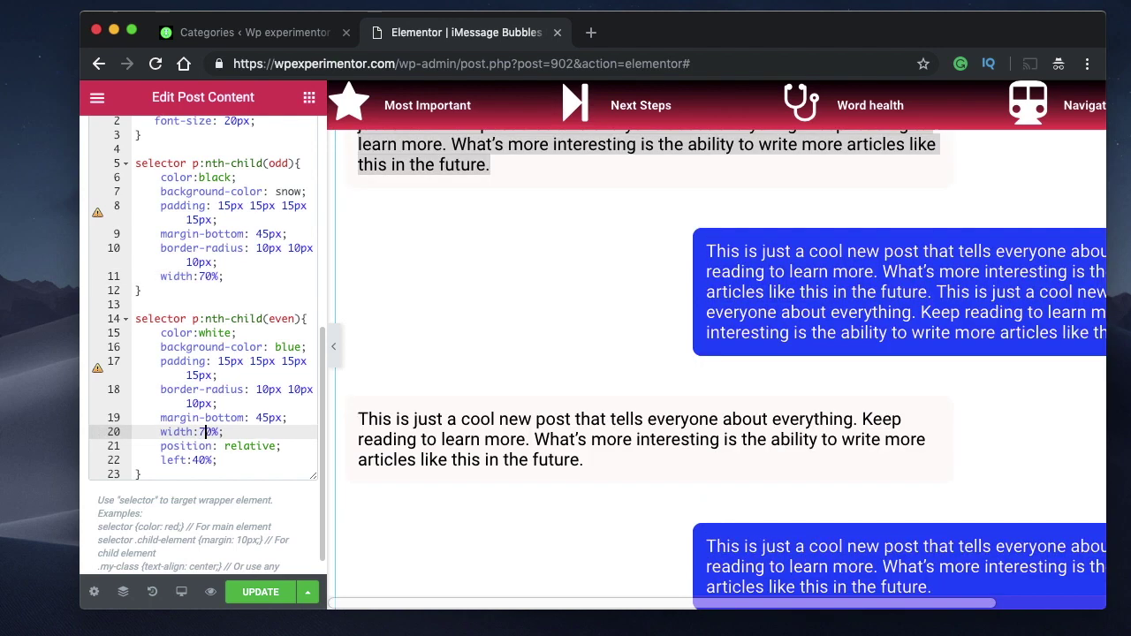
Step: Set the left offset in the nth-child(even) rule to 30%
{"action": "left_click", "coordinate": [198, 460]}
{"action": "key", "text": "BackSpace"}
{"action": "type", "text": "3"}
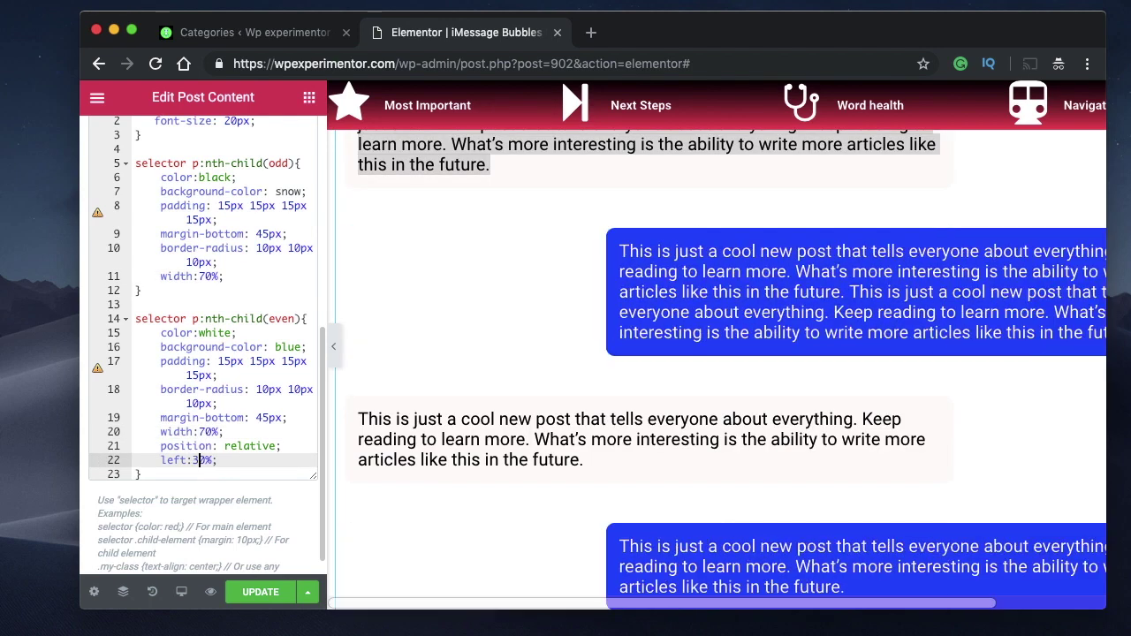
{"action": "scroll", "coordinate": [787, 404], "scroll_direction": "up", "scroll_amount": 2}
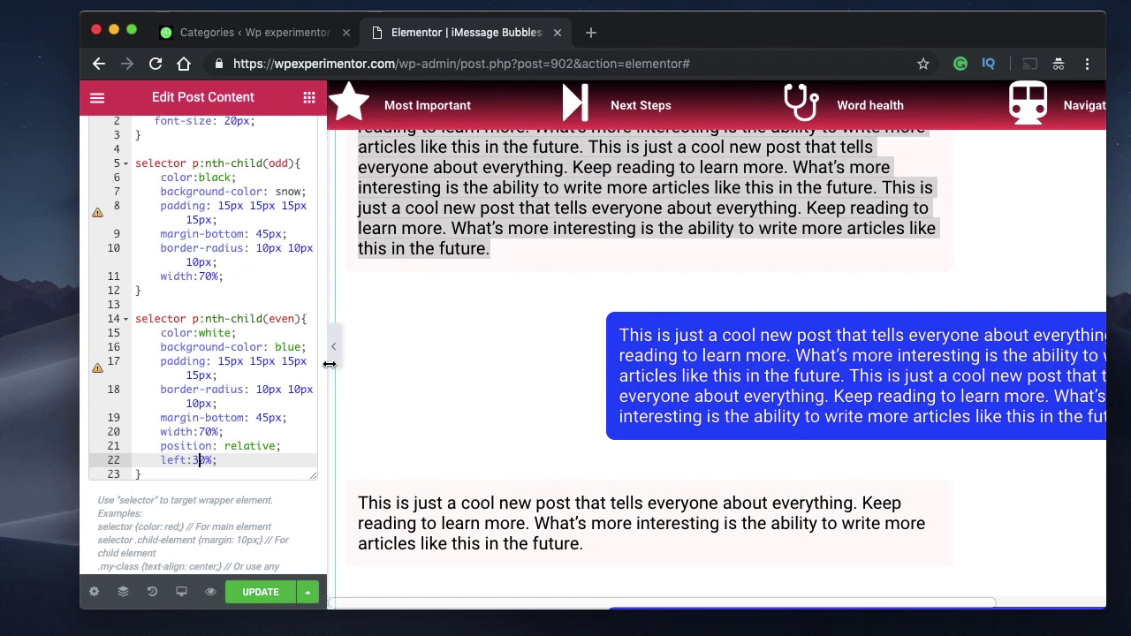
Step: Preview the bubbles at tablet and mobile sizes, then return to the desktop preview
{"action": "left_click", "coordinate": [181, 591]}
{"action": "left_click", "coordinate": [146, 511]}
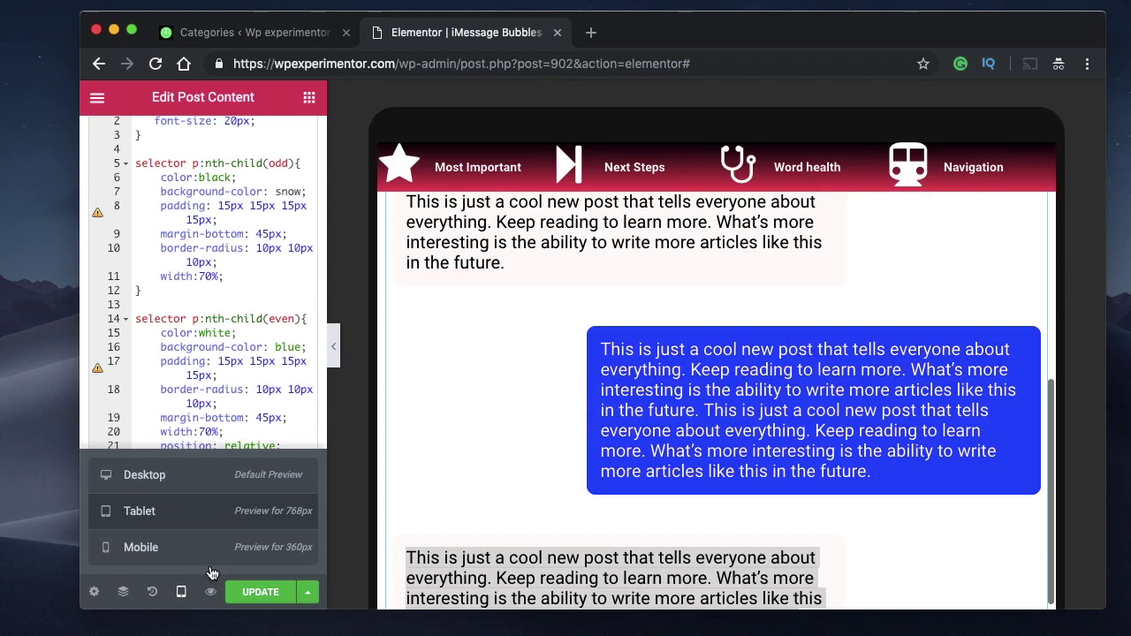
{"action": "left_click", "coordinate": [178, 546]}
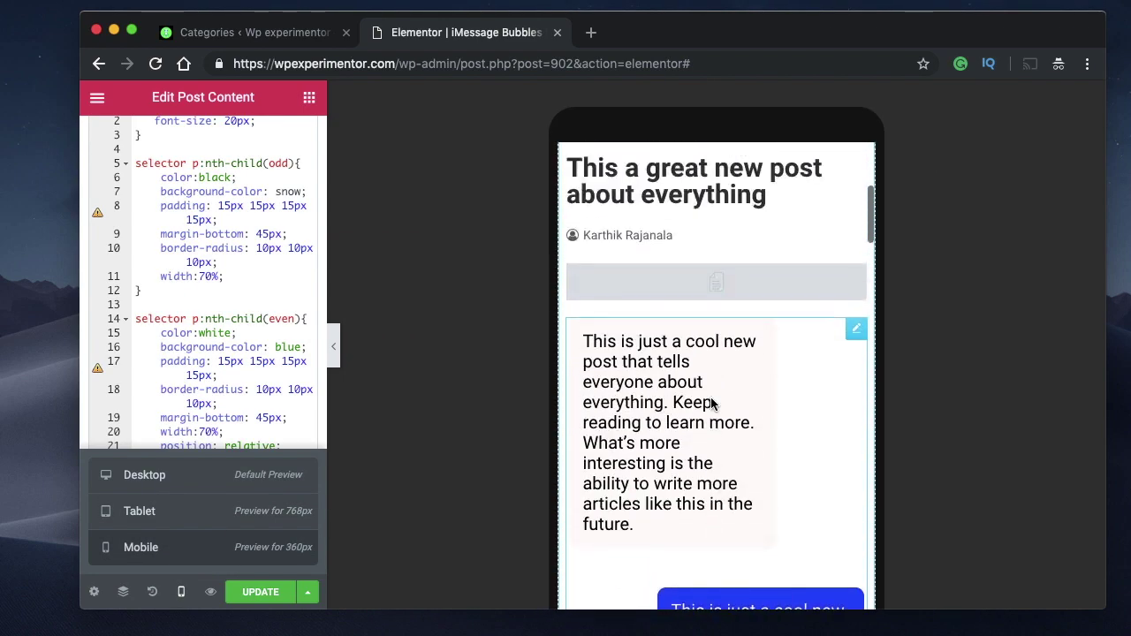
{"action": "scroll", "coordinate": [714, 403], "scroll_direction": "down", "scroll_amount": 3}
{"action": "scroll", "coordinate": [714, 404], "scroll_direction": "down", "scroll_amount": 2}
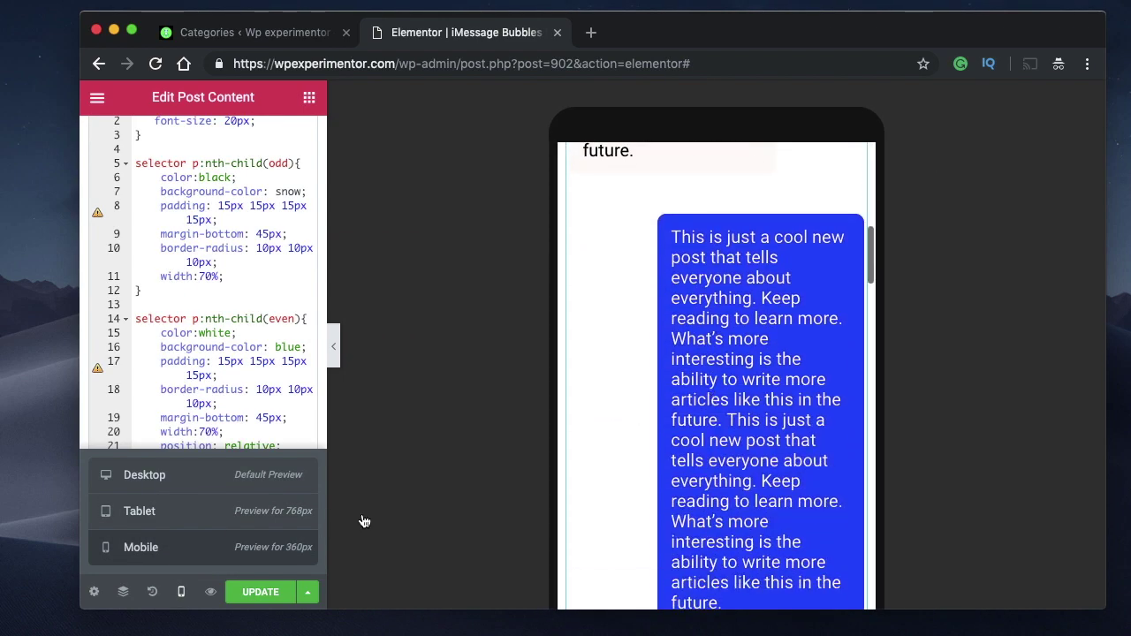
{"action": "left_click", "coordinate": [232, 475]}
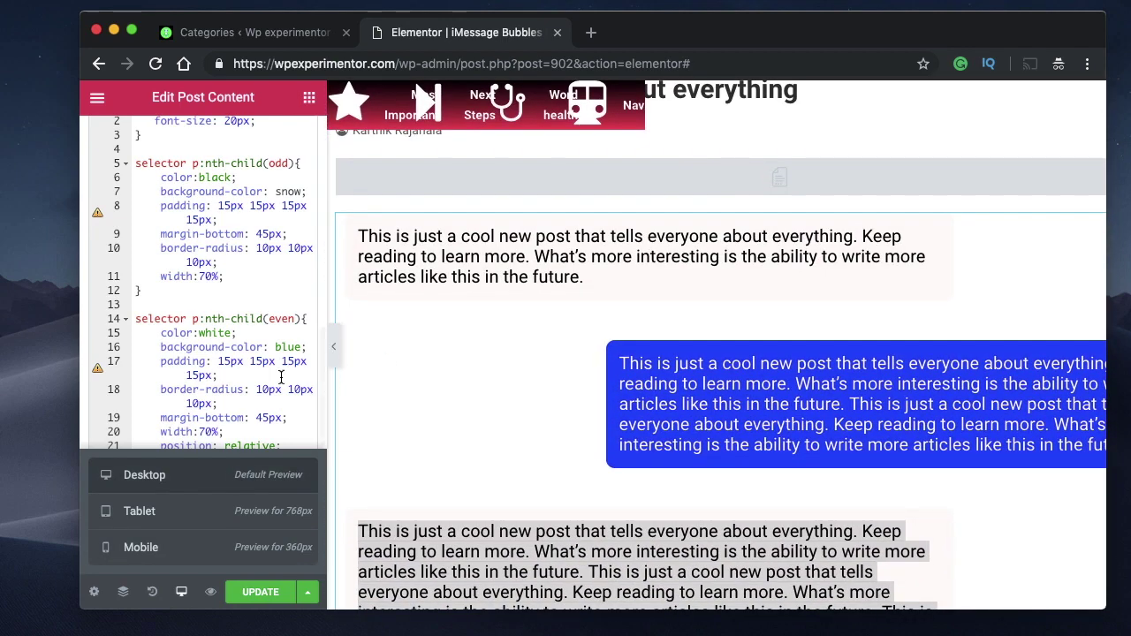
Step: Review the width declaration of the nth-child(odd) rule against the bubbles in the desktop preview
{"action": "left_click", "coordinate": [311, 592]}
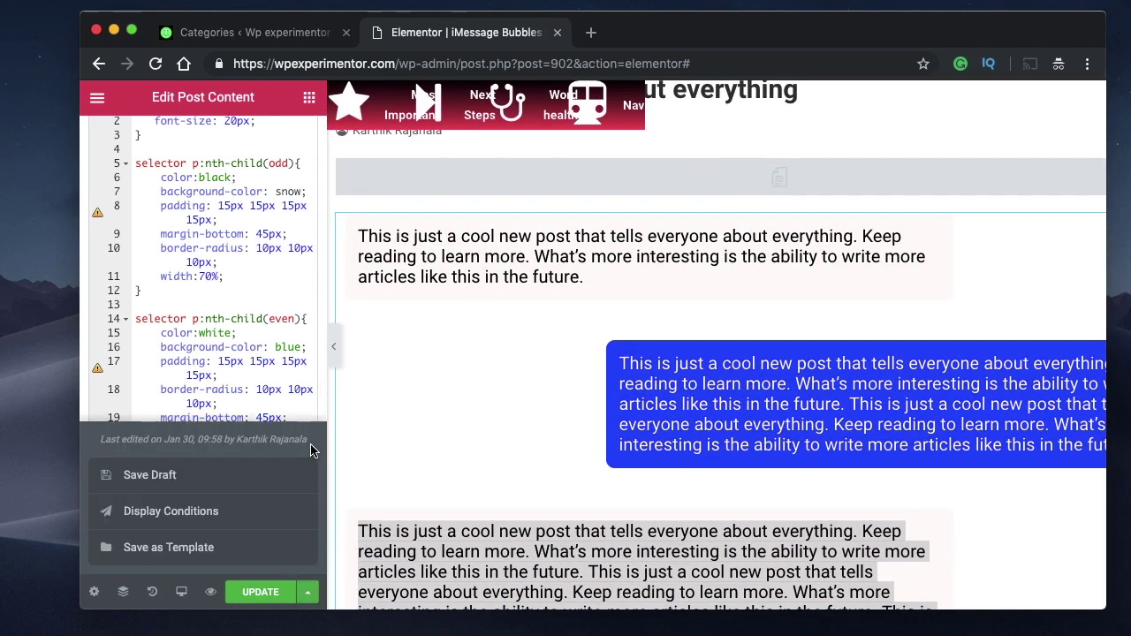
{"action": "left_click", "coordinate": [310, 592]}
{"action": "left_click", "coordinate": [205, 276]}
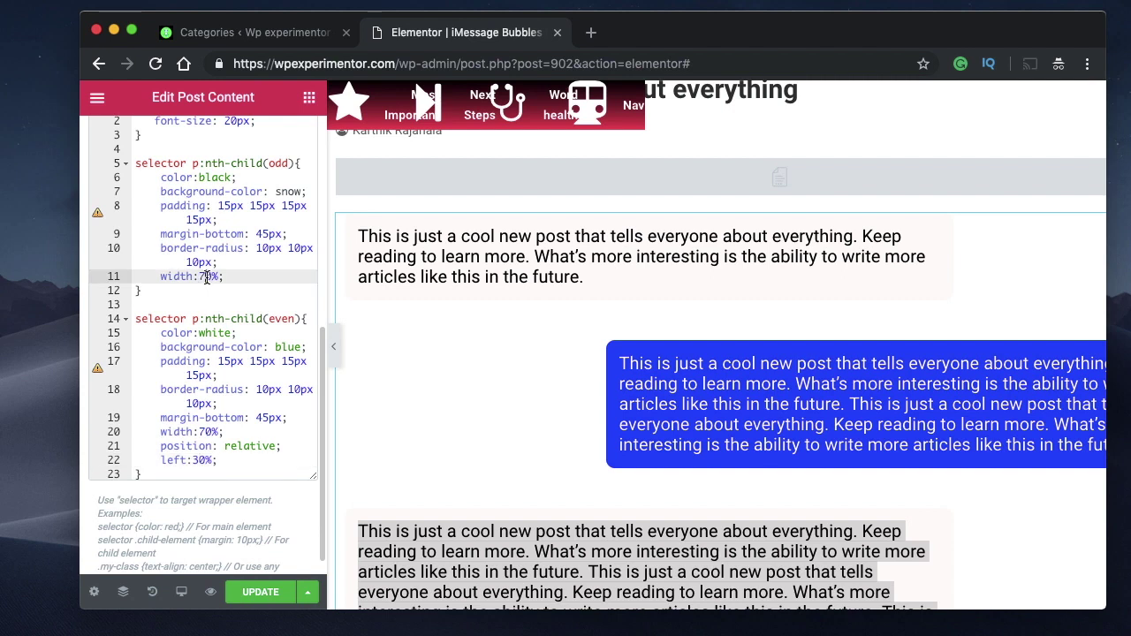
{"action": "triple_click", "coordinate": [206, 276]}
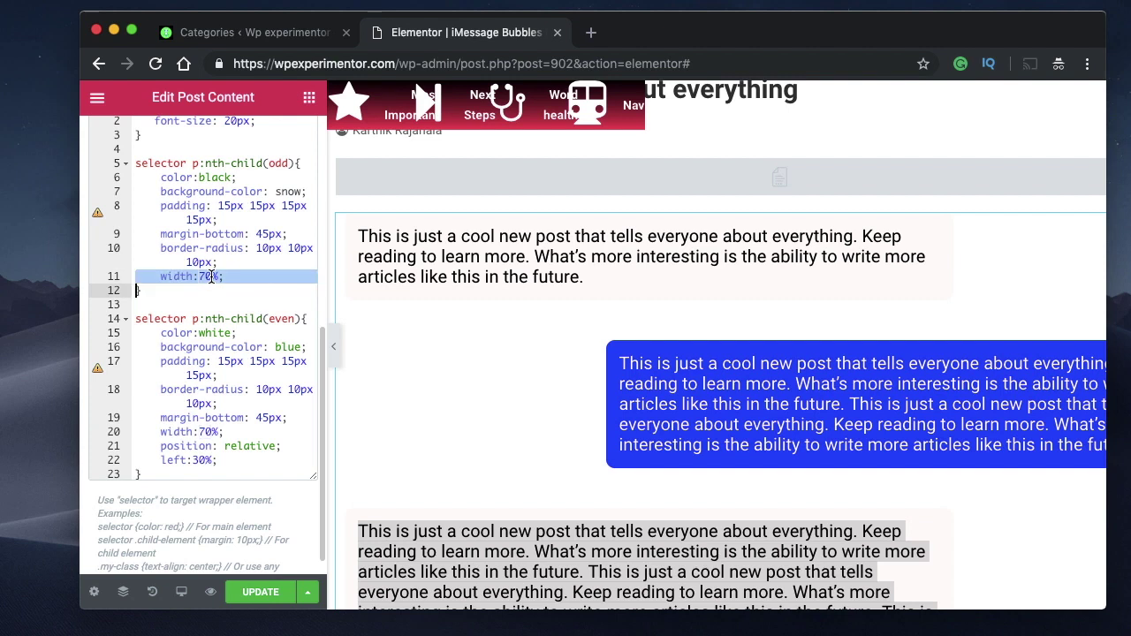
{"action": "left_click", "coordinate": [207, 277]}
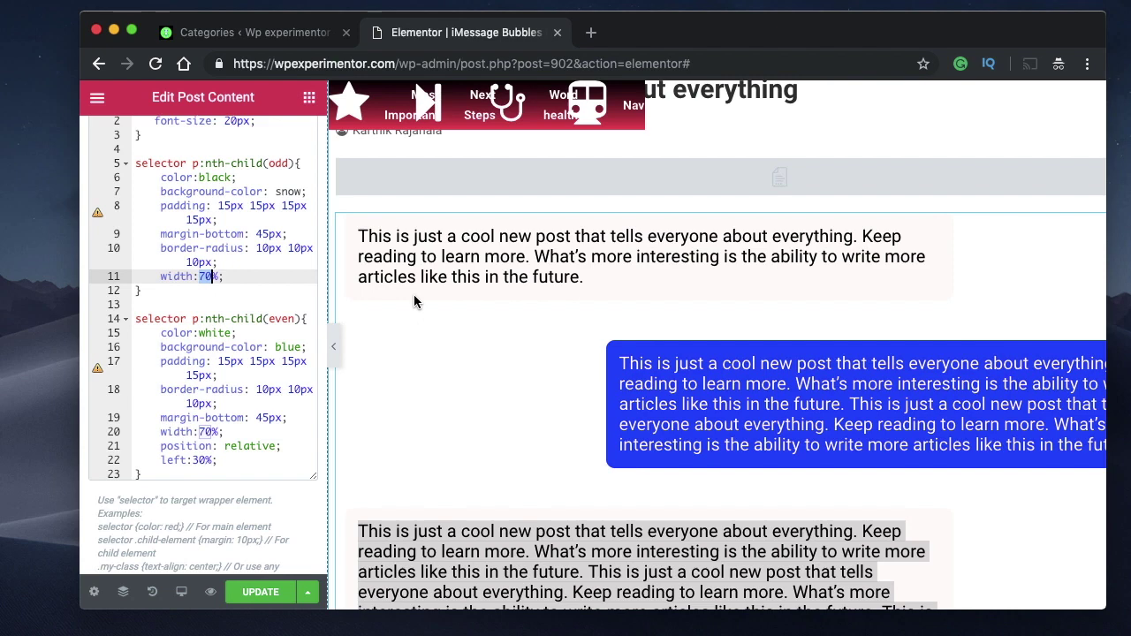
{"action": "left_click", "coordinate": [239, 277]}
Step: Check the bubble widths once more in the tablet and mobile previews, and switch back to desktop
{"action": "left_click", "coordinate": [181, 592]}
{"action": "left_click", "coordinate": [156, 530]}
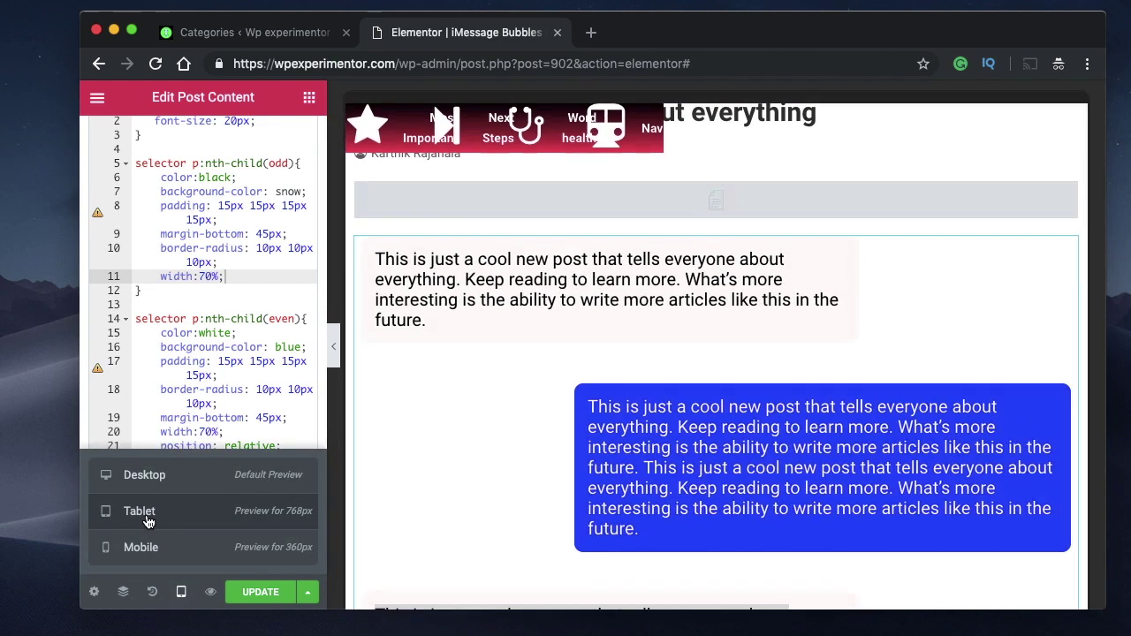
{"action": "scroll", "coordinate": [740, 375], "scroll_direction": "down", "scroll_amount": 3}
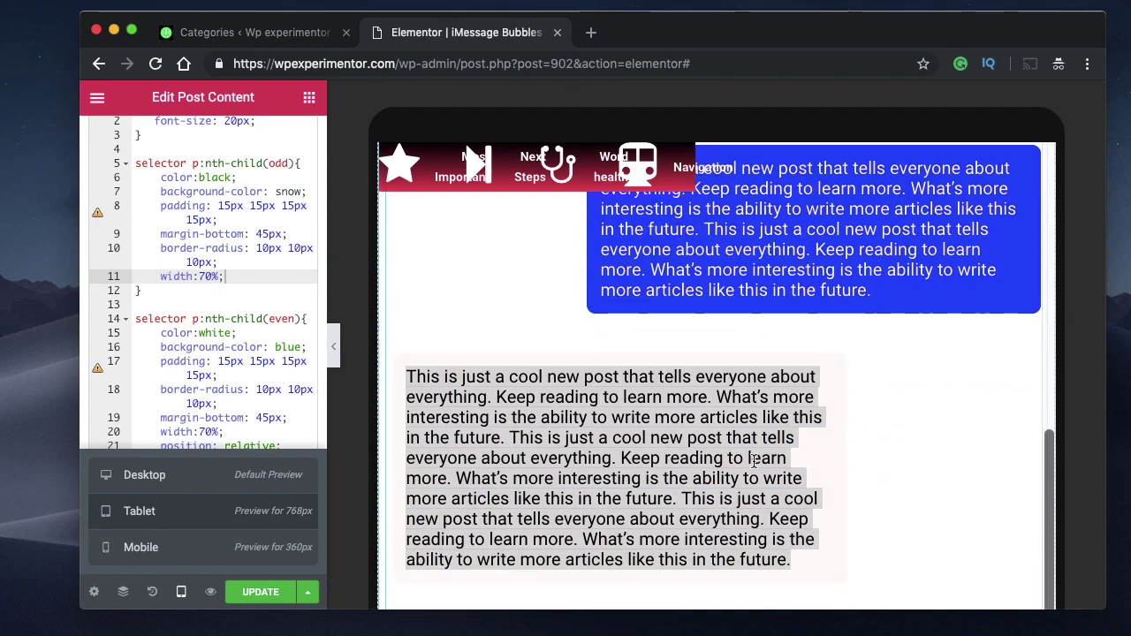
{"action": "left_click", "coordinate": [260, 547]}
{"action": "scroll", "coordinate": [777, 415], "scroll_direction": "down", "scroll_amount": 2}
{"action": "scroll", "coordinate": [753, 428], "scroll_direction": "up", "scroll_amount": 5}
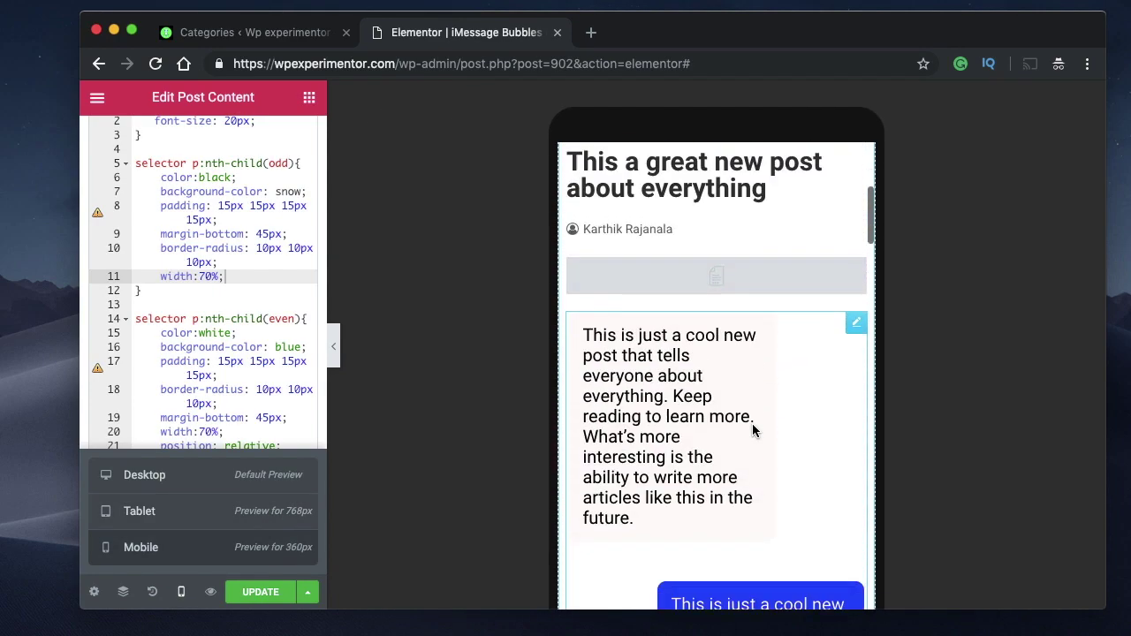
{"action": "left_click", "coordinate": [285, 477]}
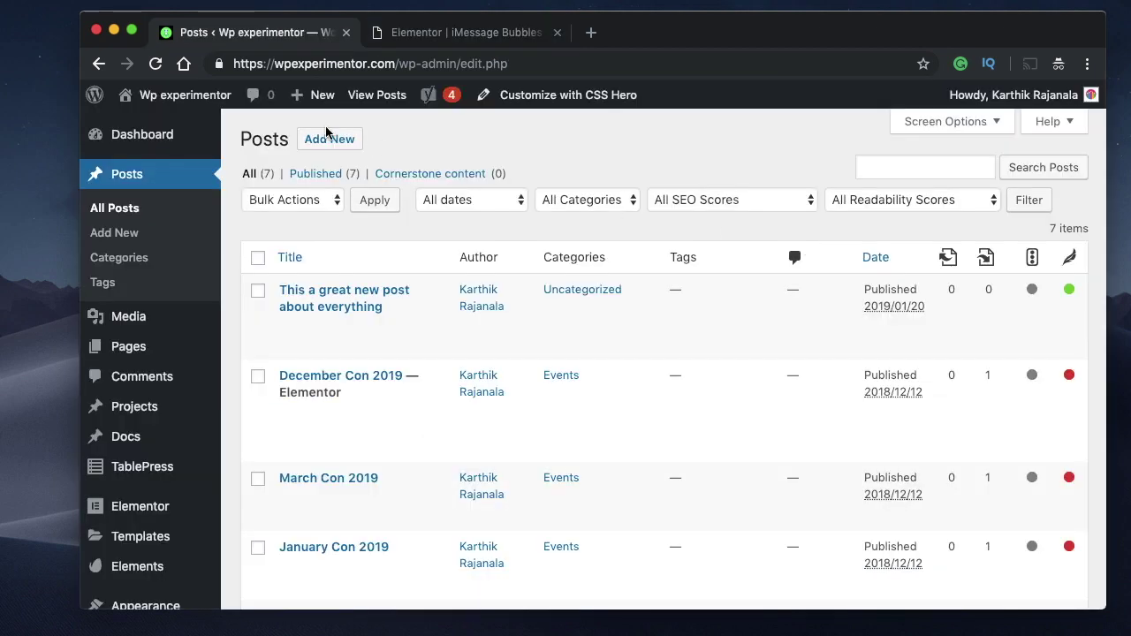
Step: Create a new WordPress post titled "A post to test iMessage Bubbles"
{"action": "left_click", "coordinate": [319, 140]}
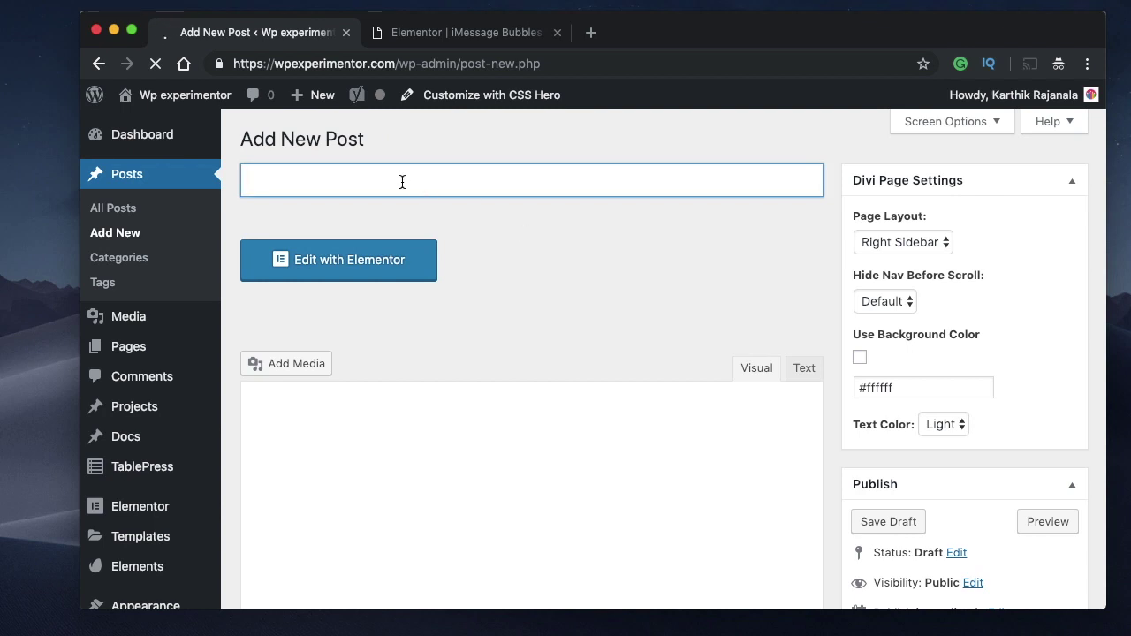
{"action": "left_click", "coordinate": [402, 182]}
{"action": "type", "text": "A pos"}
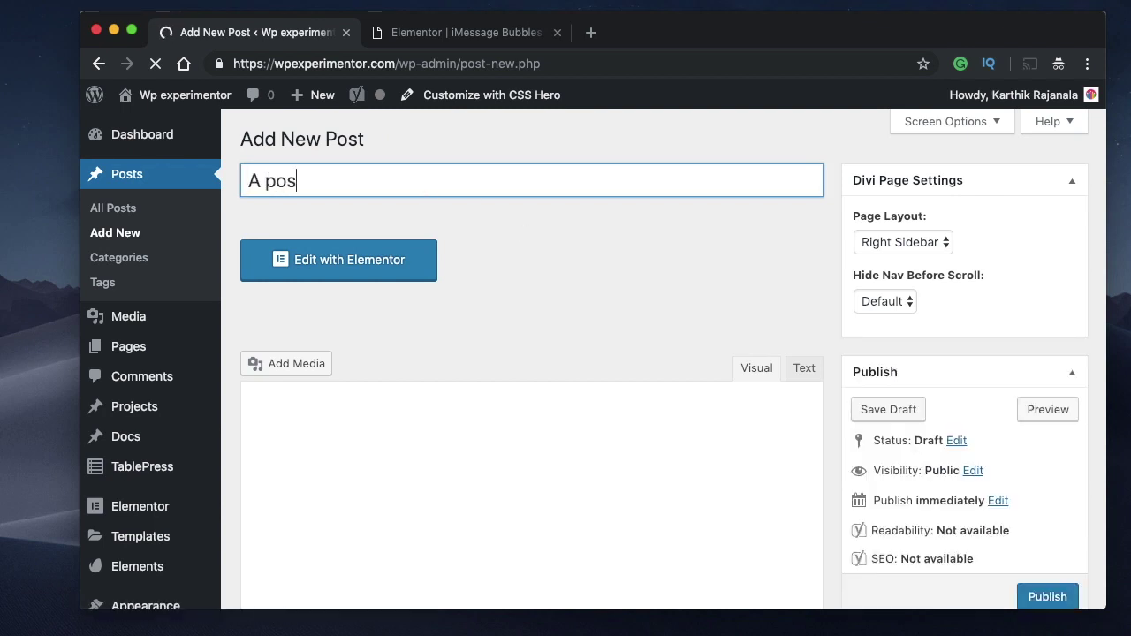
{"action": "type", "text": "t to test im"}
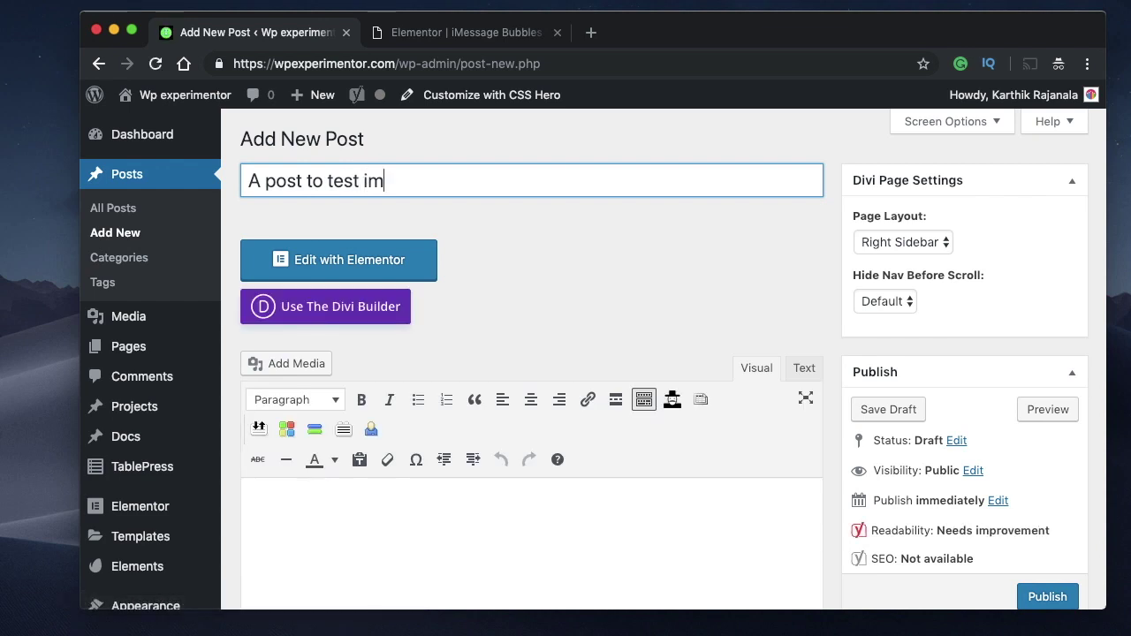
{"action": "key", "text": "BackSpace"}
{"action": "type", "text": "Message Bu"}
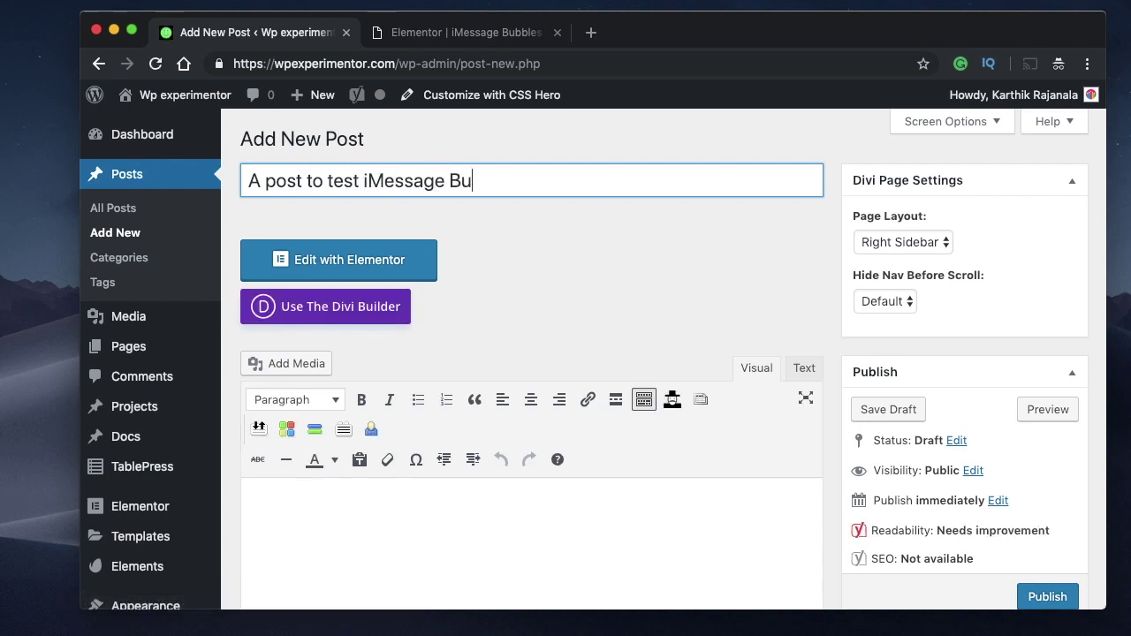
{"action": "type", "text": "bbles"}
Step: Write "Today is a great day as I'm going to show to you some great things right now." in the post body
{"action": "scroll", "coordinate": [508, 345], "scroll_direction": "down", "scroll_amount": 3}
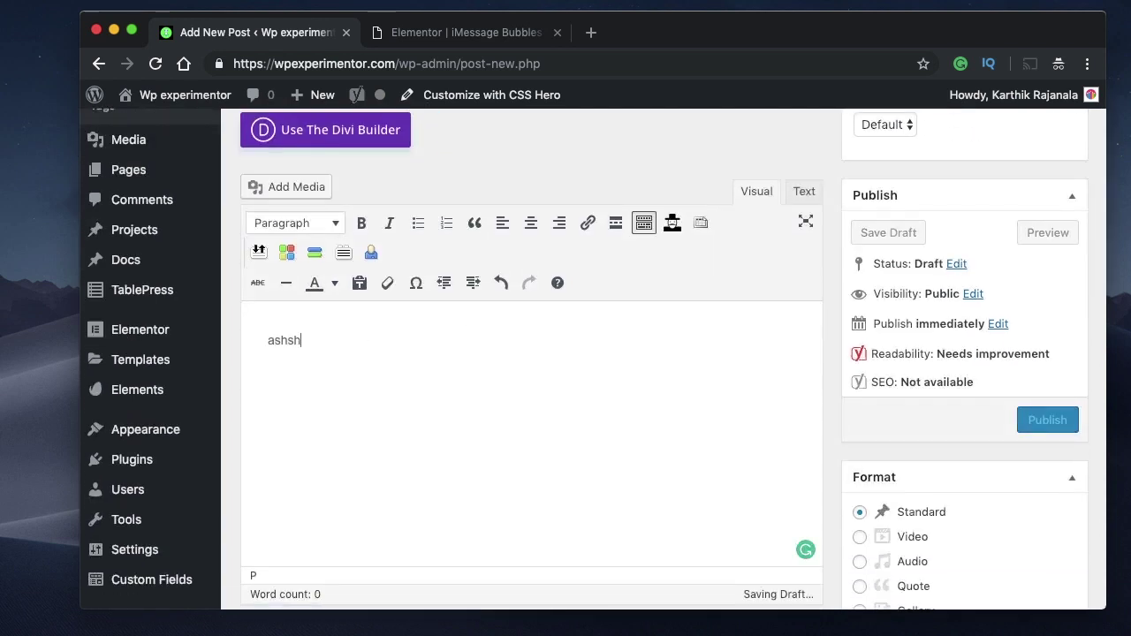
{"action": "key", "text": "BackSpace"}
{"action": "key", "text": "BackSpace"}
{"action": "key", "text": "BackSpace"}
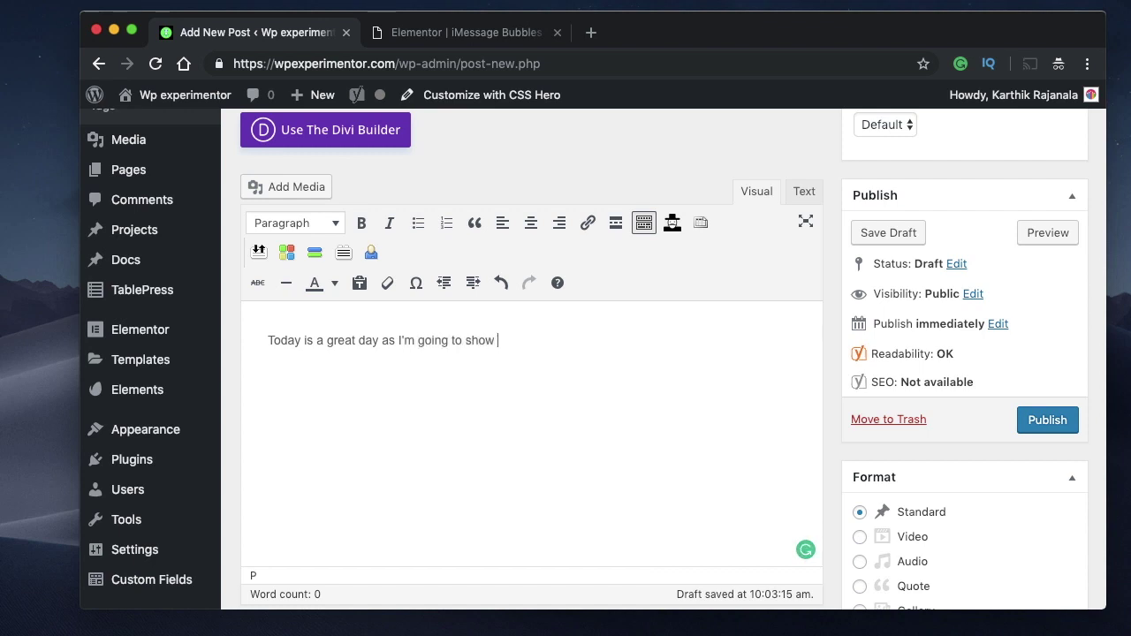
{"action": "type", "text": "some great things right now."}
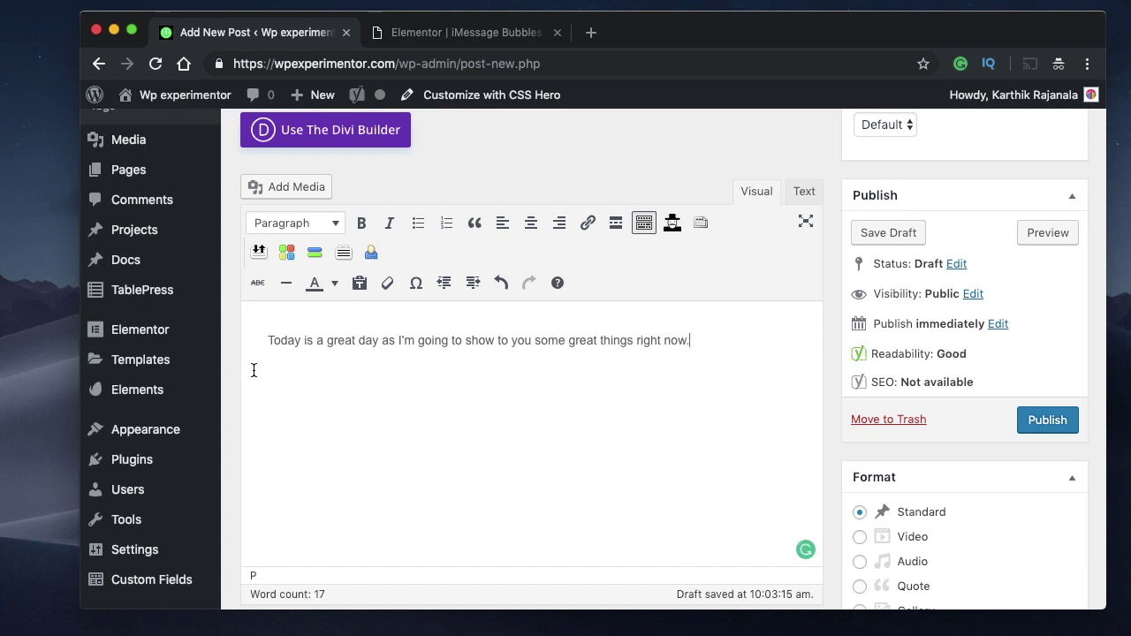
Step: Copy the body sentence and append it three times to lengthen the first paragraph
{"action": "triple_click", "coordinate": [269, 340]}
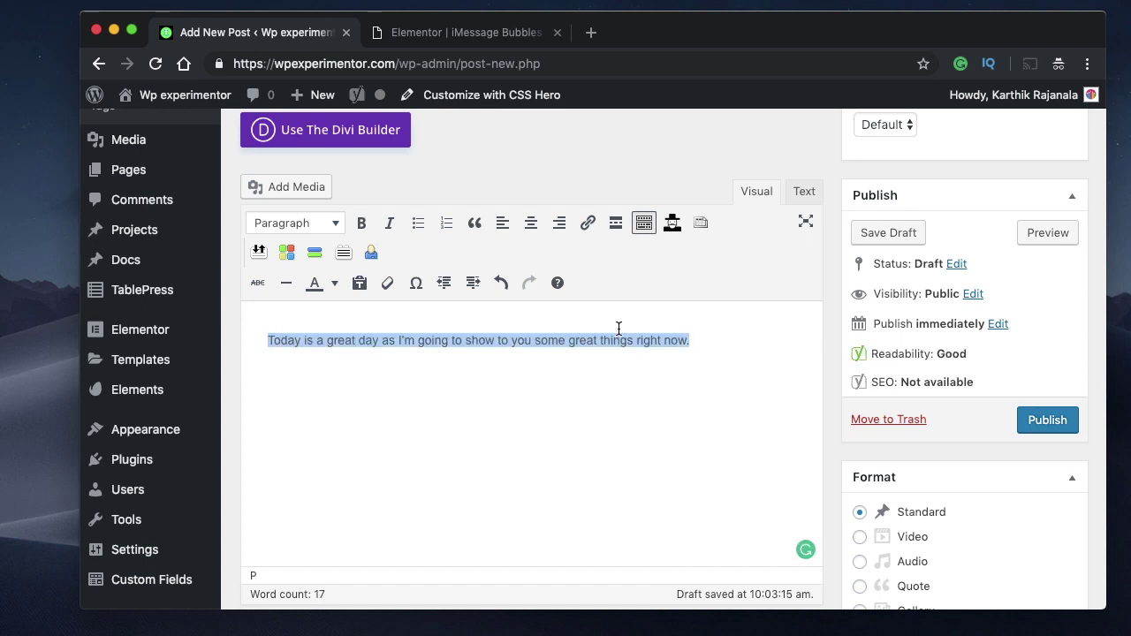
{"action": "left_click", "coordinate": [701, 338]}
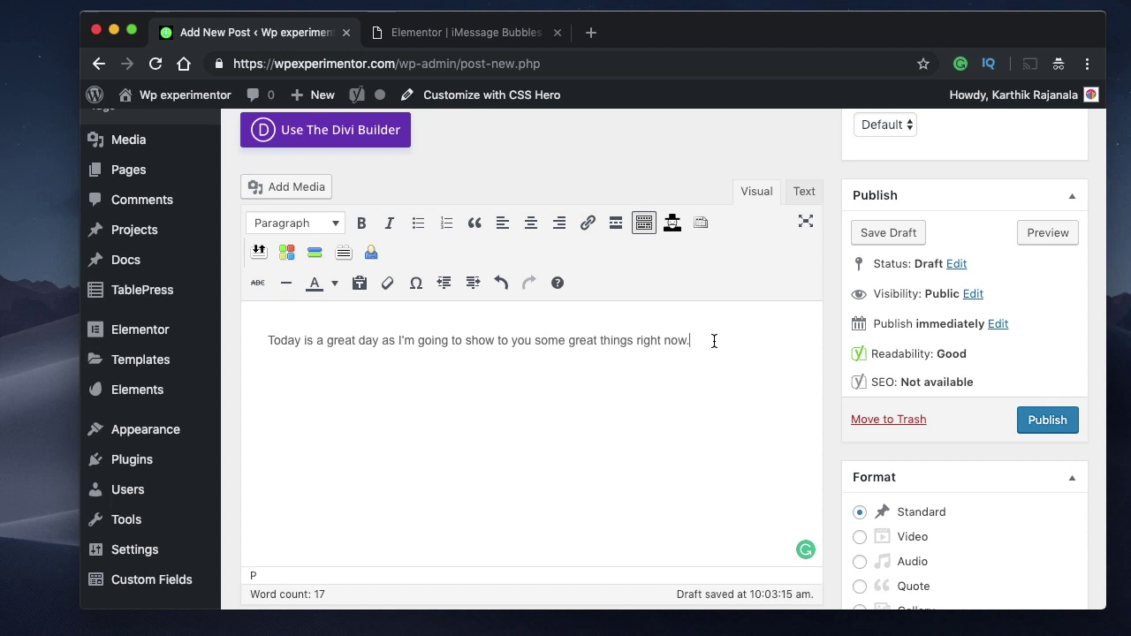
{"action": "triple_click", "coordinate": [714, 341]}
{"action": "left_click", "coordinate": [714, 341]}
{"action": "key", "text": "super+v"}
{"action": "key", "text": "super+v"}
{"action": "key", "text": "super+v"}
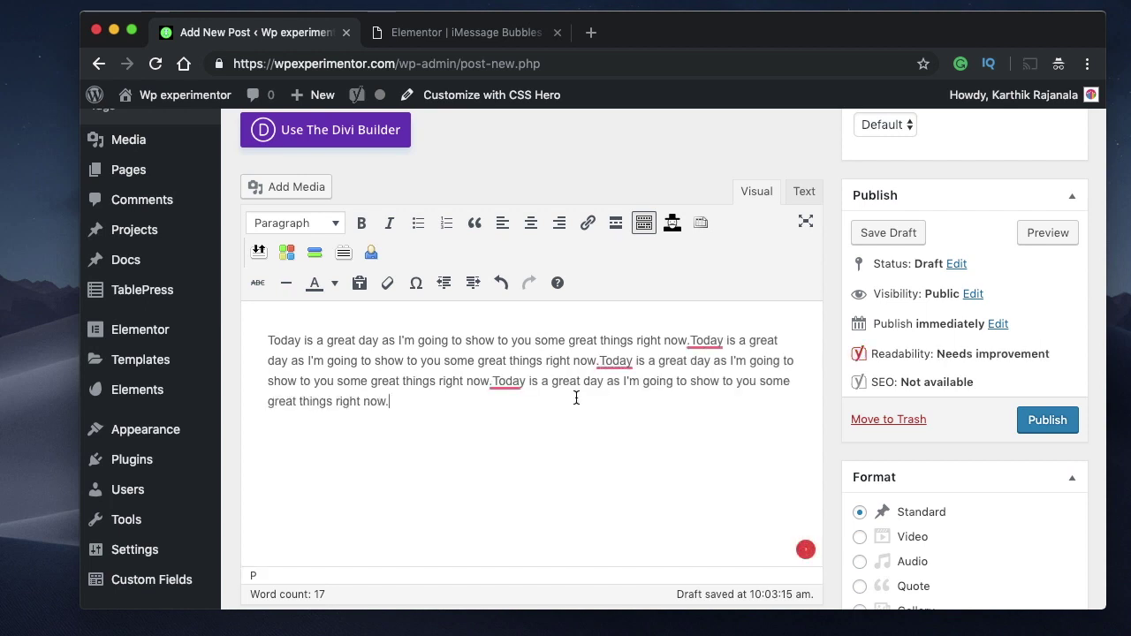
Step: Add a second paragraph made of four pasted copies of the sentence
{"action": "key", "text": "Return"}
{"action": "key", "text": "super+v"}
{"action": "key", "text": "super+v"}
{"action": "key", "text": "super+v"}
{"action": "key", "text": "super+v"}
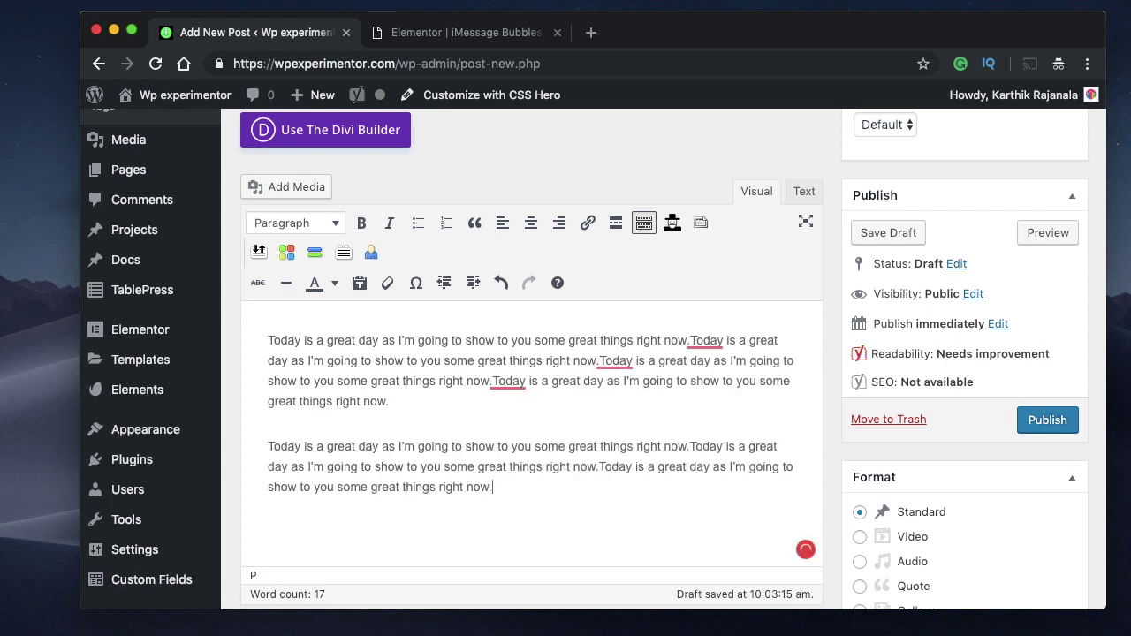
Step: Copy the whole second paragraph and paste it as a new third paragraph below it
{"action": "triple_click", "coordinate": [346, 460]}
{"action": "key", "text": "super+c"}
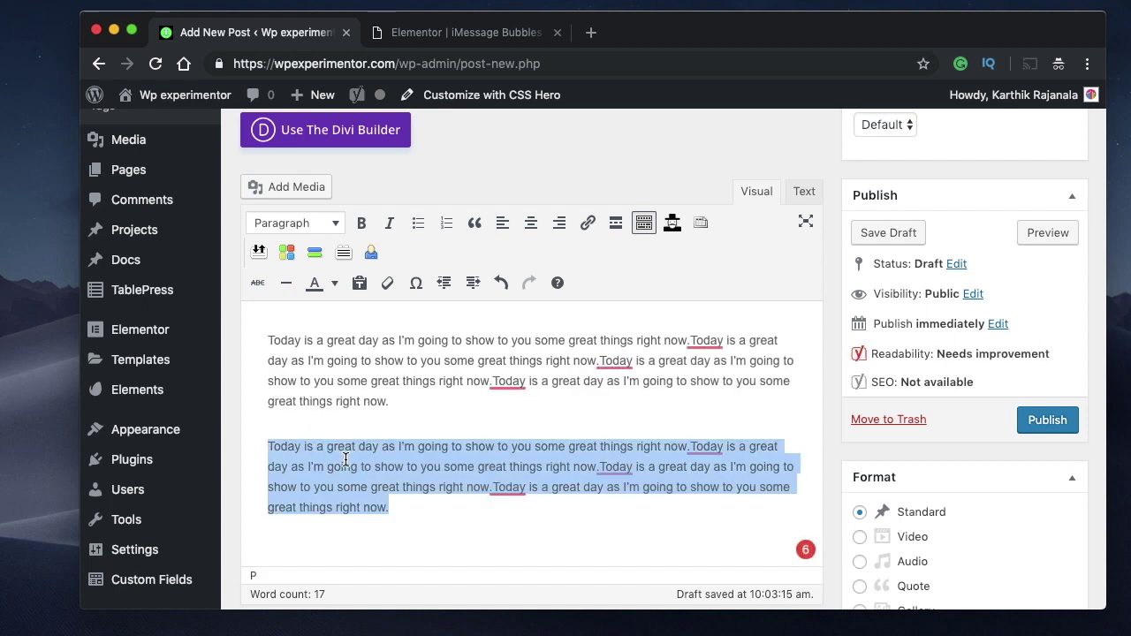
{"action": "left_click", "coordinate": [430, 499]}
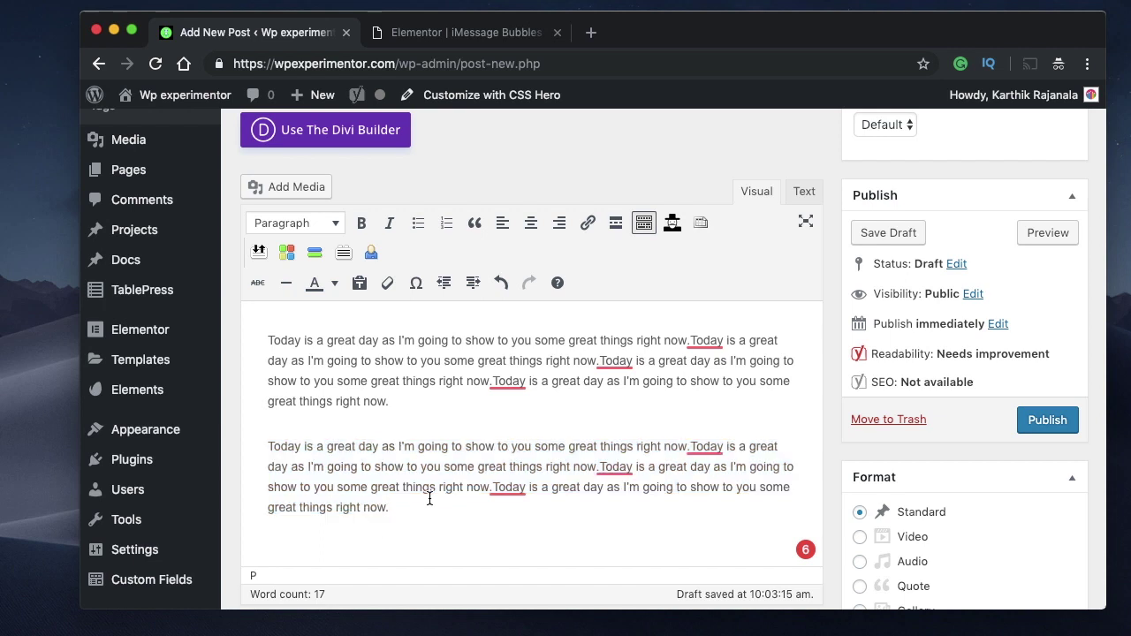
{"action": "key", "text": "Return"}
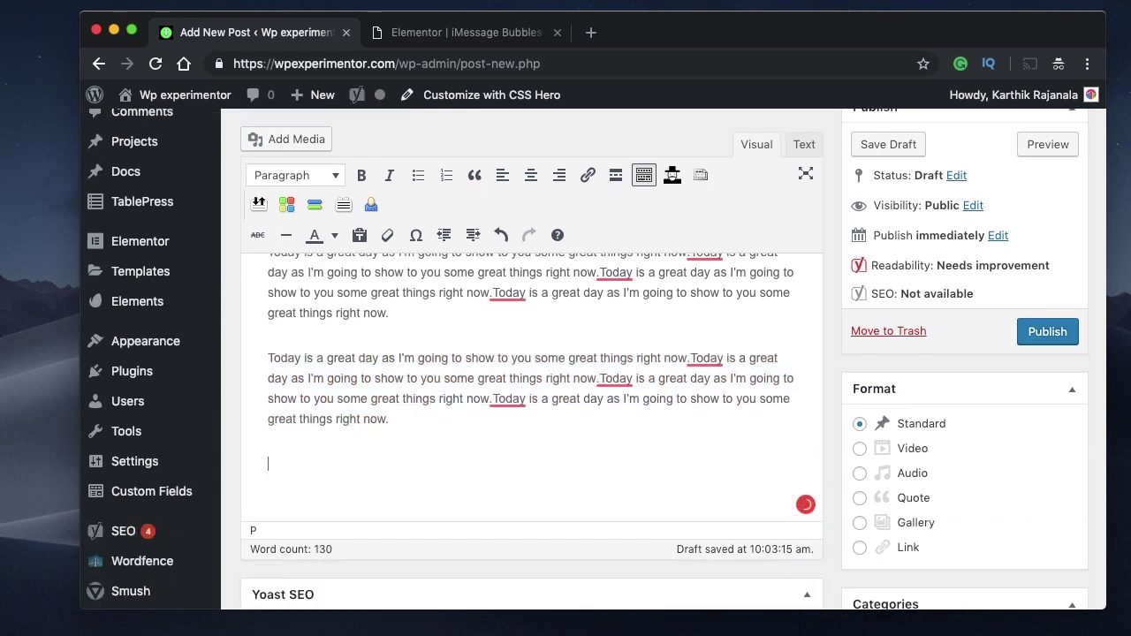
{"action": "key", "text": "super+v"}
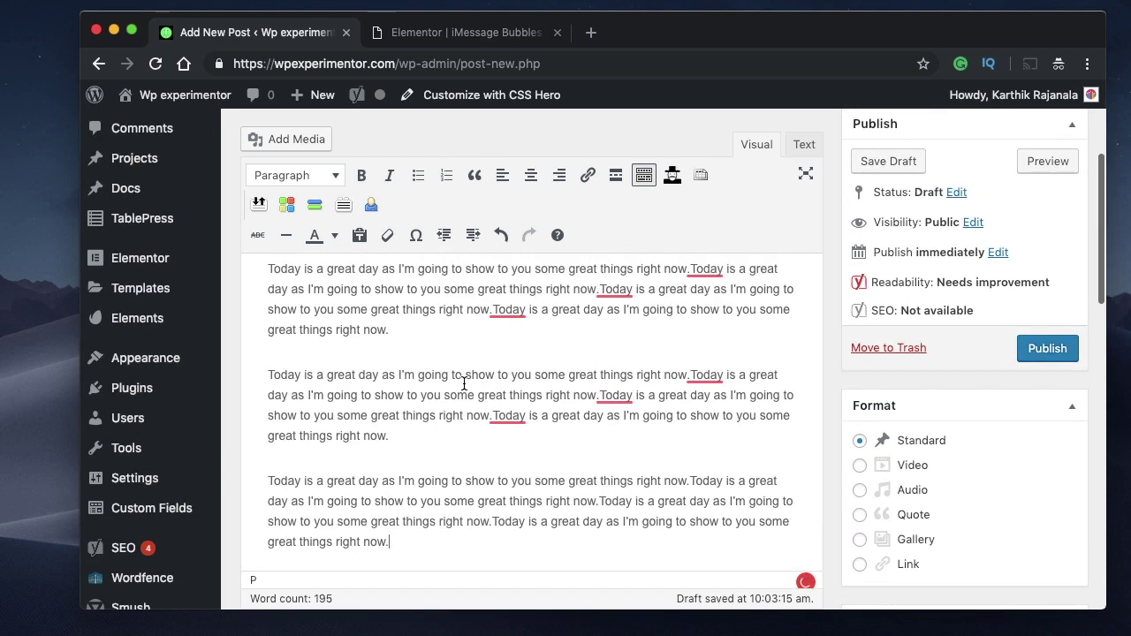
Step: Paste the copied paragraph as a new fourth paragraph at the end of the post body
{"action": "scroll", "coordinate": [444, 423], "scroll_direction": "up", "scroll_amount": 3}
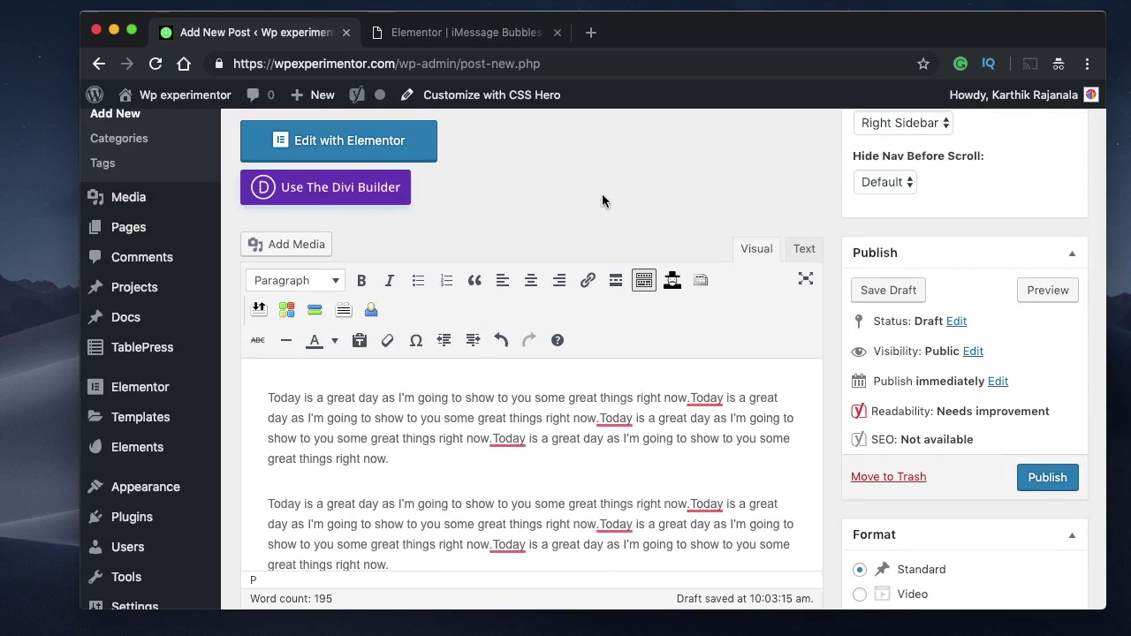
{"action": "scroll", "coordinate": [616, 457], "scroll_direction": "down", "scroll_amount": 3}
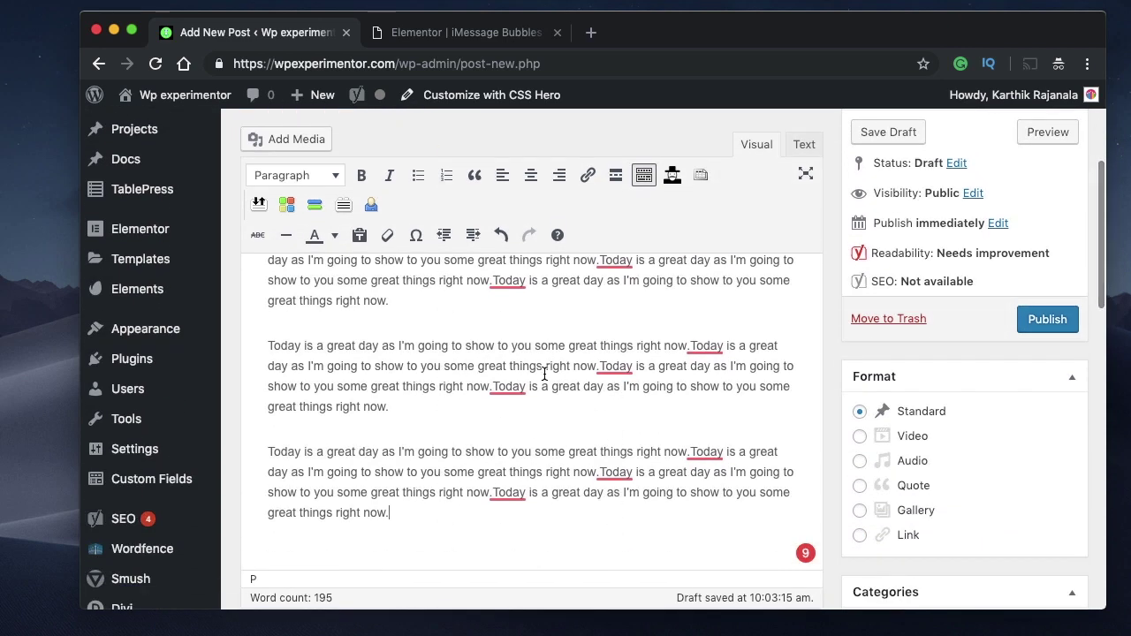
{"action": "scroll", "coordinate": [544, 440], "scroll_direction": "down", "scroll_amount": 2}
{"action": "key", "text": "Return"}
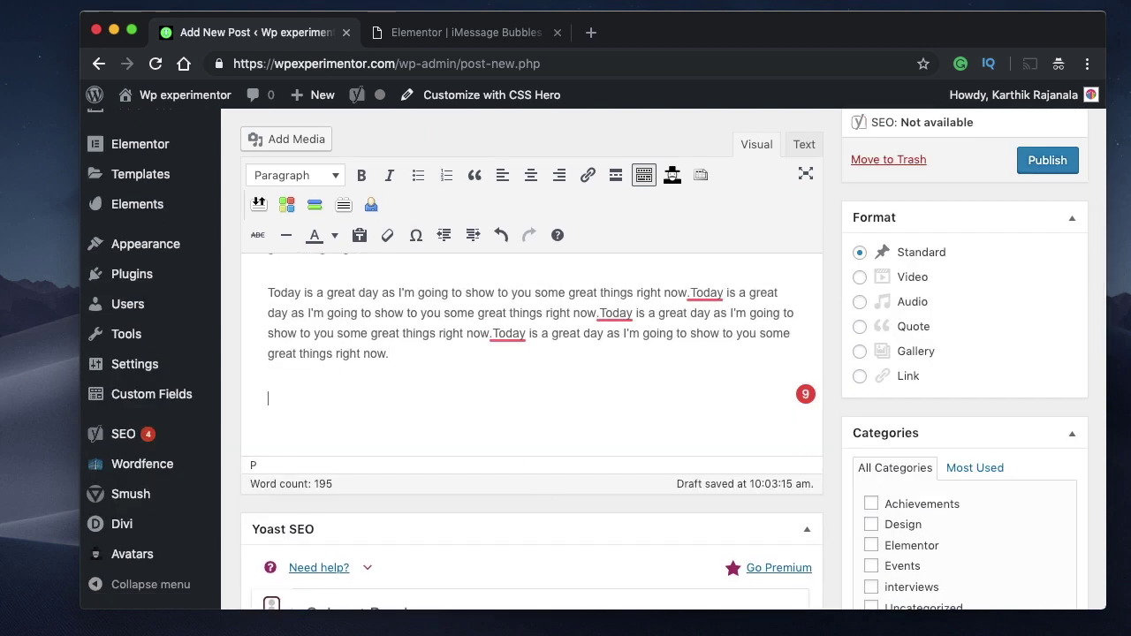
{"action": "key", "text": "super+v"}
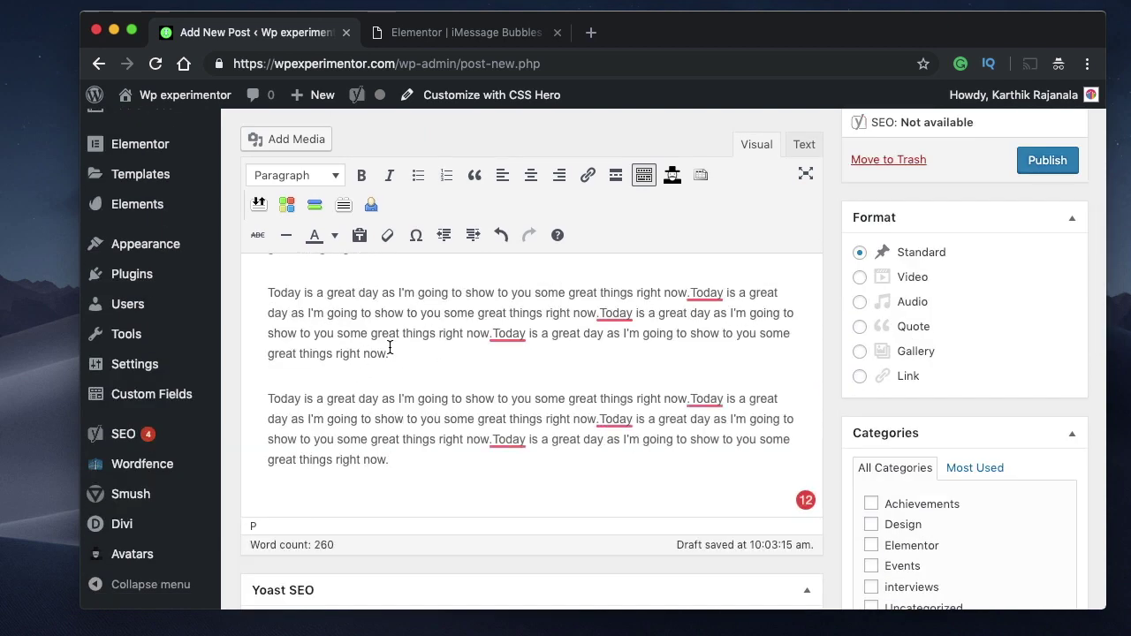
{"action": "triple_click", "coordinate": [378, 353]}
{"action": "left_click", "coordinate": [377, 346]}
{"action": "scroll", "coordinate": [376, 343], "scroll_direction": "up", "scroll_amount": 2}
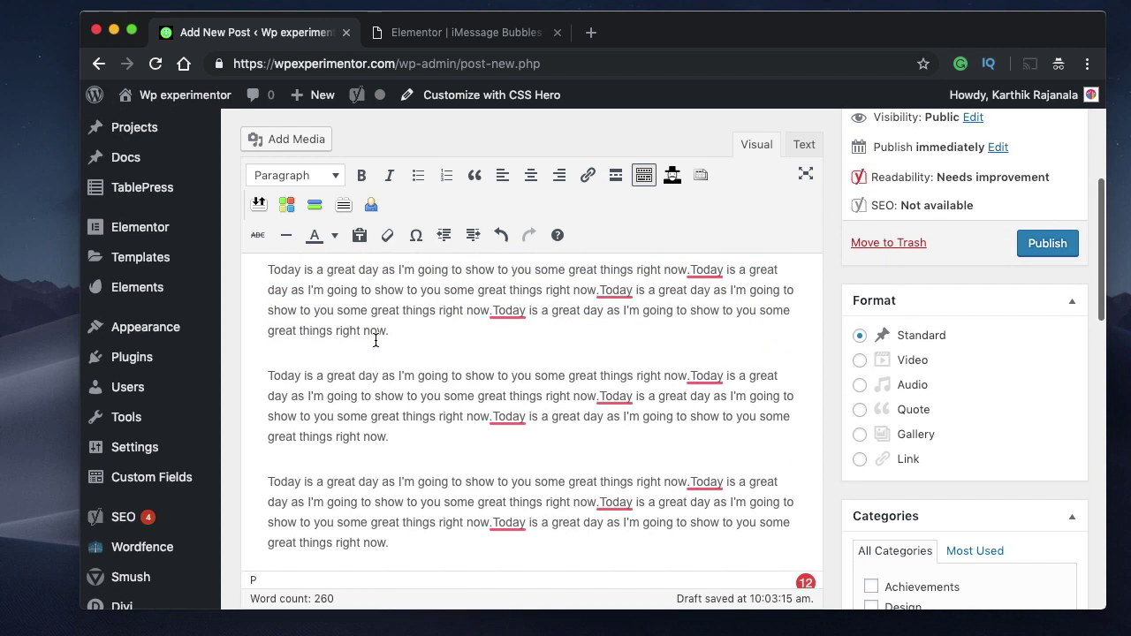
{"action": "triple_click", "coordinate": [379, 330]}
{"action": "key", "text": "Right"}
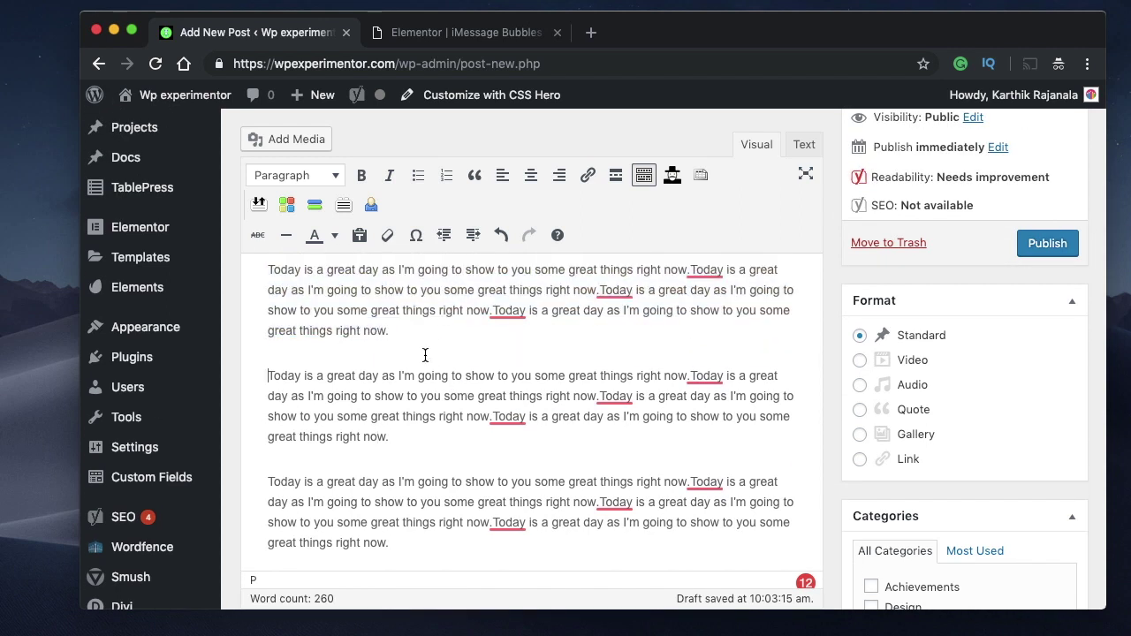
{"action": "key", "text": "Return"}
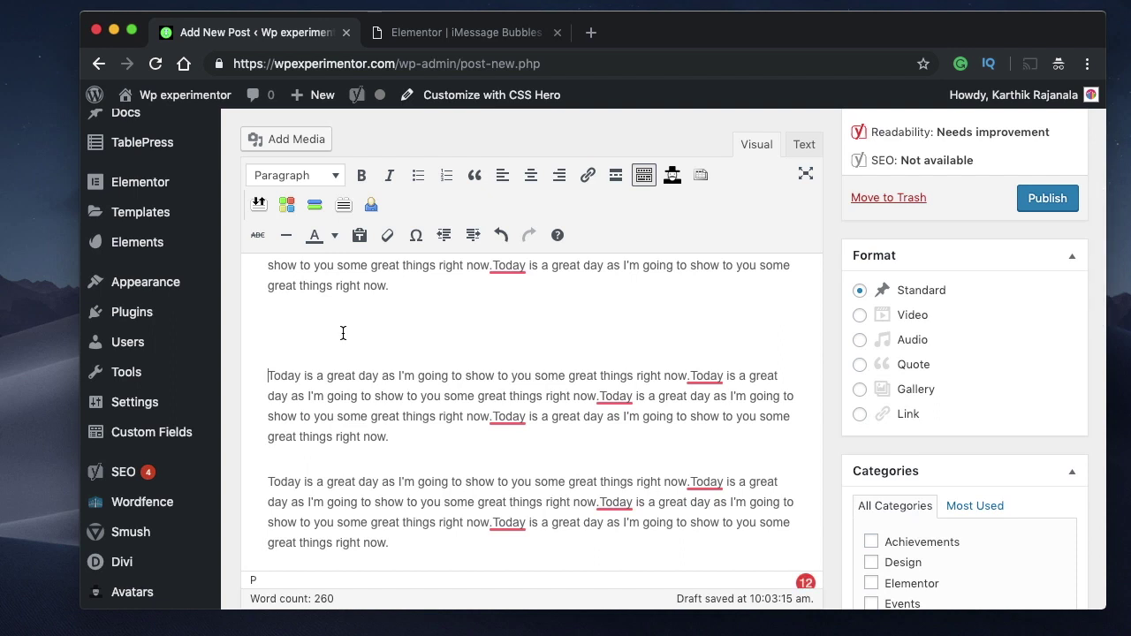
{"action": "key", "text": "BackSpace"}
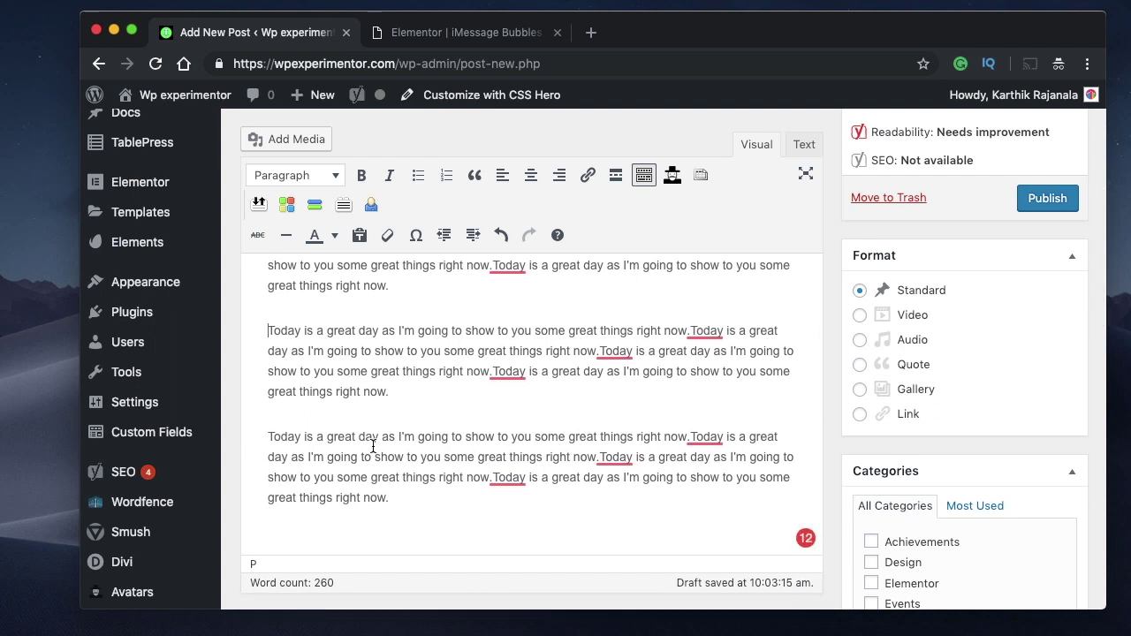
Step: Add two more pasted copies of the paragraph after the last one in the post body
{"action": "scroll", "coordinate": [451, 379], "scroll_direction": "down", "scroll_amount": 2}
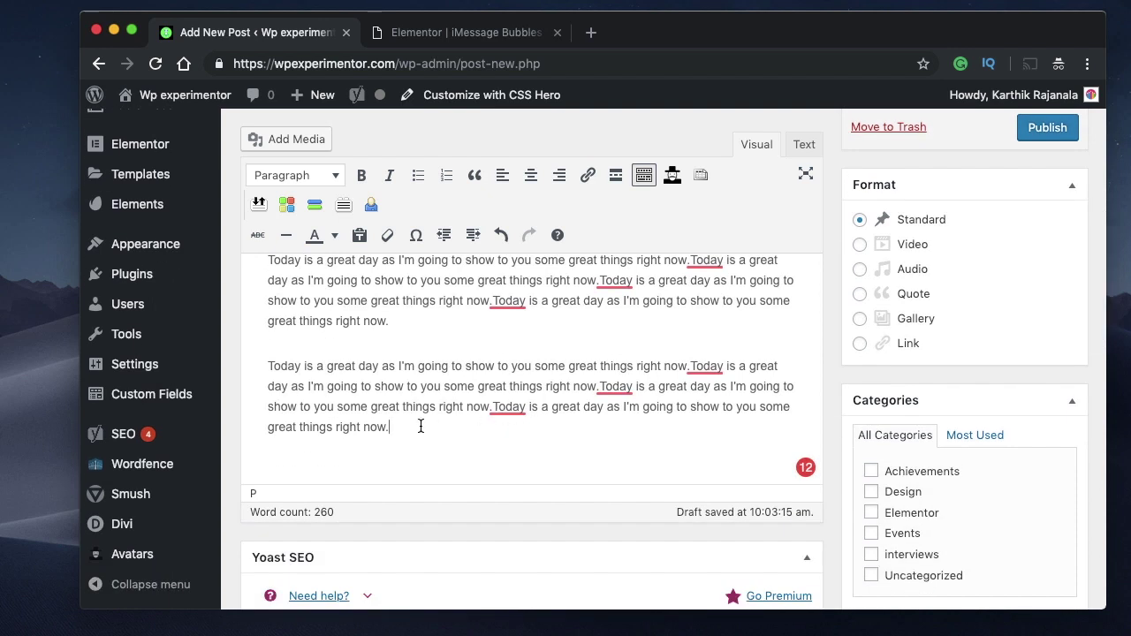
{"action": "left_click", "coordinate": [419, 424]}
{"action": "key", "text": "Return"}
{"action": "key", "text": "BackSpace"}
{"action": "scroll", "coordinate": [658, 369], "scroll_direction": "down", "scroll_amount": 3}
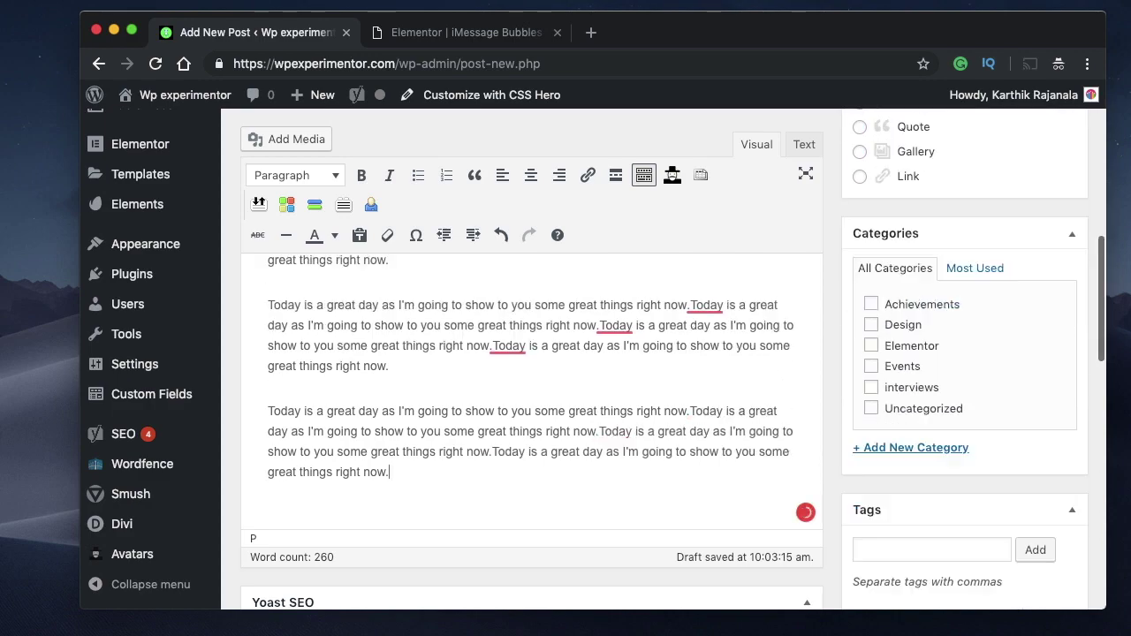
{"action": "type", "text": "Today is a great day as I'm going to show to you some great things right now.Today is a great day as I'm going to show to you some great things right now.Today is a great day as I'm going to show to you some great things right now.Today is a great day as I'm going to show to you some great things right now. Today is a great day as I'm going to show to you some great things right now.Today is a great day as I'm going to show to you some great things right now.Today is a great day as I'm going to show to you some great things right now.Today is a great day as I'm going to show to you some great things right now."}
Step: Assign the post to the interviews category
{"action": "scroll", "coordinate": [530, 415], "scroll_direction": "down", "scroll_amount": 5}
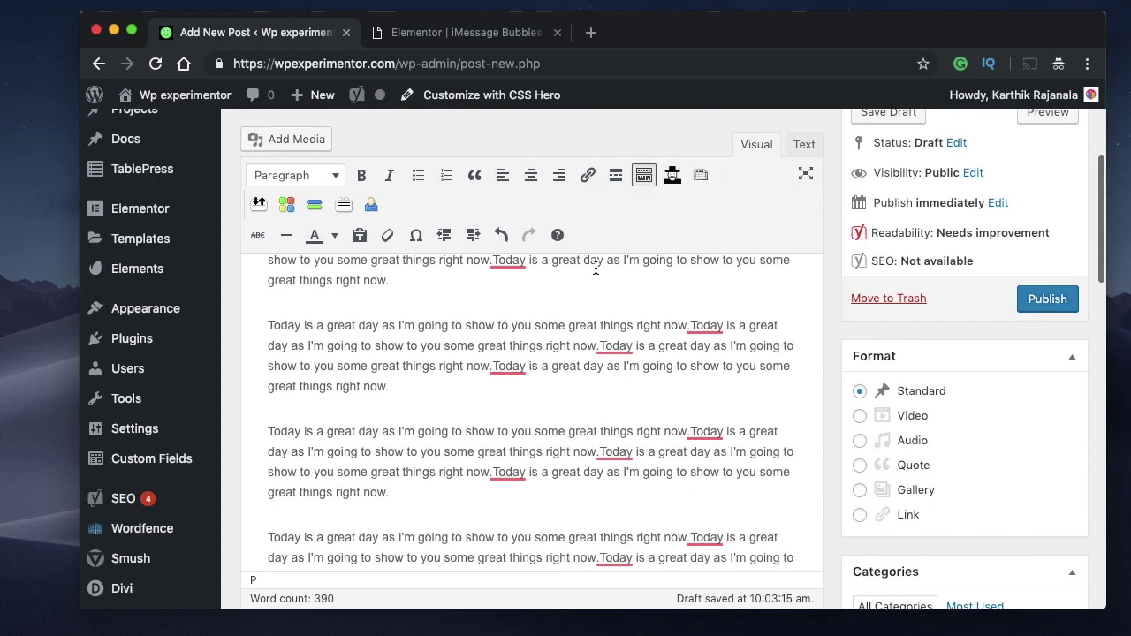
{"action": "scroll", "coordinate": [566, 369], "scroll_direction": "down", "scroll_amount": 2}
{"action": "scroll", "coordinate": [1019, 403], "scroll_direction": "down", "scroll_amount": 3}
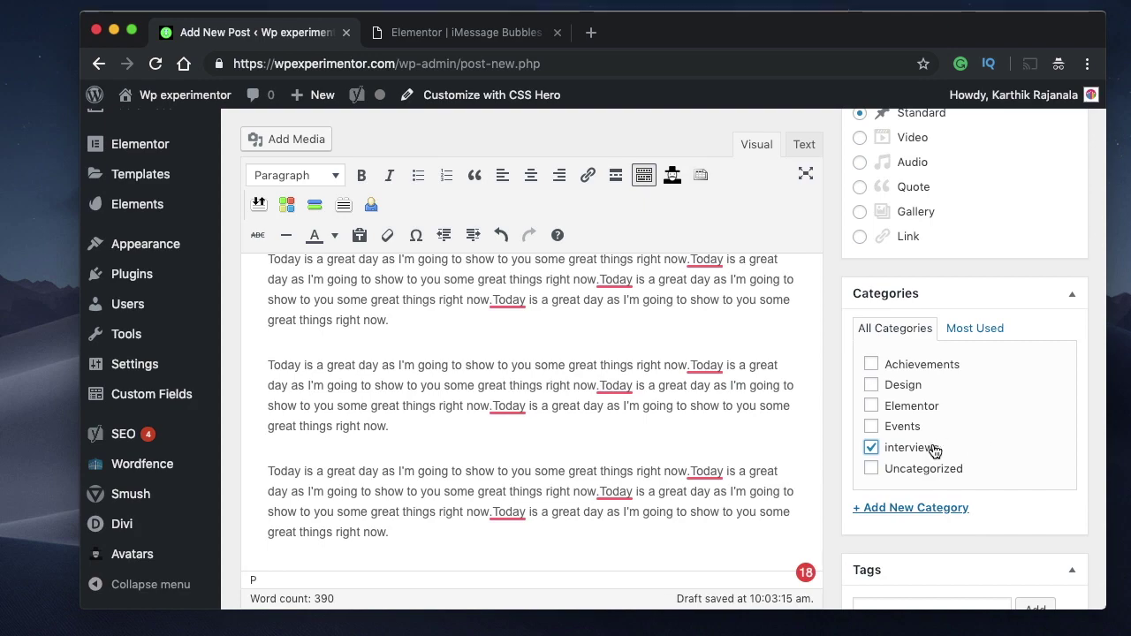
Step: Set restaurant-hero-03.jpg from the media library as the post's featured image
{"action": "scroll", "coordinate": [1008, 442], "scroll_direction": "down", "scroll_amount": 5}
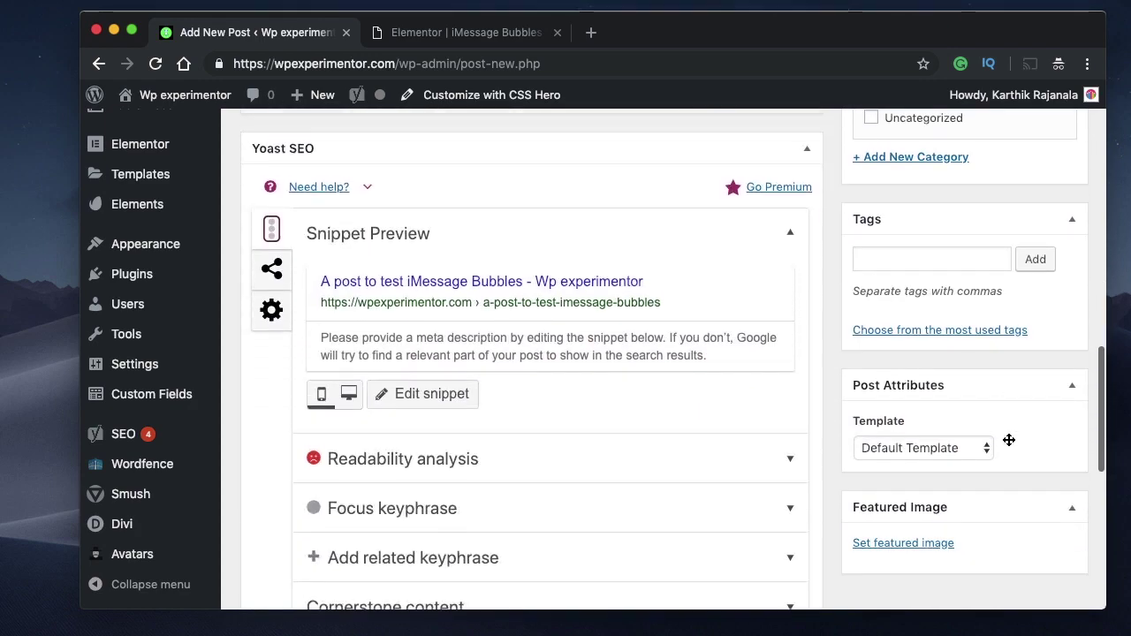
{"action": "scroll", "coordinate": [528, 323], "scroll_direction": "down", "scroll_amount": 2}
{"action": "scroll", "coordinate": [528, 323], "scroll_direction": "up", "scroll_amount": 8}
{"action": "scroll", "coordinate": [528, 329], "scroll_direction": "down", "scroll_amount": 9}
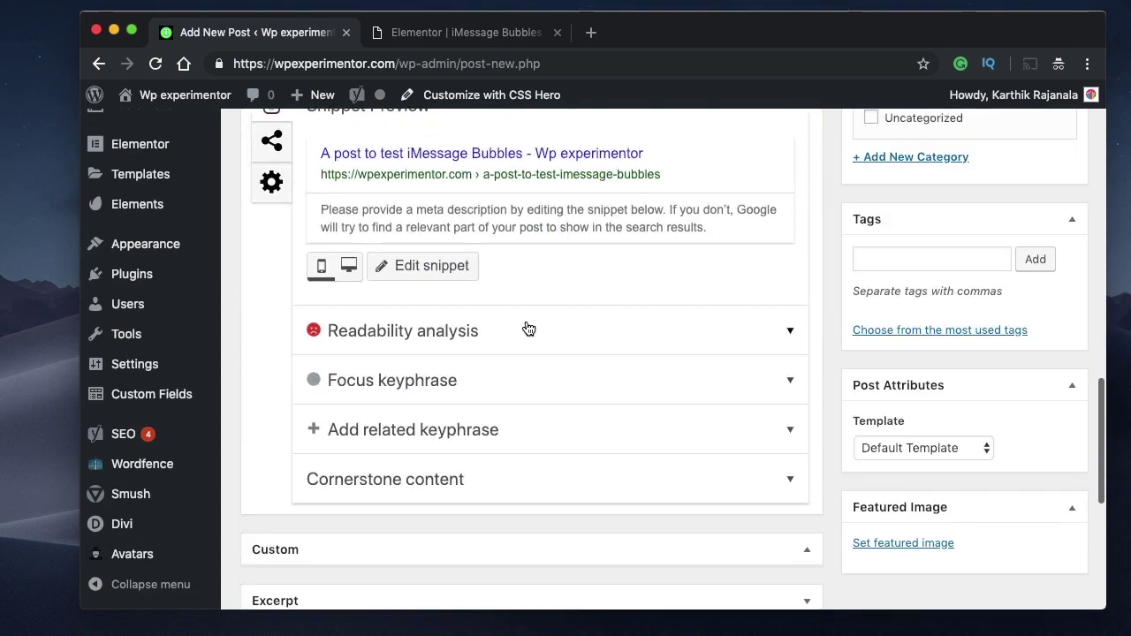
{"action": "scroll", "coordinate": [527, 328], "scroll_direction": "down", "scroll_amount": 5}
{"action": "left_click", "coordinate": [914, 542]}
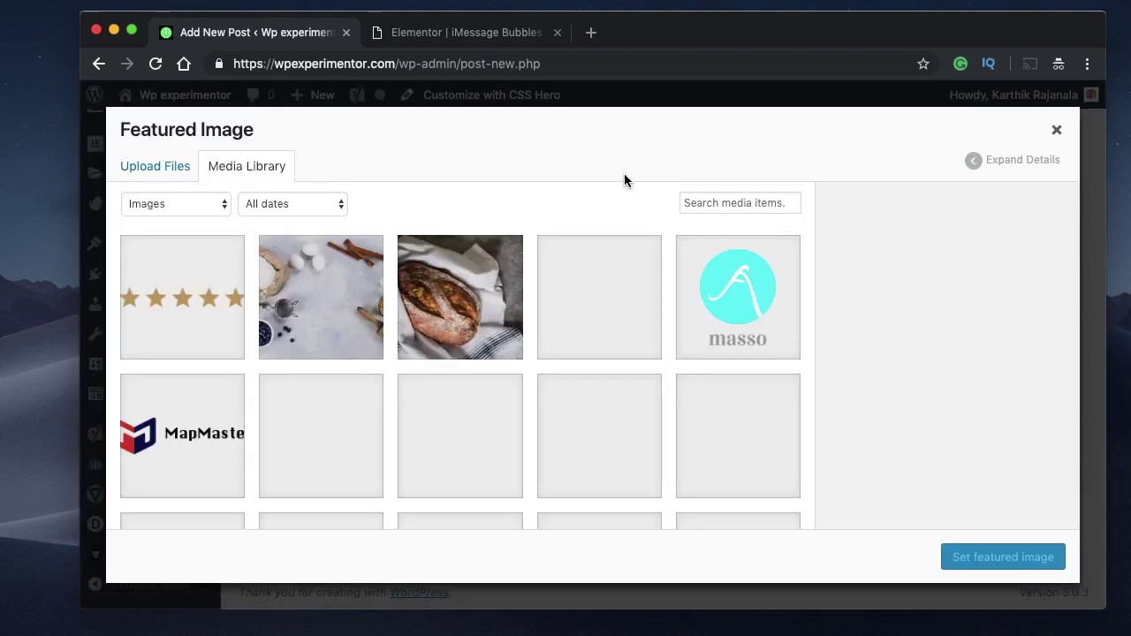
{"action": "left_click", "coordinate": [555, 305]}
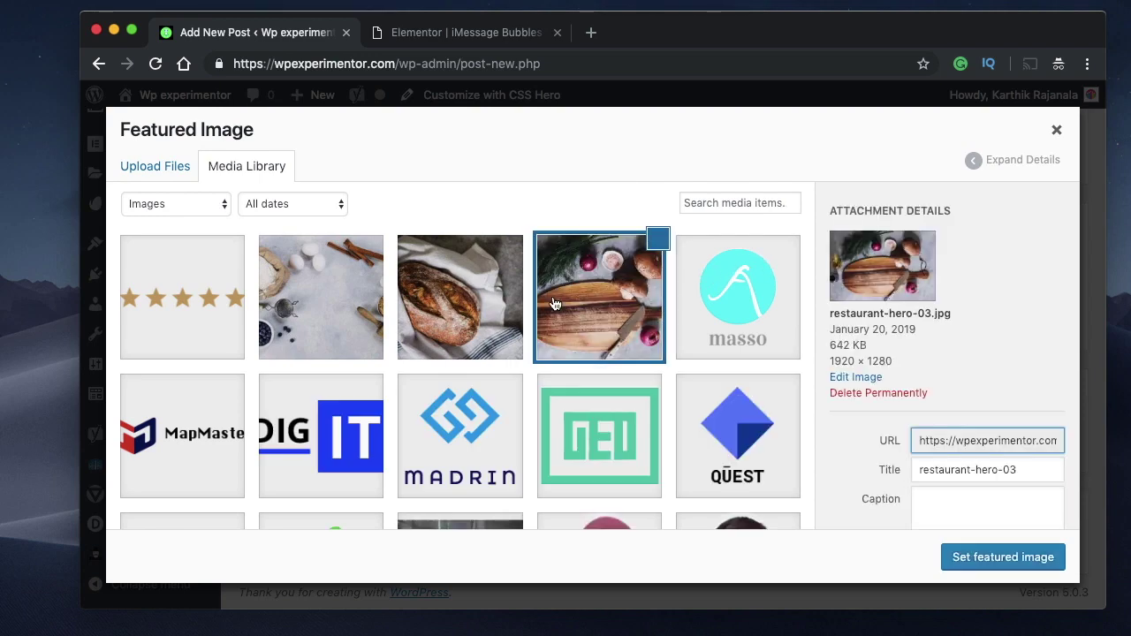
{"action": "left_click", "coordinate": [1003, 567]}
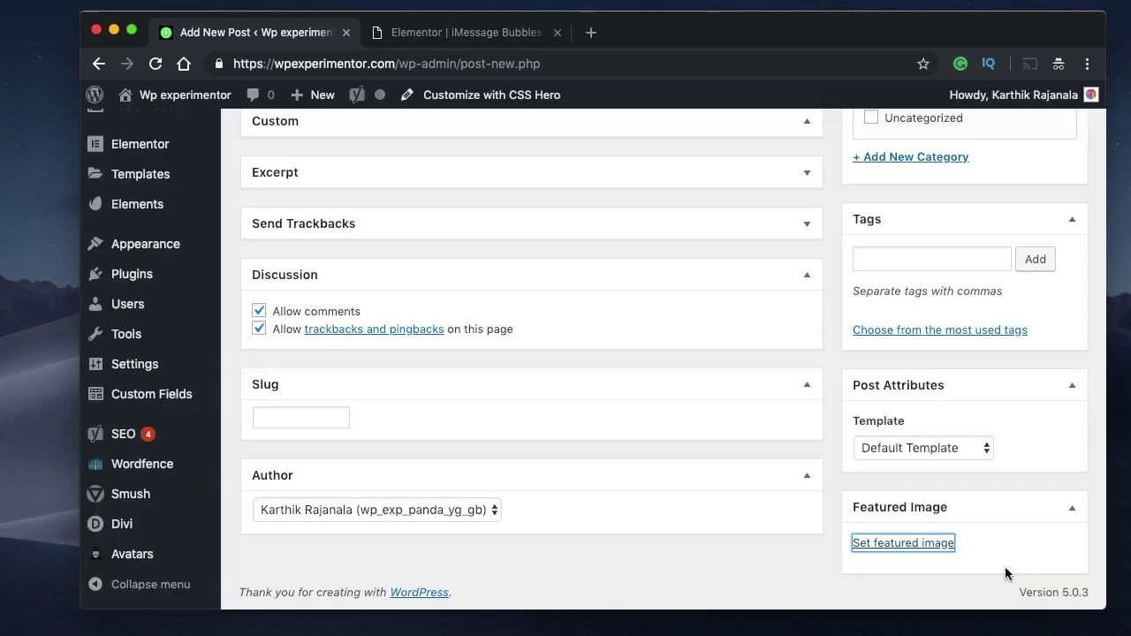
{"action": "scroll", "coordinate": [458, 357], "scroll_direction": "up", "scroll_amount": 15}
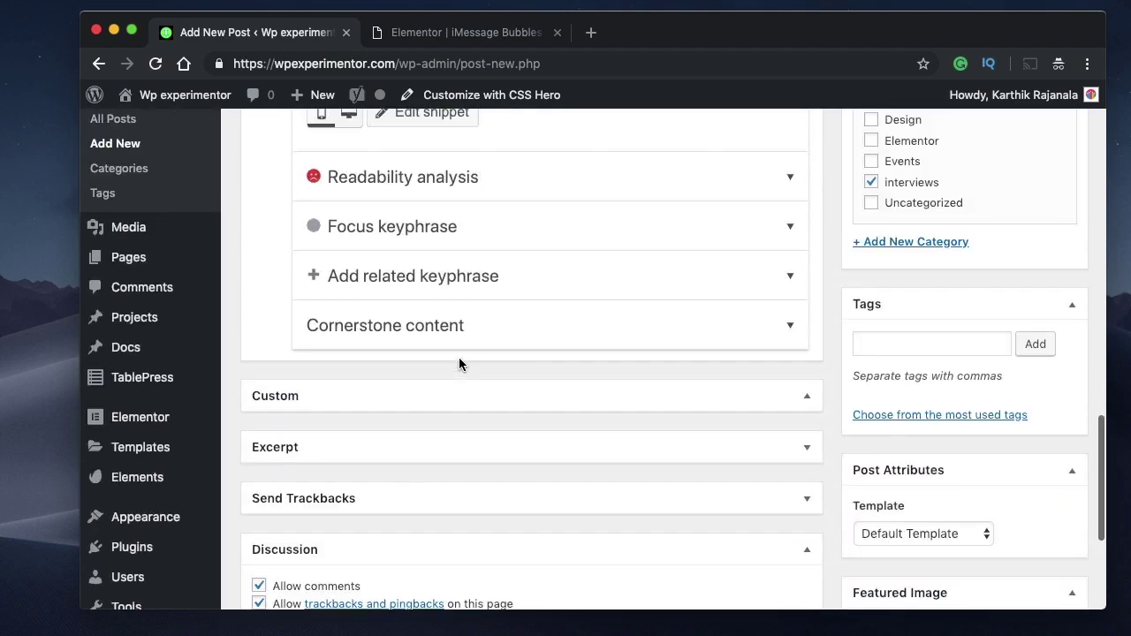
{"action": "scroll", "coordinate": [458, 358], "scroll_direction": "up", "scroll_amount": 5}
{"action": "scroll", "coordinate": [459, 358], "scroll_direction": "down", "scroll_amount": 20}
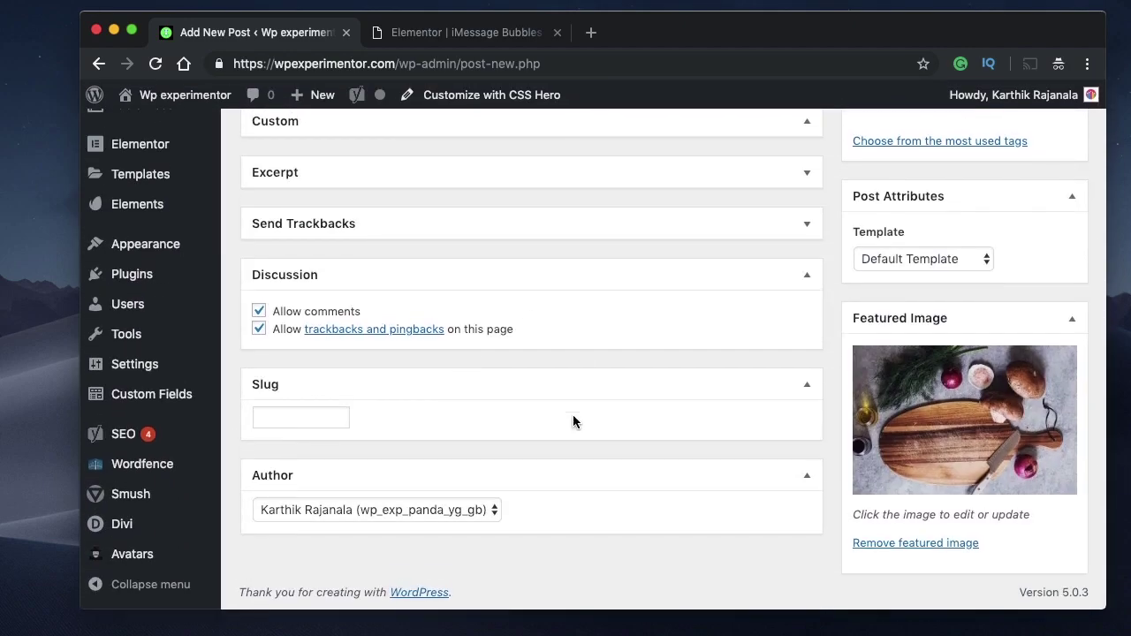
Step: Look over the finished post content and publish the post
{"action": "scroll", "coordinate": [572, 414], "scroll_direction": "up", "scroll_amount": 20}
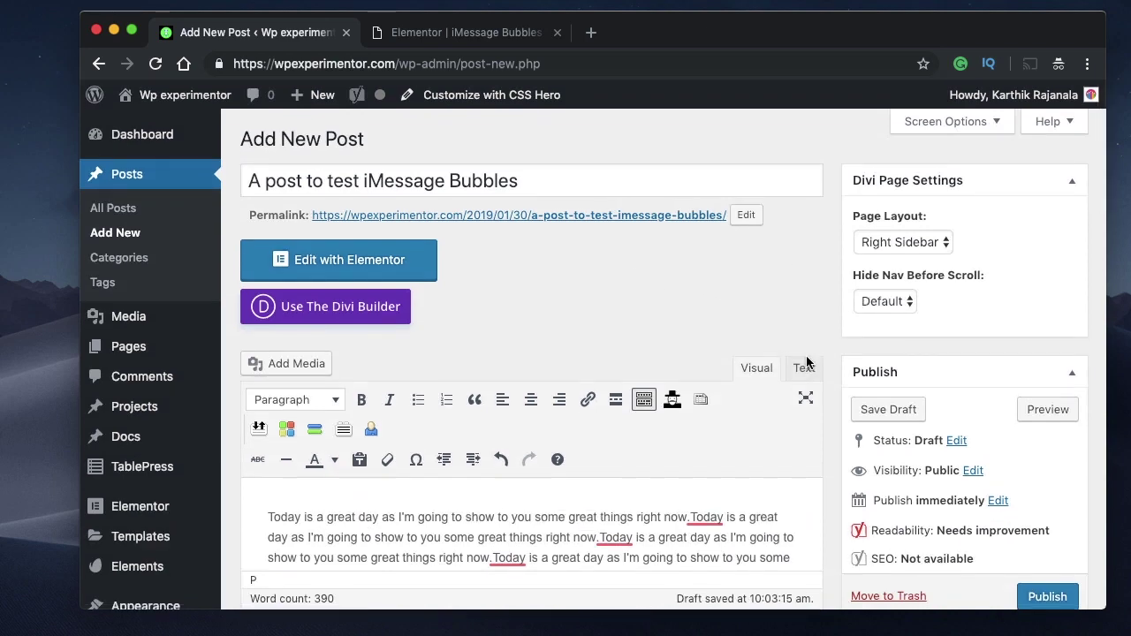
{"action": "scroll", "coordinate": [828, 486], "scroll_direction": "down", "scroll_amount": 5}
{"action": "scroll", "coordinate": [1051, 480], "scroll_direction": "down", "scroll_amount": 5}
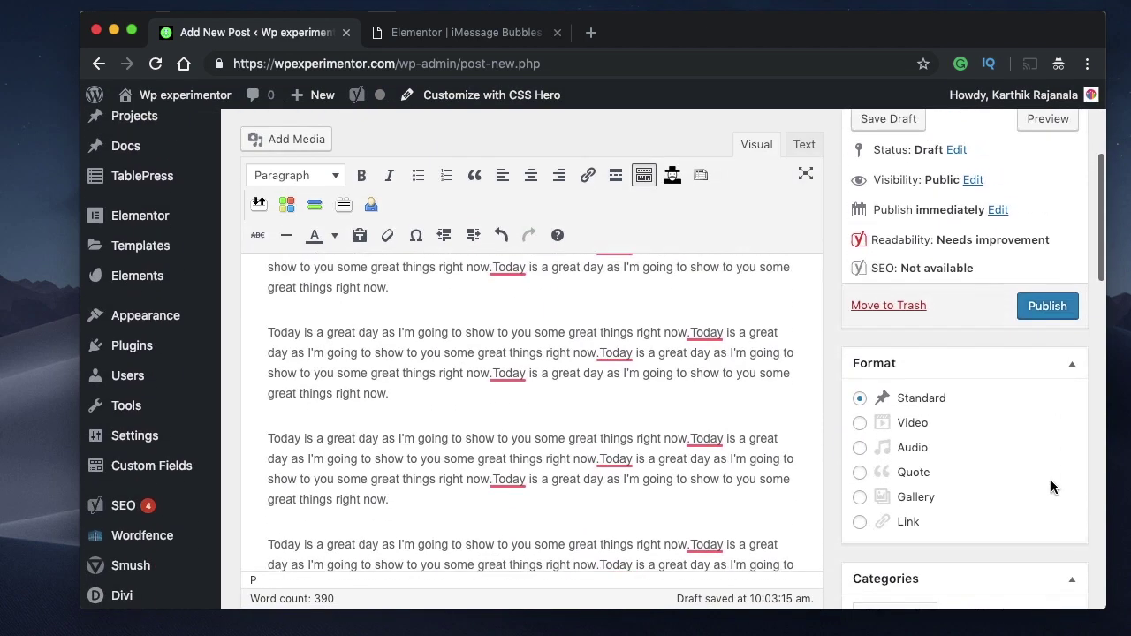
{"action": "scroll", "coordinate": [1051, 480], "scroll_direction": "up", "scroll_amount": 4}
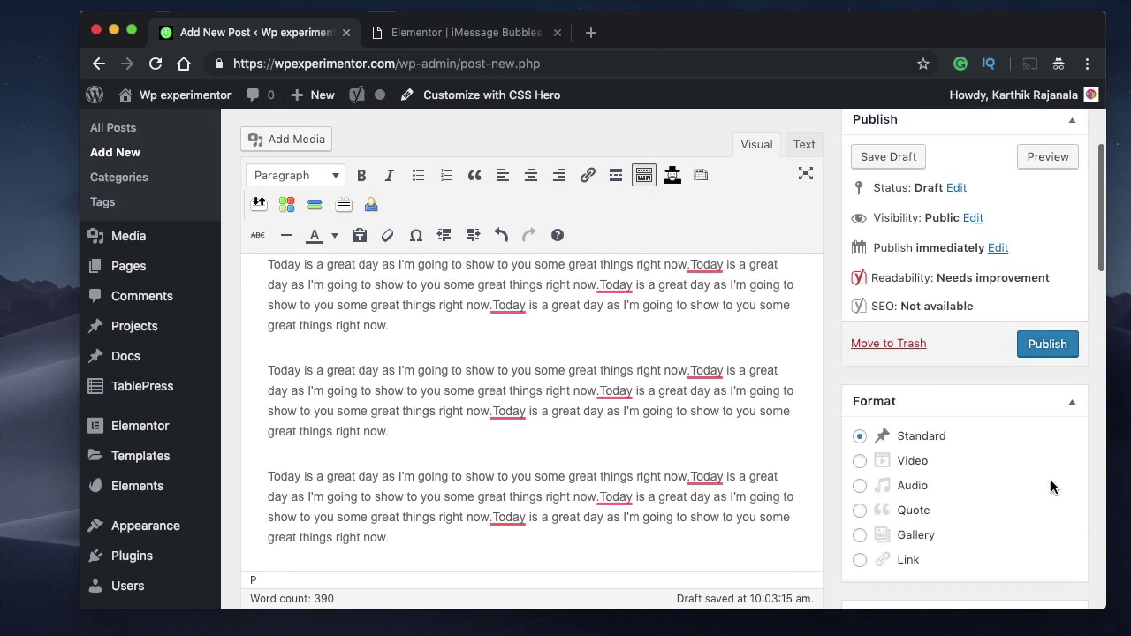
{"action": "left_click", "coordinate": [1059, 345]}
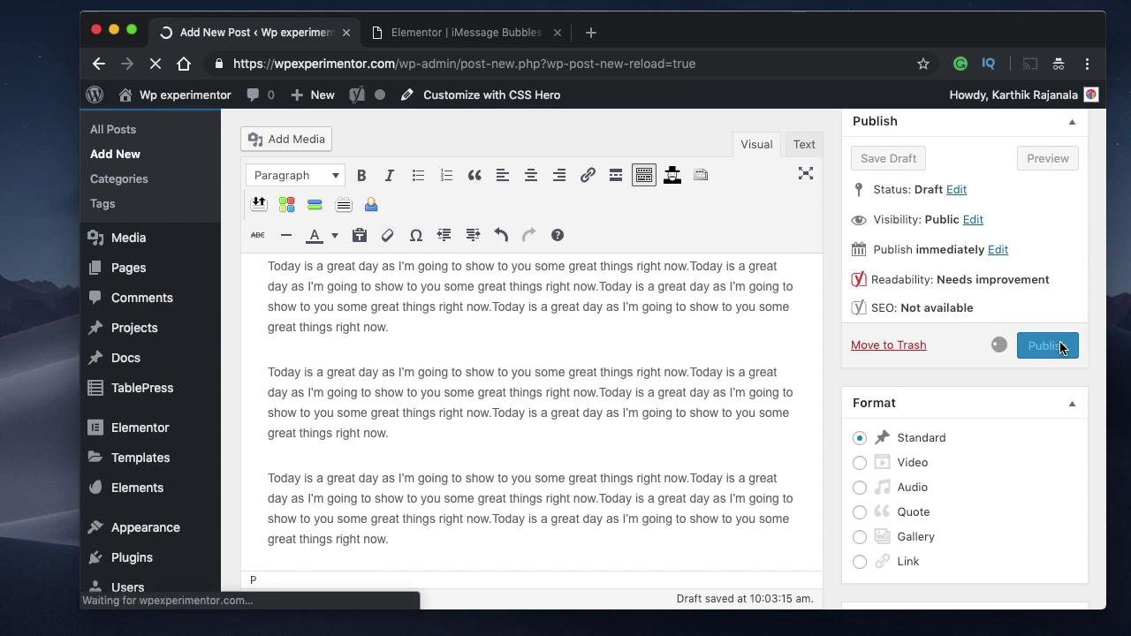
Step: Look at the paragraph bubbles in the Elementor template preview and return to the post editor
{"action": "left_click", "coordinate": [463, 33]}
{"action": "scroll", "coordinate": [565, 458], "scroll_direction": "down", "scroll_amount": 5}
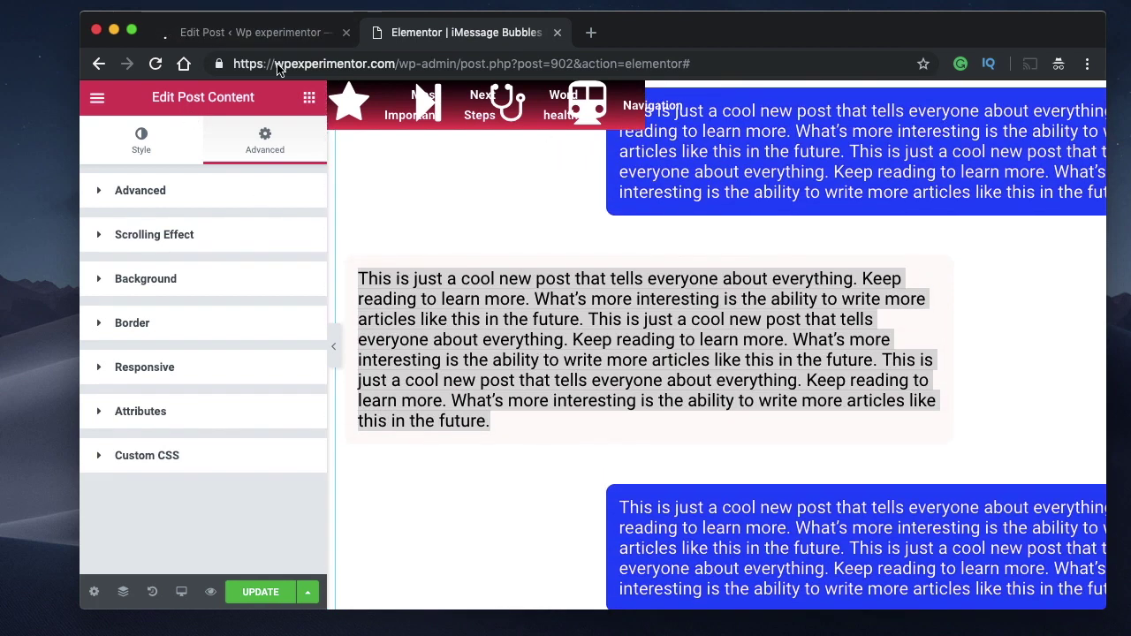
{"action": "left_click", "coordinate": [228, 34]}
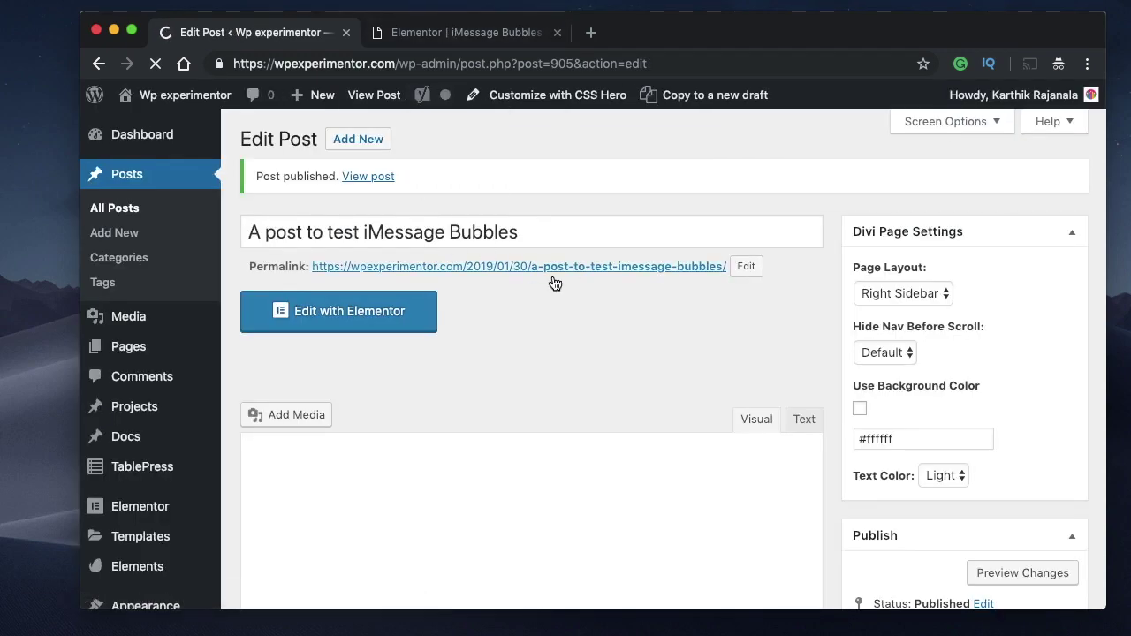
Step: Open the published post in a new tab and examine its alternating paragraph bubbles down to the footer
{"action": "left_click", "coordinate": [367, 177], "text": "super"}
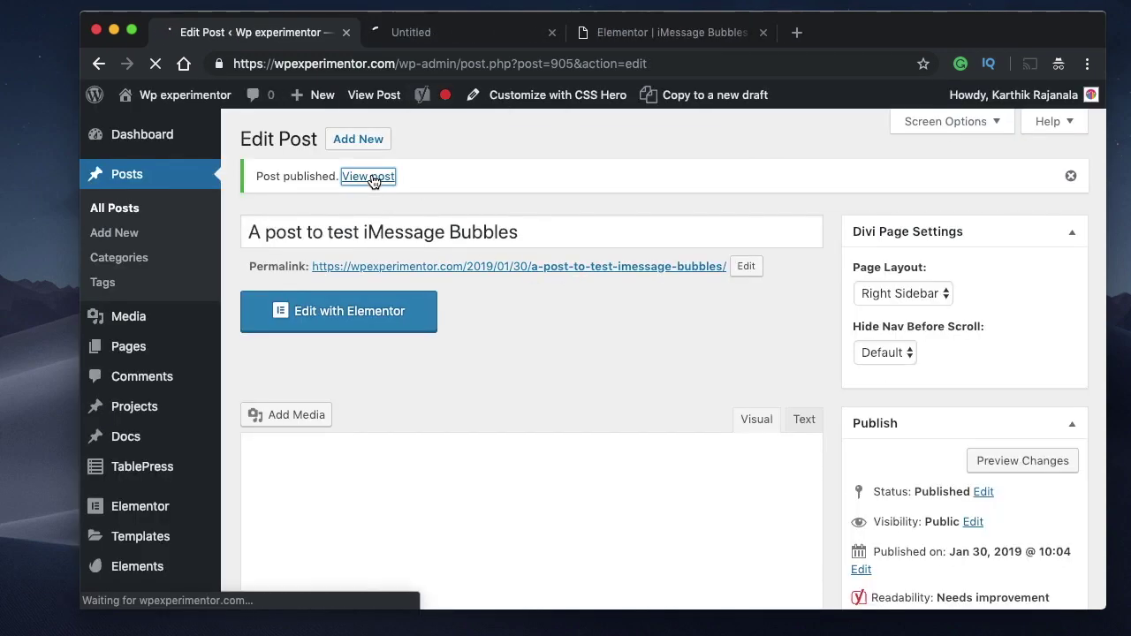
{"action": "left_click", "coordinate": [468, 32]}
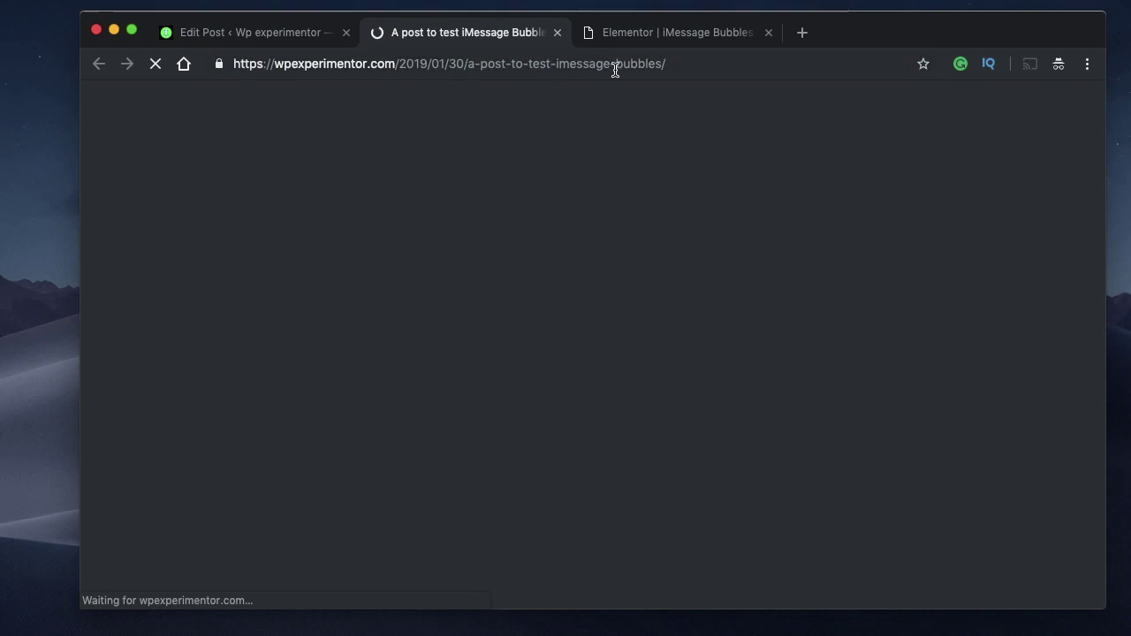
{"action": "scroll", "coordinate": [531, 350], "scroll_direction": "down", "scroll_amount": 10}
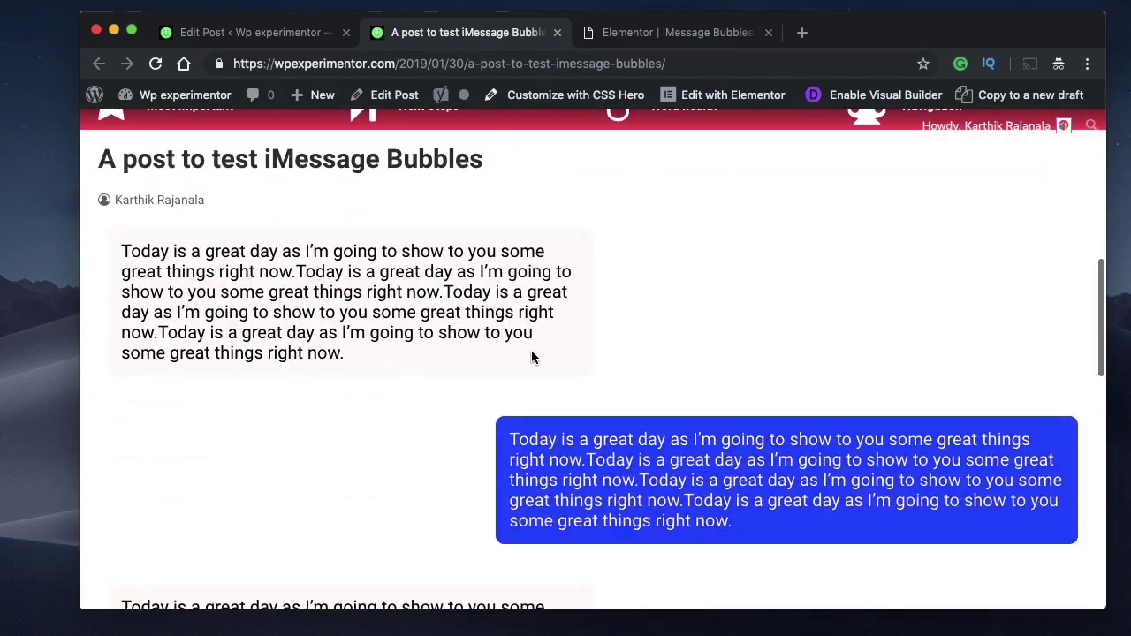
{"action": "scroll", "coordinate": [404, 393], "scroll_direction": "down", "scroll_amount": 5}
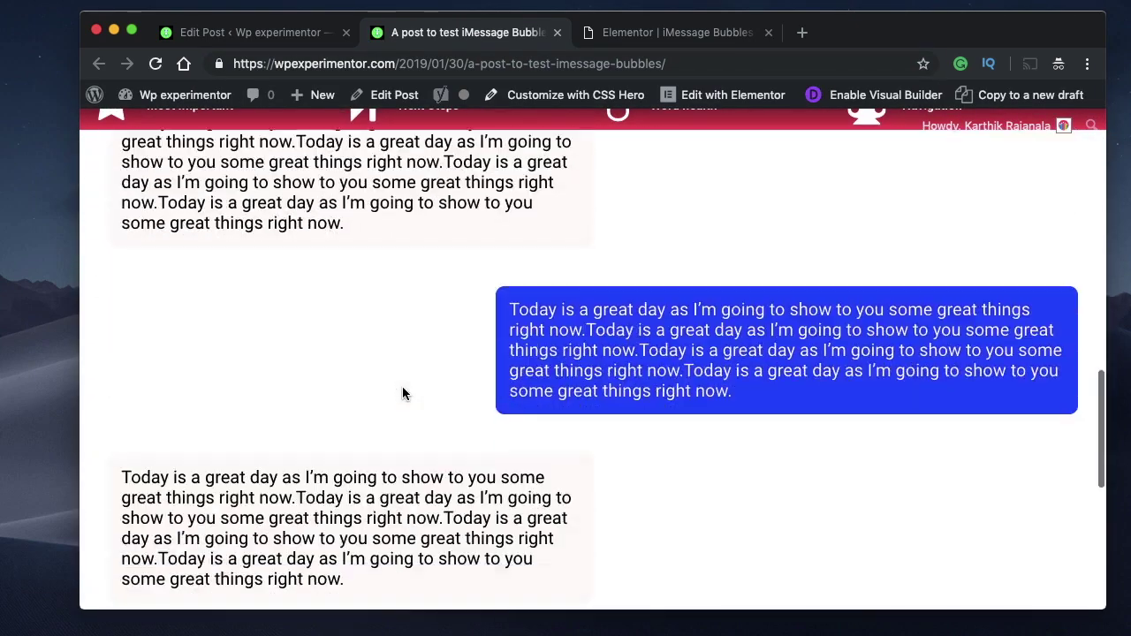
{"action": "scroll", "coordinate": [404, 391], "scroll_direction": "up", "scroll_amount": 4}
{"action": "triple_click", "coordinate": [295, 239]}
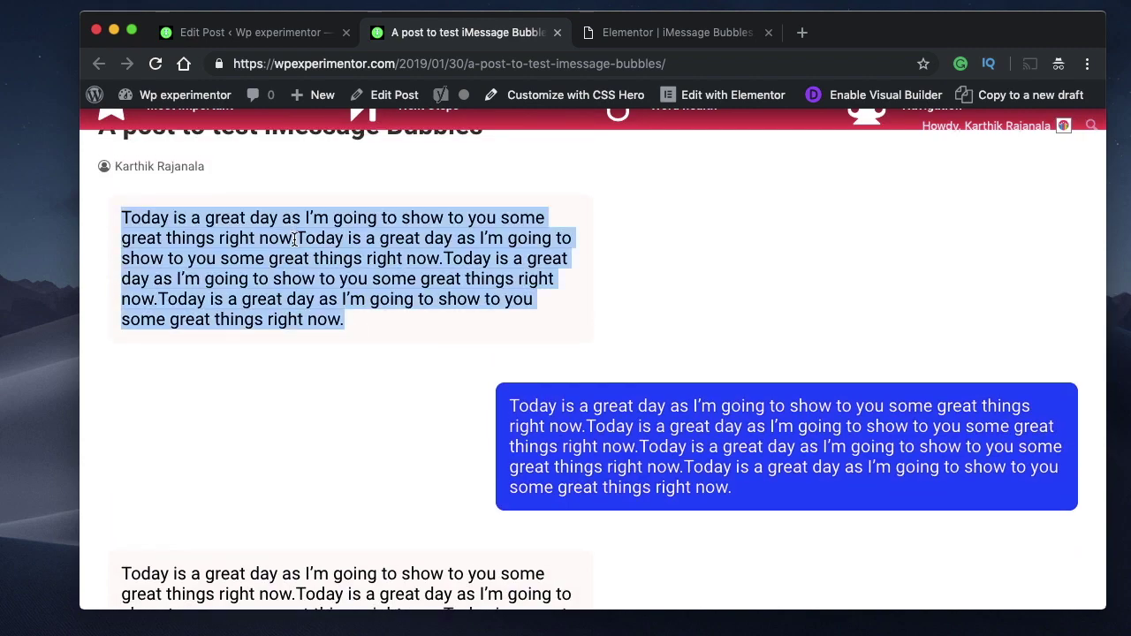
{"action": "triple_click", "coordinate": [598, 445]}
{"action": "scroll", "coordinate": [595, 417], "scroll_direction": "down", "scroll_amount": 8}
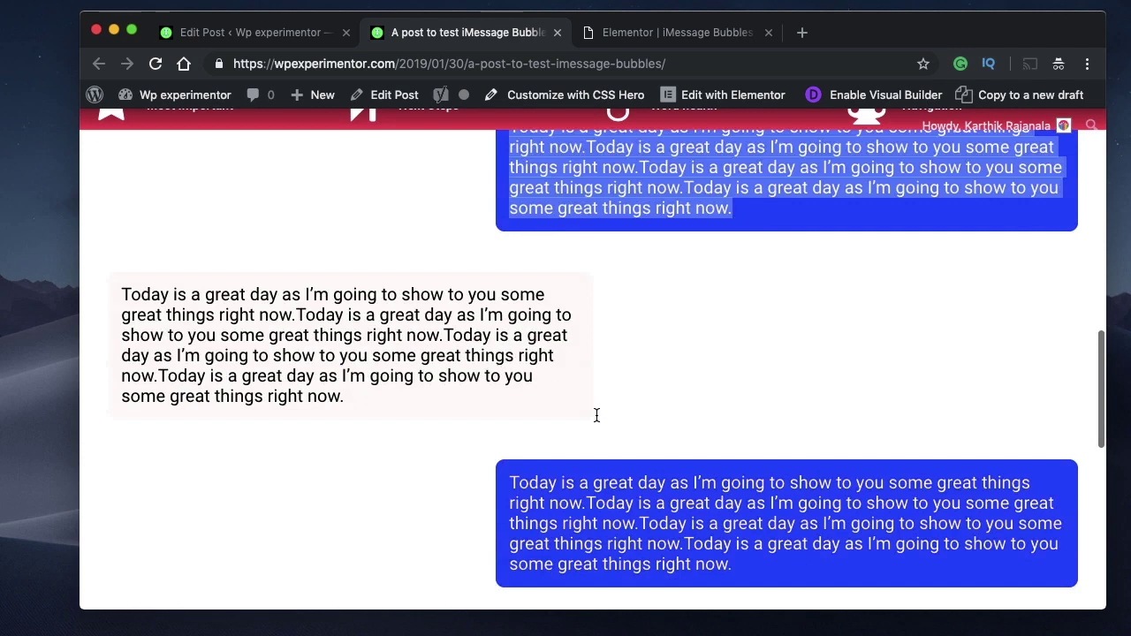
{"action": "triple_click", "coordinate": [595, 411]}
{"action": "scroll", "coordinate": [588, 370], "scroll_direction": "down", "scroll_amount": 2}
{"action": "scroll", "coordinate": [587, 369], "scroll_direction": "down", "scroll_amount": 10}
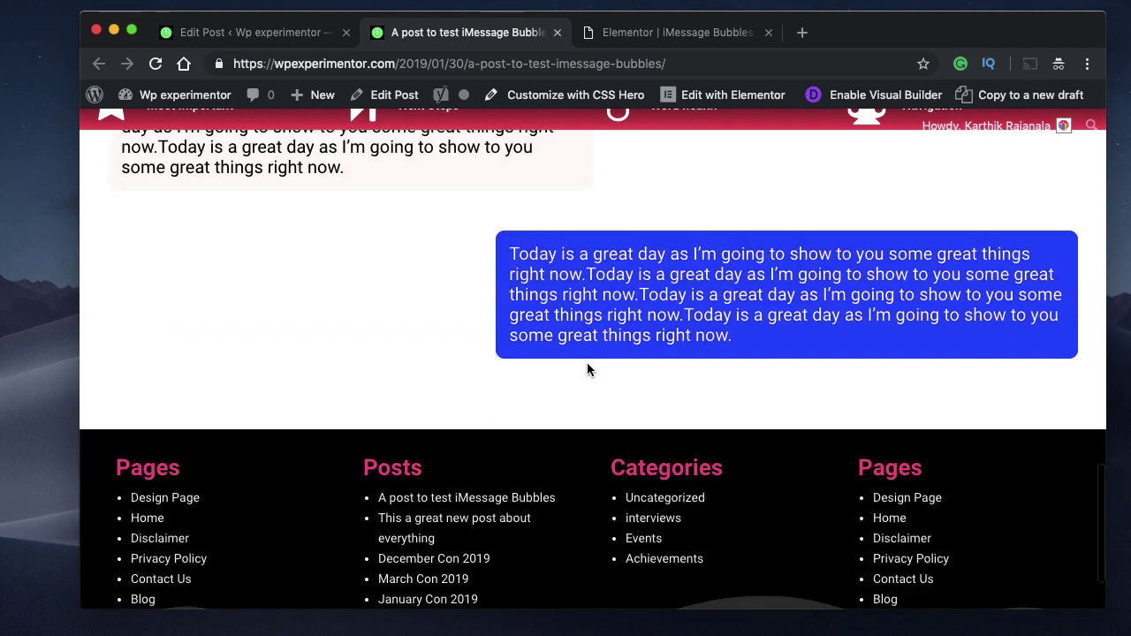
Step: Review the live post again, comparing the featured image, title and the bubble styling of every paragraph
{"action": "scroll", "coordinate": [588, 369], "scroll_direction": "up", "scroll_amount": 7}
{"action": "scroll", "coordinate": [588, 370], "scroll_direction": "up", "scroll_amount": 8}
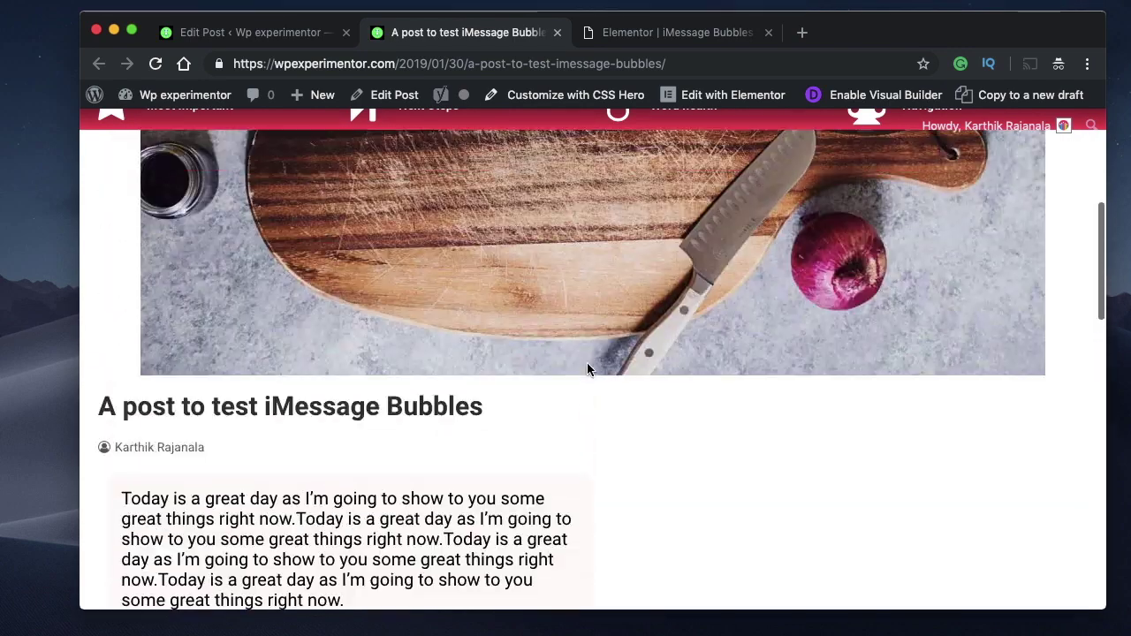
{"action": "scroll", "coordinate": [588, 369], "scroll_direction": "down", "scroll_amount": 8}
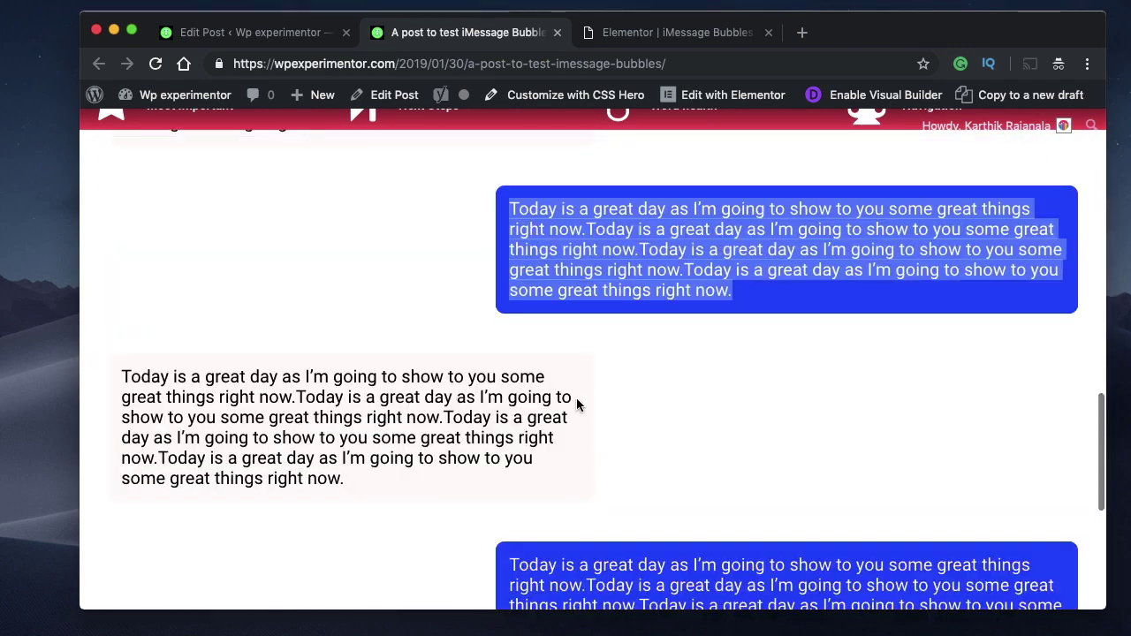
{"action": "scroll", "coordinate": [571, 477], "scroll_direction": "down", "scroll_amount": 6}
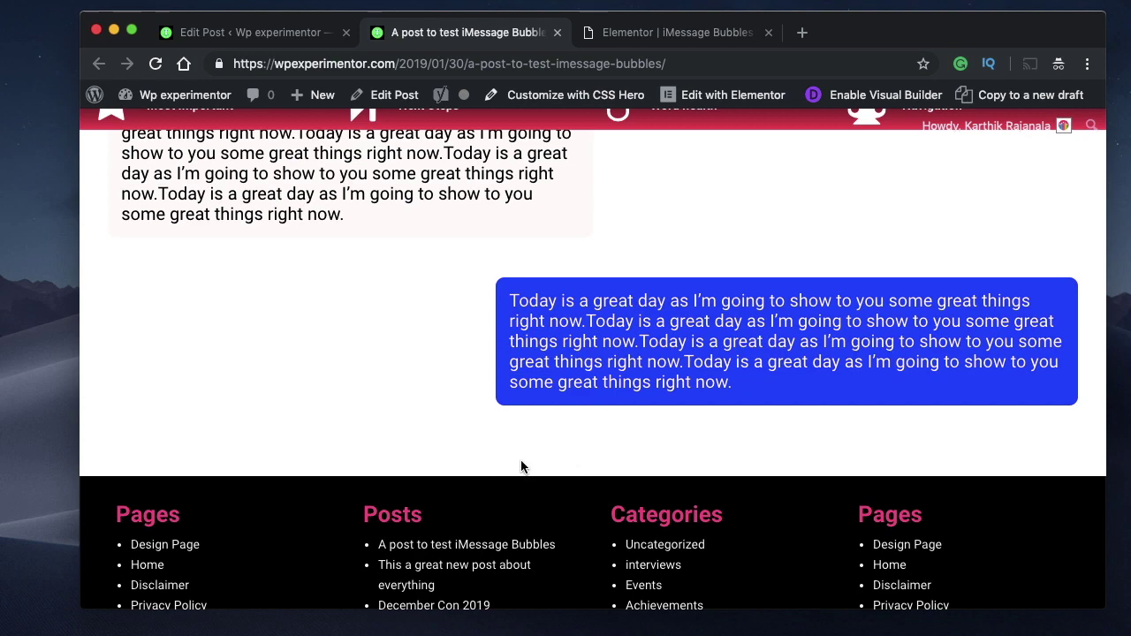
{"action": "scroll", "coordinate": [521, 467], "scroll_direction": "up", "scroll_amount": 6}
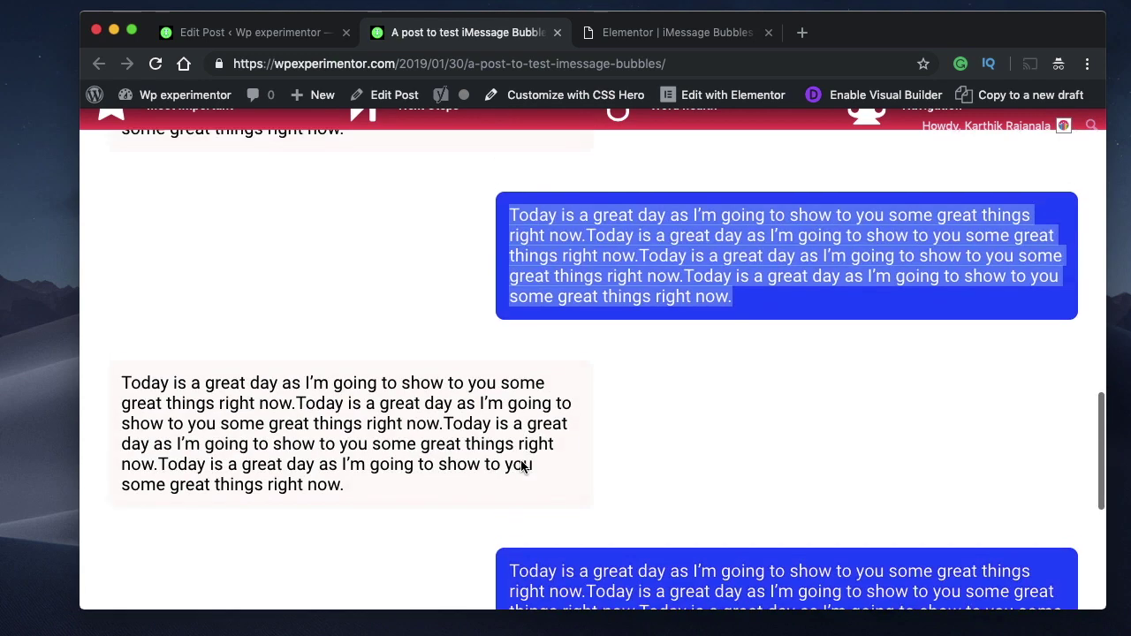
{"action": "scroll", "coordinate": [521, 466], "scroll_direction": "down", "scroll_amount": 3}
{"action": "scroll", "coordinate": [521, 464], "scroll_direction": "up", "scroll_amount": 5}
{"action": "scroll", "coordinate": [521, 463], "scroll_direction": "up", "scroll_amount": 9}
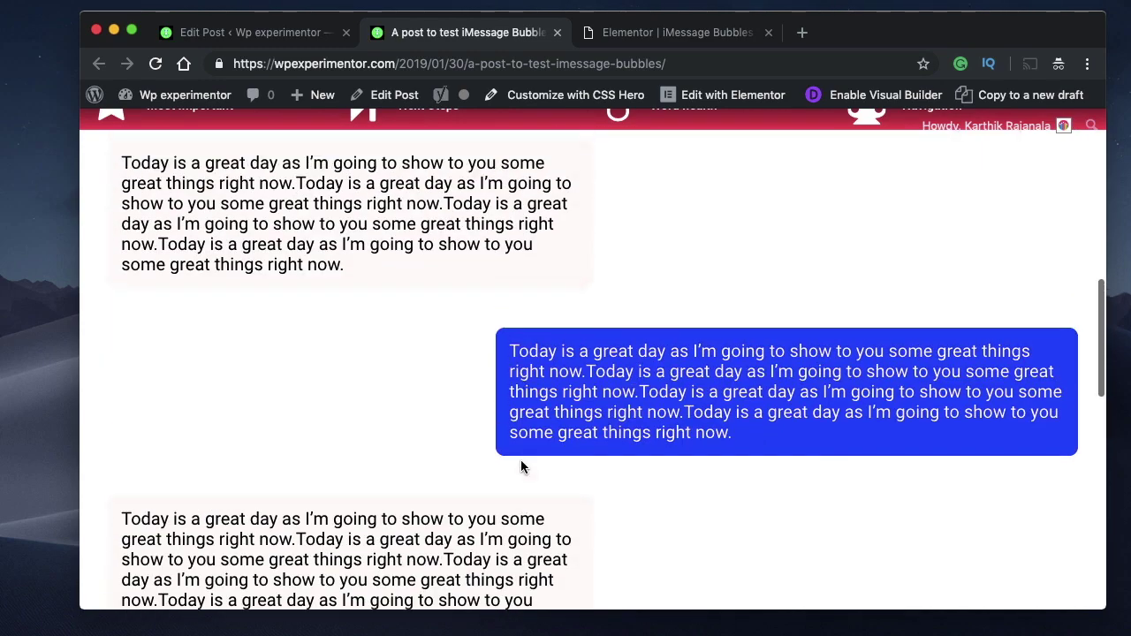
{"action": "scroll", "coordinate": [520, 467], "scroll_direction": "up", "scroll_amount": 5}
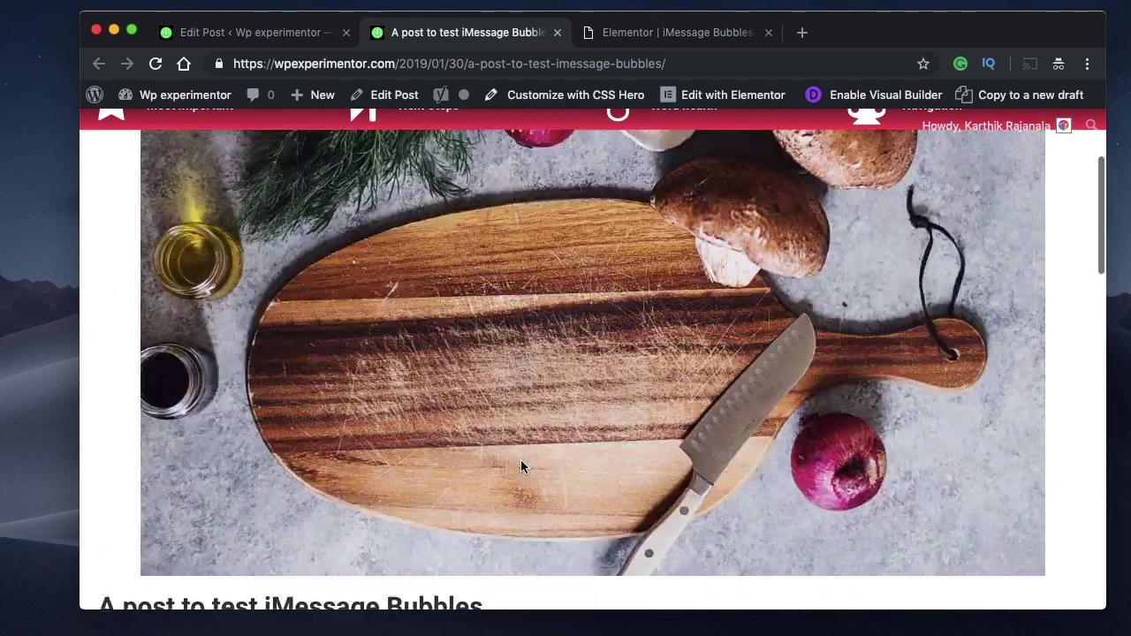
{"action": "scroll", "coordinate": [530, 392], "scroll_direction": "down", "scroll_amount": 7}
{"action": "scroll", "coordinate": [533, 395], "scroll_direction": "down", "scroll_amount": 5}
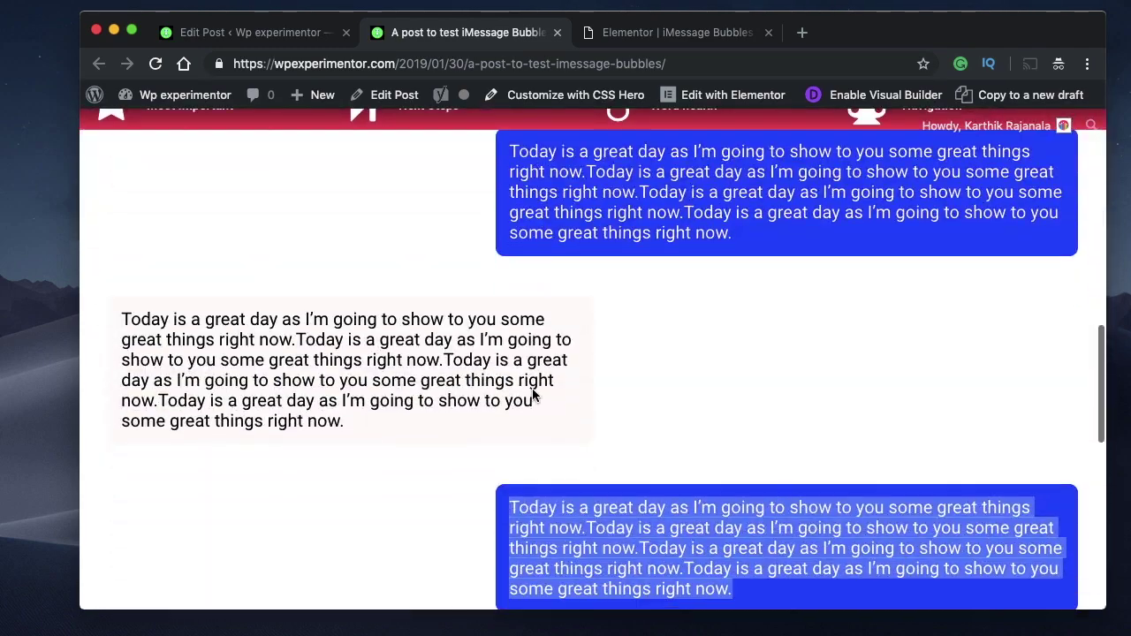